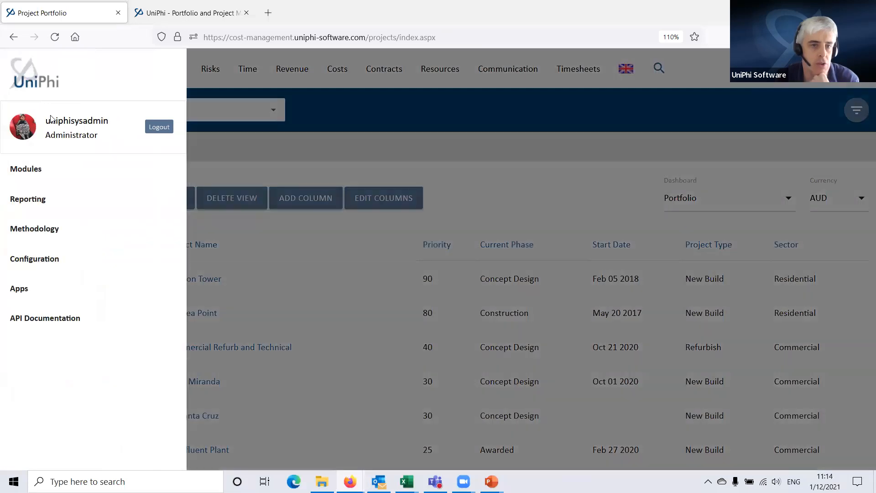
{"action": "left_click", "coordinate": [26, 259]}
{"action": "scroll", "coordinate": [64, 247], "scroll_direction": "down", "scroll_amount": 3}
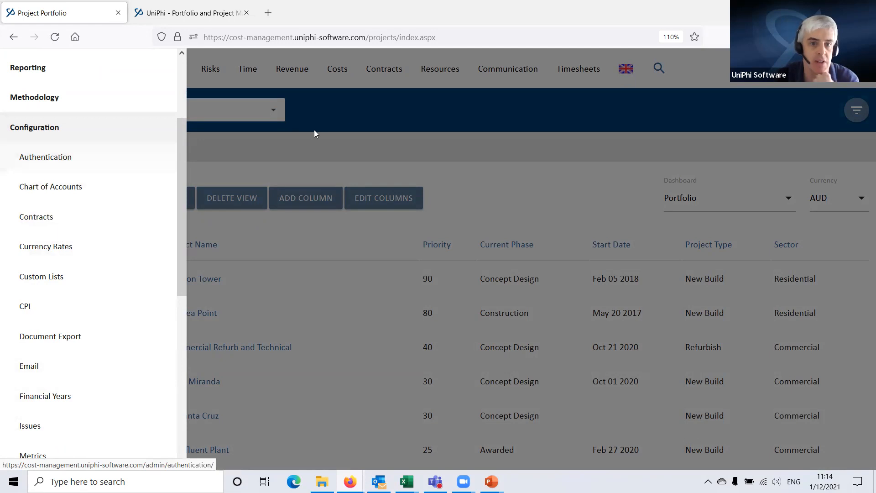
{"action": "left_click", "coordinate": [355, 133]}
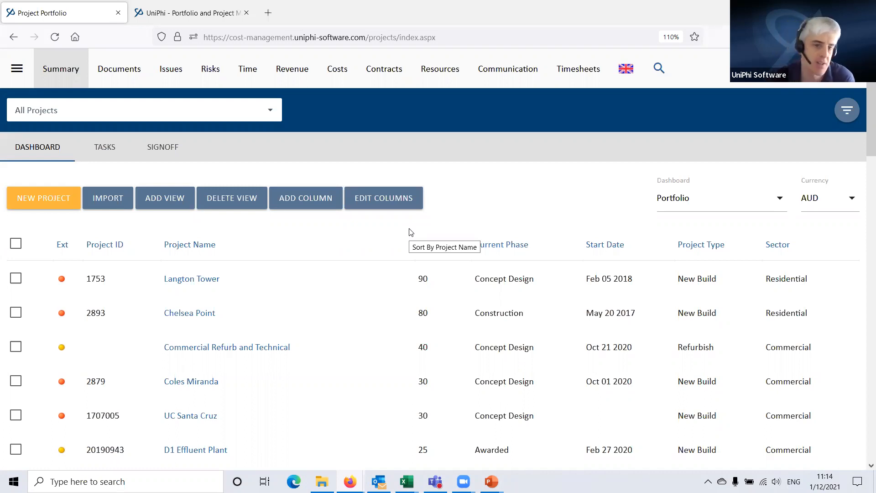
- Open the Chelsea Point project and look through its documents, issues and contracts
{"action": "left_click", "coordinate": [185, 315]}
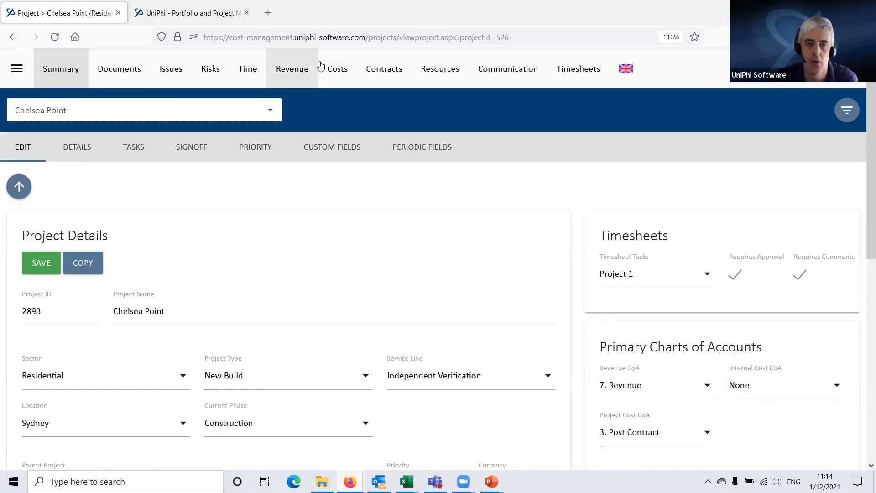
{"action": "left_click", "coordinate": [120, 69]}
{"action": "left_click", "coordinate": [174, 78]}
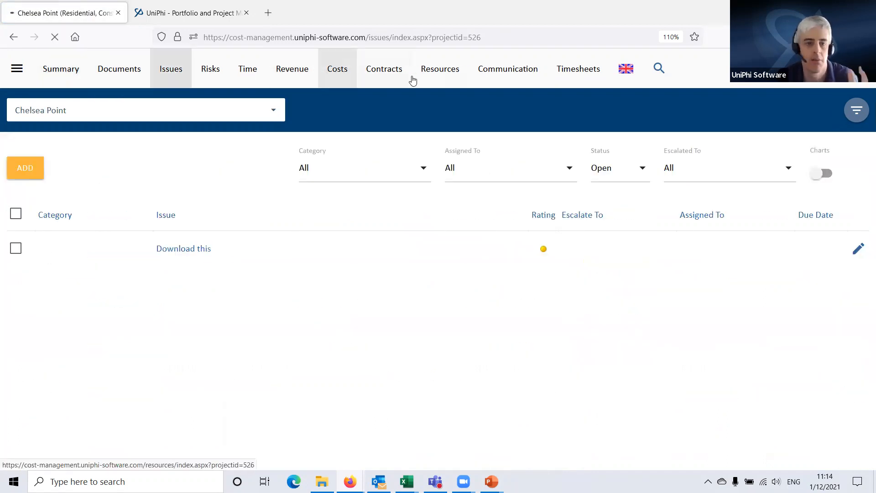
{"action": "left_click", "coordinate": [393, 79]}
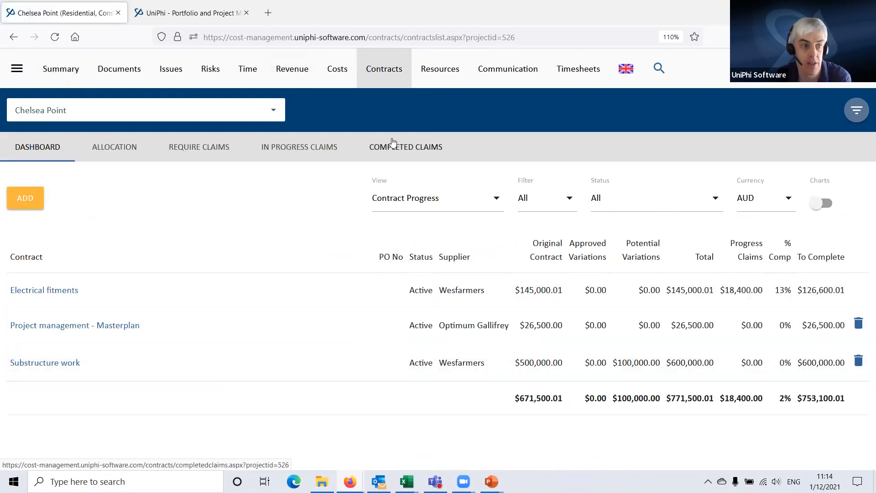
- Return to Chelsea Point's project details and review the available options for its current phase without changing it
{"action": "left_click", "coordinate": [60, 68]}
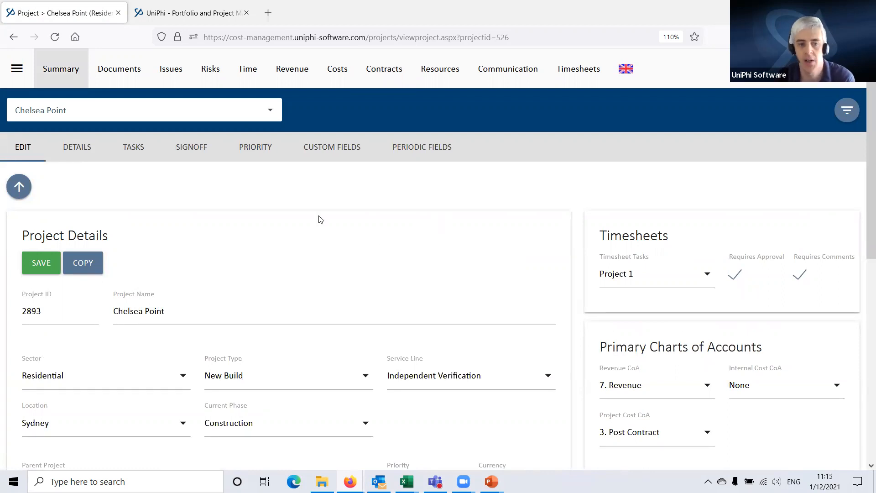
{"action": "scroll", "coordinate": [237, 315], "scroll_direction": "down", "scroll_amount": 3}
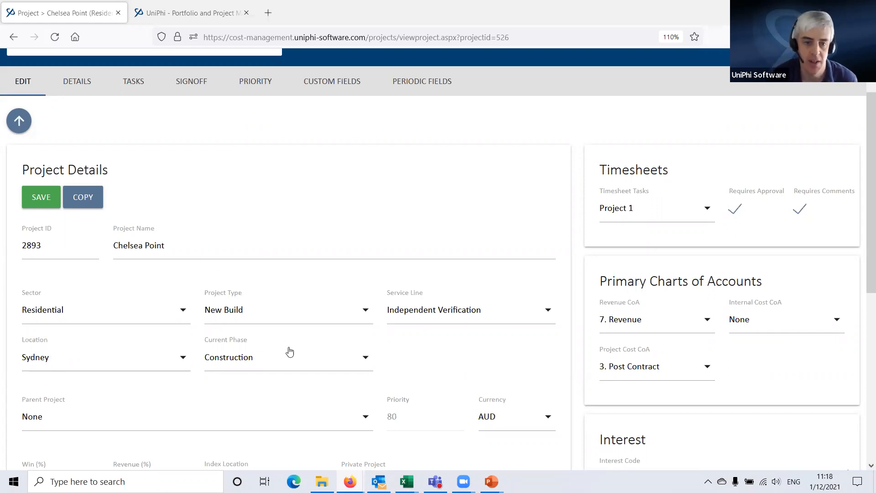
{"action": "left_click", "coordinate": [291, 357]}
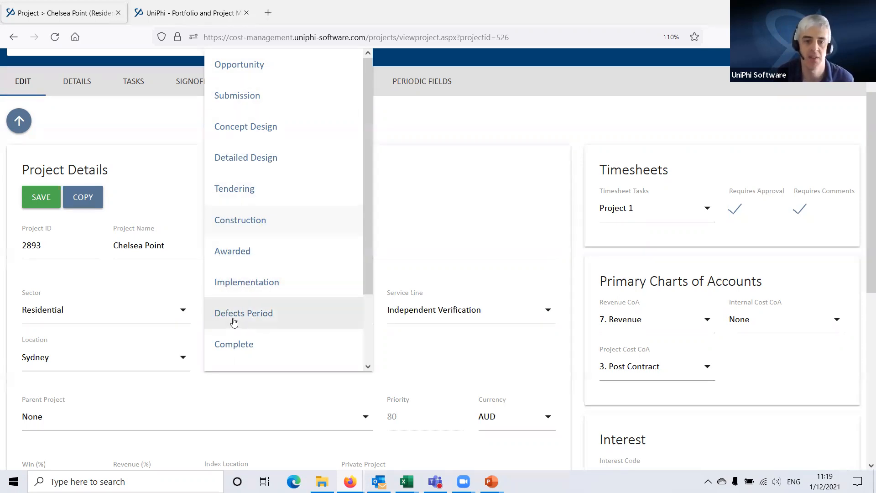
{"action": "scroll", "coordinate": [315, 310], "scroll_direction": "down", "scroll_amount": 2}
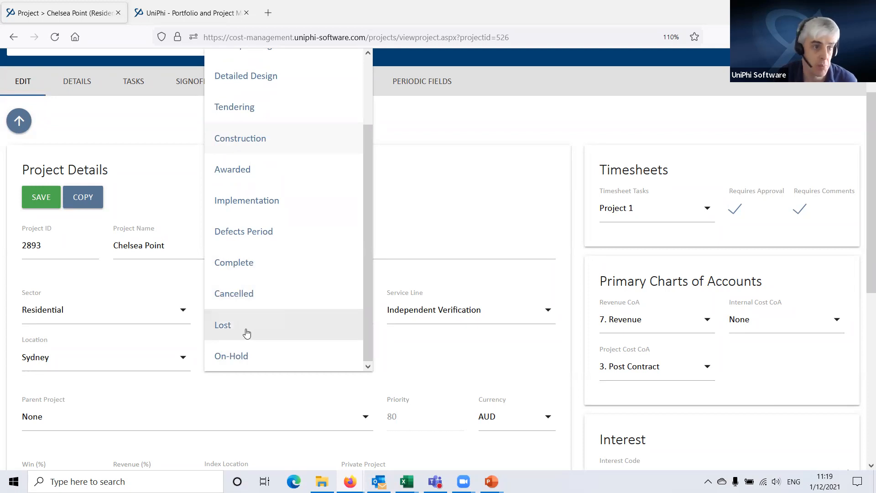
{"action": "scroll", "coordinate": [319, 146], "scroll_direction": "up", "scroll_amount": 3}
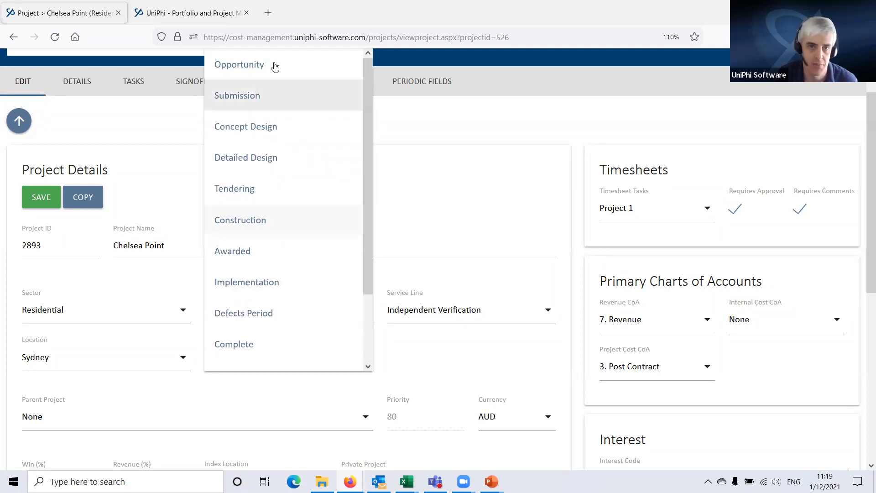
{"action": "scroll", "coordinate": [256, 301], "scroll_direction": "down", "scroll_amount": 3}
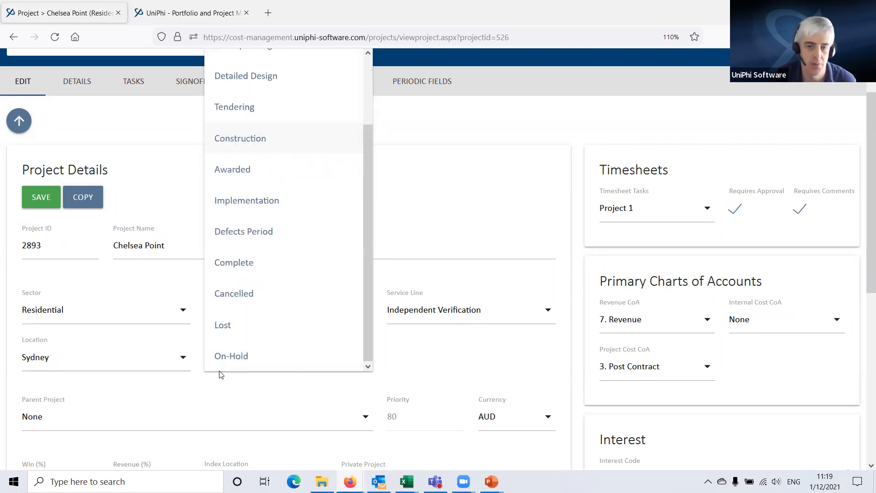
{"action": "left_click", "coordinate": [468, 186]}
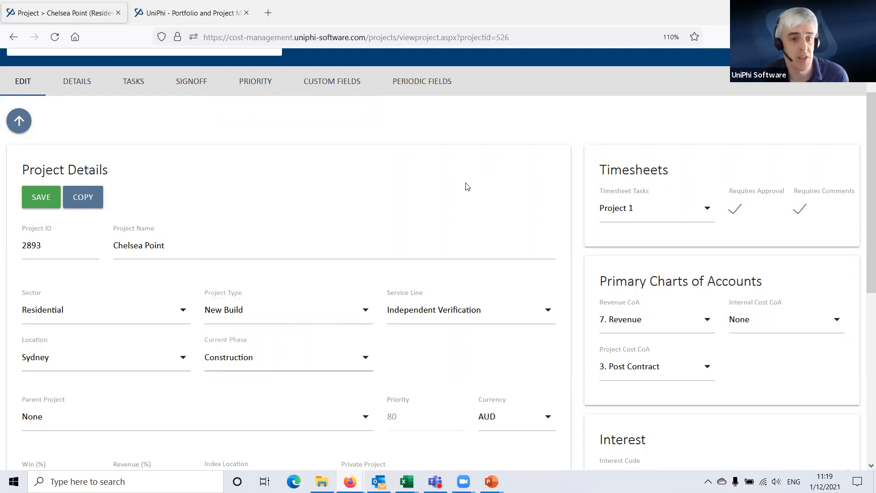
- Switch the project selection from Chelsea Point to All Projects
{"action": "scroll", "coordinate": [386, 178], "scroll_direction": "up", "scroll_amount": 2}
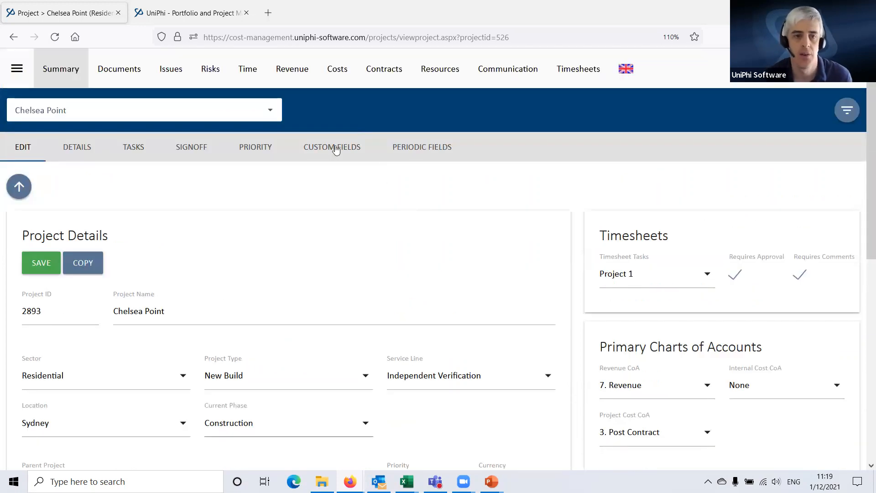
{"action": "left_click", "coordinate": [94, 113]}
{"action": "type", "text": "all"}
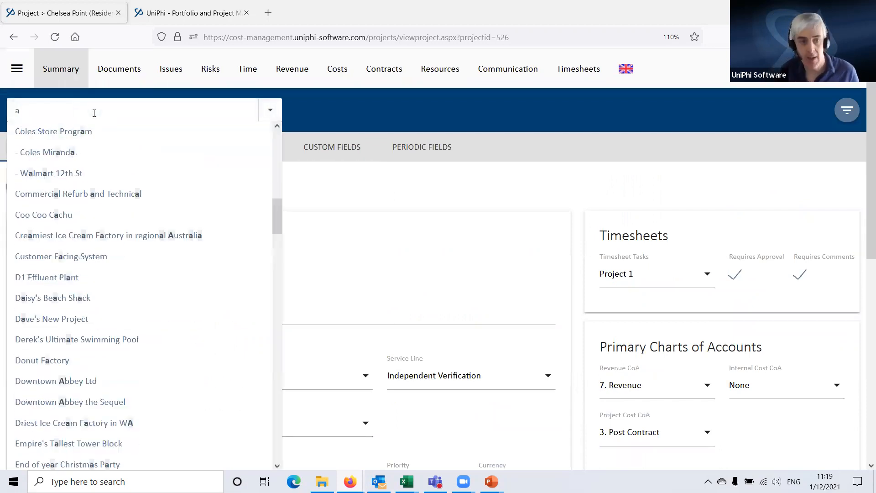
{"action": "key", "text": "Return"}
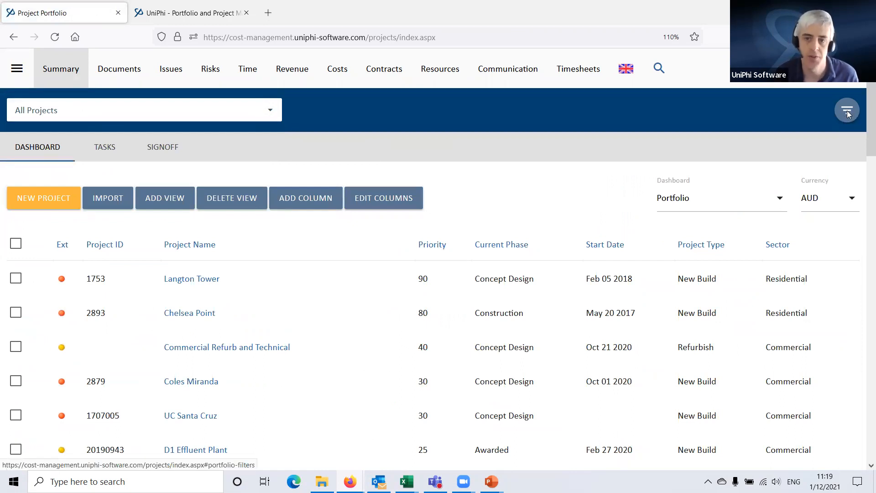
- Filter the project portfolio to the Commercial sector
{"action": "left_click", "coordinate": [845, 114]}
{"action": "left_click", "coordinate": [319, 162]}
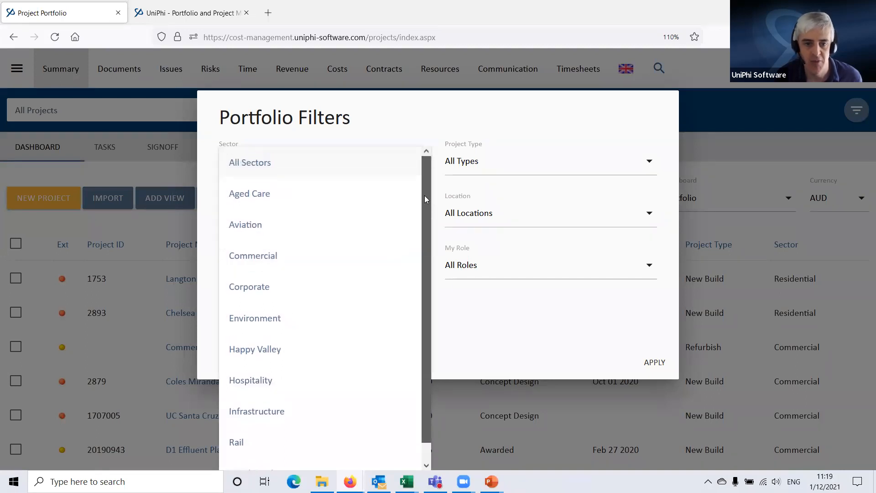
{"action": "scroll", "coordinate": [425, 228], "scroll_direction": "down", "scroll_amount": 1}
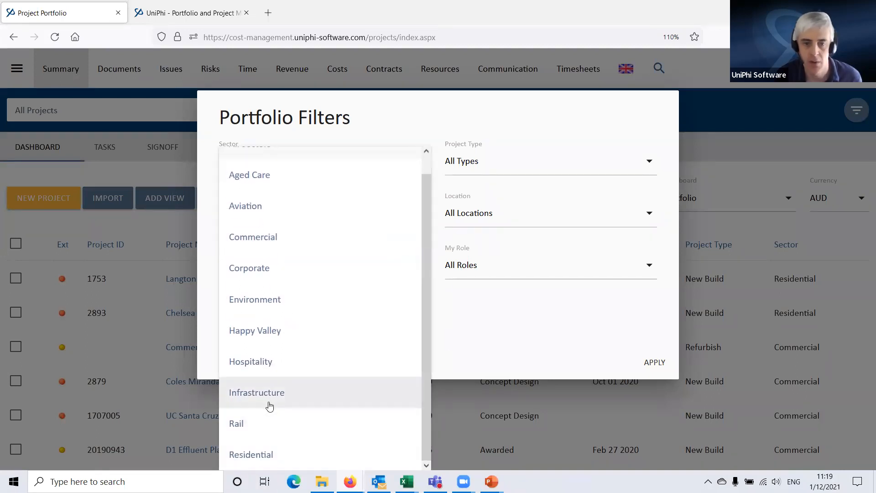
{"action": "left_click", "coordinate": [264, 244]}
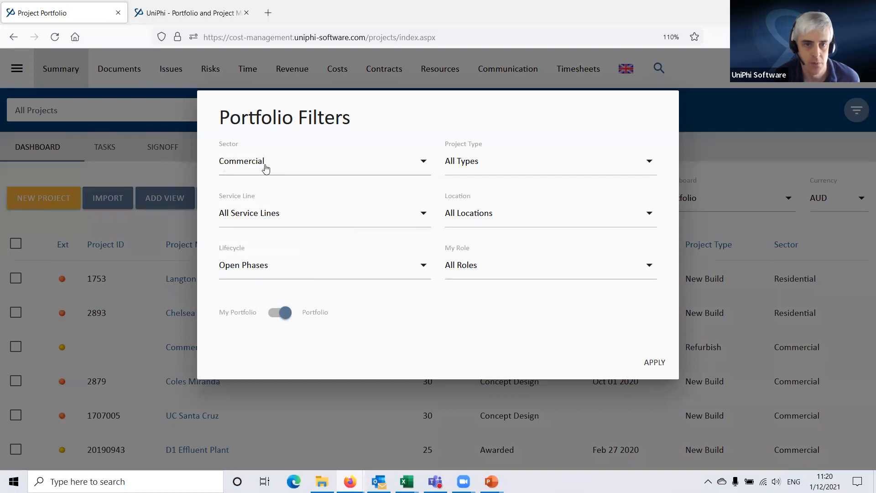
{"action": "left_click", "coordinate": [653, 363]}
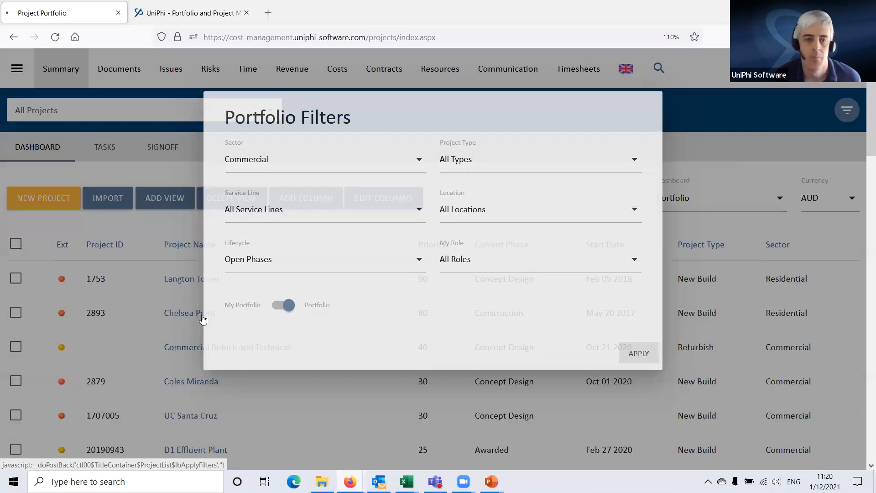
- Narrow the portfolio filters further to the New Build project type
{"action": "left_click", "coordinate": [849, 108]}
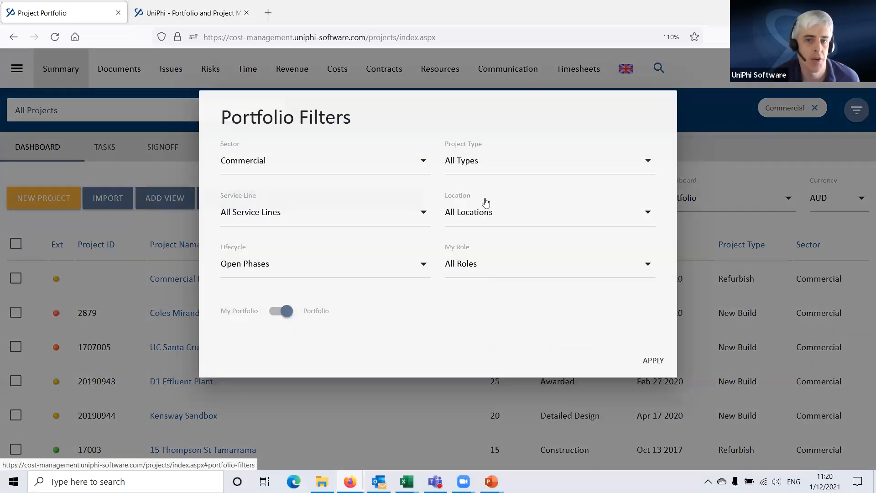
{"action": "left_click", "coordinate": [485, 162]}
{"action": "left_click", "coordinate": [485, 199]}
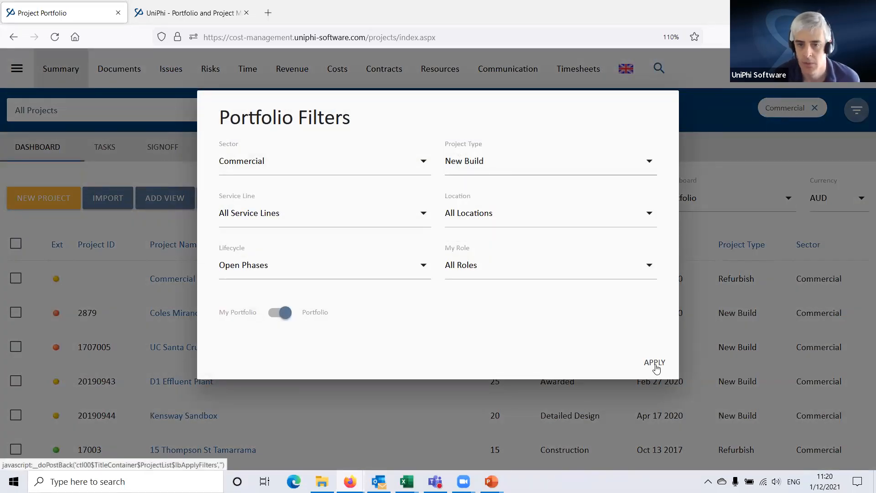
{"action": "left_click", "coordinate": [655, 363]}
- Add the Adelaide location to the portfolio filters and apply it
{"action": "left_click", "coordinate": [846, 112]}
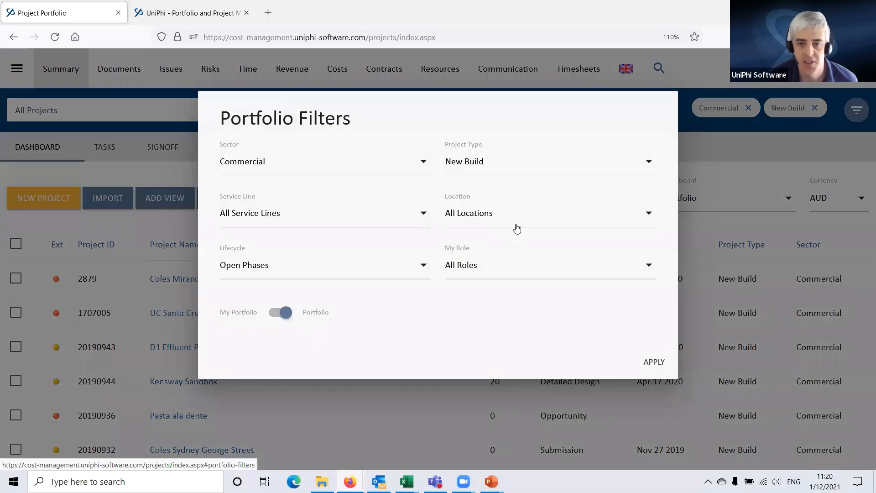
{"action": "left_click", "coordinate": [517, 228]}
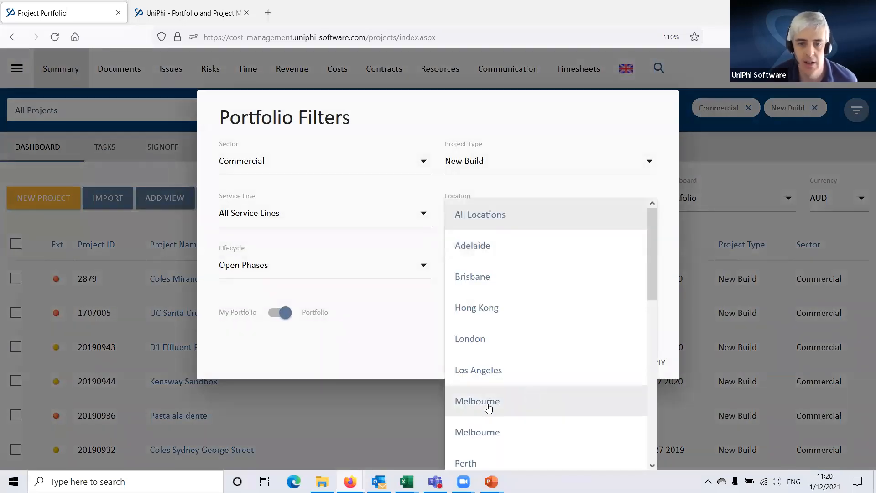
{"action": "left_click", "coordinate": [522, 248]}
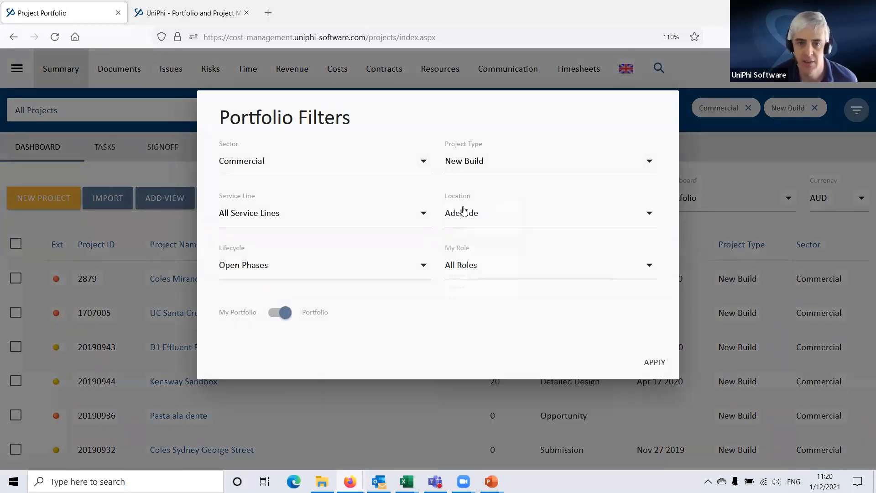
{"action": "left_click", "coordinate": [664, 370]}
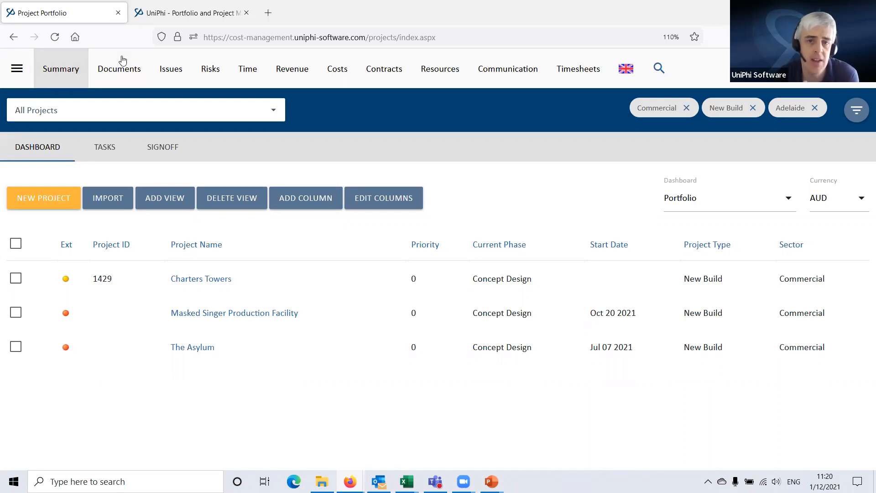
- Show the filtered projects' costs using the 3. Post Contract cost codes
{"action": "left_click", "coordinate": [334, 78]}
{"action": "left_click", "coordinate": [482, 168]}
{"action": "left_click", "coordinate": [491, 228]}
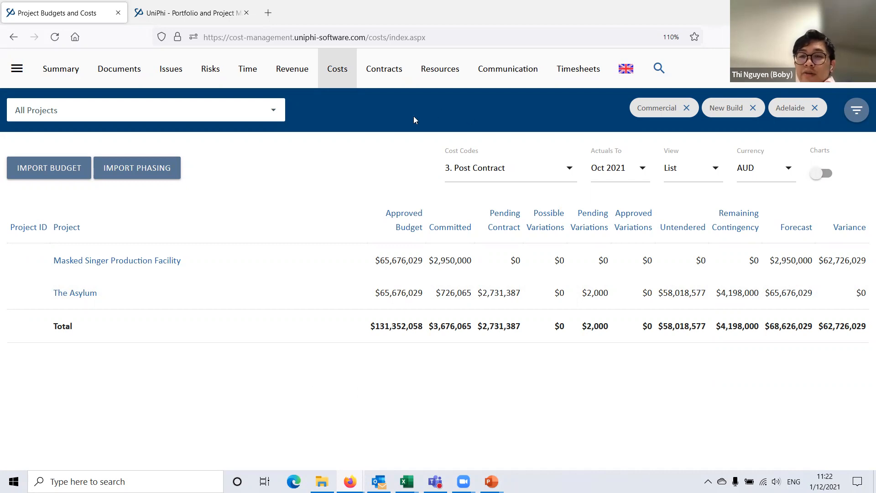
- Return to the portfolio summary, open the Charters Towers project and review its project details
{"action": "left_click", "coordinate": [63, 81]}
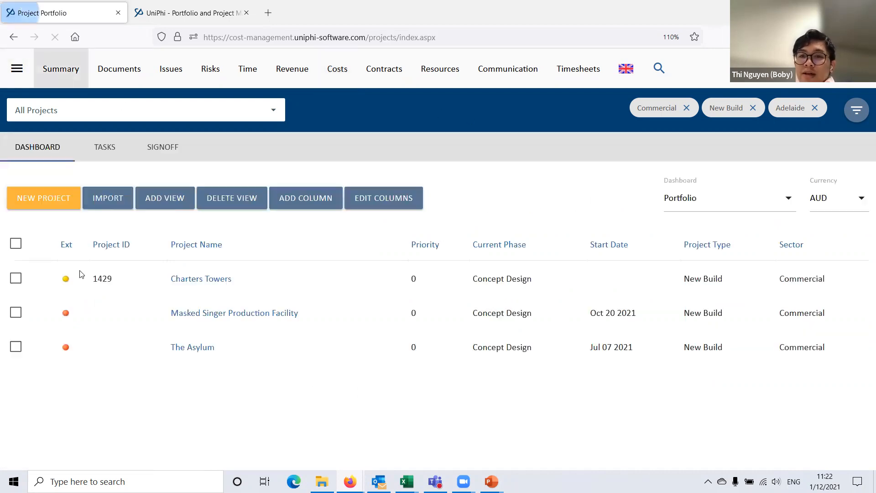
{"action": "left_click", "coordinate": [181, 286]}
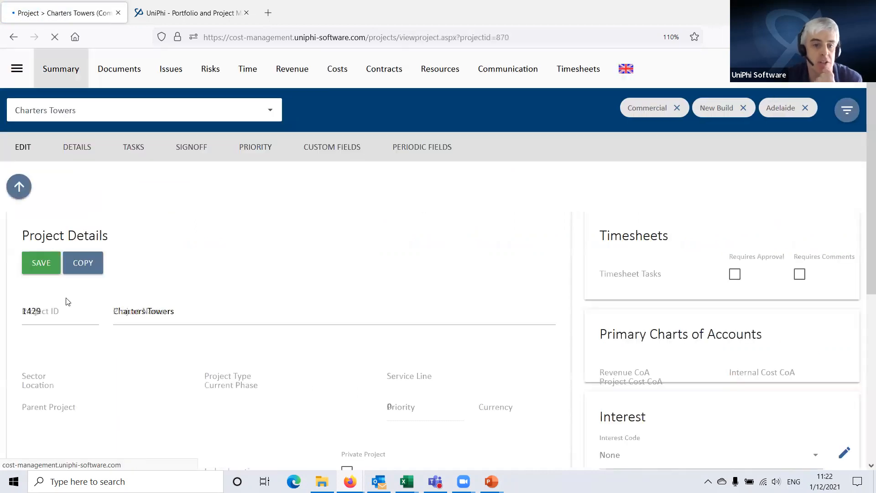
{"action": "scroll", "coordinate": [388, 337], "scroll_direction": "down", "scroll_amount": 1}
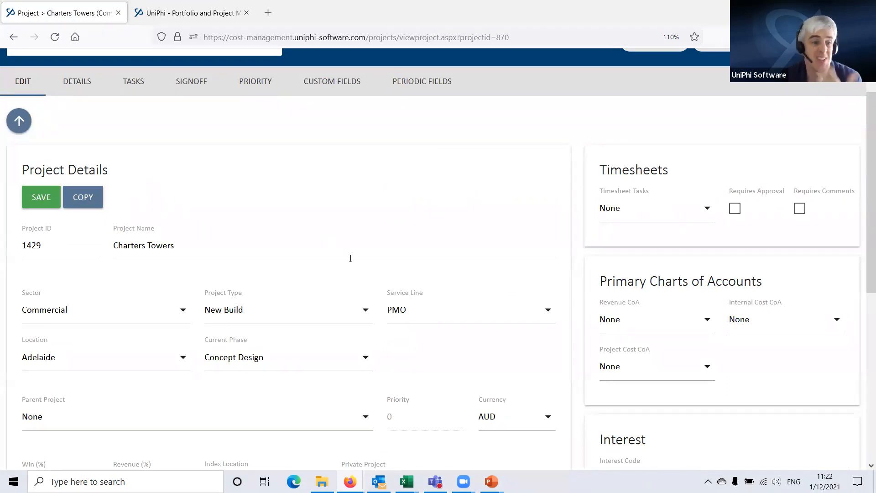
{"action": "scroll", "coordinate": [350, 258], "scroll_direction": "up", "scroll_amount": 1}
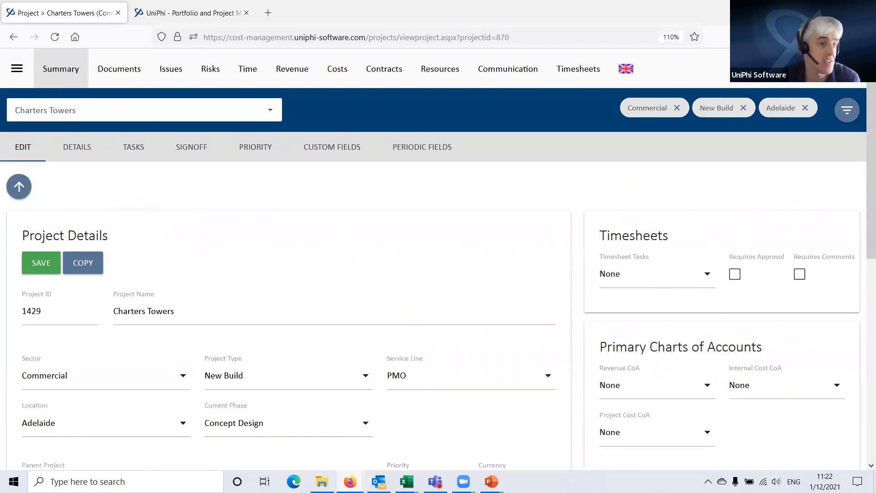
- Open the project configuration and examine the lifecycle phases with their service lines, phase numbers, pre-award and completion settings
{"action": "left_click", "coordinate": [26, 74]}
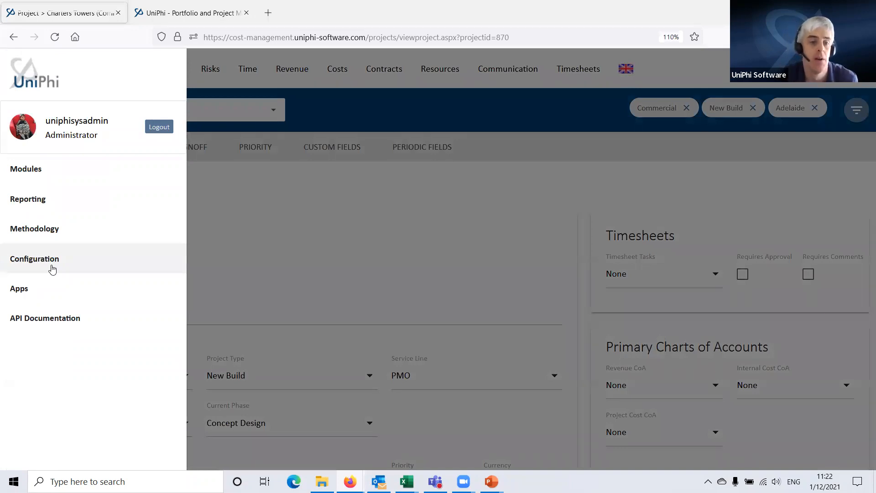
{"action": "left_click", "coordinate": [53, 269]}
{"action": "scroll", "coordinate": [110, 201], "scroll_direction": "down", "scroll_amount": 6}
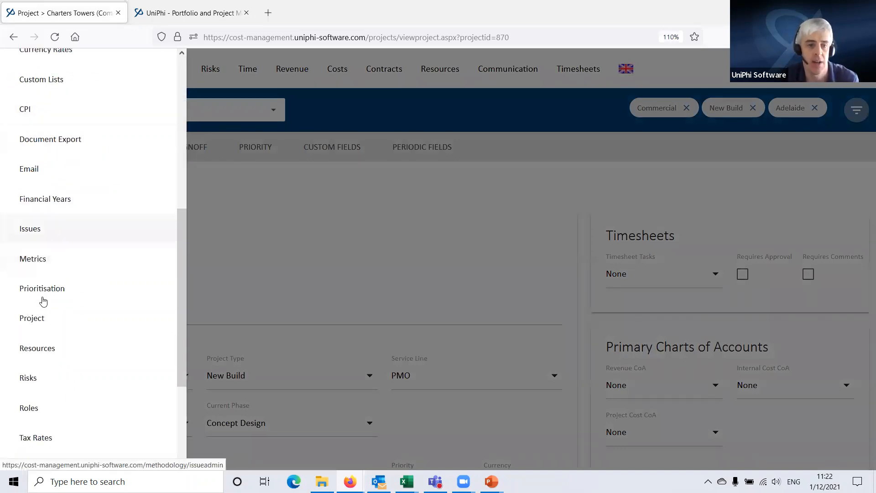
{"action": "left_click", "coordinate": [37, 322]}
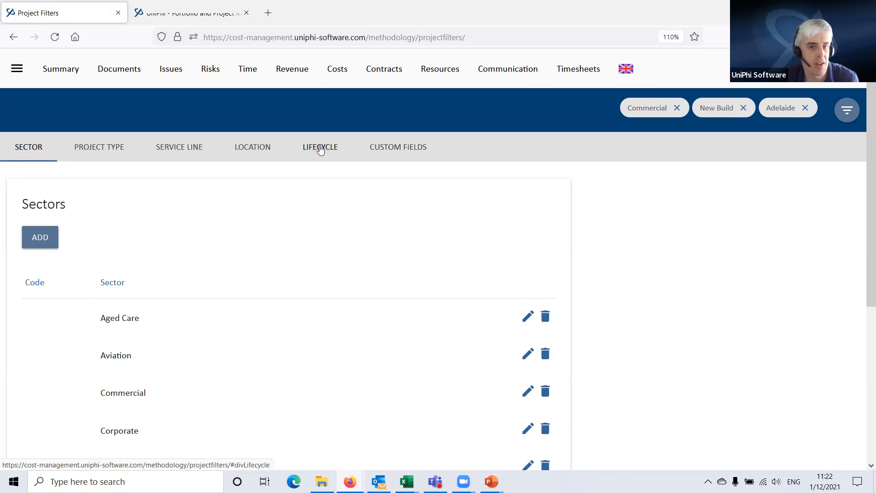
{"action": "left_click", "coordinate": [321, 150]}
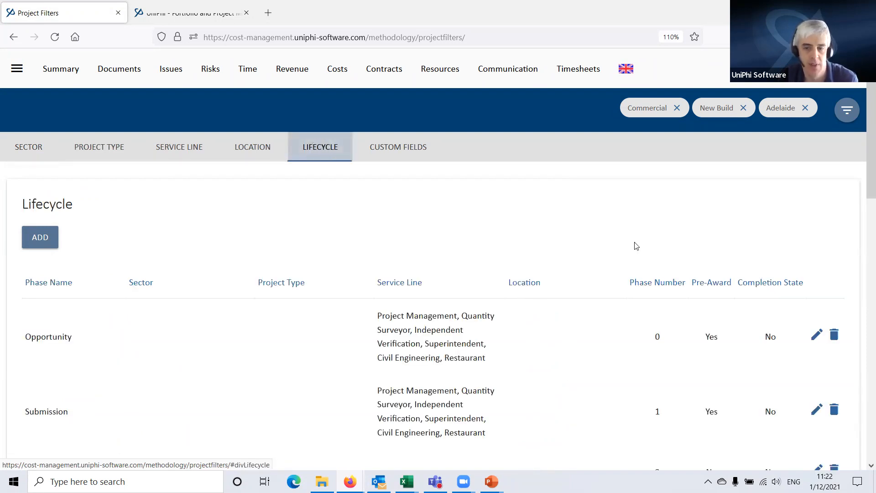
{"action": "scroll", "coordinate": [810, 205], "scroll_direction": "down", "scroll_amount": 2}
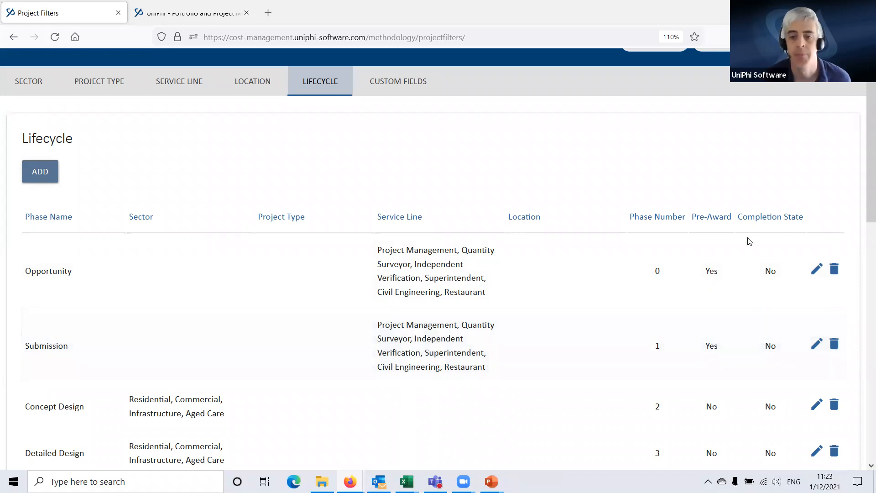
- Check the completion state setting of every lifecycle phase, including Complete, Cancelled, Lost, On-Hold and the PMO phases
{"action": "scroll", "coordinate": [715, 319], "scroll_direction": "down", "scroll_amount": 3}
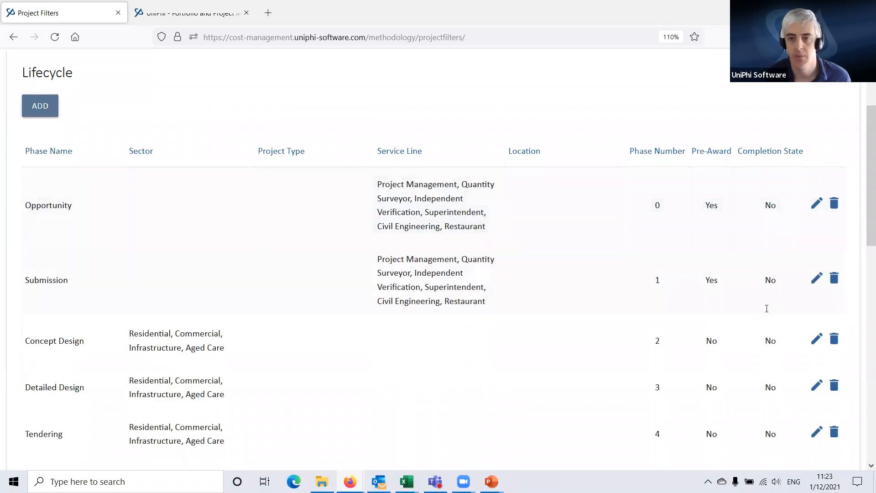
{"action": "scroll", "coordinate": [766, 133], "scroll_direction": "down", "scroll_amount": 2}
{"action": "scroll", "coordinate": [767, 133], "scroll_direction": "down", "scroll_amount": 9}
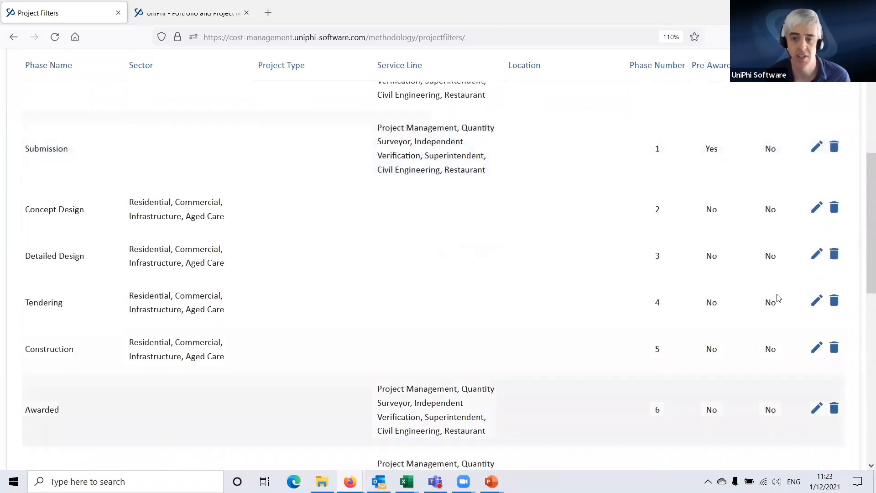
{"action": "scroll", "coordinate": [774, 234], "scroll_direction": "down", "scroll_amount": 3}
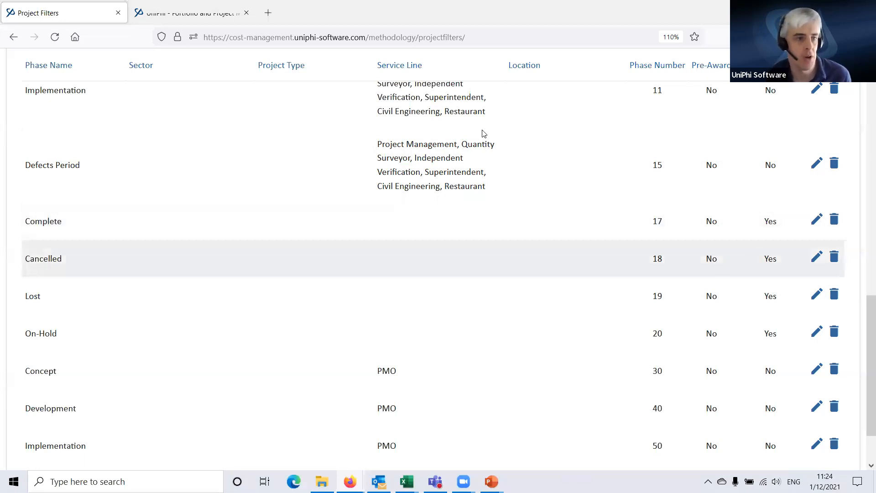
{"action": "scroll", "coordinate": [485, 133], "scroll_direction": "up", "scroll_amount": 15}
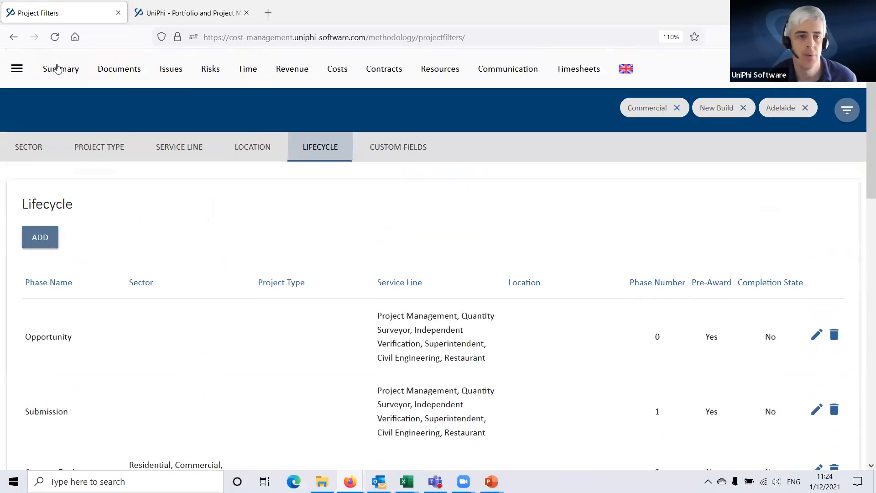
- Open the portfolio summary in a separate tab and set its lifecycle filter to All Phases
{"action": "middle_click", "coordinate": [63, 71]}
{"action": "left_click", "coordinate": [159, 10]}
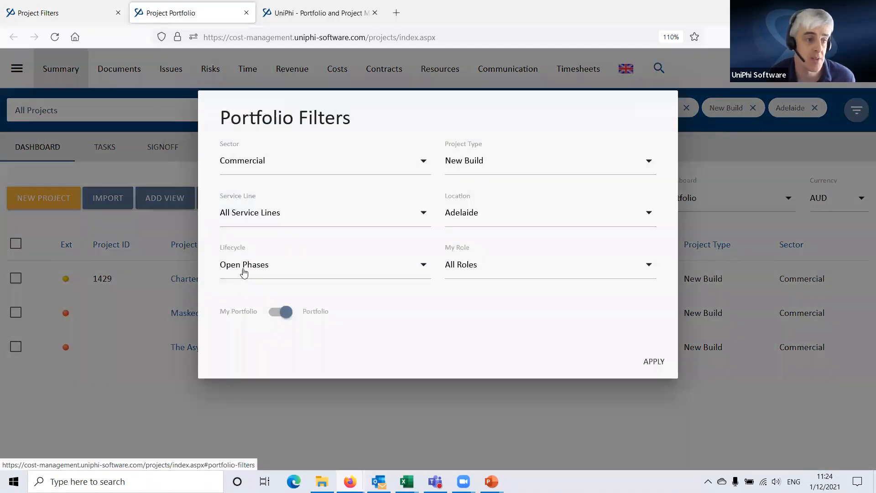
{"action": "left_click", "coordinate": [245, 272]}
{"action": "left_click", "coordinate": [250, 69]}
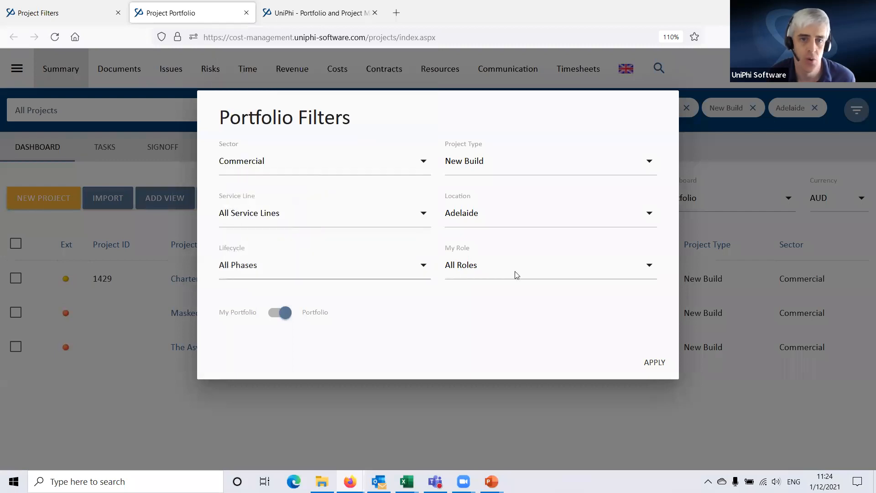
{"action": "left_click", "coordinate": [655, 363]}
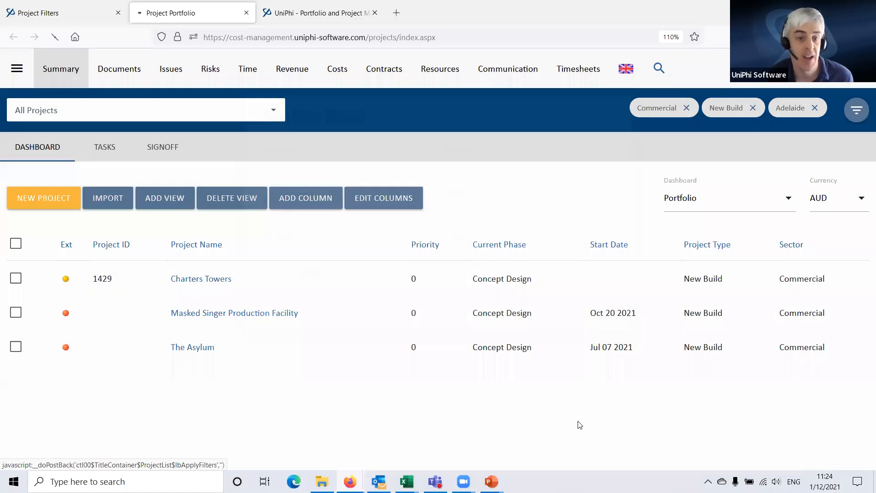
- Examine the current phases and start dates of the Commercial, New Build, Adelaide projects across all phases
{"action": "scroll", "coordinate": [587, 370], "scroll_direction": "down", "scroll_amount": 2}
{"action": "scroll", "coordinate": [588, 365], "scroll_direction": "down", "scroll_amount": 4}
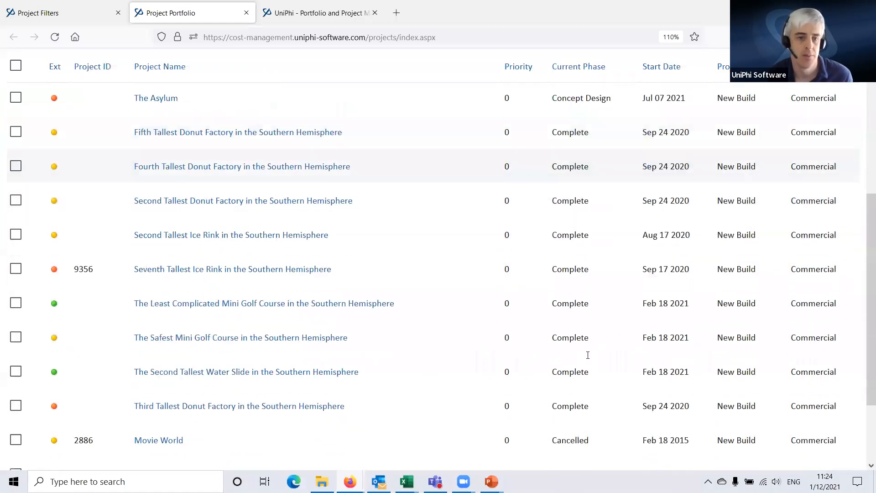
{"action": "scroll", "coordinate": [426, 375], "scroll_direction": "down", "scroll_amount": 3}
{"action": "scroll", "coordinate": [445, 384], "scroll_direction": "up", "scroll_amount": 8}
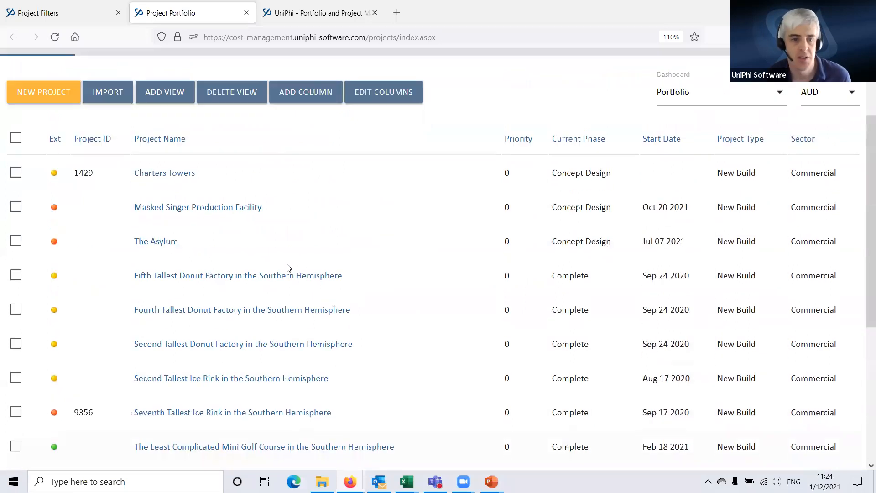
{"action": "scroll", "coordinate": [208, 292], "scroll_direction": "down", "scroll_amount": 3}
{"action": "scroll", "coordinate": [215, 274], "scroll_direction": "up", "scroll_amount": 1}
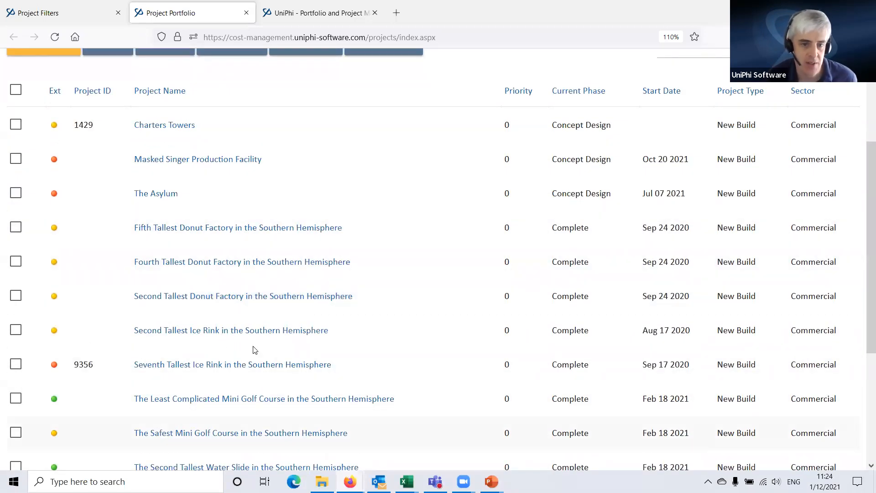
{"action": "scroll", "coordinate": [273, 362], "scroll_direction": "down", "scroll_amount": 2}
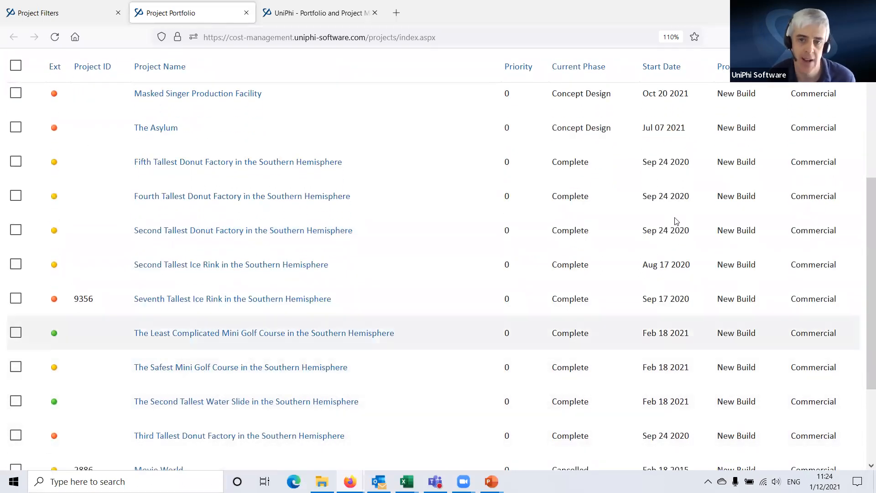
{"action": "scroll", "coordinate": [707, 118], "scroll_direction": "up", "scroll_amount": 2}
{"action": "scroll", "coordinate": [685, 313], "scroll_direction": "up", "scroll_amount": 3}
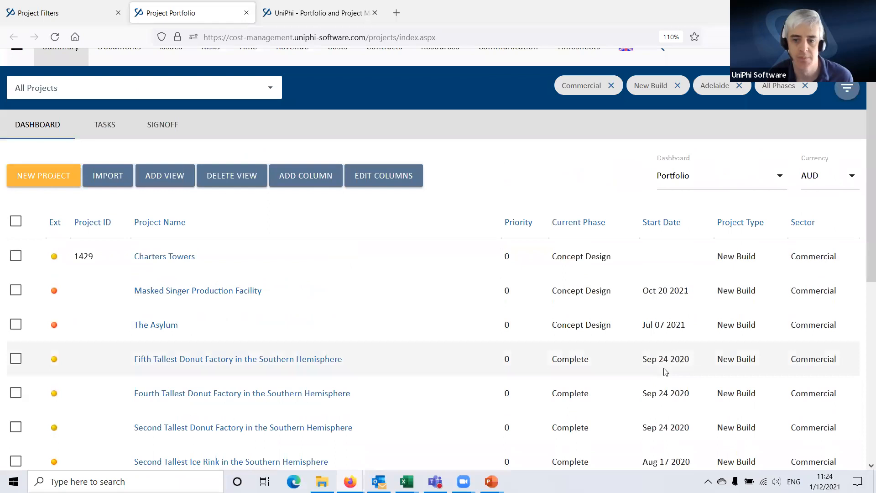
{"action": "scroll", "coordinate": [729, 247], "scroll_direction": "down", "scroll_amount": 2}
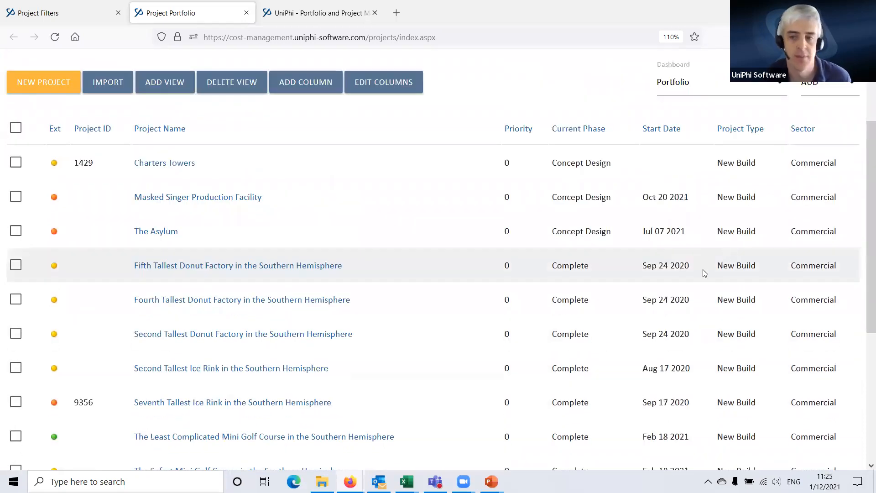
{"action": "scroll", "coordinate": [705, 273], "scroll_direction": "down", "scroll_amount": 4}
{"action": "scroll", "coordinate": [338, 450], "scroll_direction": "down", "scroll_amount": 1}
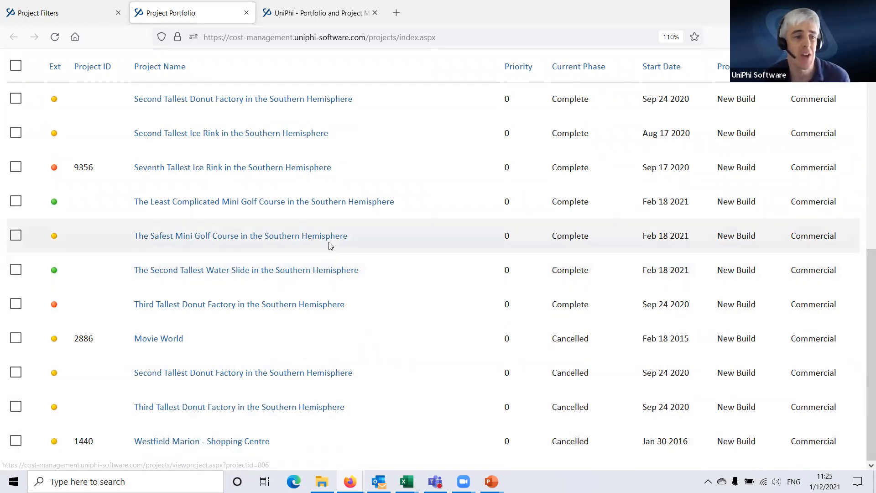
{"action": "scroll", "coordinate": [331, 245], "scroll_direction": "up", "scroll_amount": 8}
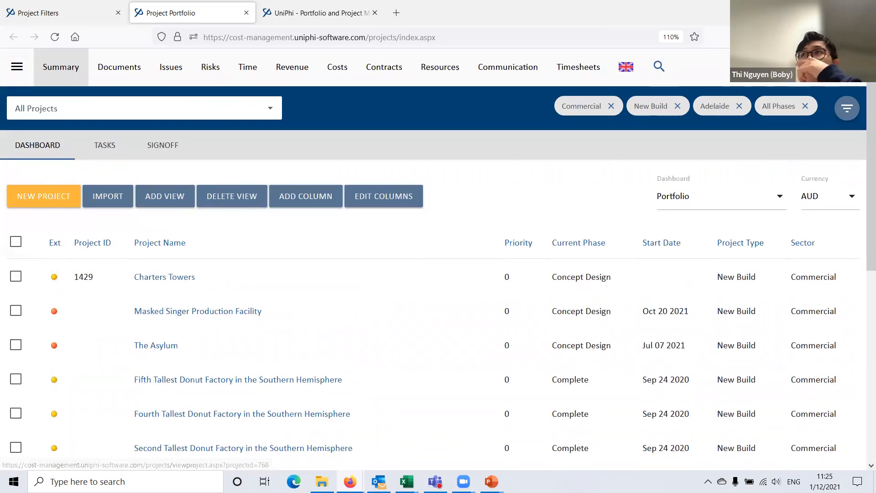
{"action": "scroll", "coordinate": [624, 307], "scroll_direction": "down", "scroll_amount": 7}
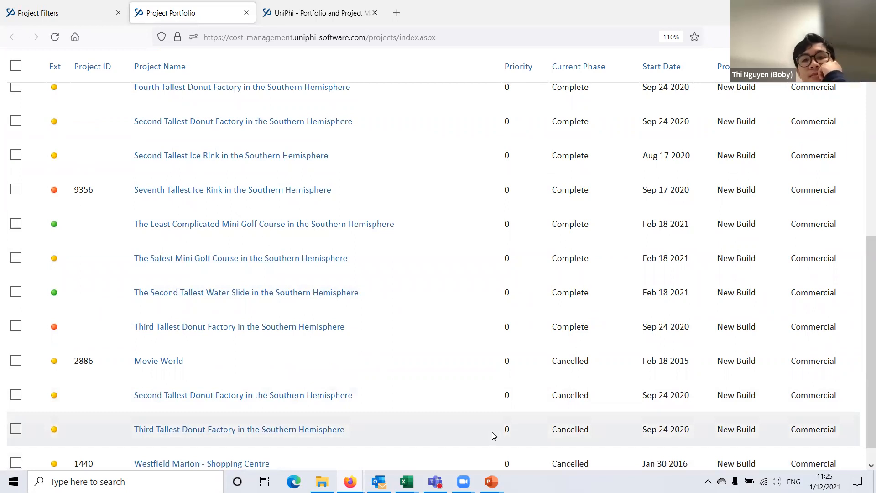
{"action": "scroll", "coordinate": [835, 112], "scroll_direction": "up", "scroll_amount": 1}
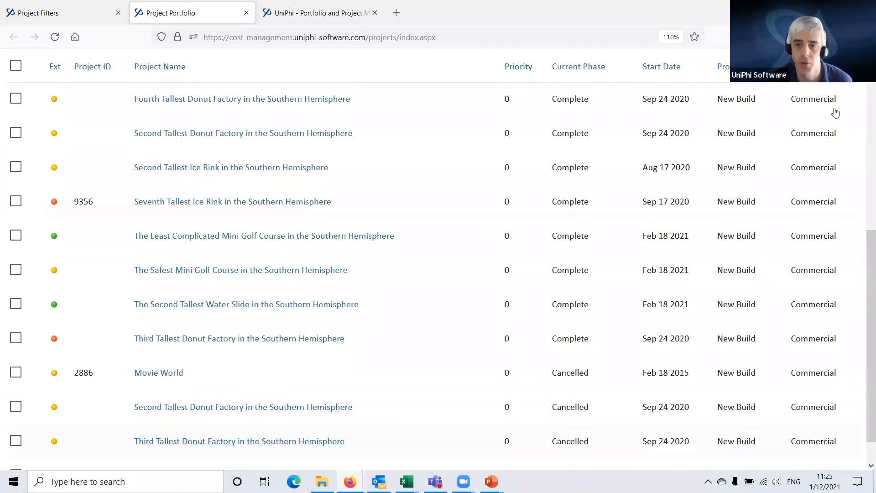
- Change the portfolio's lifecycle filter to Cancelled and apply it
{"action": "scroll", "coordinate": [839, 112], "scroll_direction": "up", "scroll_amount": 3}
{"action": "scroll", "coordinate": [447, 201], "scroll_direction": "up", "scroll_amount": 3}
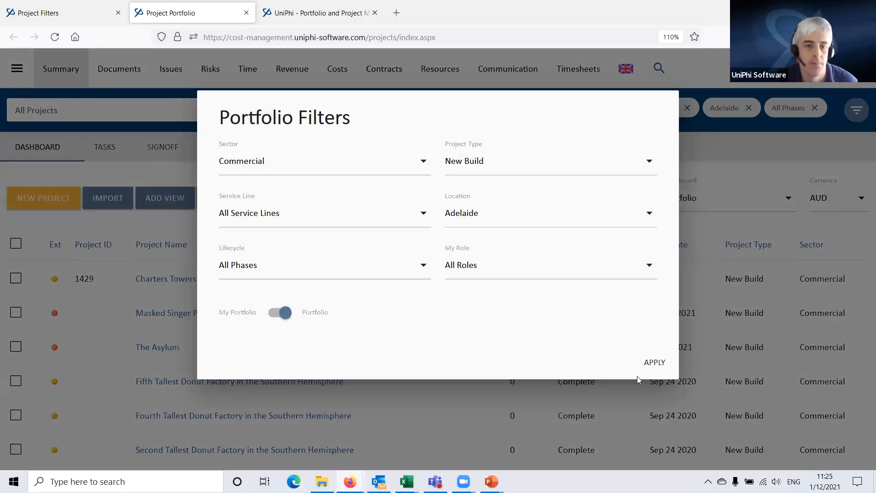
{"action": "left_click", "coordinate": [157, 319]}
{"action": "left_click", "coordinate": [655, 363]}
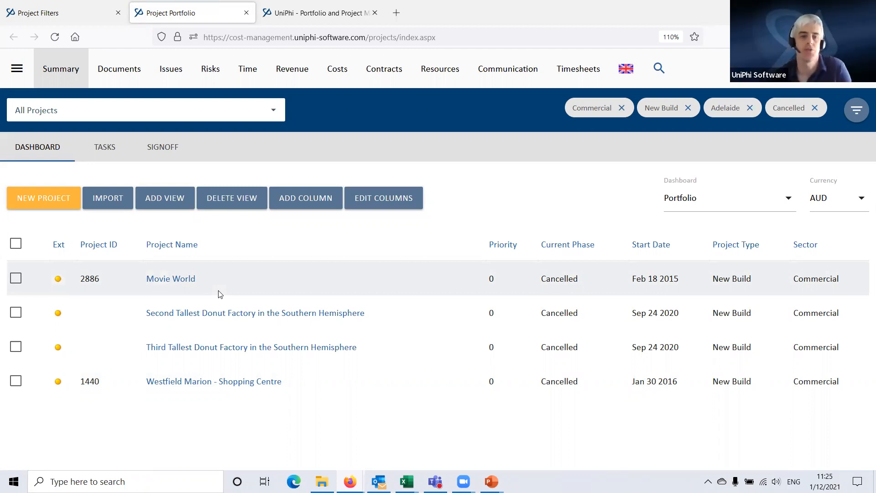
- Open the portfolio's documents list and remove the Cancelled, Adelaide, New Build and Commercial filters
{"action": "left_click", "coordinate": [130, 78]}
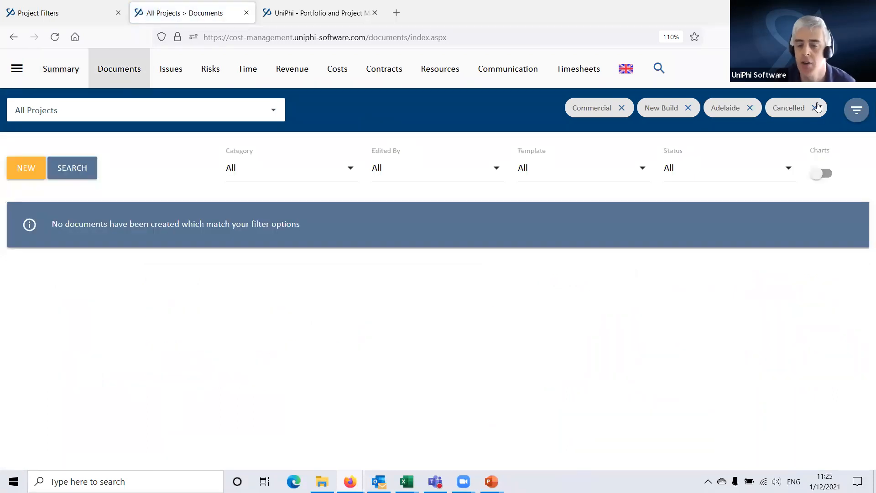
{"action": "left_click", "coordinate": [815, 108]}
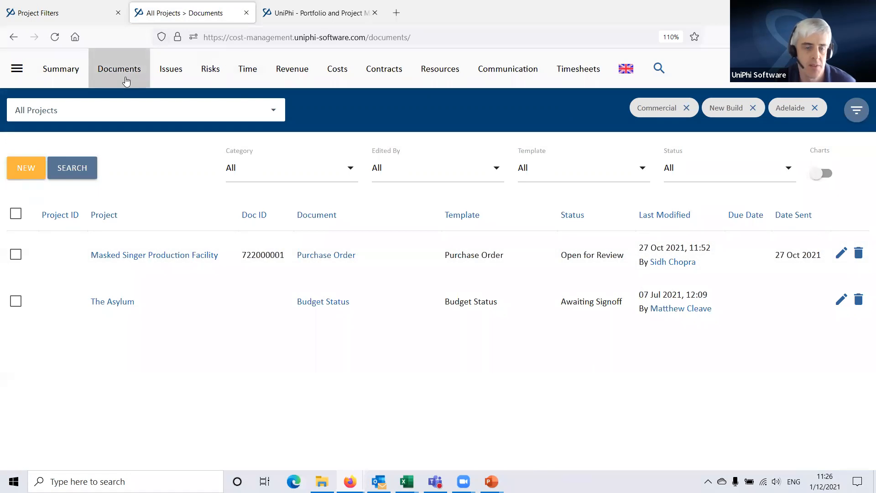
{"action": "left_click", "coordinate": [815, 109]}
{"action": "left_click", "coordinate": [814, 109]}
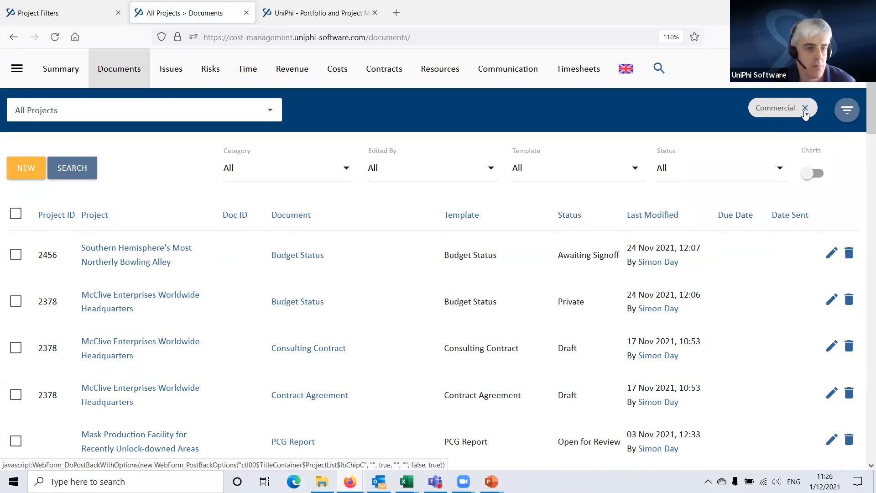
{"action": "left_click", "coordinate": [805, 112]}
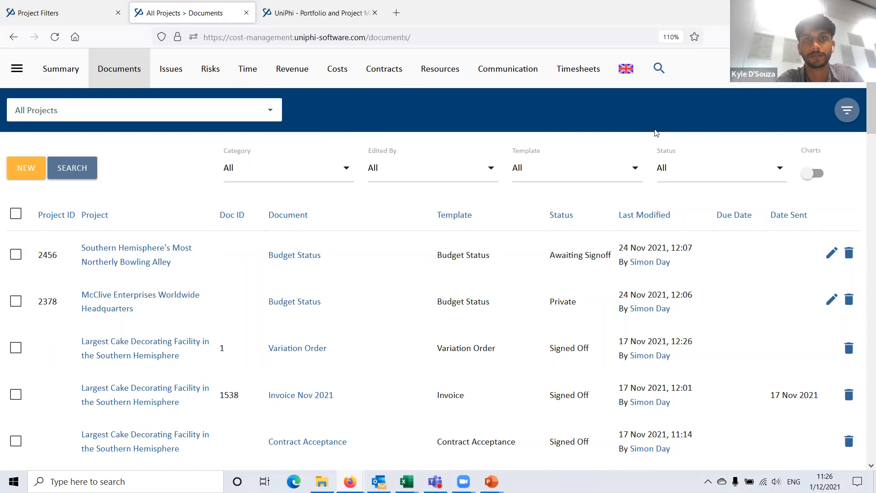
- Filter the documents list by the Deleted status
{"action": "left_click", "coordinate": [723, 170]}
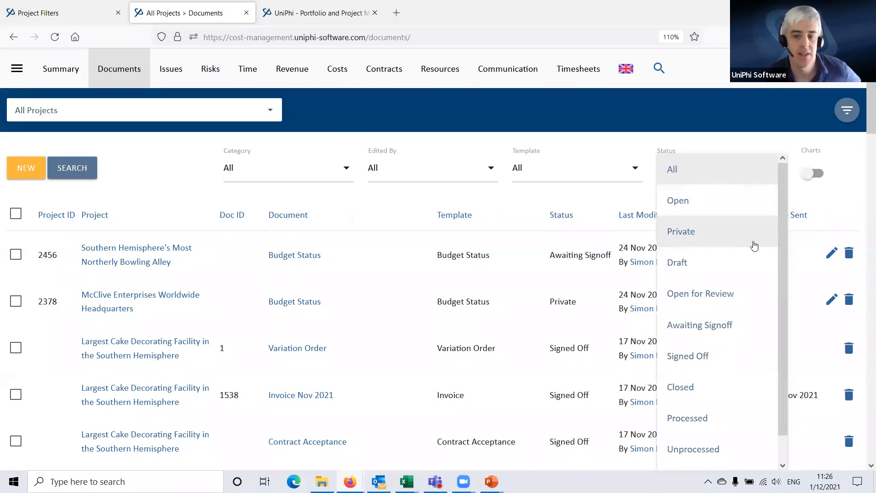
{"action": "scroll", "coordinate": [757, 232], "scroll_direction": "down", "scroll_amount": 2}
{"action": "scroll", "coordinate": [757, 231], "scroll_direction": "down", "scroll_amount": 4}
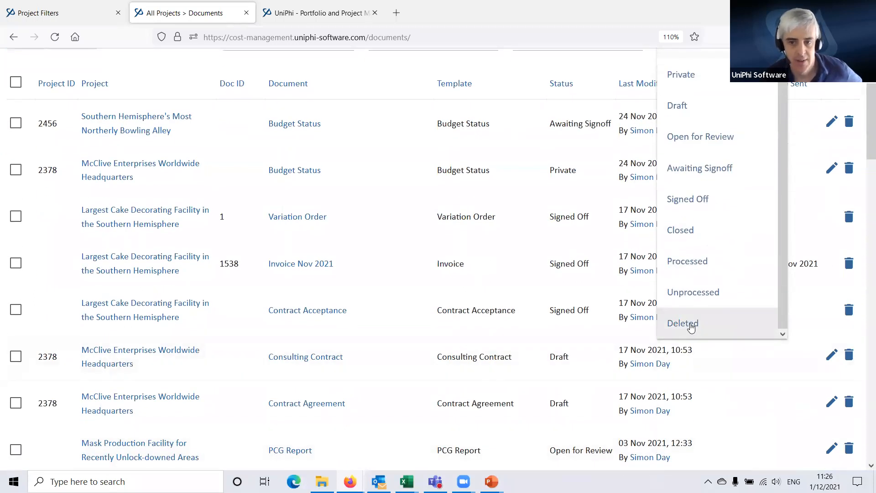
{"action": "left_click", "coordinate": [701, 325]}
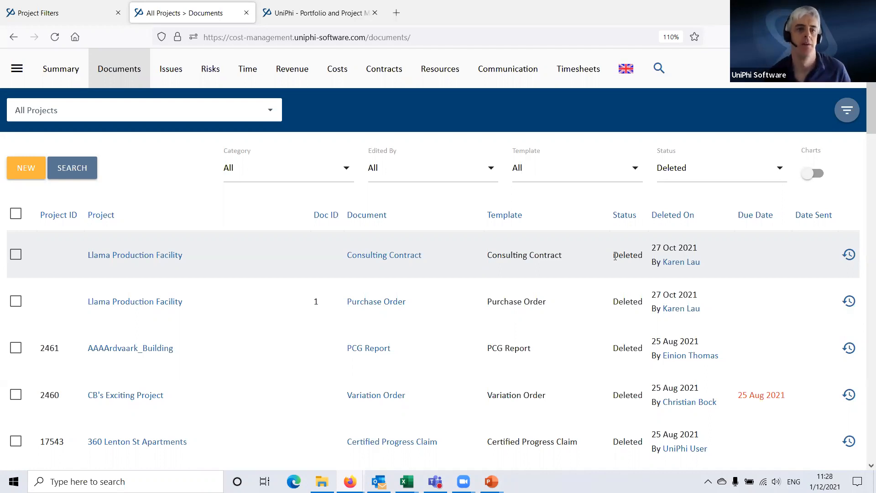
- Return to the project filters configuration, show its sectors and locate the Project entry among the configuration areas
{"action": "left_click", "coordinate": [62, 11]}
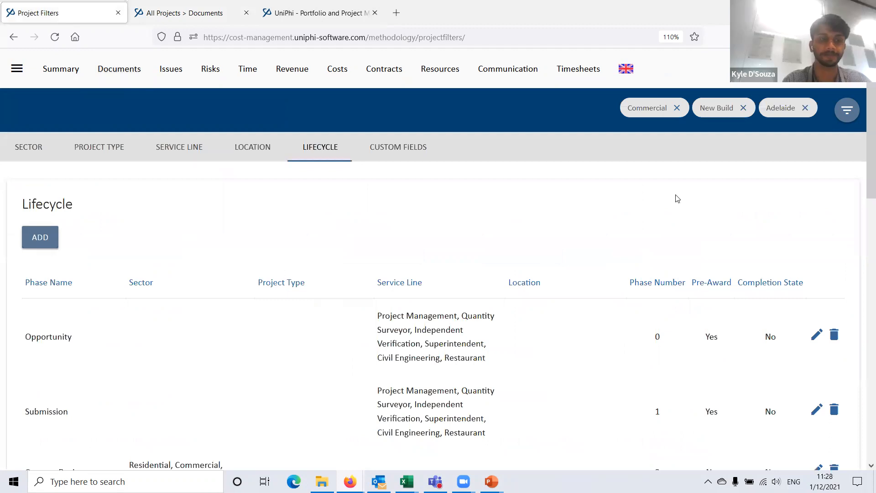
{"action": "left_click", "coordinate": [18, 145]}
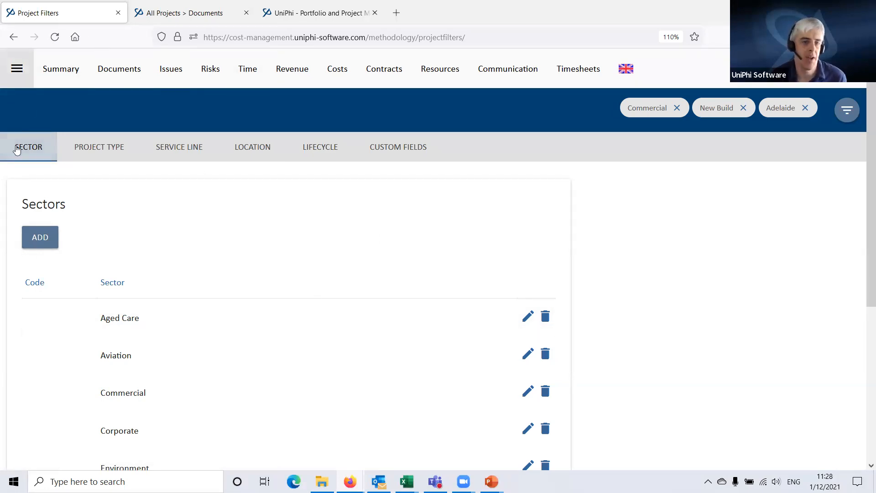
{"action": "left_click", "coordinate": [17, 68]}
{"action": "left_click", "coordinate": [55, 258]}
{"action": "scroll", "coordinate": [57, 251], "scroll_direction": "down", "scroll_amount": 5}
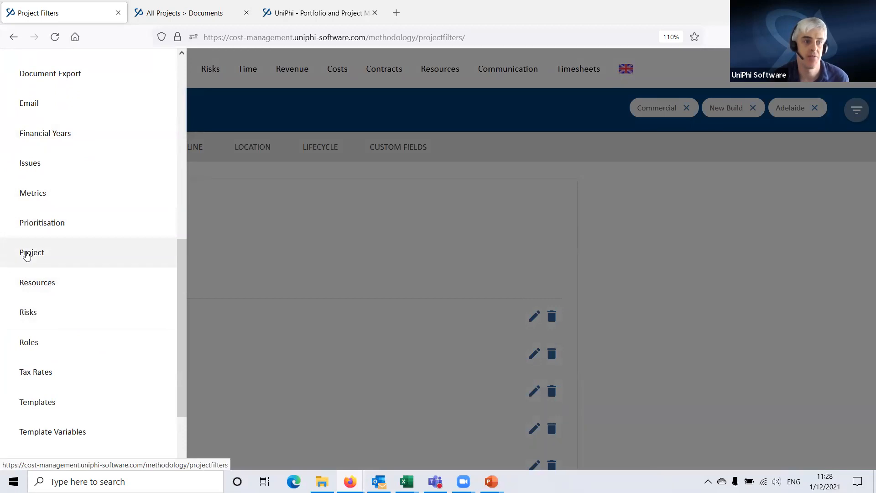
{"action": "left_click", "coordinate": [310, 191]}
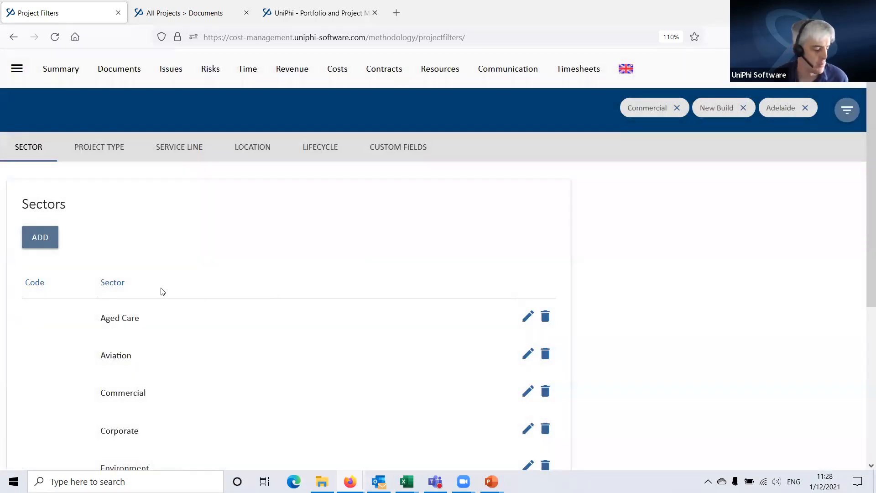
- Review the sector choices offered in the portfolio filters and close the filters without changing them
{"action": "left_click", "coordinate": [848, 112]}
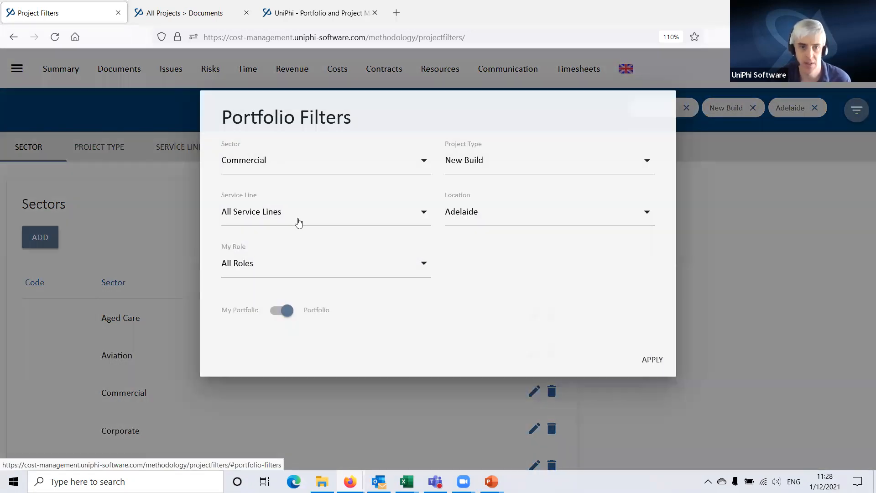
{"action": "left_click", "coordinate": [269, 161]}
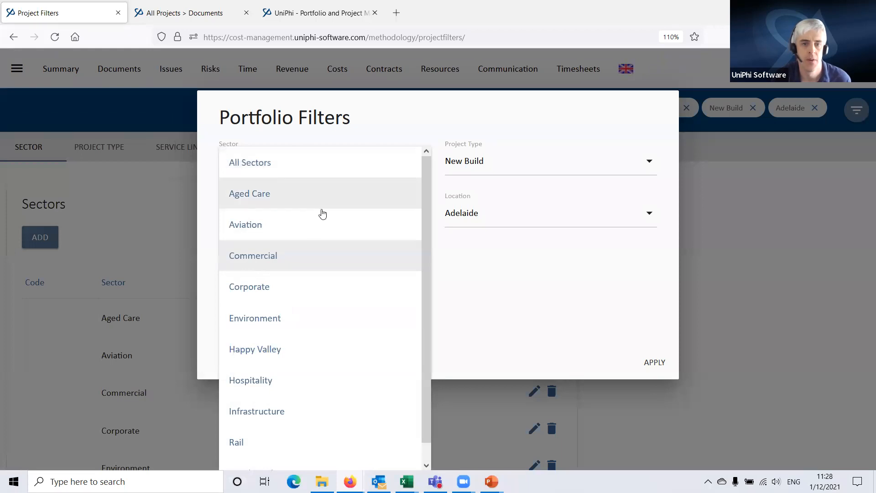
{"action": "scroll", "coordinate": [325, 403], "scroll_direction": "down", "scroll_amount": 1}
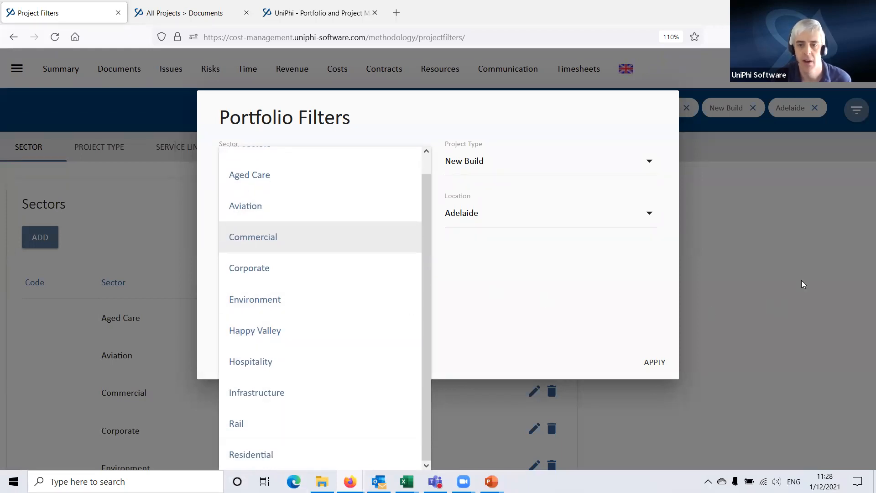
{"action": "left_click", "coordinate": [803, 284]}
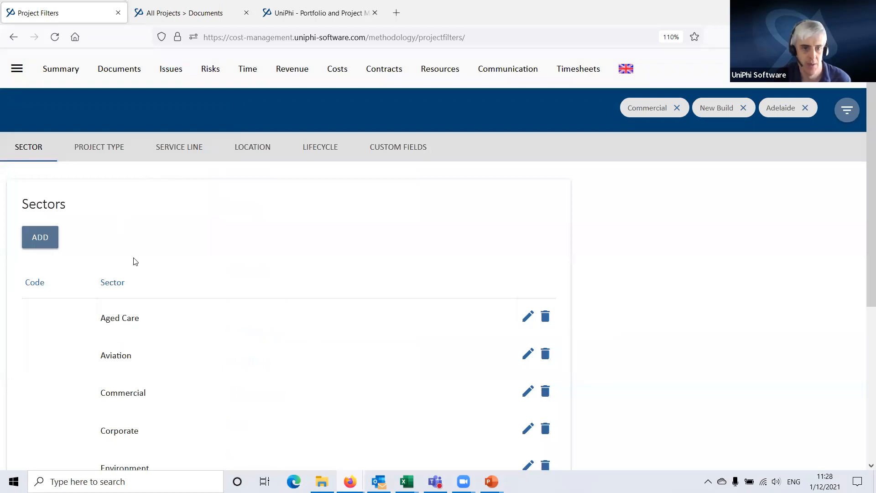
- Look through the full list of configured sectors to compare it with the portfolio filter choices
{"action": "scroll", "coordinate": [132, 303], "scroll_direction": "down", "scroll_amount": 5}
{"action": "scroll", "coordinate": [156, 238], "scroll_direction": "up", "scroll_amount": 1}
{"action": "scroll", "coordinate": [144, 320], "scroll_direction": "down", "scroll_amount": 1}
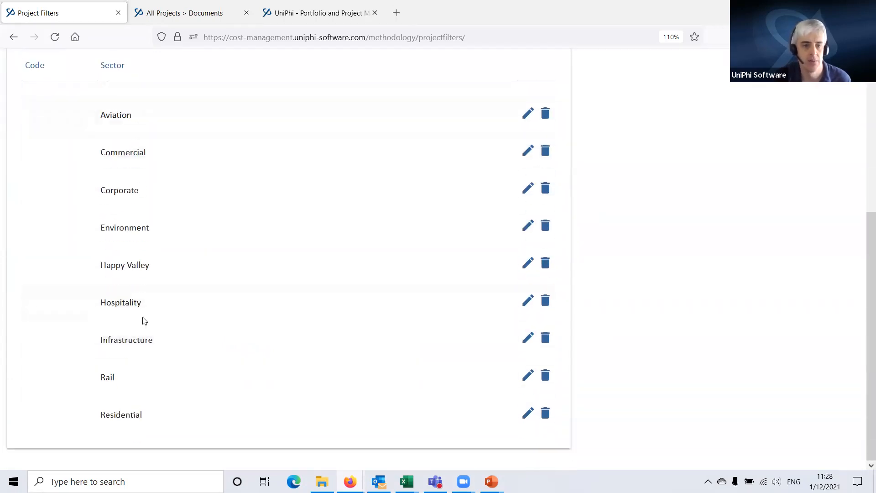
- Rename the Aviation sector to "Airport Services" in the project filters configuration and save the change
{"action": "scroll", "coordinate": [144, 320], "scroll_direction": "up", "scroll_amount": 5}
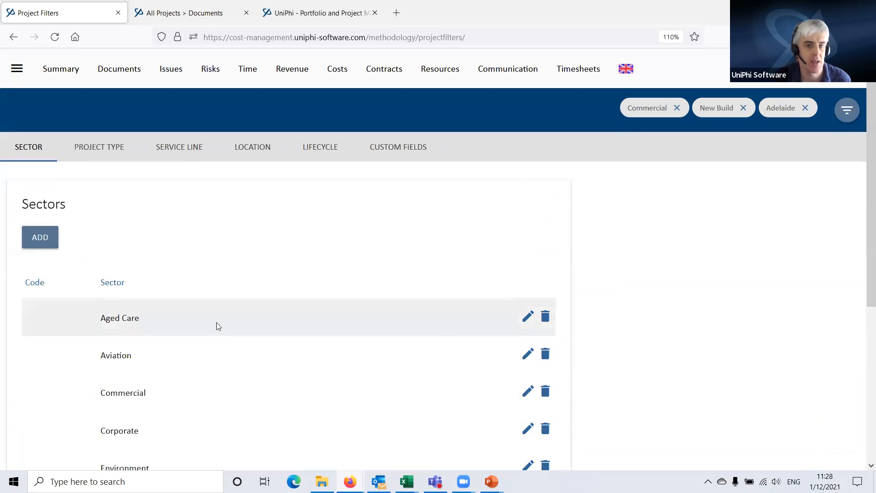
{"action": "scroll", "coordinate": [491, 371], "scroll_direction": "down", "scroll_amount": 1}
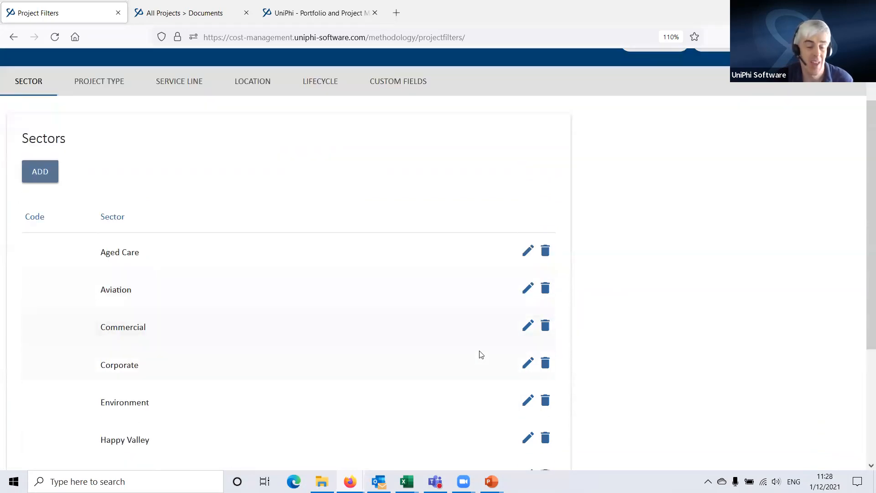
{"action": "scroll", "coordinate": [411, 333], "scroll_direction": "down", "scroll_amount": 2}
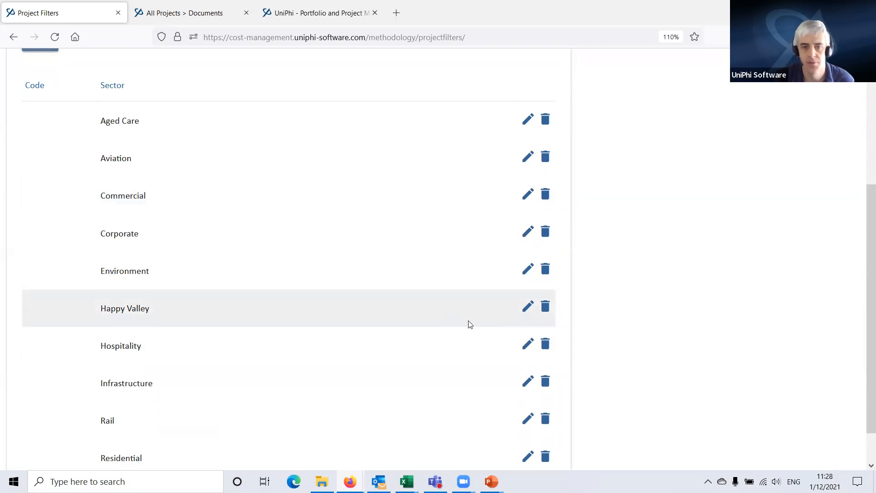
{"action": "scroll", "coordinate": [157, 350], "scroll_direction": "down", "scroll_amount": 1}
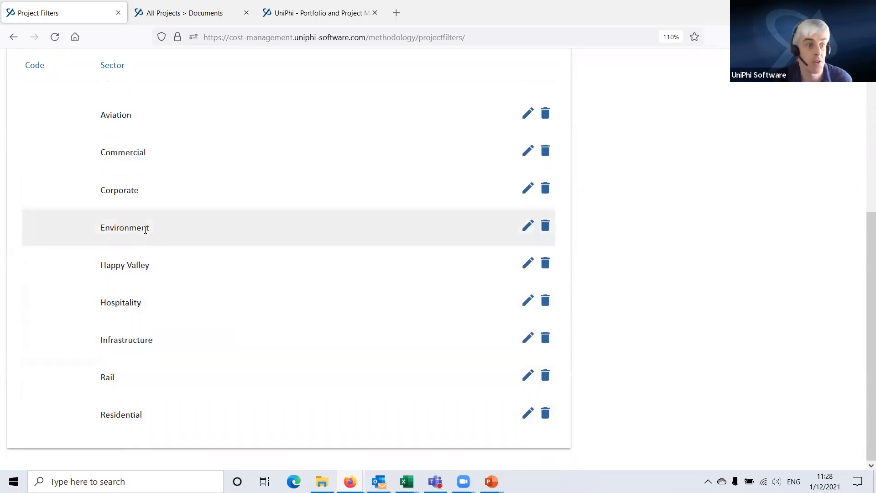
{"action": "scroll", "coordinate": [277, 242], "scroll_direction": "up", "scroll_amount": 3}
{"action": "left_click", "coordinate": [524, 251]}
{"action": "key", "text": "ctrl+a"}
{"action": "type", "text": "Airpo"}
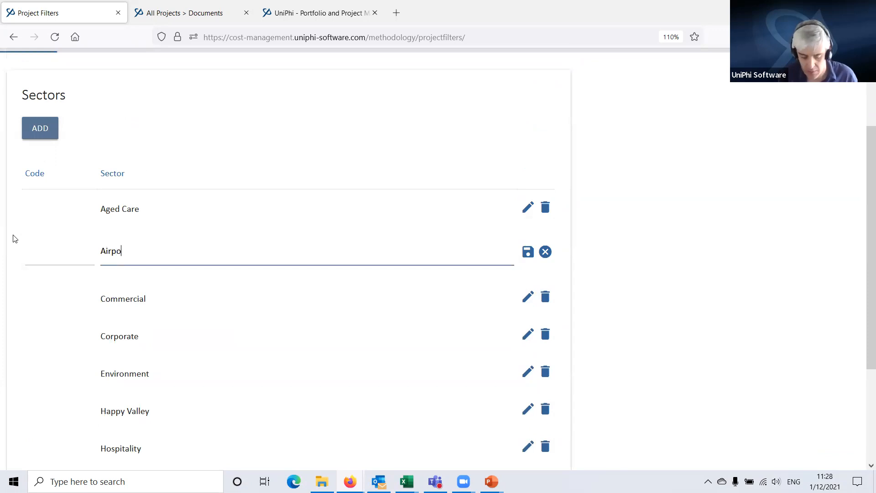
{"action": "type", "text": "rt Services"}
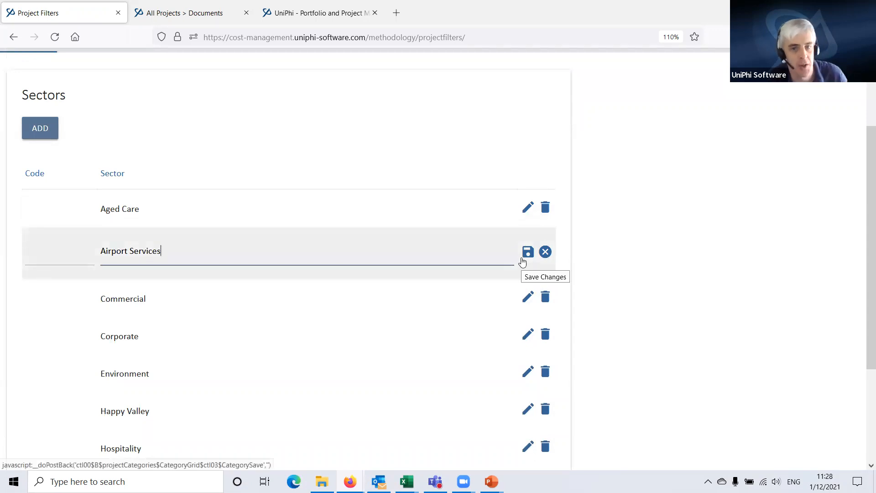
{"action": "left_click", "coordinate": [526, 254]}
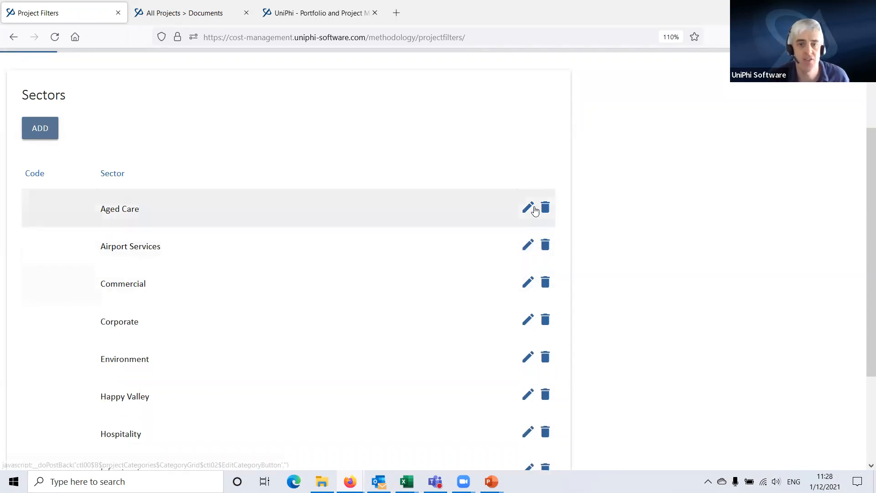
{"action": "scroll", "coordinate": [535, 211], "scroll_direction": "up", "scroll_amount": 2}
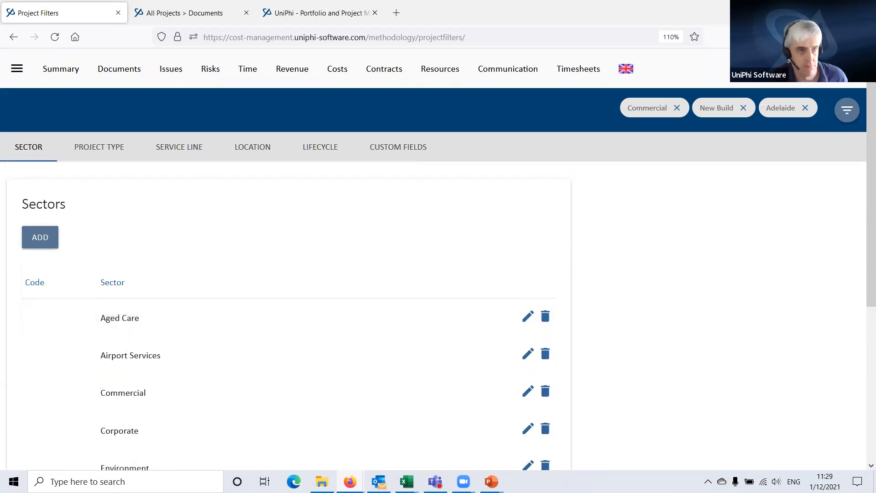
- Add a new sector named "Tunnels" without a code, save it and check the end of the sectors list
{"action": "scroll", "coordinate": [259, 275], "scroll_direction": "down", "scroll_amount": 1}
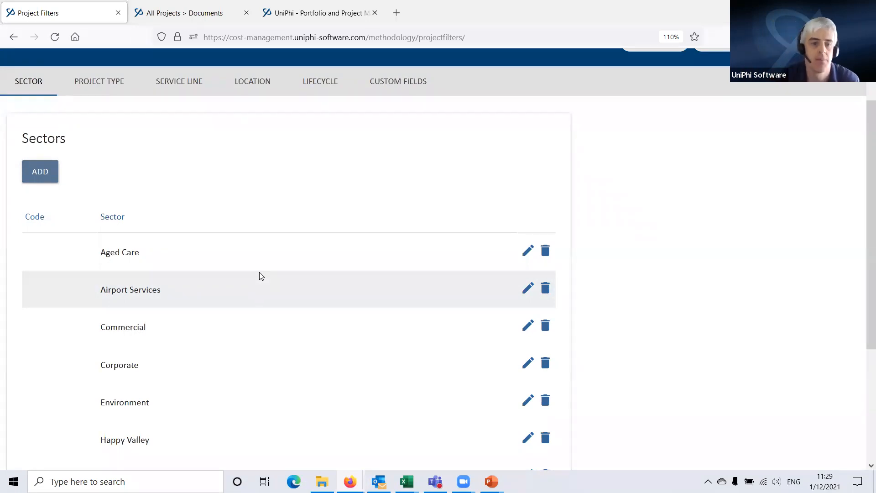
{"action": "scroll", "coordinate": [135, 186], "scroll_direction": "down", "scroll_amount": 3}
{"action": "scroll", "coordinate": [203, 283], "scroll_direction": "up", "scroll_amount": 5}
{"action": "scroll", "coordinate": [202, 283], "scroll_direction": "down", "scroll_amount": 5}
{"action": "scroll", "coordinate": [197, 289], "scroll_direction": "up", "scroll_amount": 2}
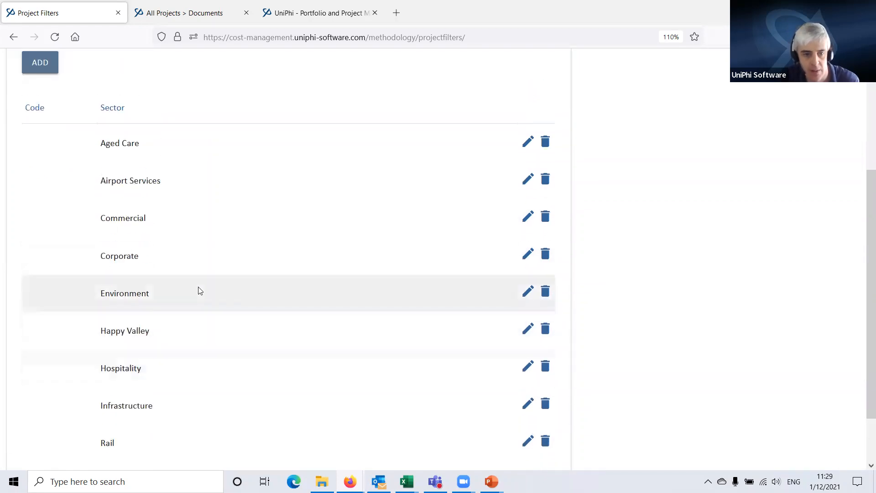
{"action": "scroll", "coordinate": [195, 309], "scroll_direction": "up", "scroll_amount": 4}
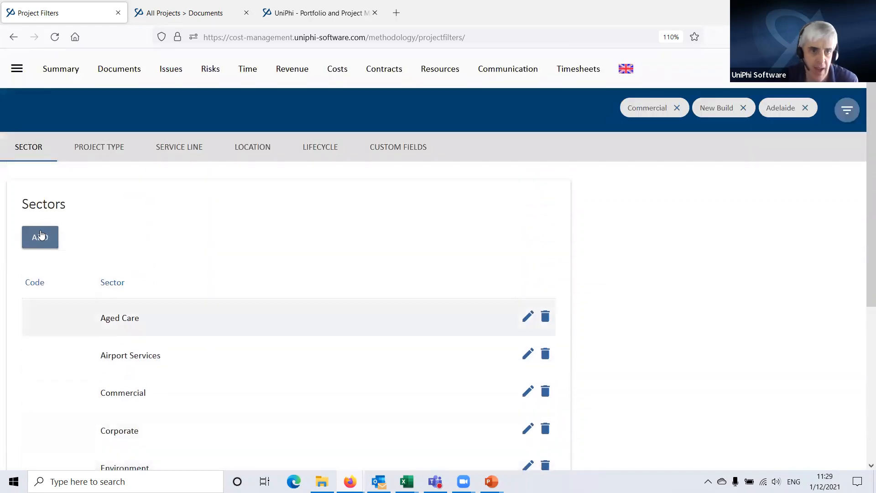
{"action": "left_click", "coordinate": [35, 238]}
{"action": "type", "text": "Tunne"}
{"action": "type", "text": "s"}
{"action": "type", "text": "l"}
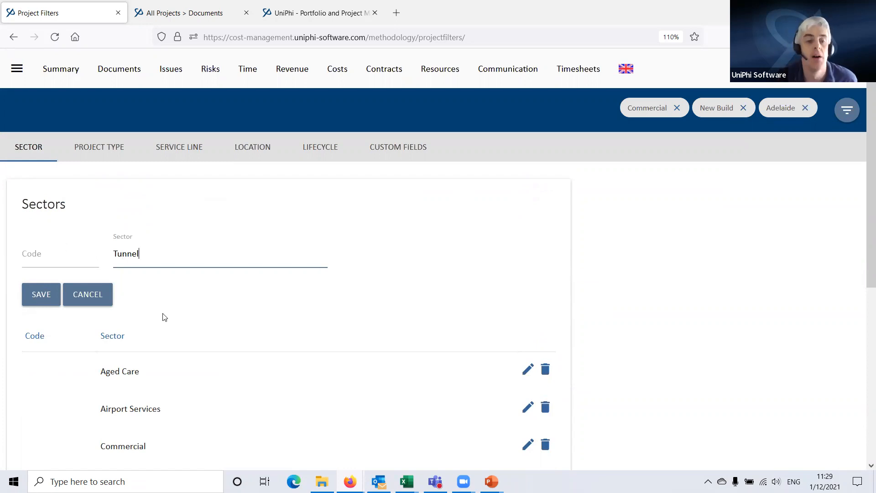
{"action": "scroll", "coordinate": [256, 365], "scroll_direction": "down", "scroll_amount": 6}
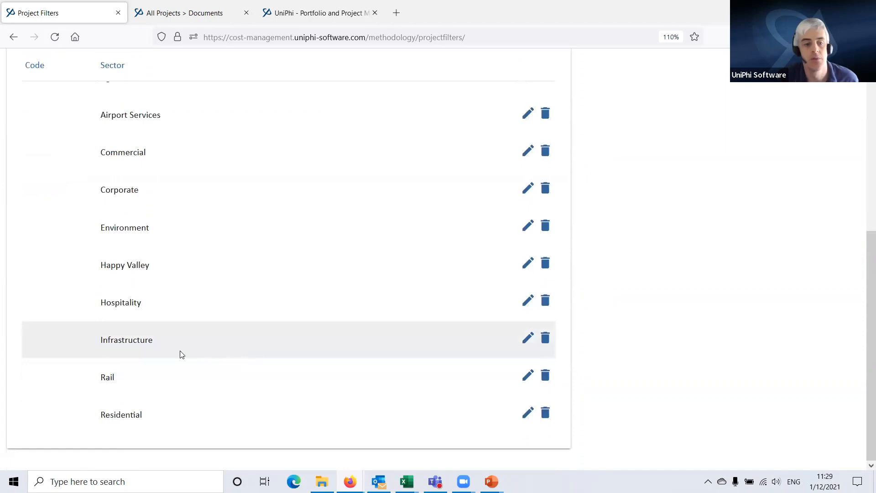
{"action": "scroll", "coordinate": [251, 352], "scroll_direction": "up", "scroll_amount": 6}
{"action": "type", "text": "s"}
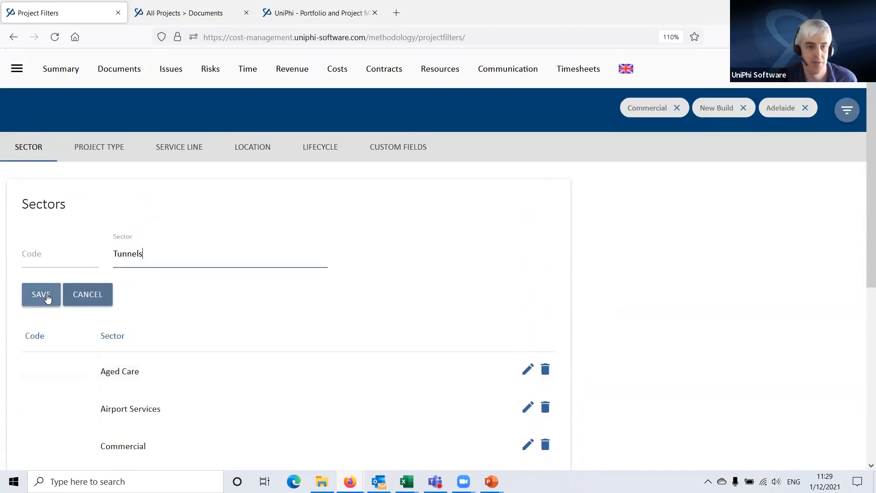
{"action": "left_click", "coordinate": [42, 299]}
{"action": "scroll", "coordinate": [279, 352], "scroll_direction": "down", "scroll_amount": 4}
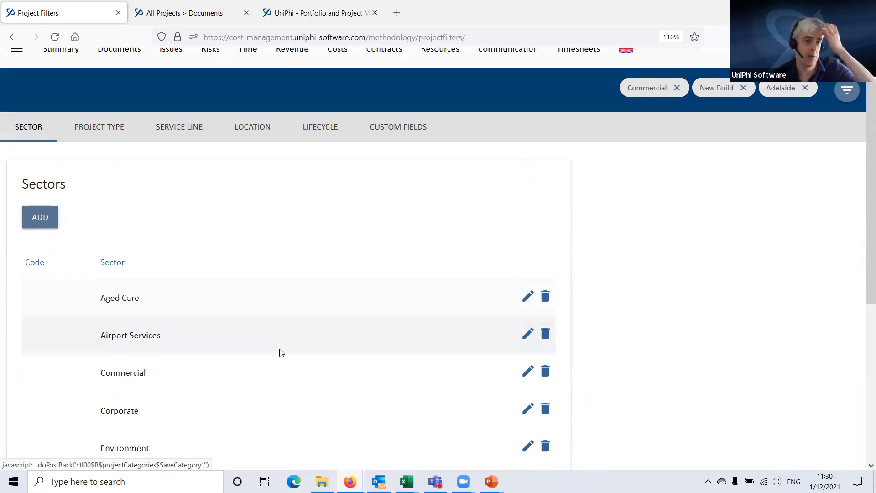
{"action": "scroll", "coordinate": [135, 368], "scroll_direction": "down", "scroll_amount": 2}
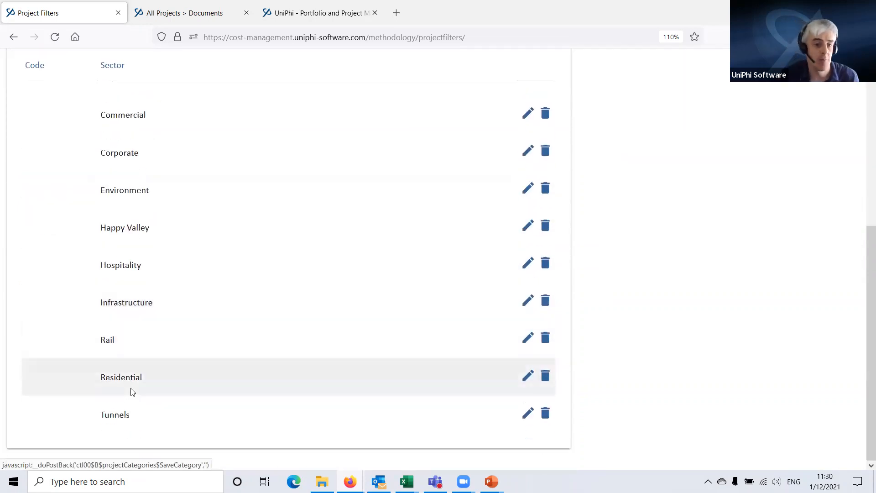
{"action": "scroll", "coordinate": [132, 394], "scroll_direction": "up", "scroll_amount": 7}
{"action": "left_click", "coordinate": [41, 242]}
{"action": "left_click", "coordinate": [41, 250]}
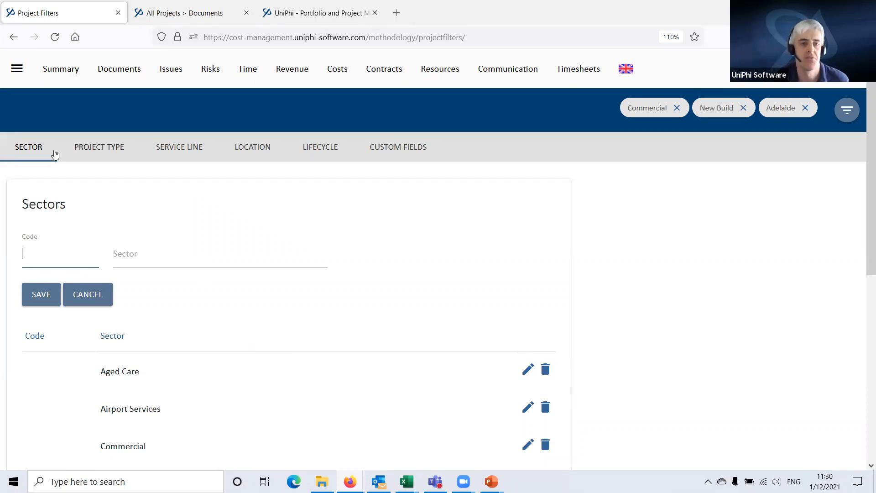
- Add a project type named "Long Tunnels", assign it to the Tunnels sector and save it
{"action": "left_click", "coordinate": [97, 147]}
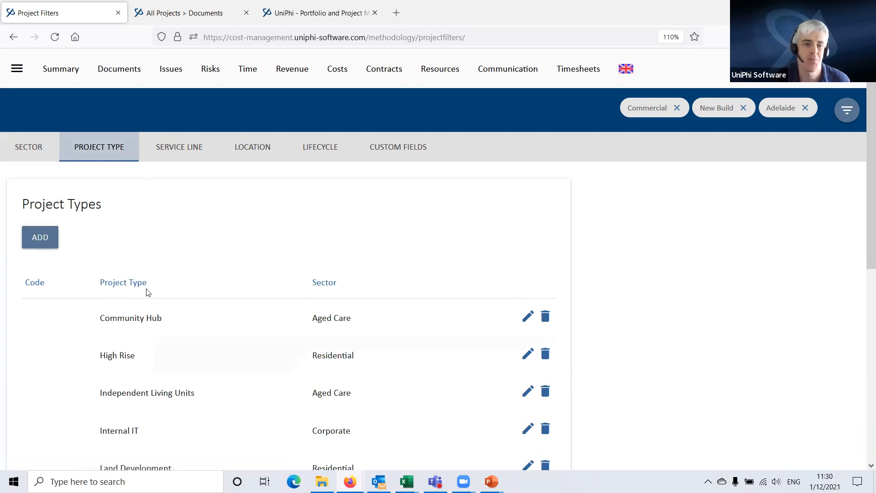
{"action": "scroll", "coordinate": [358, 294], "scroll_direction": "down", "scroll_amount": 3}
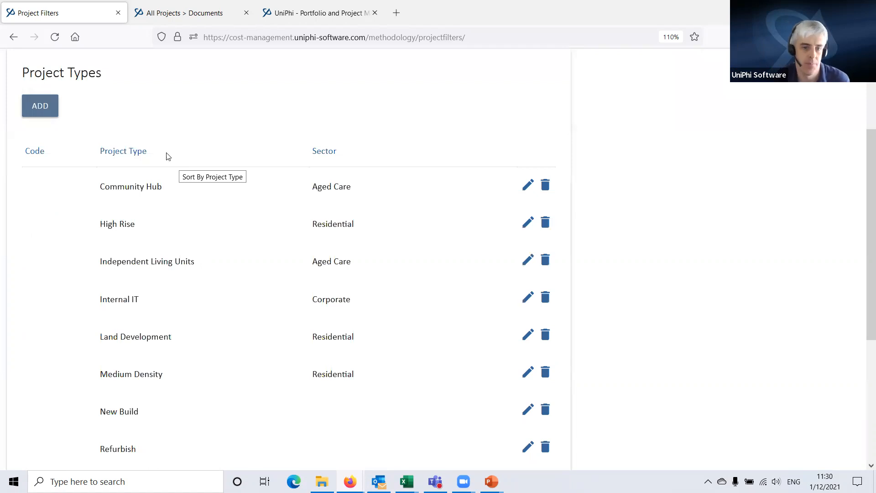
{"action": "left_click", "coordinate": [38, 113]}
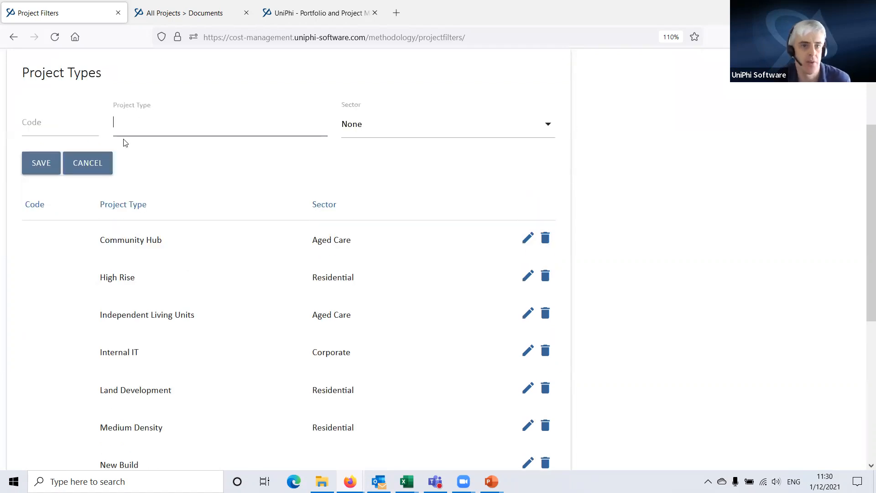
{"action": "type", "text": "Long"}
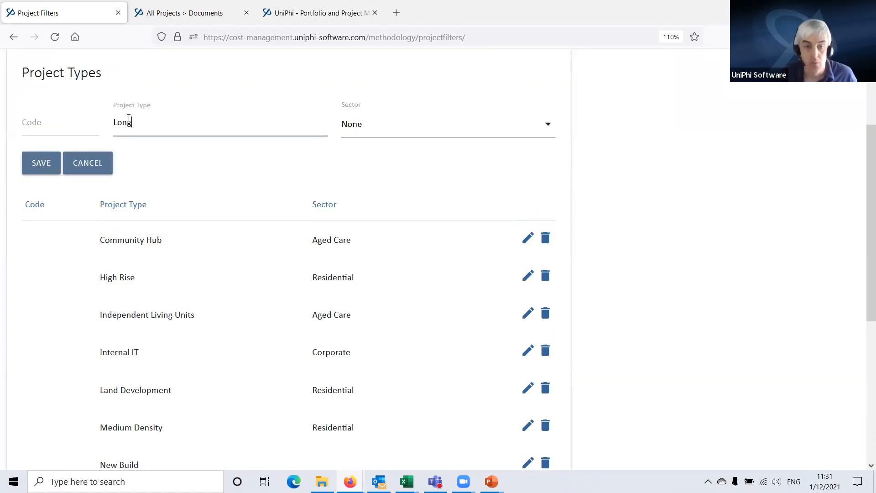
{"action": "type", "text": " Tunnels"}
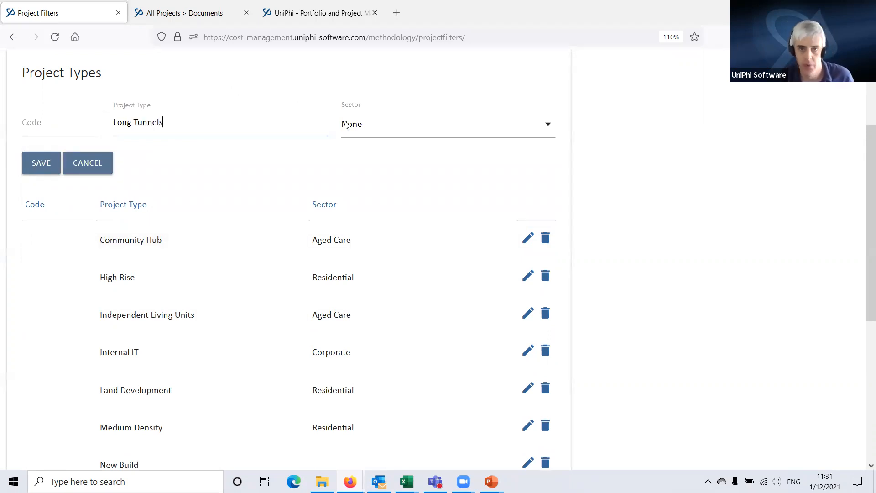
{"action": "left_click", "coordinate": [361, 124]}
{"action": "scroll", "coordinate": [391, 365], "scroll_direction": "down", "scroll_amount": 1}
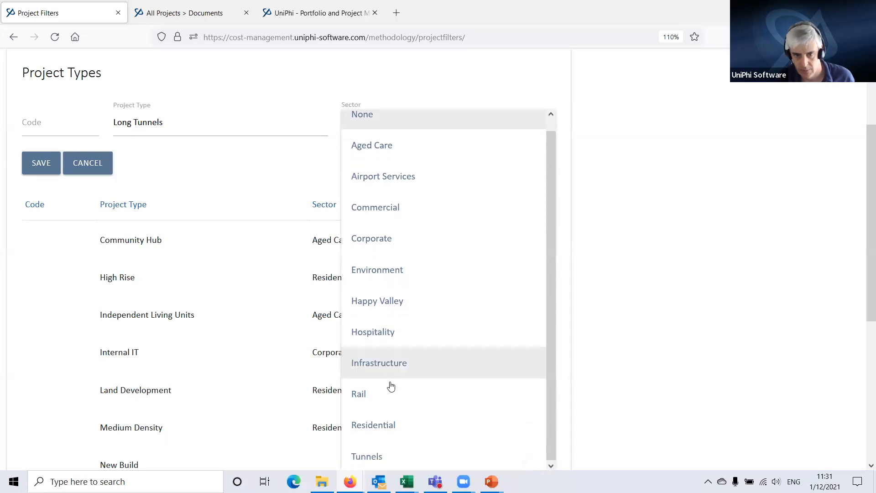
{"action": "left_click", "coordinate": [388, 456]}
{"action": "left_click", "coordinate": [40, 163]}
- Add a second project type named "Short Tunnels" under the Tunnels sector and save it
{"action": "left_click", "coordinate": [46, 104]}
{"action": "left_click", "coordinate": [157, 121]}
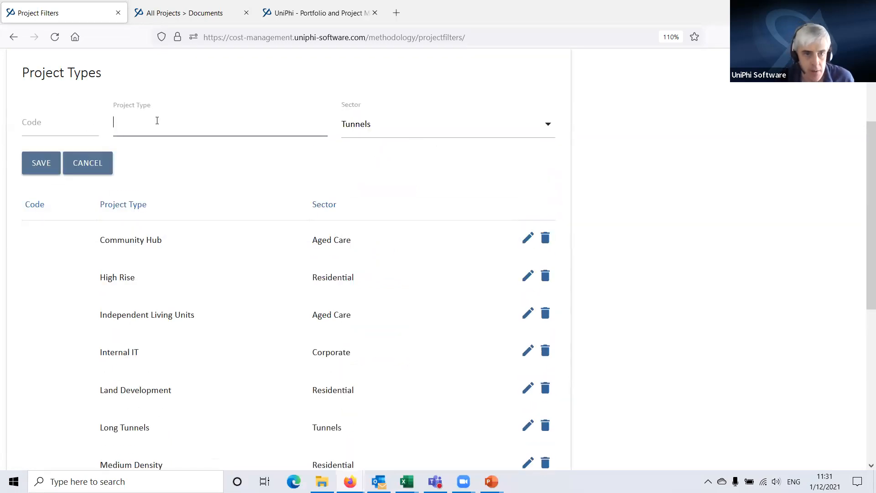
{"action": "type", "text": "Short Tunnels"}
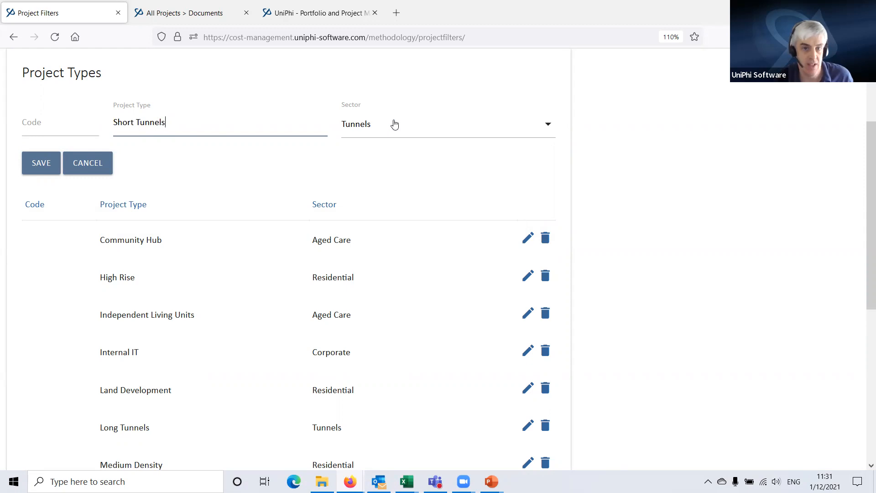
{"action": "left_click", "coordinate": [382, 129]}
{"action": "left_click", "coordinate": [683, 249]}
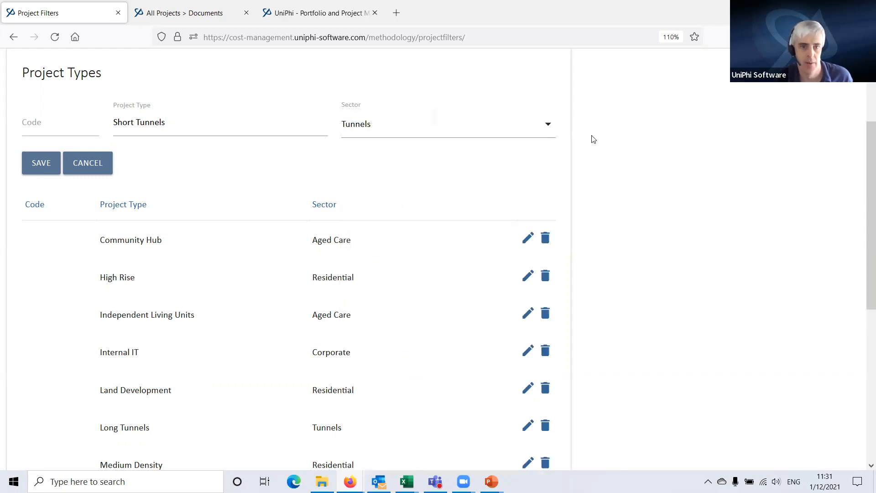
{"action": "left_click", "coordinate": [26, 174]}
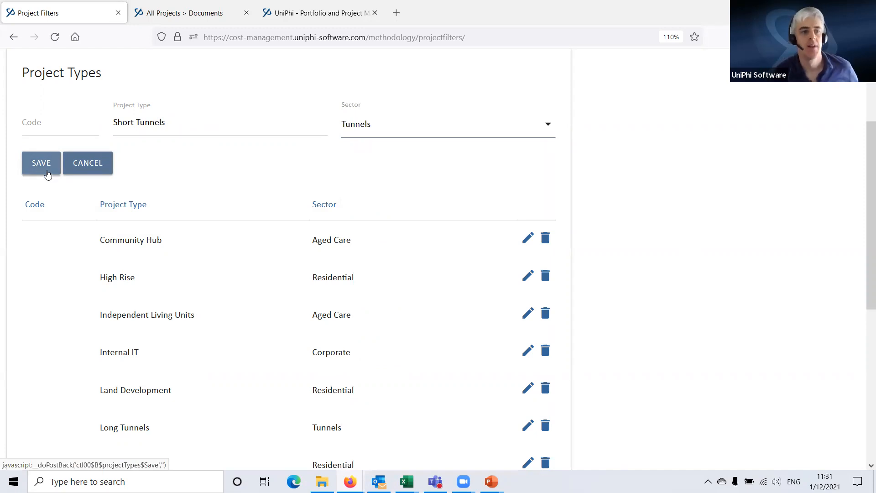
- Look through the full project types list to examine which sector each type is assigned to
{"action": "scroll", "coordinate": [502, 173], "scroll_direction": "down", "scroll_amount": 3}
{"action": "scroll", "coordinate": [292, 289], "scroll_direction": "down", "scroll_amount": 4}
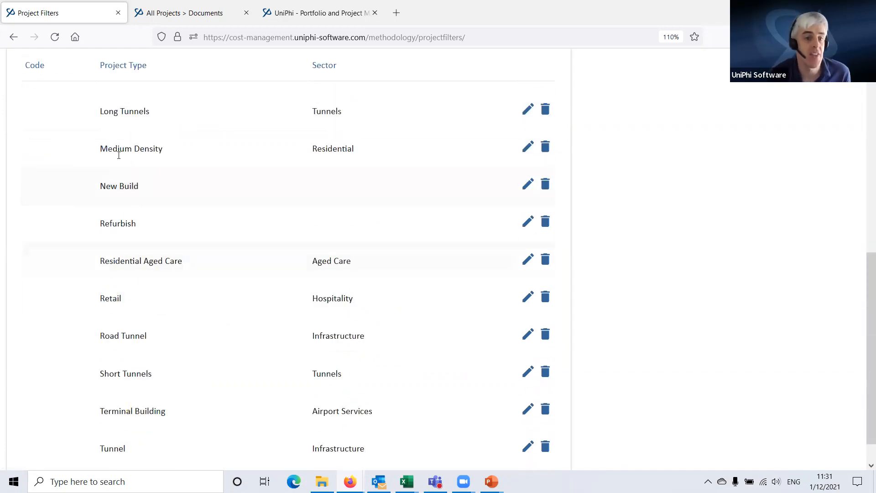
{"action": "scroll", "coordinate": [113, 233], "scroll_direction": "up", "scroll_amount": 4}
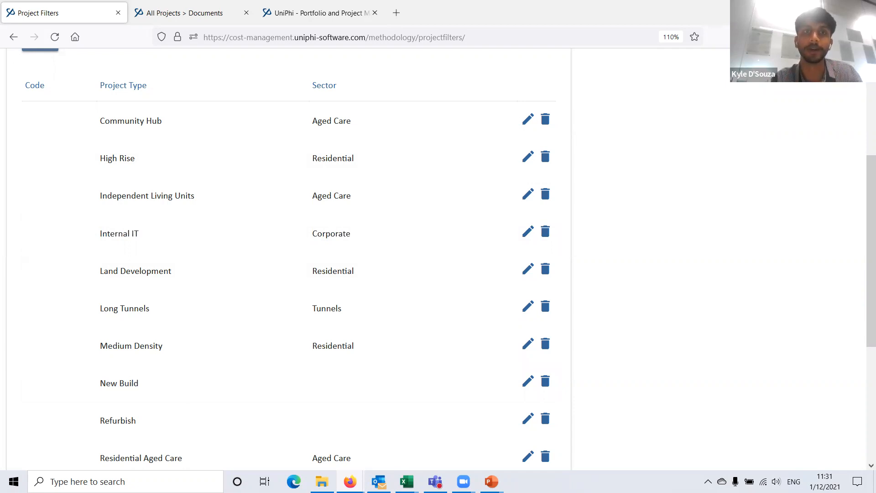
{"action": "scroll", "coordinate": [256, 262], "scroll_direction": "up", "scroll_amount": 4}
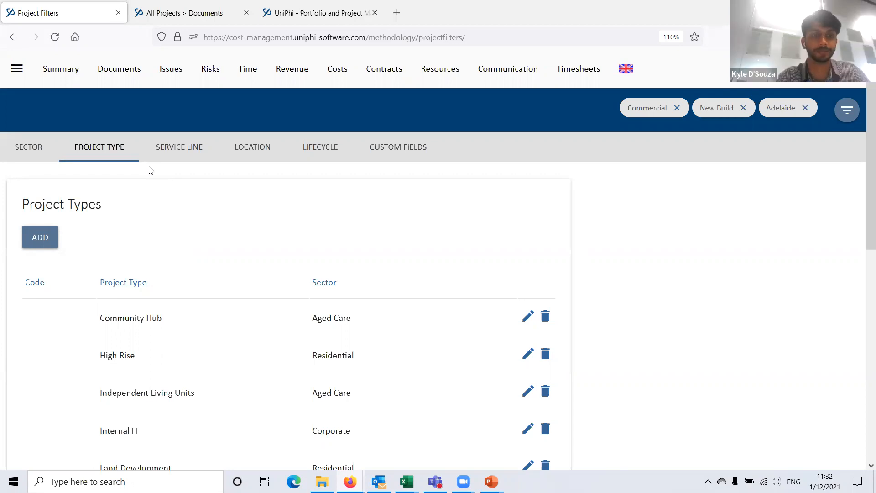
{"action": "scroll", "coordinate": [496, 251], "scroll_direction": "down", "scroll_amount": 6}
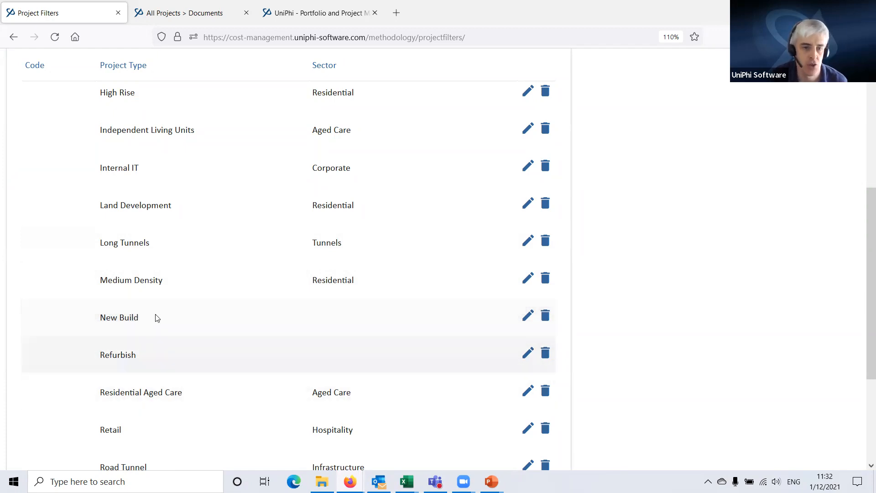
{"action": "scroll", "coordinate": [415, 340], "scroll_direction": "down", "scroll_amount": 3}
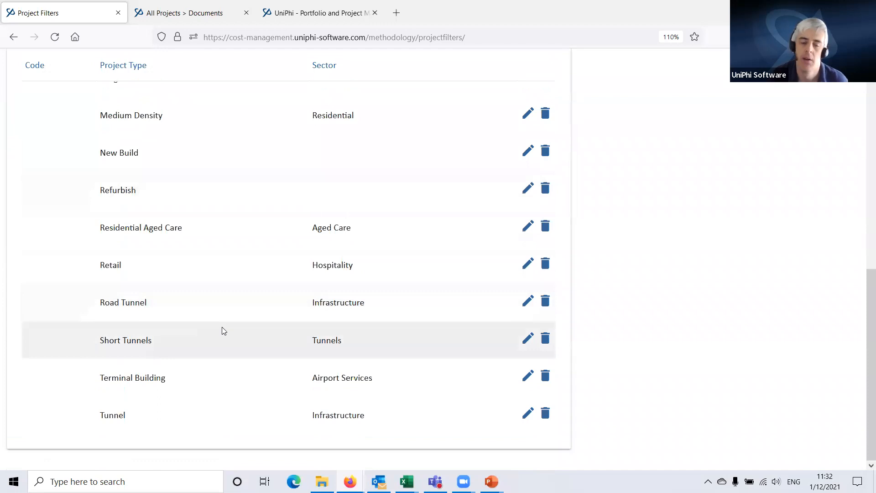
{"action": "scroll", "coordinate": [278, 359], "scroll_direction": "up", "scroll_amount": 5}
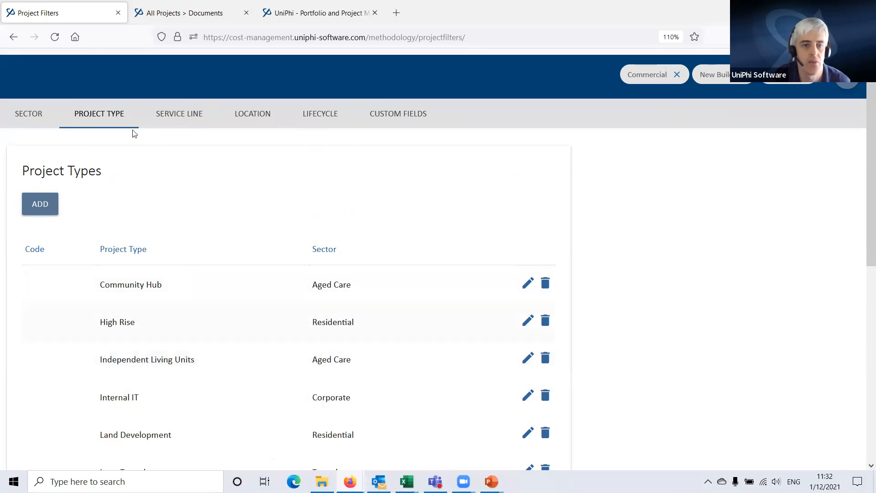
- Show the configured service lines and look over their names and codes
{"action": "left_click", "coordinate": [187, 120]}
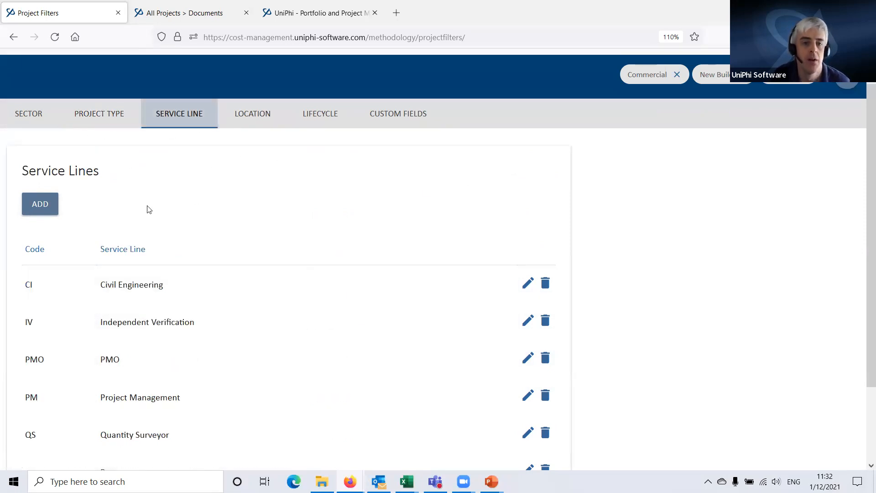
{"action": "scroll", "coordinate": [166, 273], "scroll_direction": "down", "scroll_amount": 2}
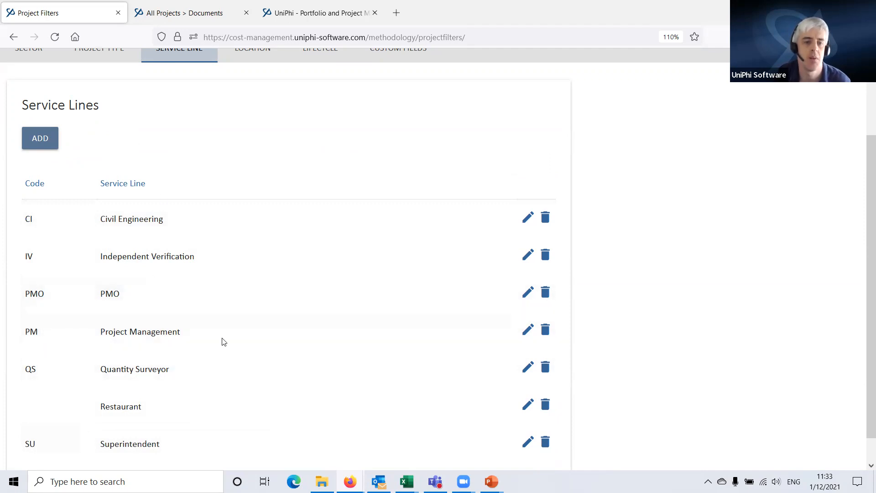
- Show the location filter settings and look over the separate Regions and Location lists
{"action": "scroll", "coordinate": [228, 333], "scroll_direction": "down", "scroll_amount": 1}
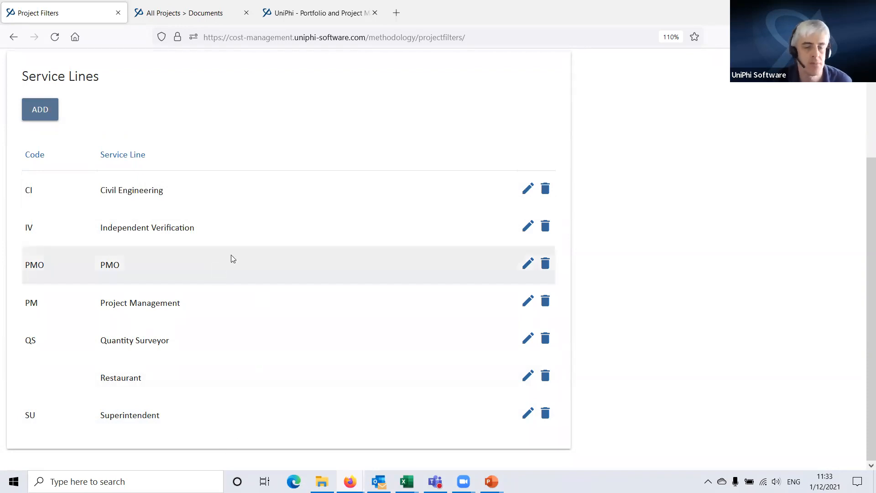
{"action": "scroll", "coordinate": [233, 259], "scroll_direction": "up", "scroll_amount": 3}
{"action": "left_click", "coordinate": [252, 147]}
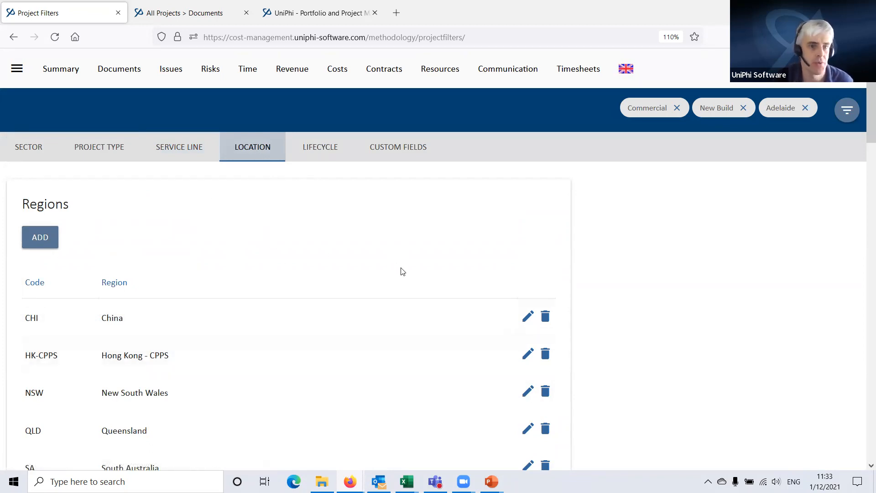
{"action": "scroll", "coordinate": [406, 255], "scroll_direction": "down", "scroll_amount": 4}
{"action": "scroll", "coordinate": [97, 219], "scroll_direction": "up", "scroll_amount": 3}
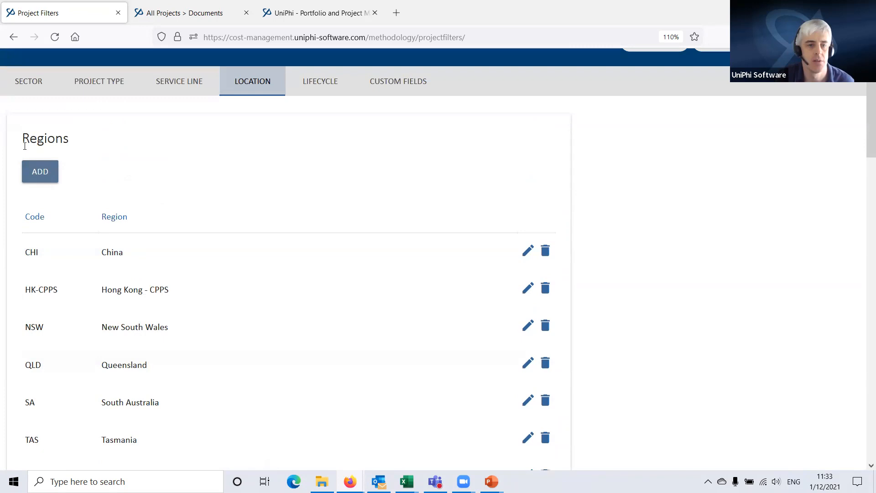
{"action": "left_click_drag", "start_coordinate": [24, 138], "coordinate": [78, 142]}
{"action": "scroll", "coordinate": [121, 190], "scroll_direction": "down", "scroll_amount": 8}
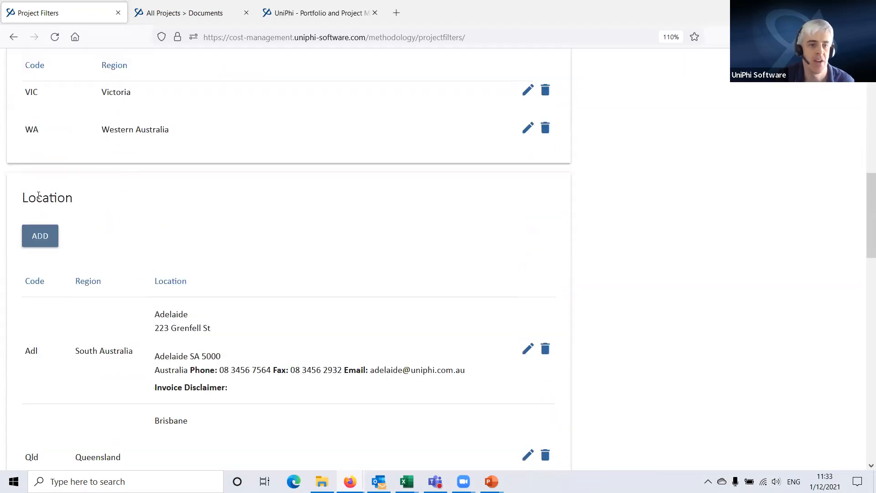
{"action": "left_click_drag", "start_coordinate": [27, 198], "coordinate": [84, 200]}
{"action": "left_click", "coordinate": [96, 205]}
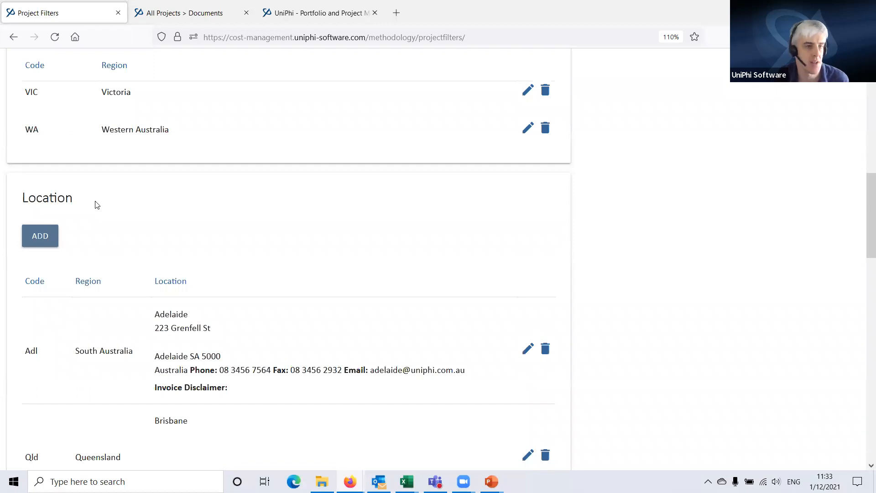
- Look through the regions list to examine how states and whole countries, such as United Kingdom and United States, are defined as regions
{"action": "scroll", "coordinate": [97, 205], "scroll_direction": "up", "scroll_amount": 6}
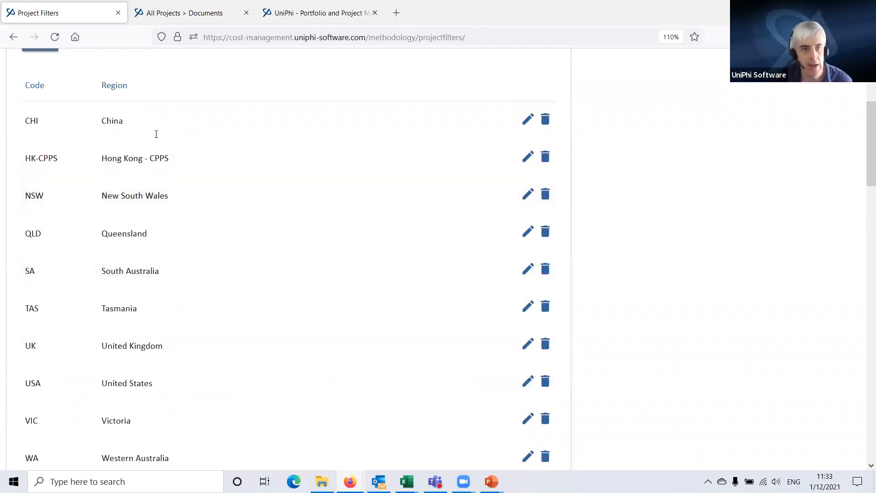
{"action": "scroll", "coordinate": [165, 159], "scroll_direction": "down", "scroll_amount": 3}
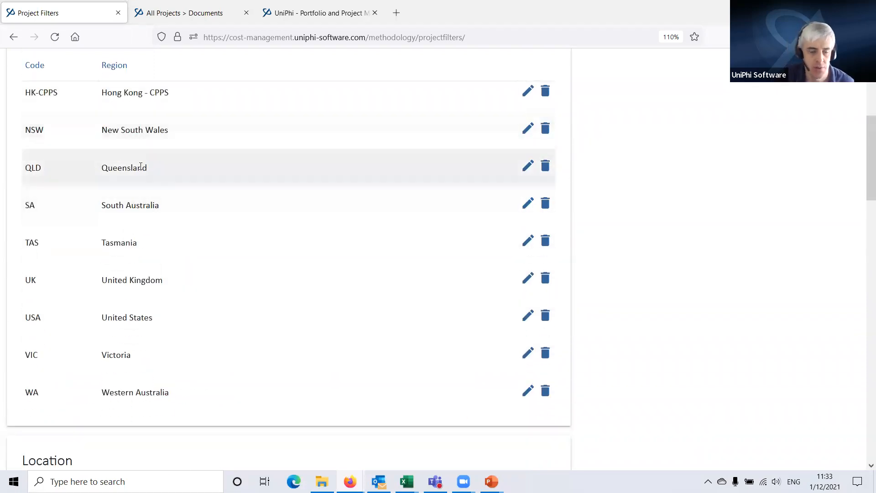
{"action": "scroll", "coordinate": [138, 153], "scroll_direction": "up", "scroll_amount": 6}
{"action": "scroll", "coordinate": [155, 372], "scroll_direction": "down", "scroll_amount": 9}
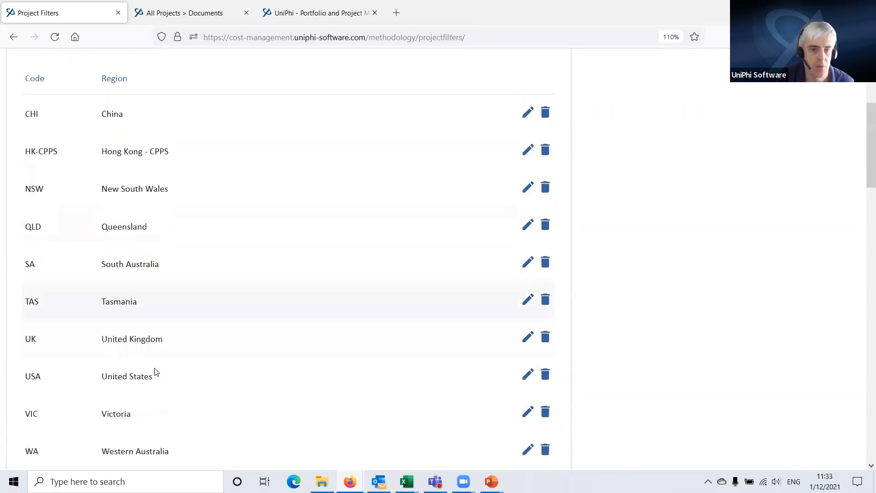
{"action": "scroll", "coordinate": [144, 233], "scroll_direction": "up", "scroll_amount": 6}
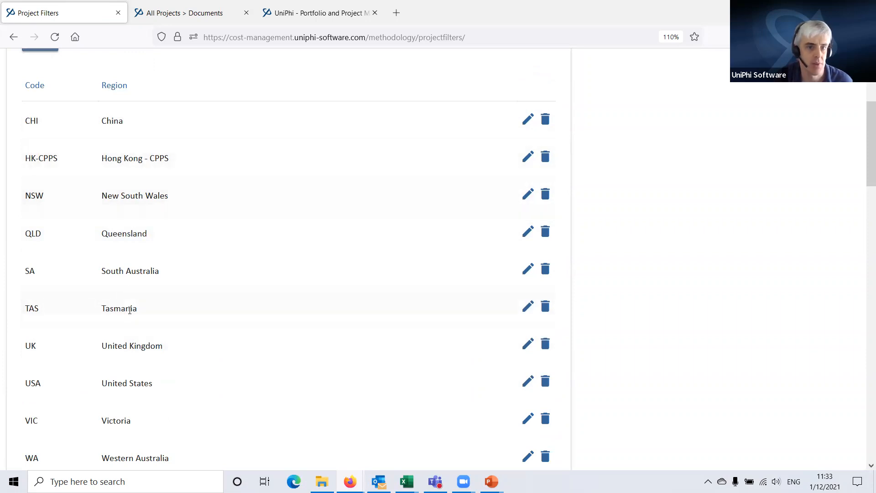
{"action": "left_click_drag", "start_coordinate": [162, 350], "coordinate": [93, 351]}
{"action": "left_click_drag", "start_coordinate": [154, 384], "coordinate": [93, 385]}
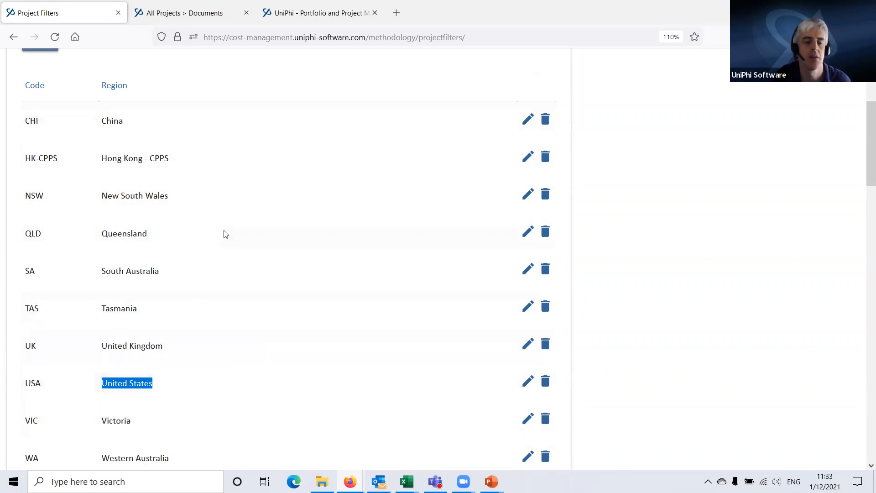
{"action": "scroll", "coordinate": [193, 297], "scroll_direction": "down", "scroll_amount": 3}
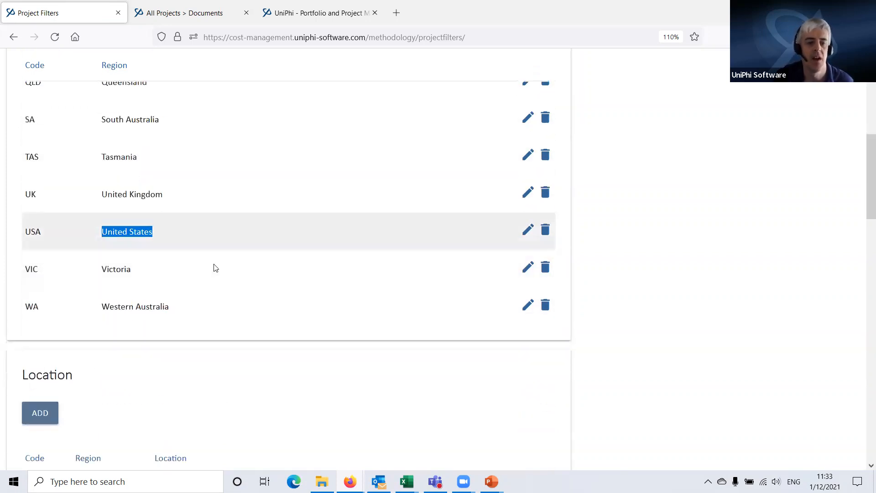
- Look through the full Location list to examine each office's code, linked region and address details
{"action": "scroll", "coordinate": [216, 268], "scroll_direction": "down", "scroll_amount": 6}
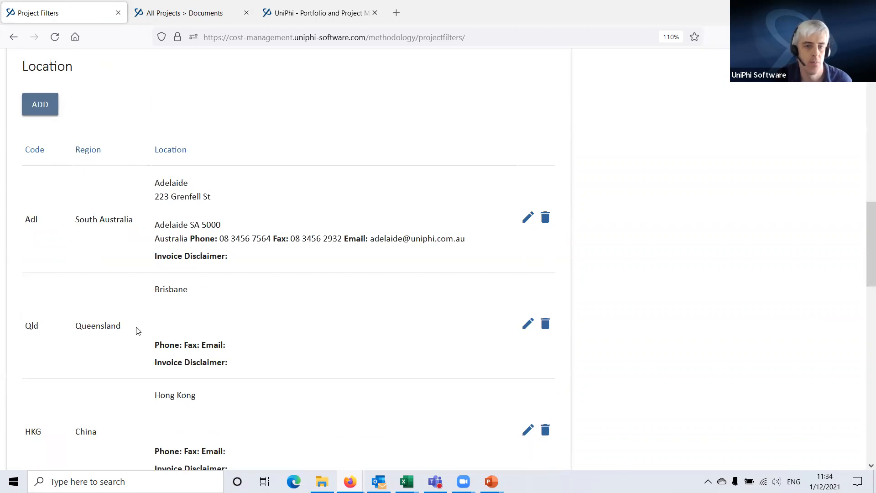
{"action": "scroll", "coordinate": [145, 439], "scroll_direction": "down", "scroll_amount": 1}
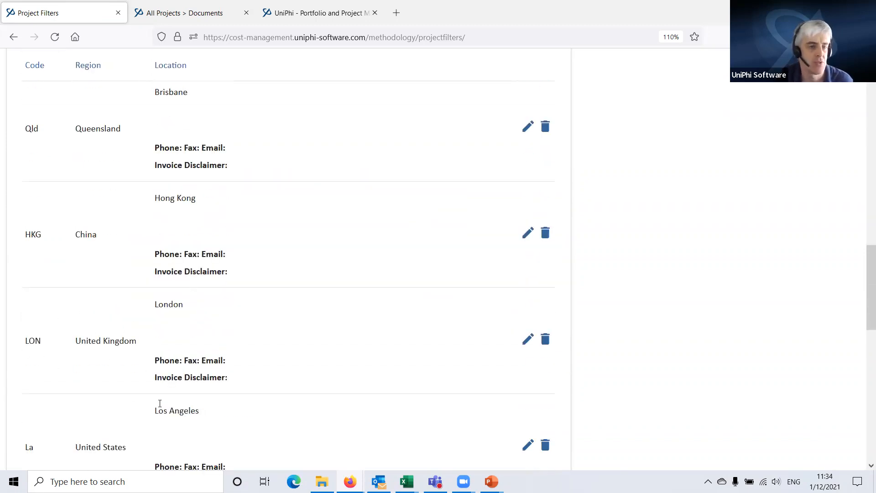
{"action": "scroll", "coordinate": [61, 242], "scroll_direction": "down", "scroll_amount": 3}
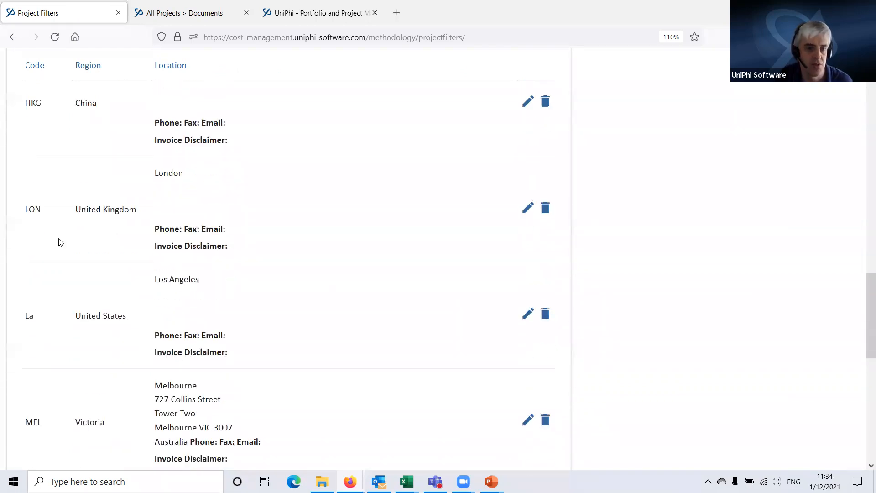
{"action": "left_click_drag", "start_coordinate": [178, 172], "coordinate": [174, 172]}
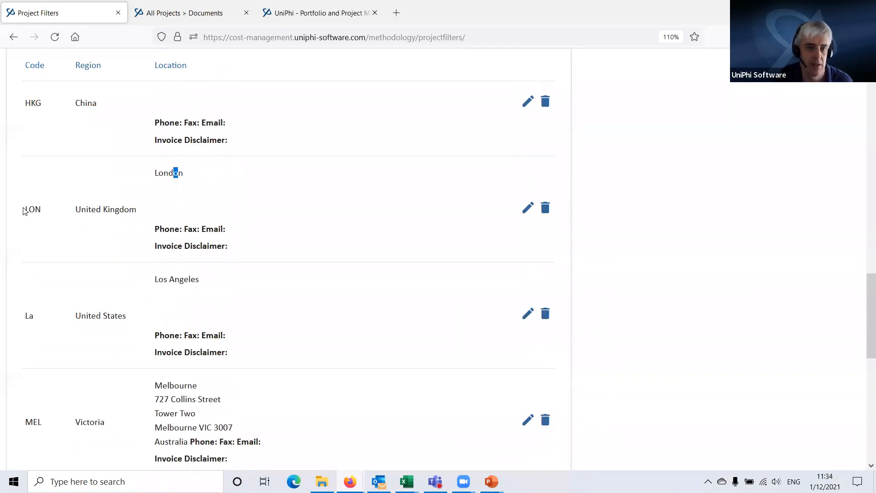
{"action": "scroll", "coordinate": [231, 265], "scroll_direction": "down", "scroll_amount": 6}
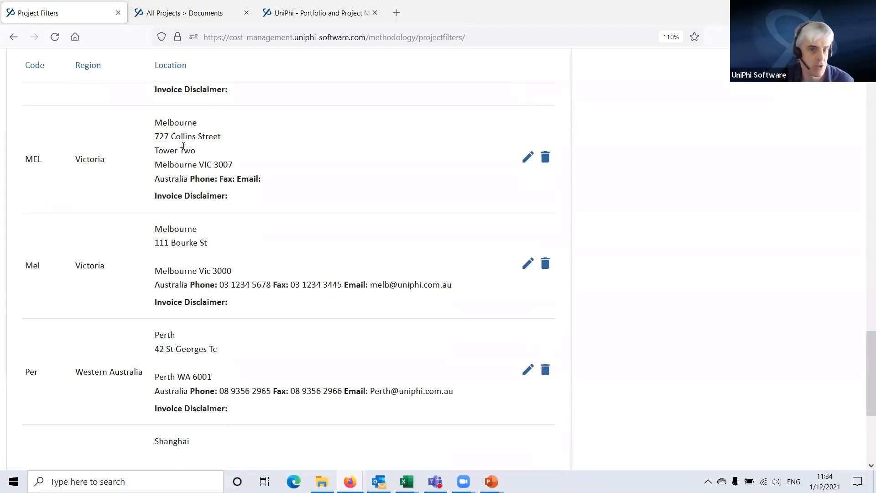
{"action": "scroll", "coordinate": [174, 183], "scroll_direction": "down", "scroll_amount": 5}
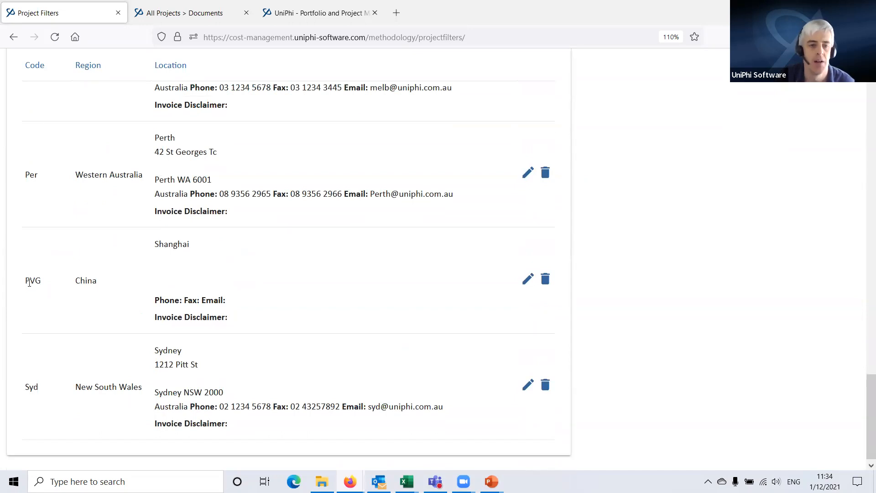
{"action": "scroll", "coordinate": [238, 318], "scroll_direction": "down", "scroll_amount": 1}
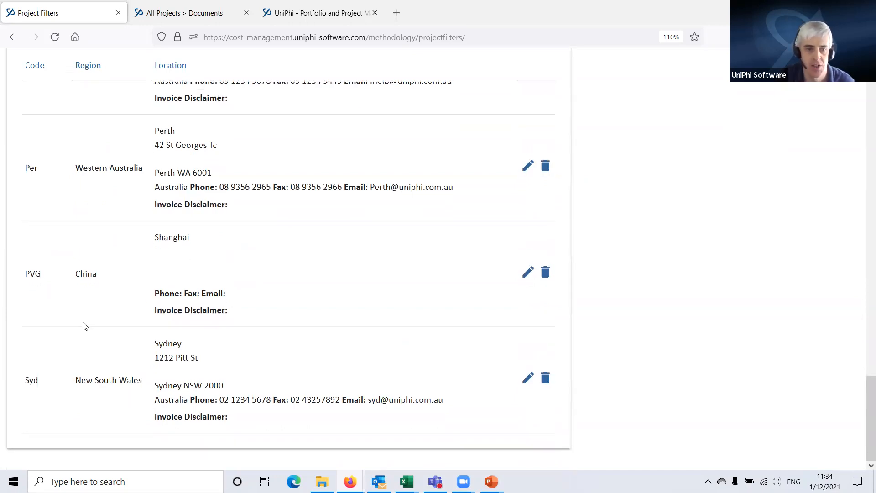
{"action": "scroll", "coordinate": [267, 349], "scroll_direction": "up", "scroll_amount": 20}
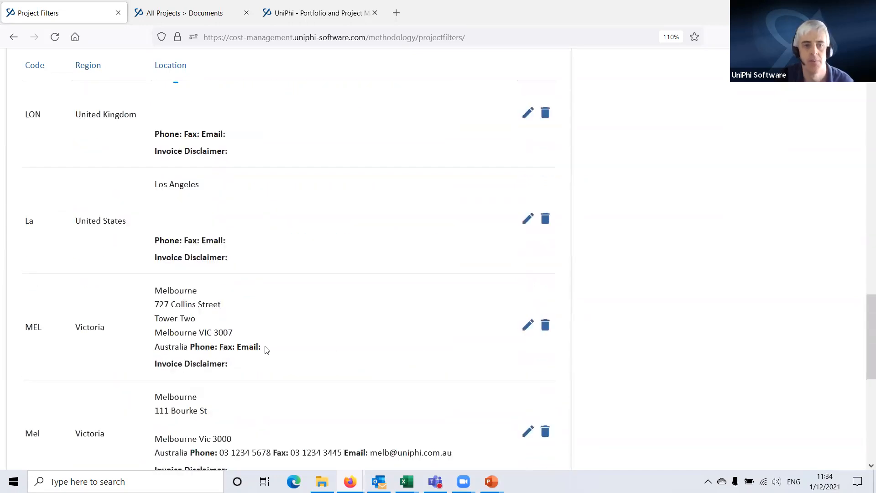
{"action": "scroll", "coordinate": [96, 364], "scroll_direction": "down", "scroll_amount": 7}
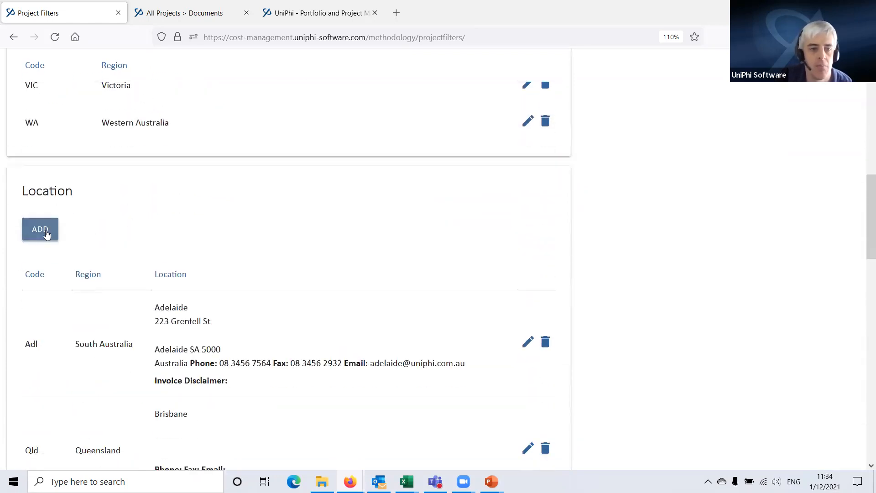
- Start a new location entry with the code MAN and the name Manchester
{"action": "left_click", "coordinate": [40, 231]}
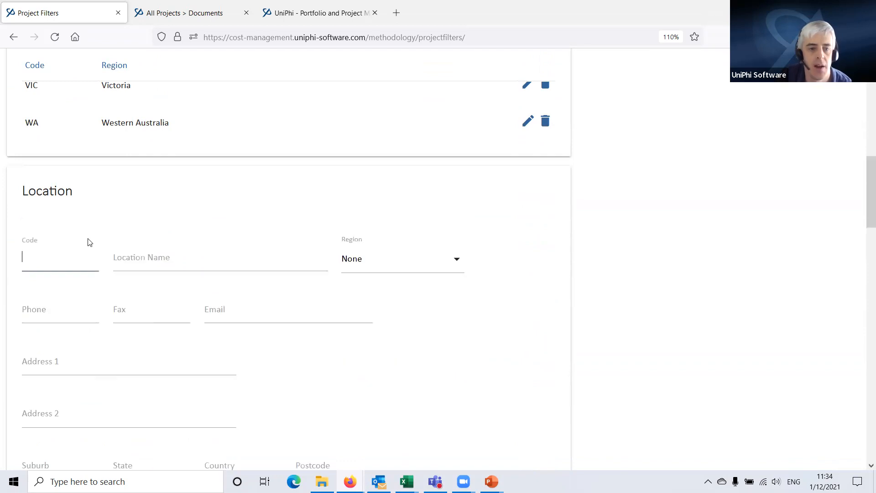
{"action": "scroll", "coordinate": [247, 438], "scroll_direction": "down", "scroll_amount": 10}
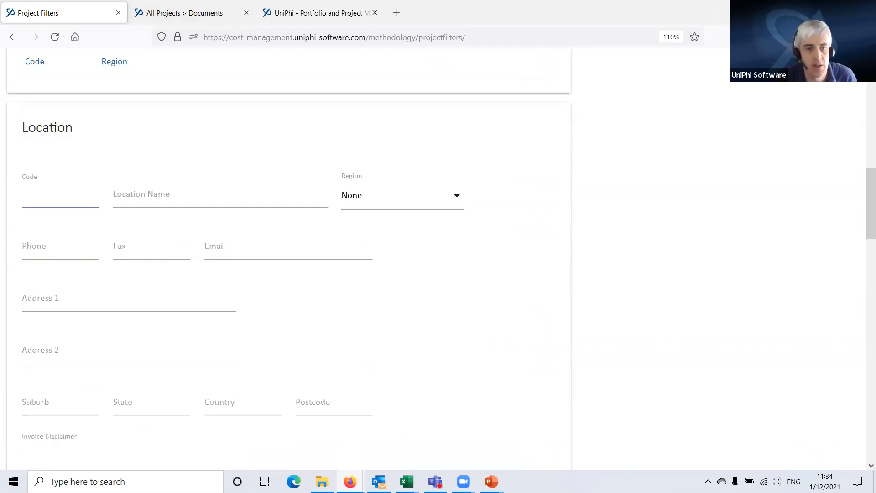
{"action": "scroll", "coordinate": [129, 336], "scroll_direction": "down", "scroll_amount": 4}
{"action": "scroll", "coordinate": [130, 336], "scroll_direction": "up", "scroll_amount": 15}
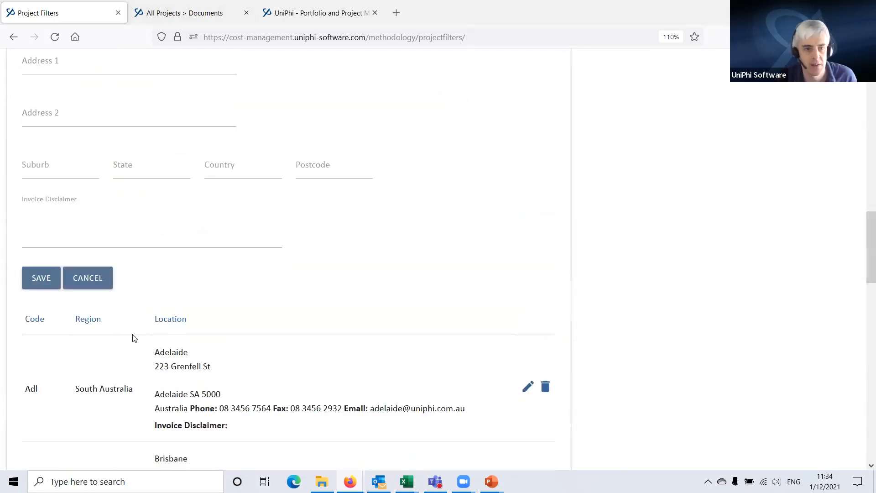
{"action": "scroll", "coordinate": [128, 368], "scroll_direction": "down", "scroll_amount": 6}
{"action": "type", "text": "MAN"}
{"action": "key", "text": "Tab"}
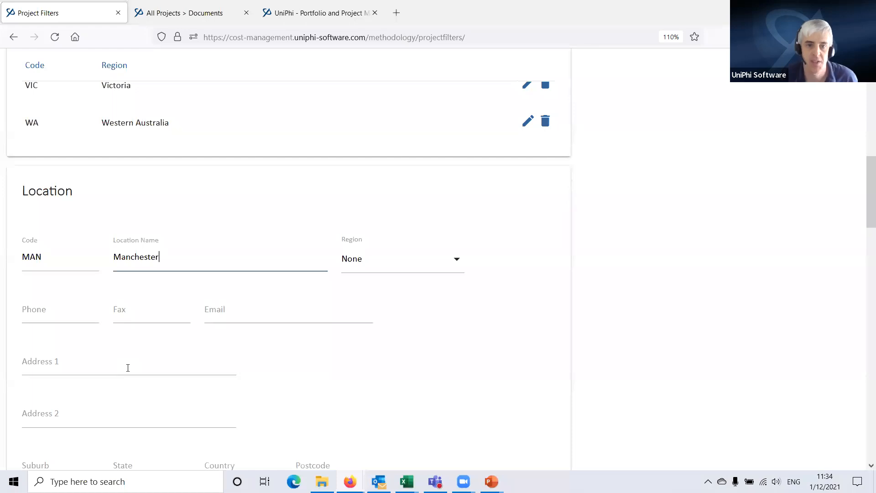
- Assign the Manchester location to the United Kingdom region, save it and find its entry in the location list
{"action": "left_click", "coordinate": [376, 261]}
{"action": "scroll", "coordinate": [391, 362], "scroll_direction": "down", "scroll_amount": 3}
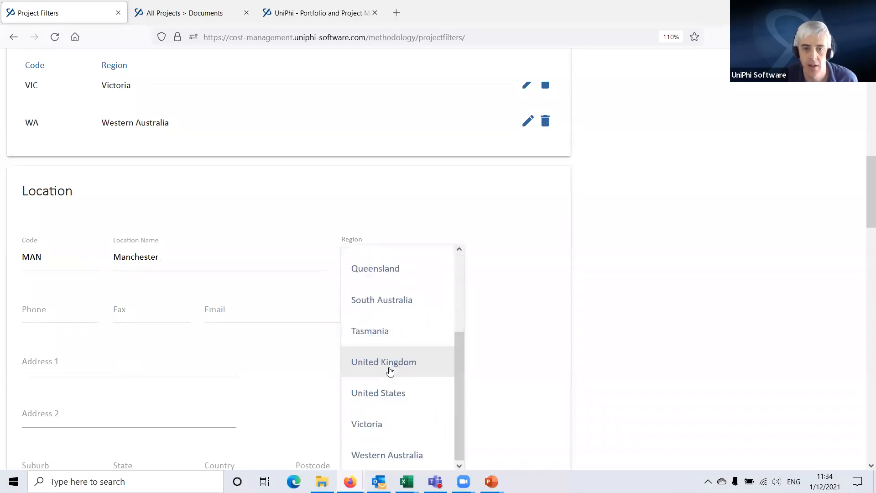
{"action": "left_click", "coordinate": [390, 371]}
{"action": "scroll", "coordinate": [254, 318], "scroll_direction": "down", "scroll_amount": 3}
{"action": "left_click", "coordinate": [42, 447]}
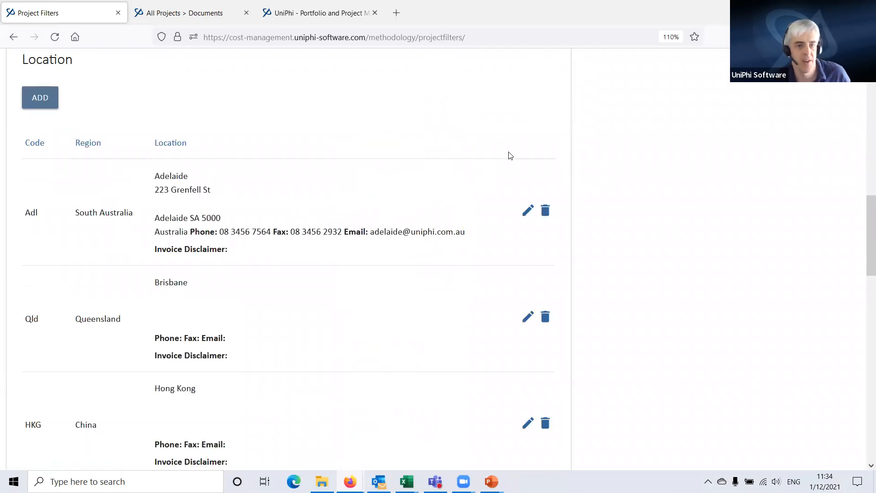
{"action": "scroll", "coordinate": [252, 305], "scroll_direction": "down", "scroll_amount": 6}
{"action": "scroll", "coordinate": [360, 283], "scroll_direction": "down", "scroll_amount": 4}
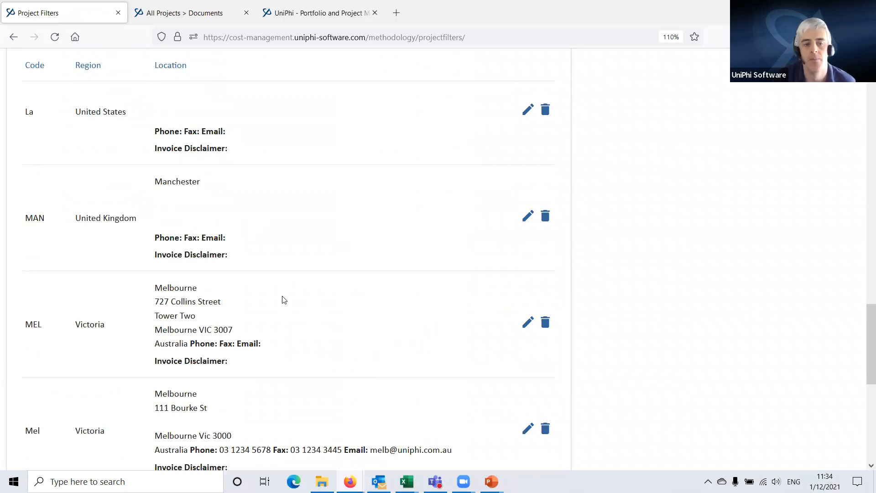
- Show the lifecycle phases and examine their linked sectors and service lines, phase numbers and pre-award settings
{"action": "scroll", "coordinate": [270, 321], "scroll_direction": "up", "scroll_amount": 15}
{"action": "scroll", "coordinate": [325, 117], "scroll_direction": "up", "scroll_amount": 3}
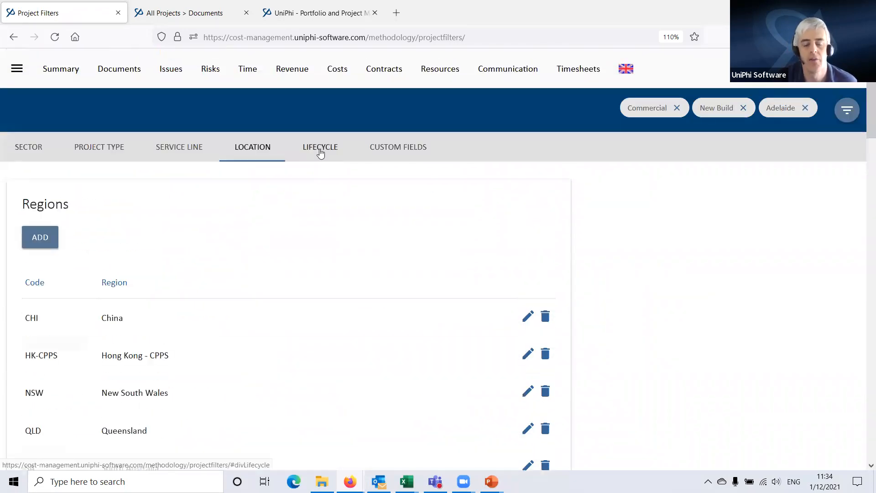
{"action": "left_click", "coordinate": [319, 148]}
{"action": "scroll", "coordinate": [455, 341], "scroll_direction": "down", "scroll_amount": 3}
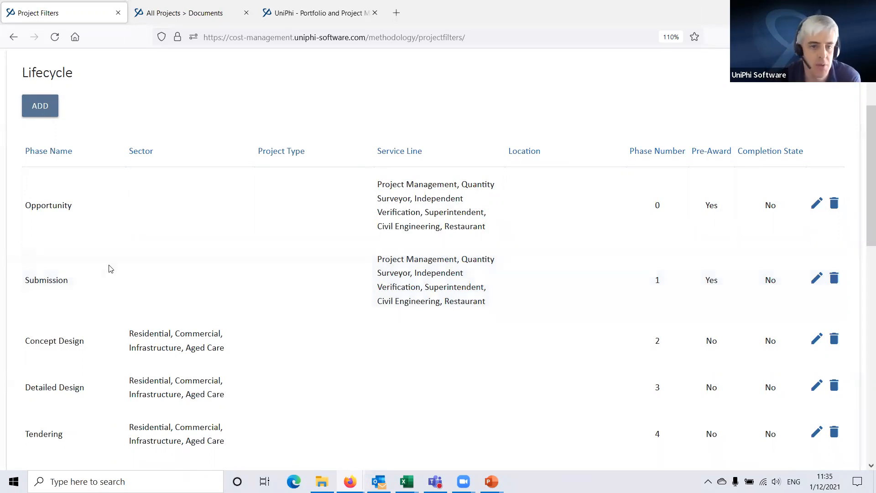
{"action": "scroll", "coordinate": [96, 237], "scroll_direction": "down", "scroll_amount": 3}
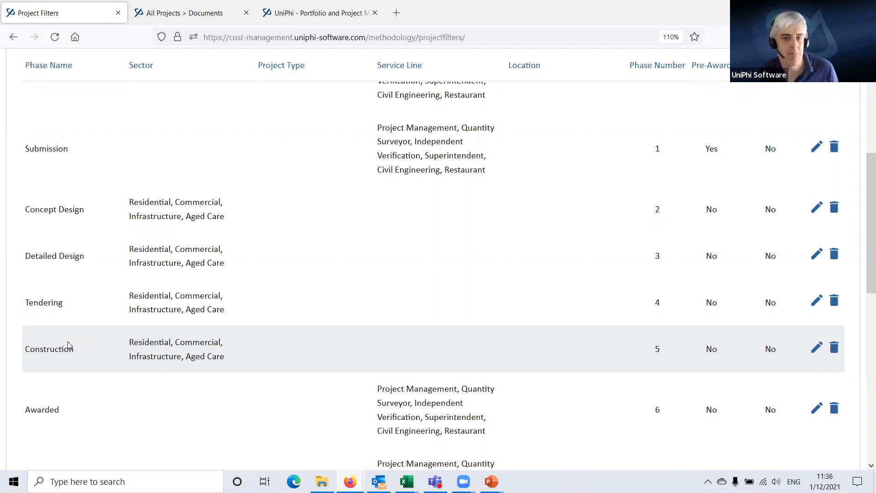
{"action": "scroll", "coordinate": [67, 345], "scroll_direction": "up", "scroll_amount": 4}
{"action": "scroll", "coordinate": [172, 286], "scroll_direction": "down", "scroll_amount": 4}
{"action": "scroll", "coordinate": [209, 143], "scroll_direction": "up", "scroll_amount": 2}
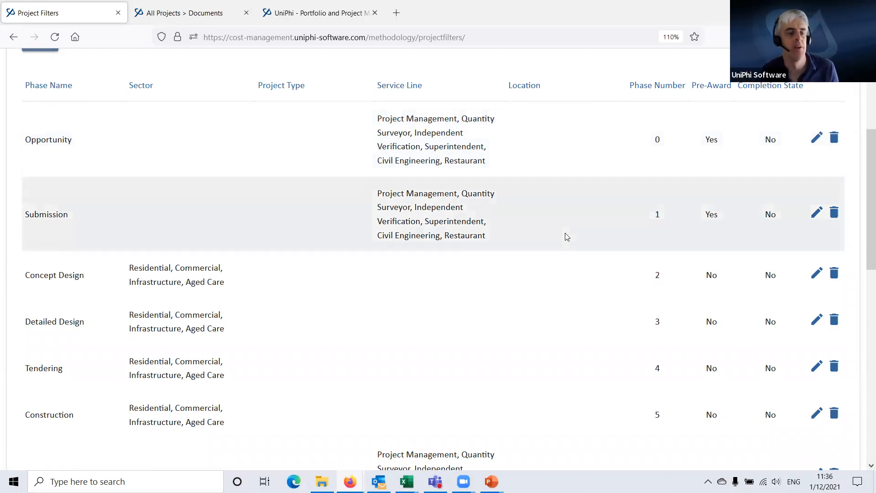
- Go to the portfolio summary and remove the Commercial, New Build and Adelaide filters so that all projects are listed
{"action": "left_click", "coordinate": [182, 13]}
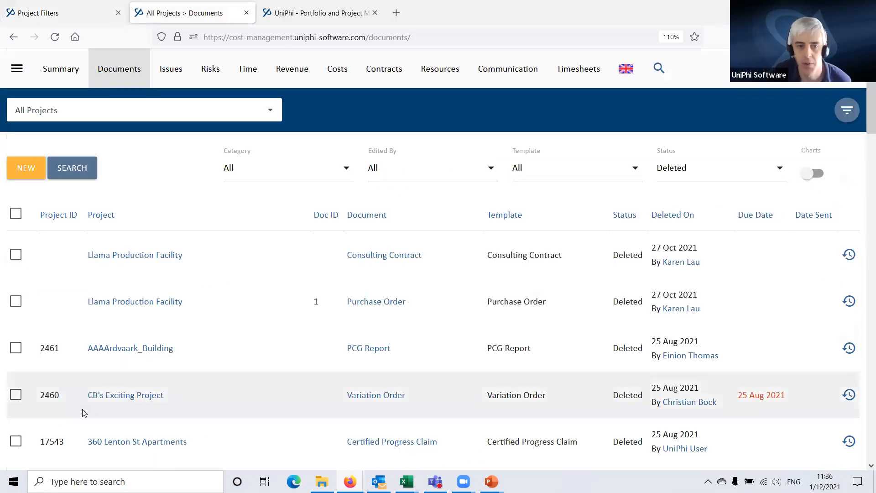
{"action": "left_click", "coordinate": [128, 395]}
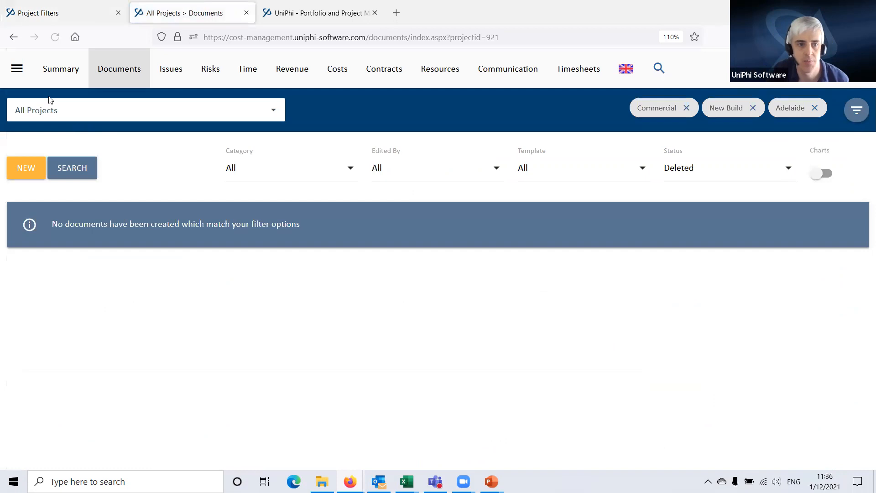
{"action": "left_click", "coordinate": [56, 72]}
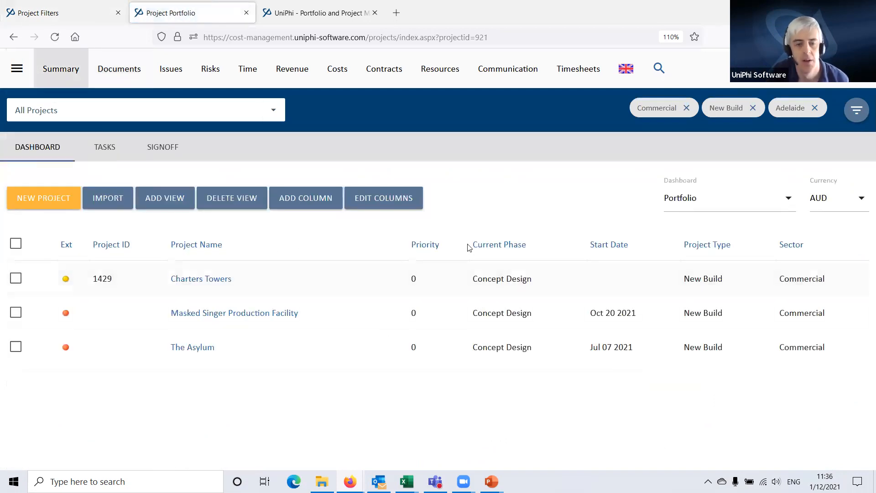
{"action": "left_click", "coordinate": [687, 108]}
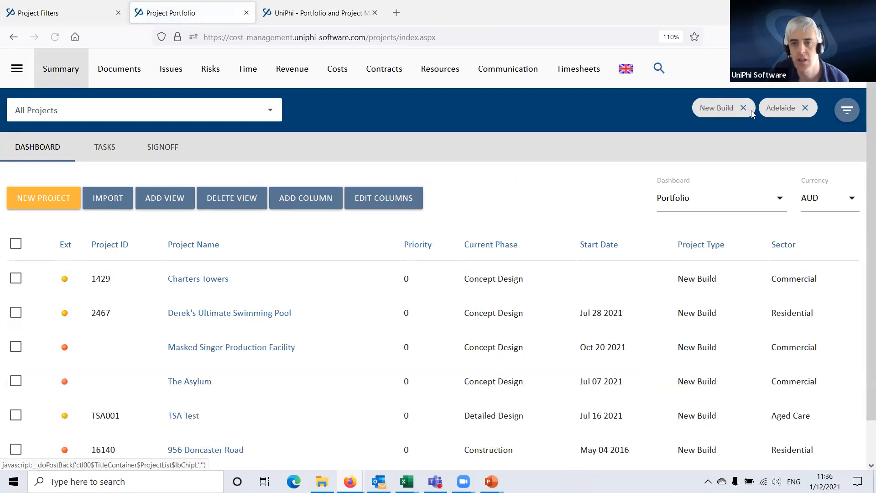
{"action": "left_click", "coordinate": [752, 108]}
{"action": "left_click", "coordinate": [806, 108]}
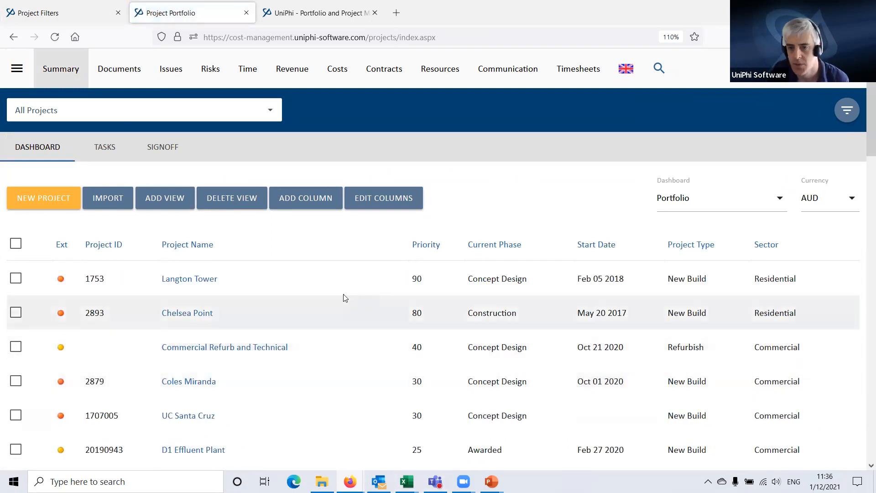
- Open the LR Test Parent Project from the portfolio list and show the options for its current phase
{"action": "scroll", "coordinate": [354, 348], "scroll_direction": "down", "scroll_amount": 3}
{"action": "scroll", "coordinate": [385, 317], "scroll_direction": "down", "scroll_amount": 5}
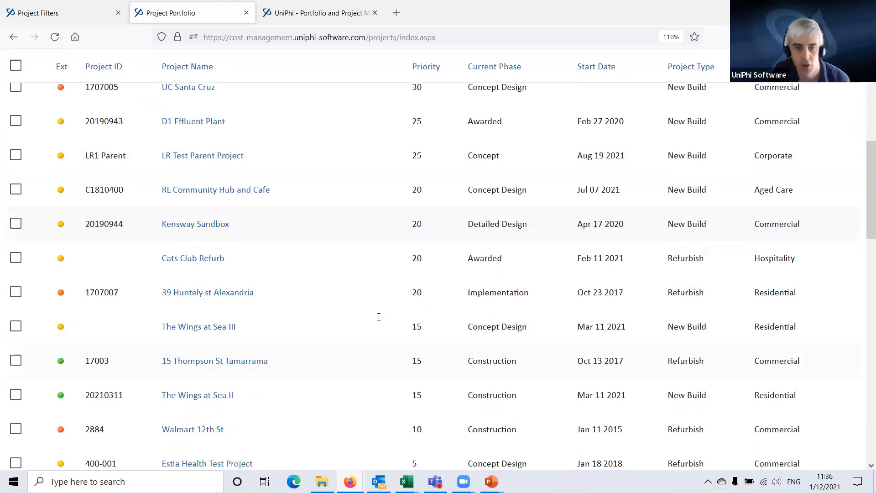
{"action": "scroll", "coordinate": [365, 322], "scroll_direction": "up", "scroll_amount": 2}
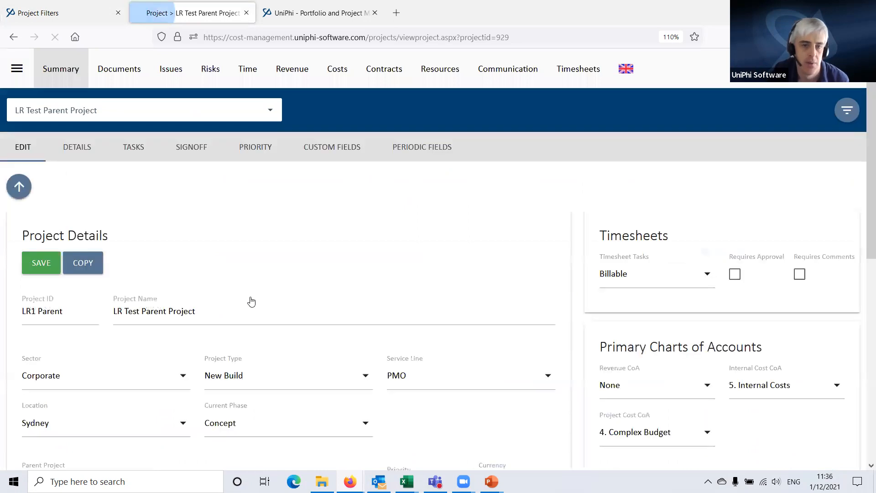
{"action": "scroll", "coordinate": [296, 174], "scroll_direction": "down", "scroll_amount": 3}
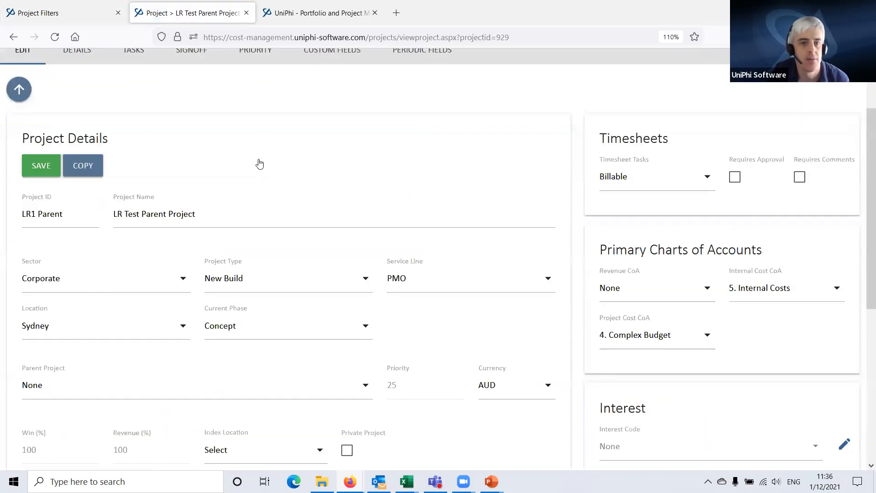
{"action": "left_click", "coordinate": [244, 355]}
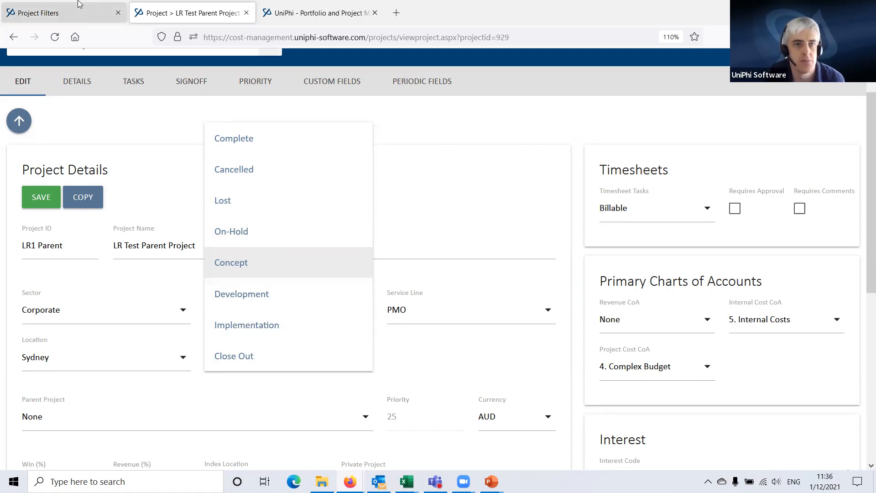
- Examine the lifecycle phases linked to the PMO service line and compare them with the project's current phase options
{"action": "left_click", "coordinate": [64, 13]}
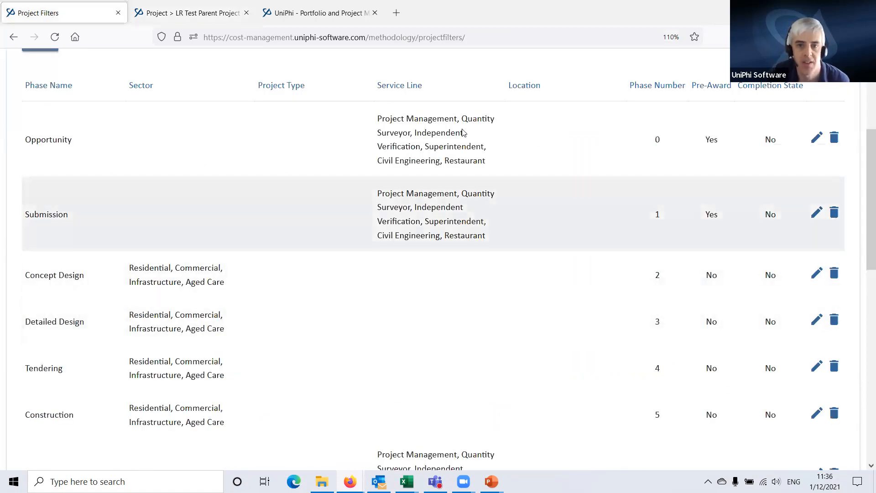
{"action": "scroll", "coordinate": [513, 196], "scroll_direction": "down", "scroll_amount": 5}
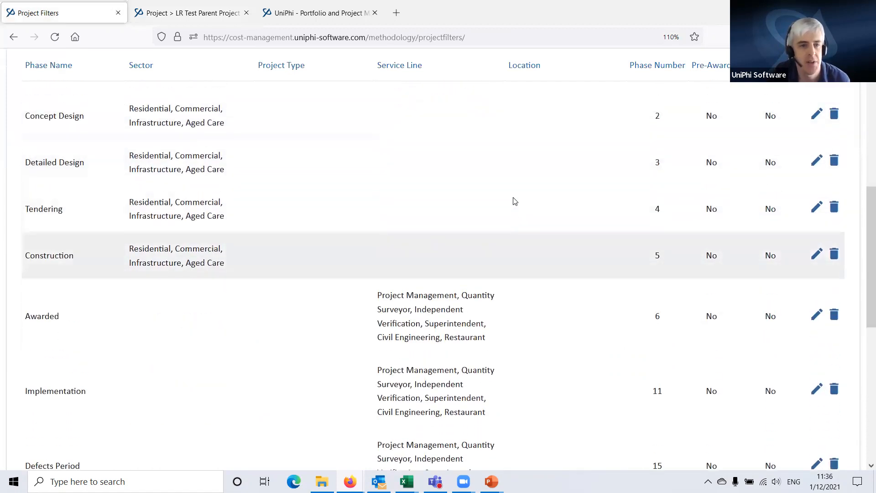
{"action": "scroll", "coordinate": [514, 201], "scroll_direction": "down", "scroll_amount": 12}
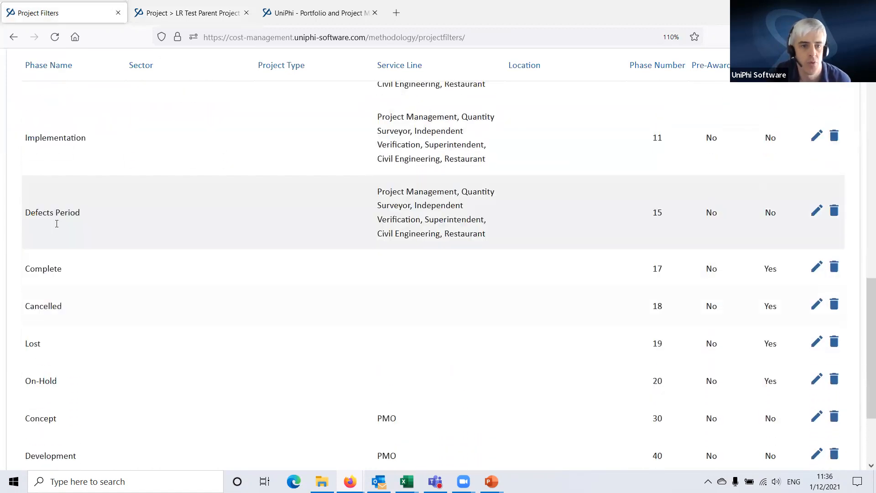
{"action": "scroll", "coordinate": [42, 354], "scroll_direction": "down", "scroll_amount": 3}
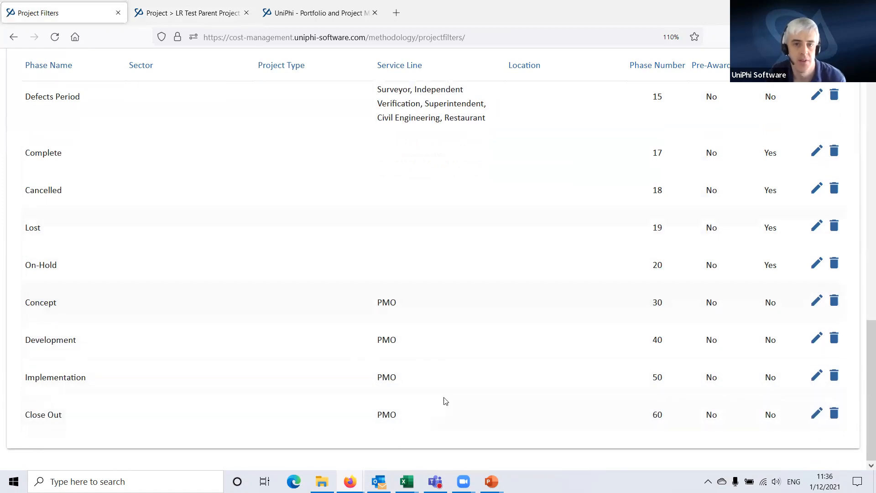
{"action": "left_click", "coordinate": [197, 14]}
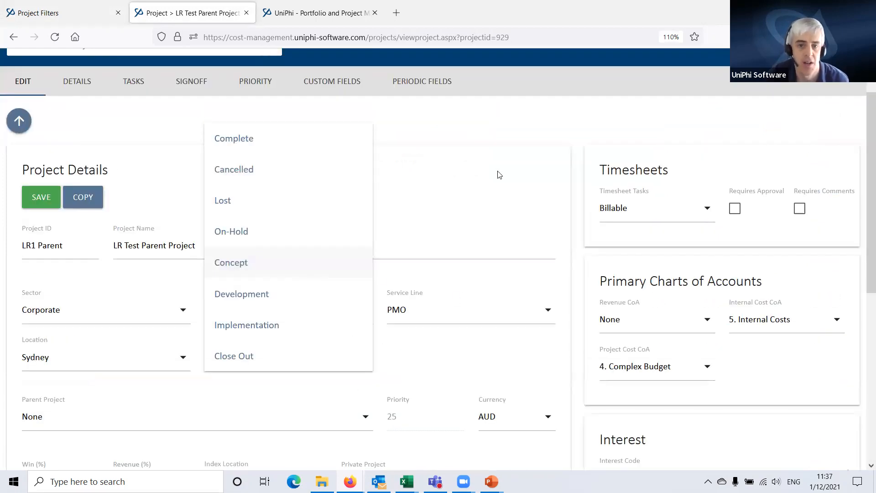
{"action": "left_click", "coordinate": [499, 174]}
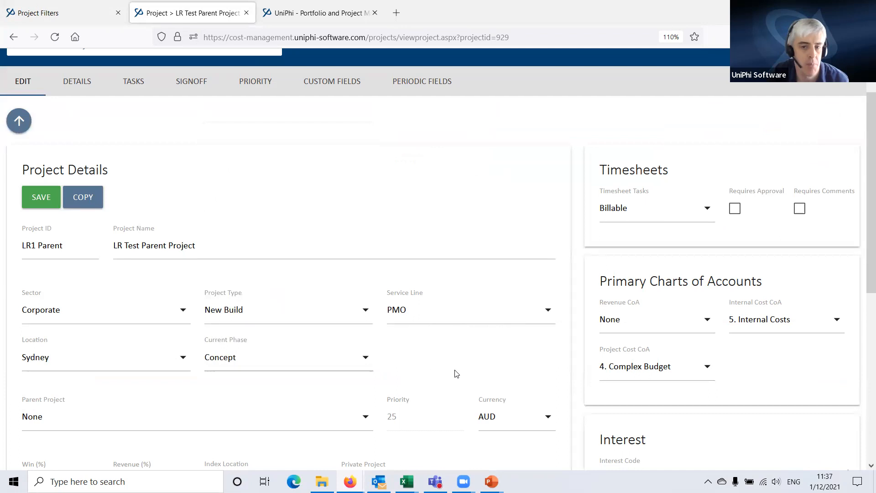
{"action": "left_click", "coordinate": [251, 369]}
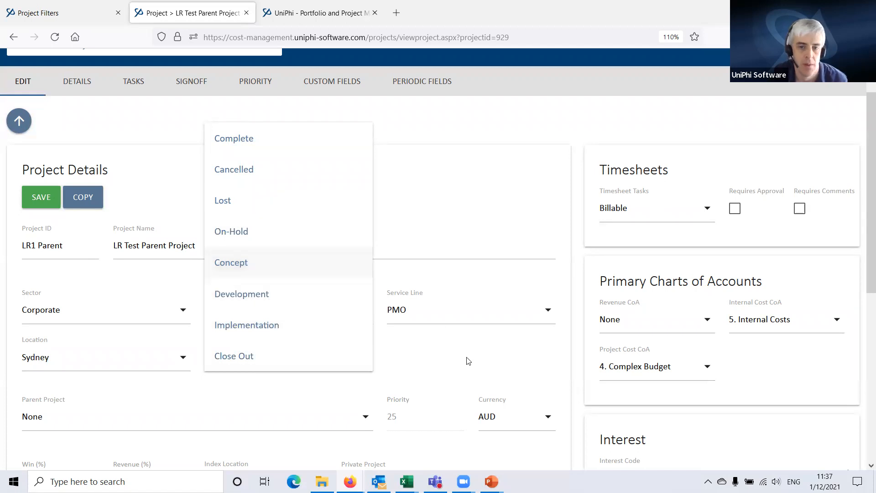
- Change the project's service line to Project Management and check which current phases it offers
{"action": "left_click", "coordinate": [429, 310]}
{"action": "left_click", "coordinate": [429, 310]}
{"action": "left_click", "coordinate": [445, 213]}
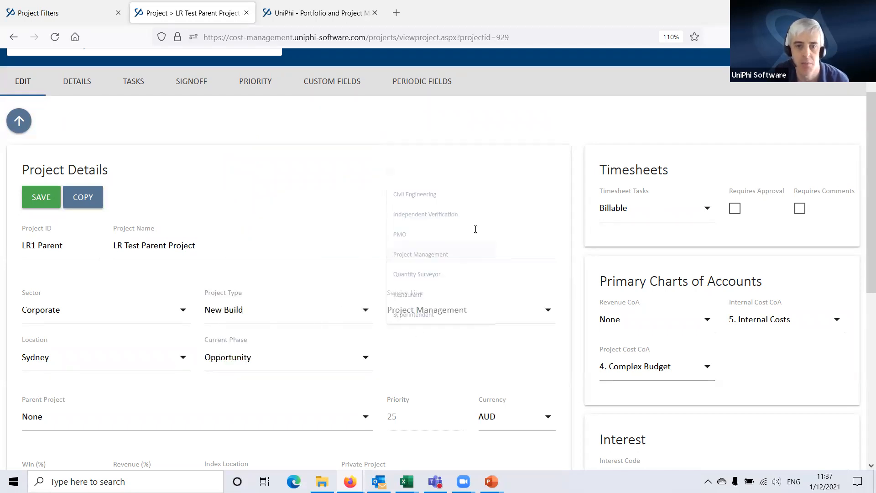
{"action": "left_click", "coordinate": [278, 358]}
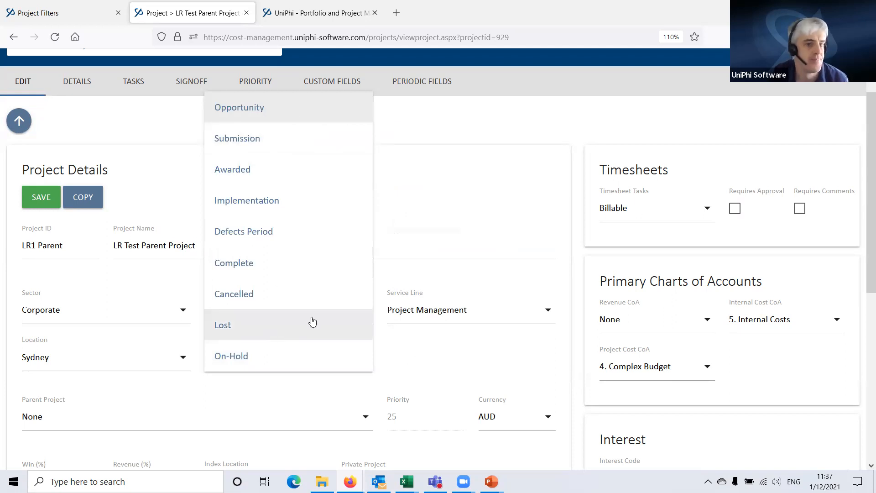
{"action": "left_click", "coordinate": [463, 309]}
{"action": "left_click", "coordinate": [448, 189]}
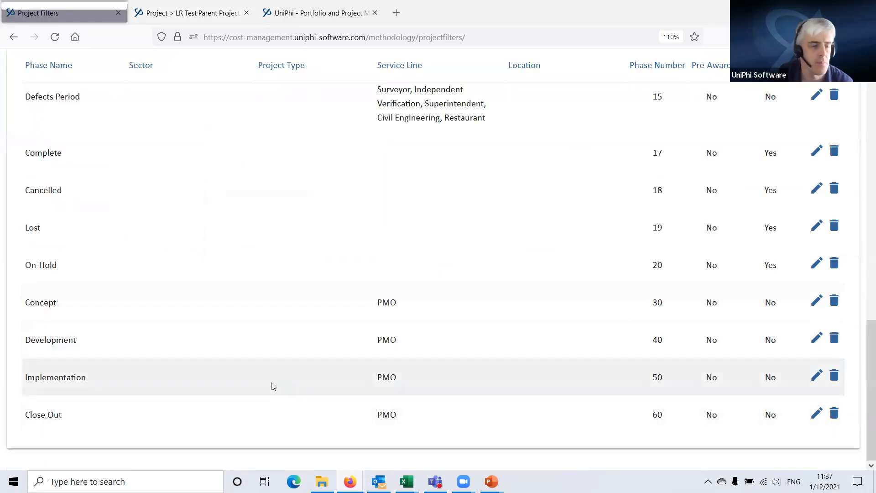
- Leave the lifecycle settings for the project portfolio, then open the issue administration configuration
{"action": "scroll", "coordinate": [354, 294], "scroll_direction": "up", "scroll_amount": 5}
{"action": "scroll", "coordinate": [359, 305], "scroll_direction": "up", "scroll_amount": 10}
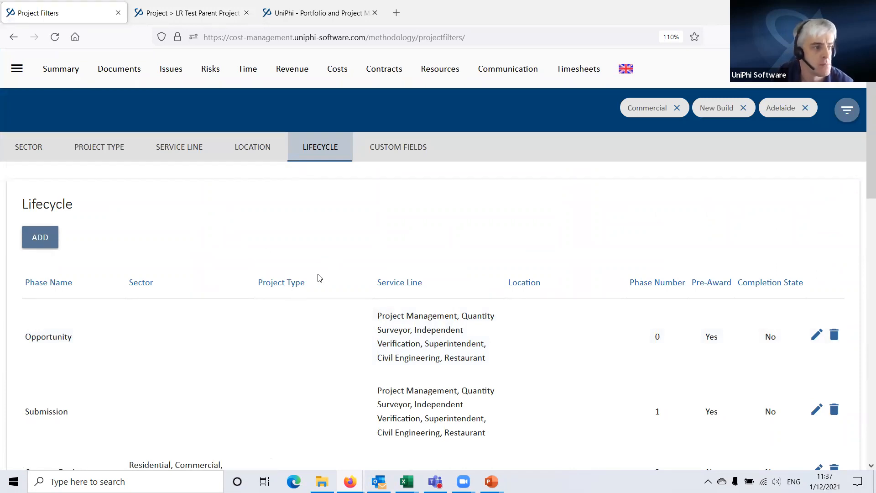
{"action": "left_click", "coordinate": [70, 77]}
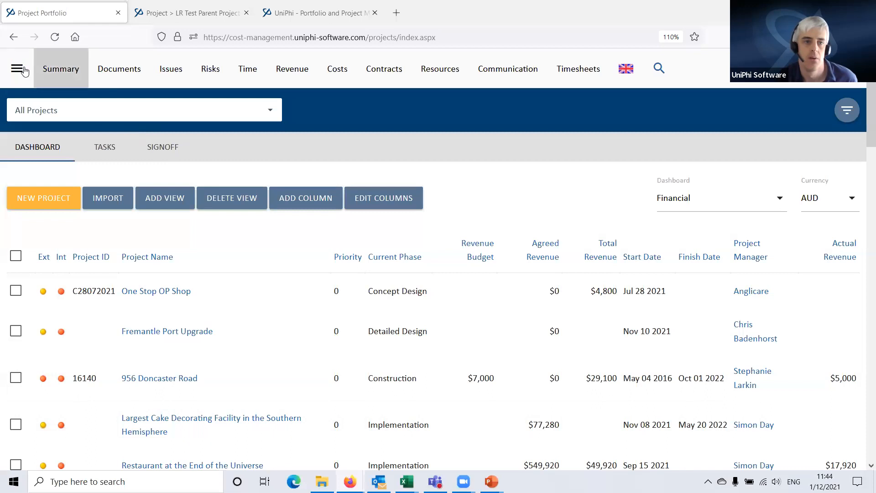
{"action": "left_click", "coordinate": [20, 73]}
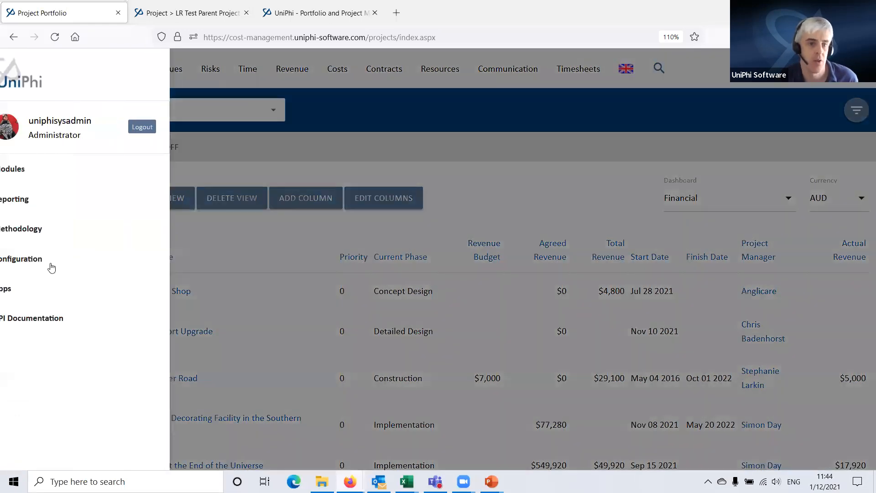
{"action": "left_click", "coordinate": [50, 258]}
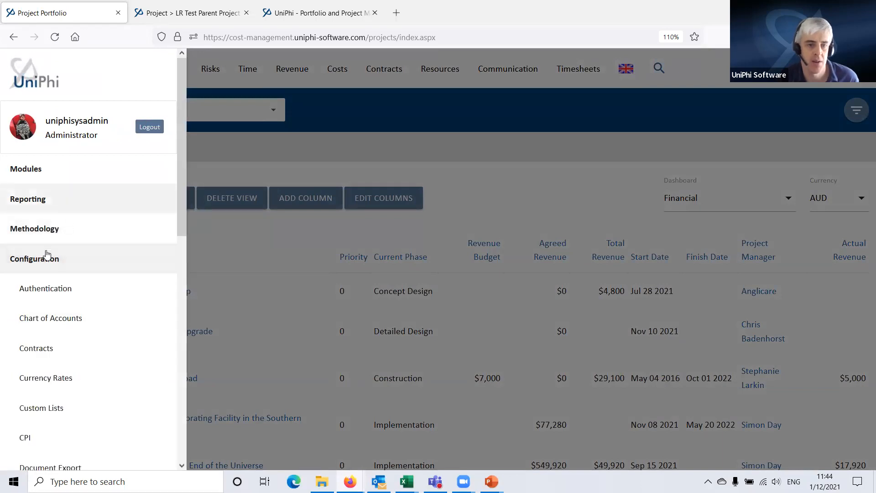
{"action": "scroll", "coordinate": [47, 254], "scroll_direction": "down", "scroll_amount": 3}
{"action": "scroll", "coordinate": [40, 362], "scroll_direction": "down", "scroll_amount": 1}
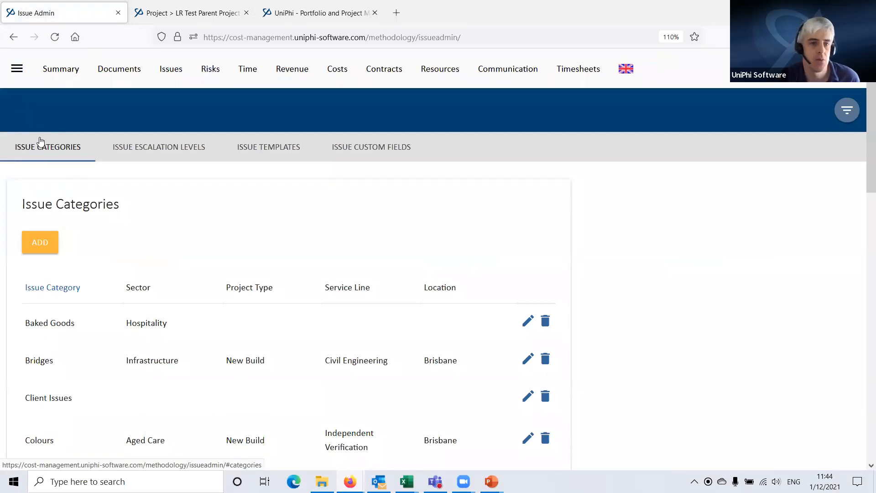
- Look through the Issue Categories list to examine the sectors, project types, service lines and locations linked to each category
{"action": "scroll", "coordinate": [69, 253], "scroll_direction": "down", "scroll_amount": 3}
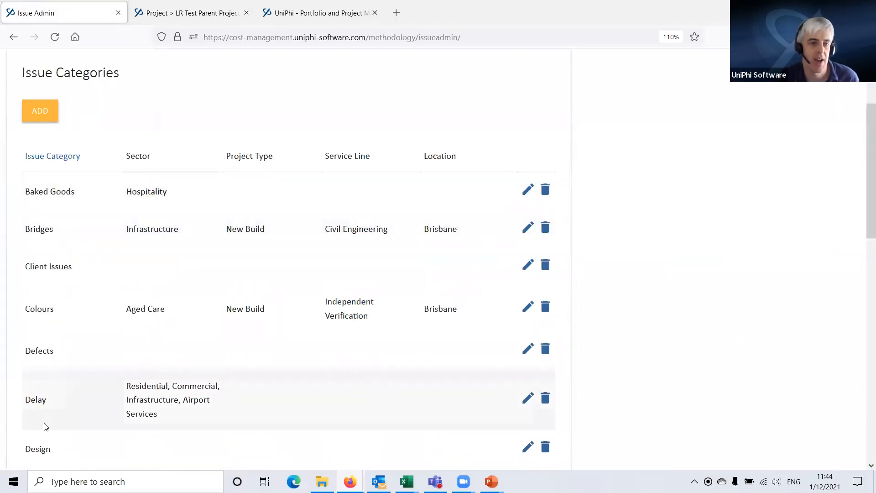
{"action": "scroll", "coordinate": [53, 381], "scroll_direction": "down", "scroll_amount": 3}
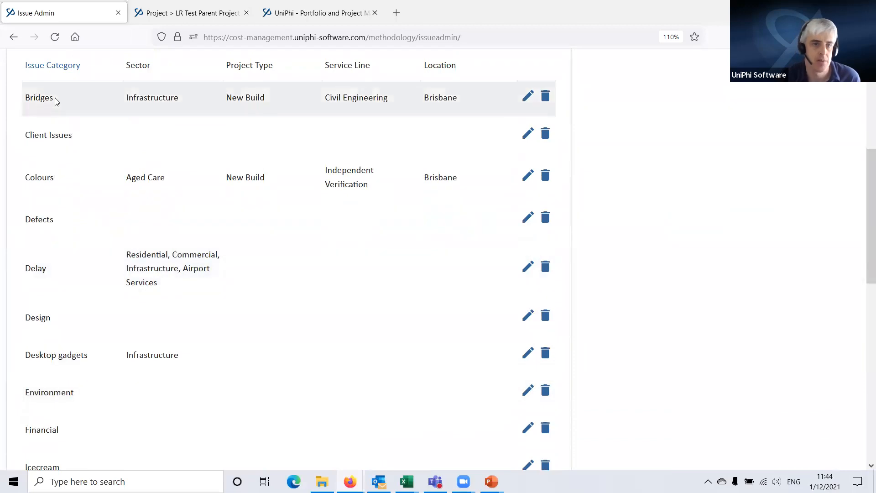
{"action": "scroll", "coordinate": [51, 233], "scroll_direction": "down", "scroll_amount": 12}
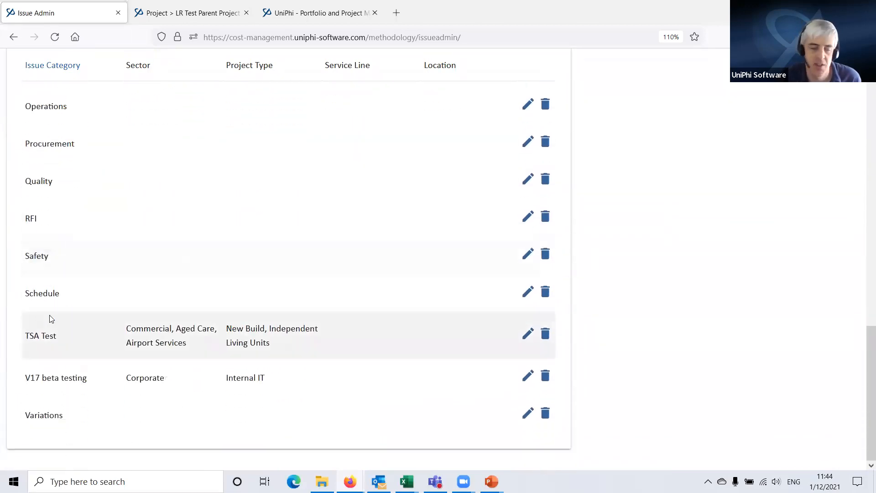
{"action": "scroll", "coordinate": [59, 313], "scroll_direction": "up", "scroll_amount": 9}
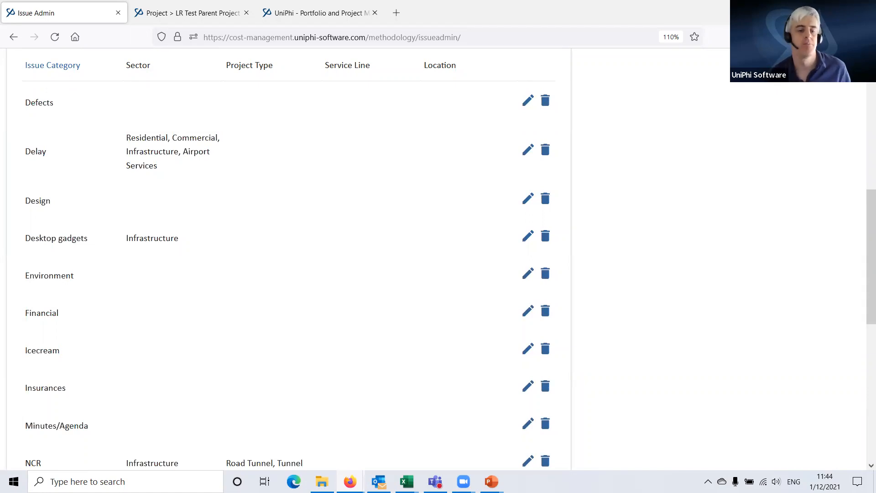
{"action": "scroll", "coordinate": [28, 403], "scroll_direction": "up", "scroll_amount": 8}
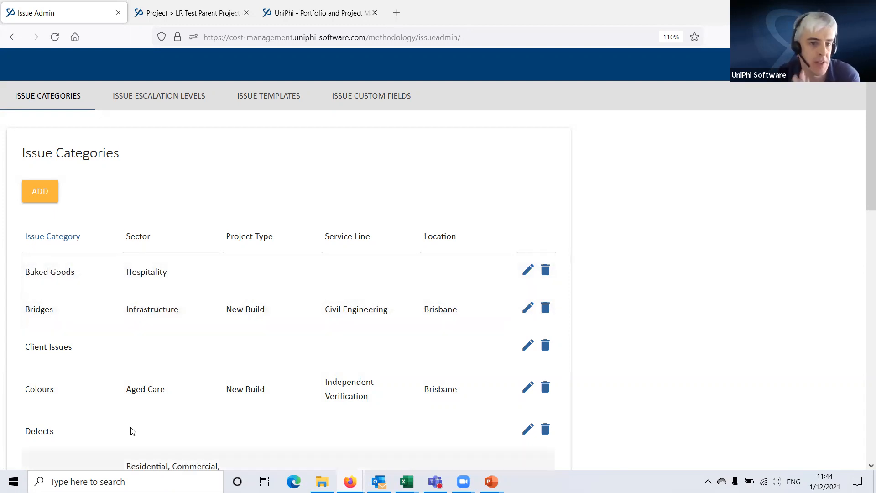
{"action": "scroll", "coordinate": [127, 344], "scroll_direction": "down", "scroll_amount": 4}
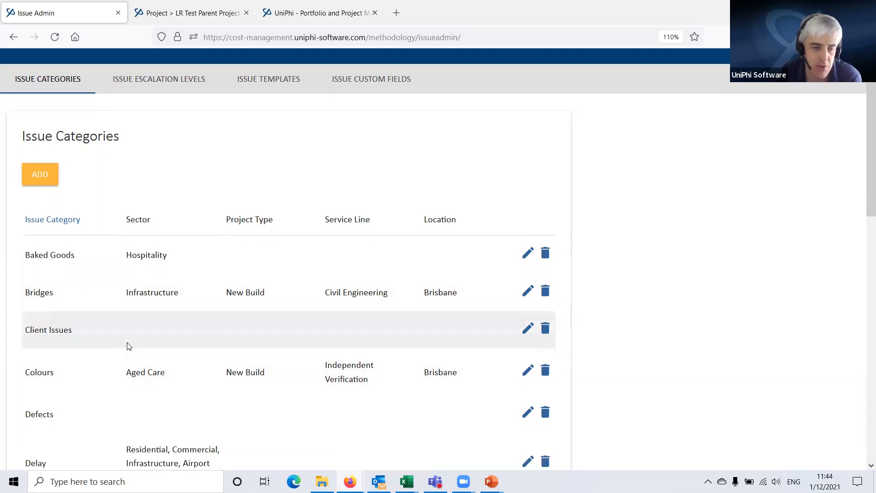
{"action": "scroll", "coordinate": [137, 333], "scroll_direction": "down", "scroll_amount": 1}
{"action": "scroll", "coordinate": [131, 342], "scroll_direction": "up", "scroll_amount": 5}
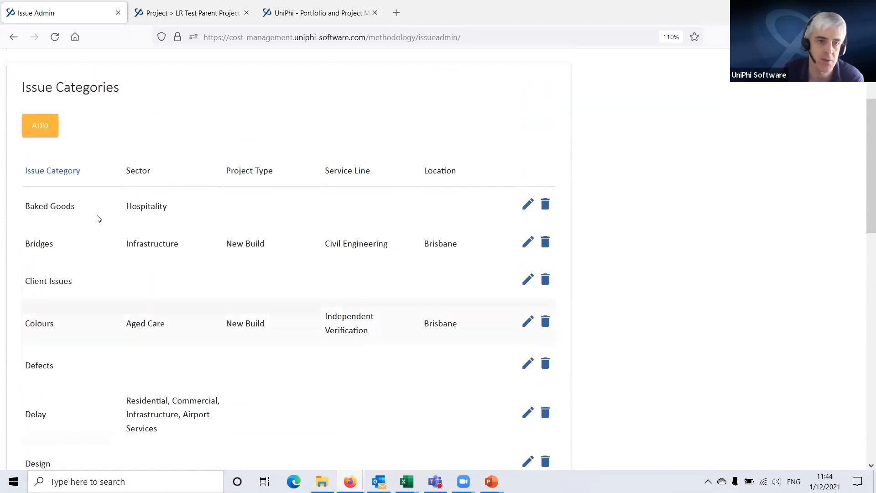
{"action": "scroll", "coordinate": [160, 343], "scroll_direction": "down", "scroll_amount": 8}
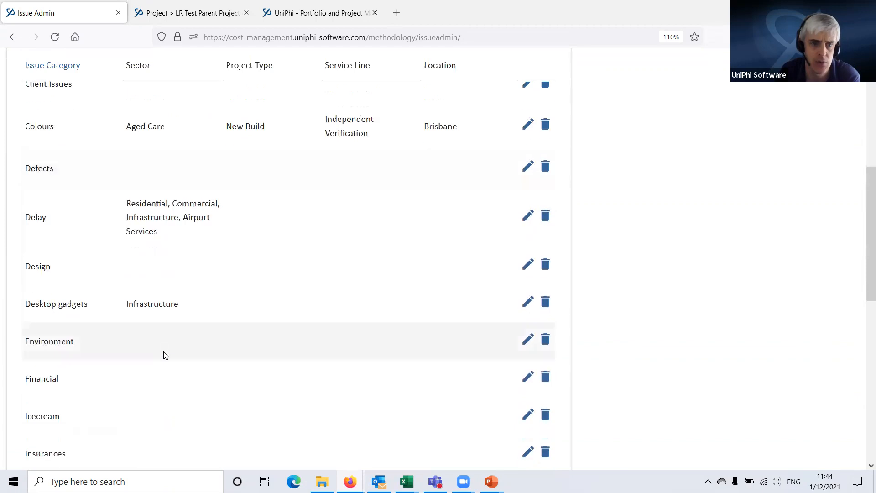
{"action": "scroll", "coordinate": [151, 329], "scroll_direction": "down", "scroll_amount": 3}
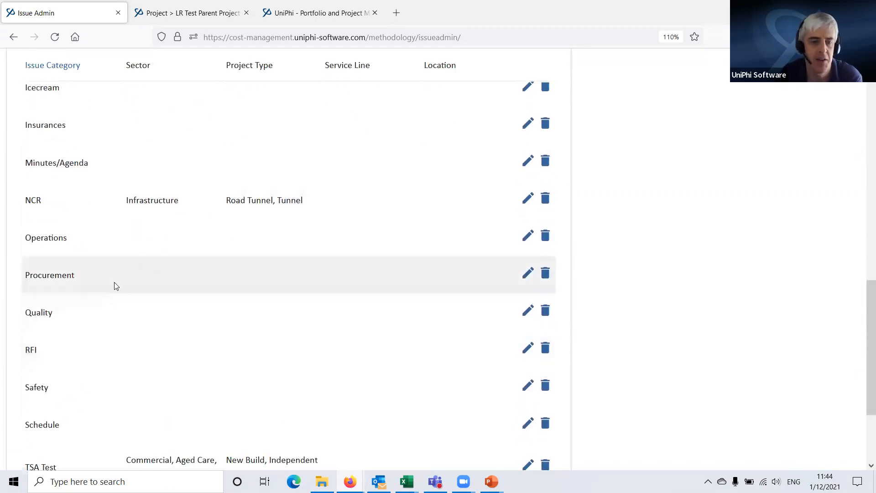
{"action": "scroll", "coordinate": [100, 298], "scroll_direction": "down", "scroll_amount": 3}
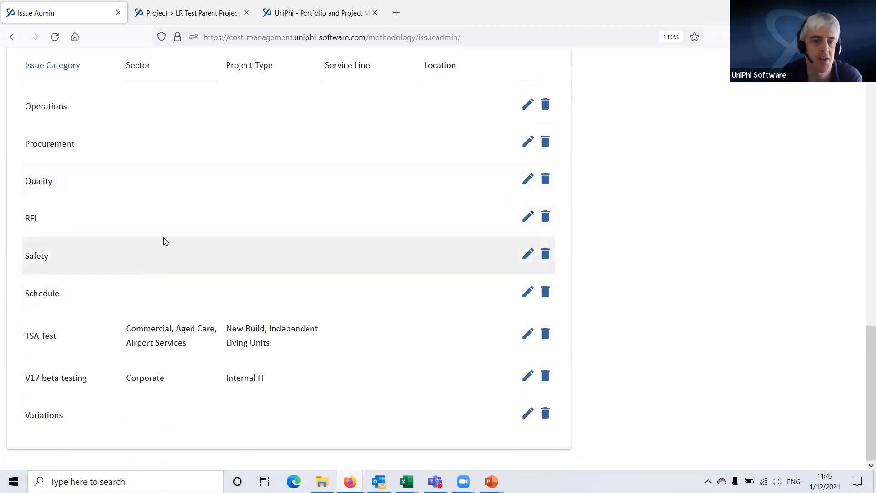
{"action": "scroll", "coordinate": [68, 237], "scroll_direction": "up", "scroll_amount": 3}
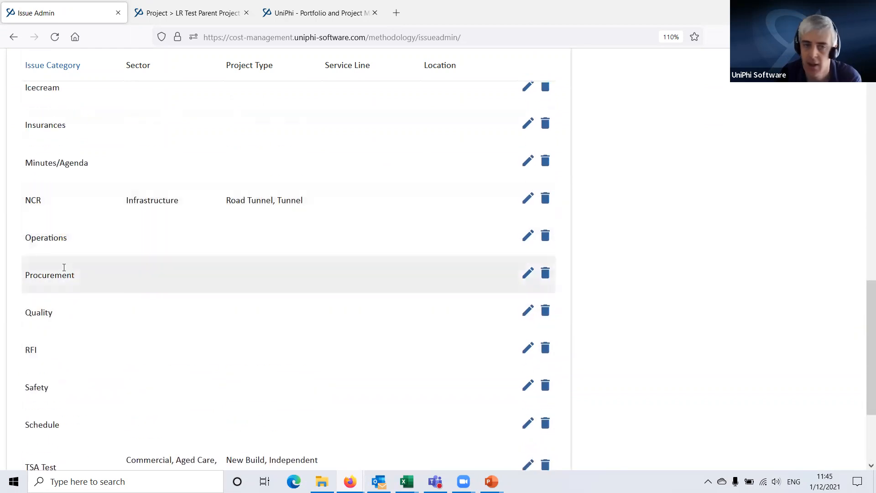
- Add an issue category named Airside Safety linked to the Airport Services sector
{"action": "scroll", "coordinate": [79, 159], "scroll_direction": "up", "scroll_amount": 3}
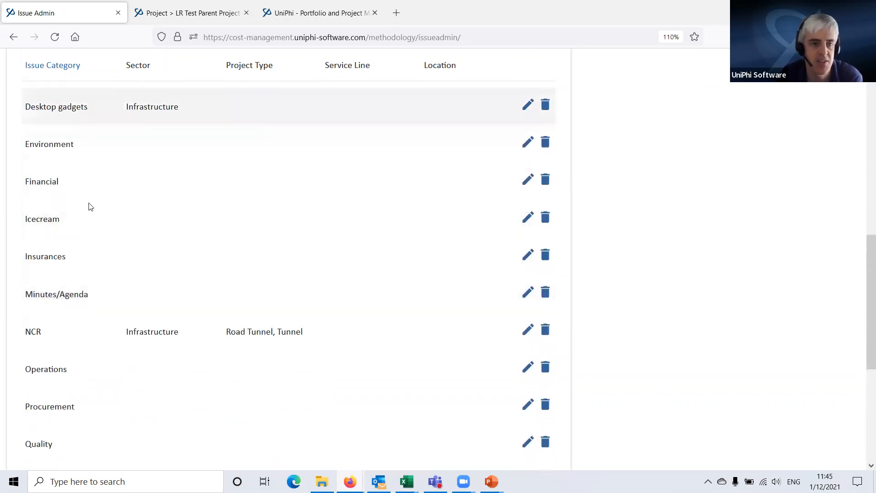
{"action": "scroll", "coordinate": [103, 179], "scroll_direction": "up", "scroll_amount": 5}
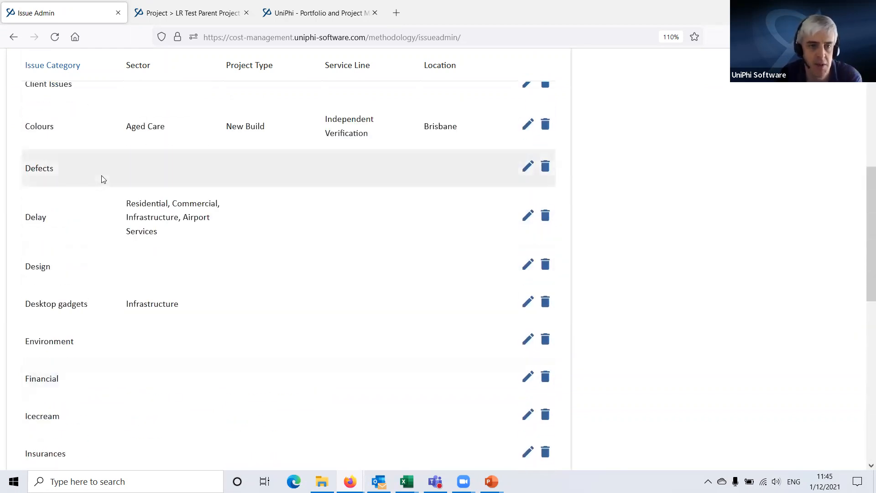
{"action": "scroll", "coordinate": [103, 180], "scroll_direction": "up", "scroll_amount": 5}
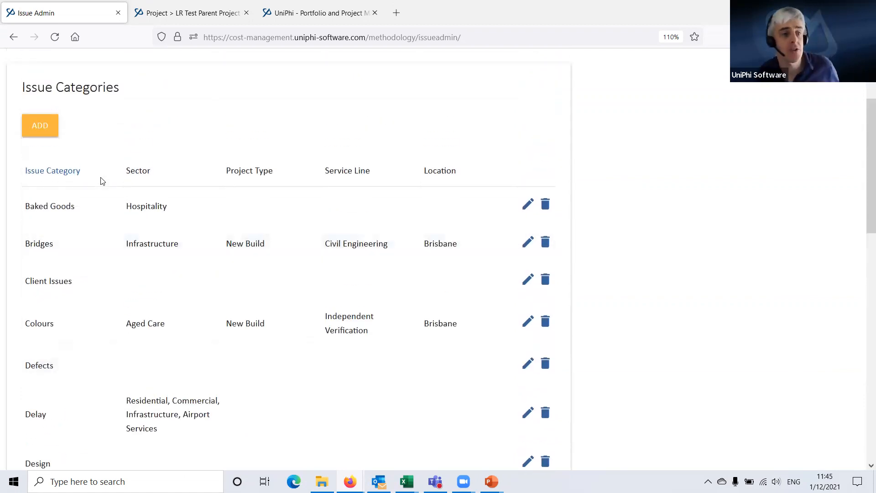
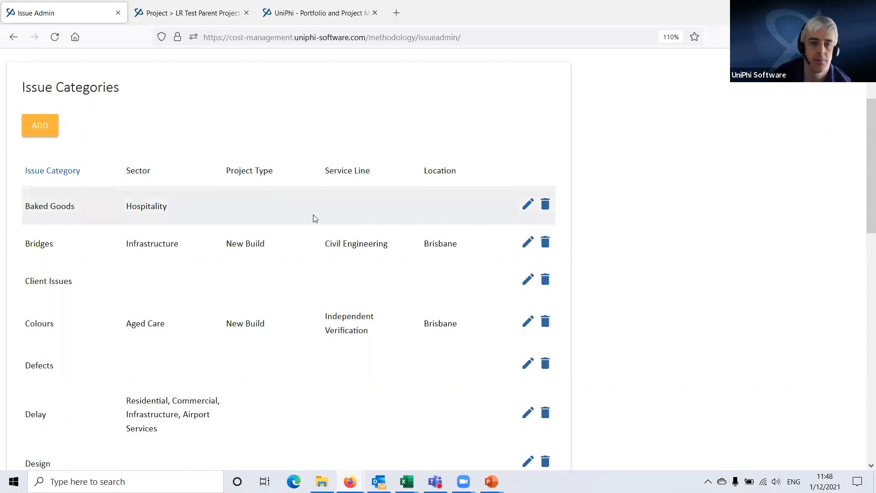
{"action": "left_click", "coordinate": [40, 128]}
{"action": "left_click", "coordinate": [56, 194]}
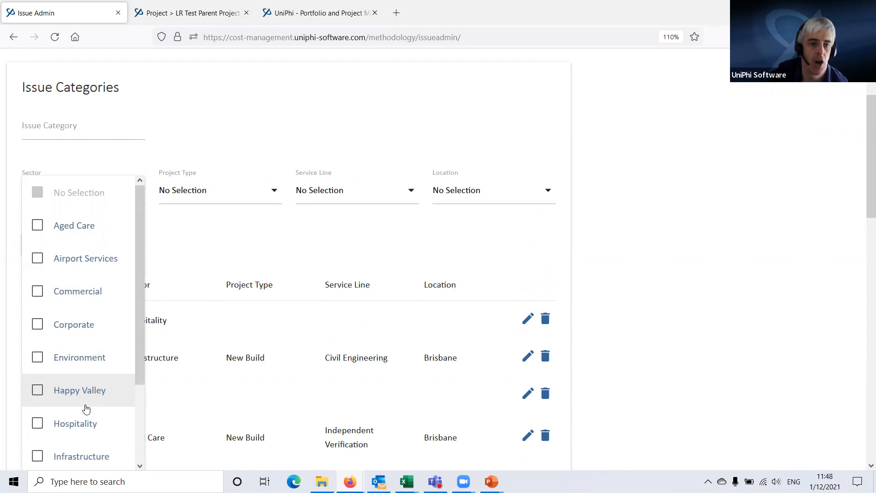
{"action": "left_click", "coordinate": [85, 271]}
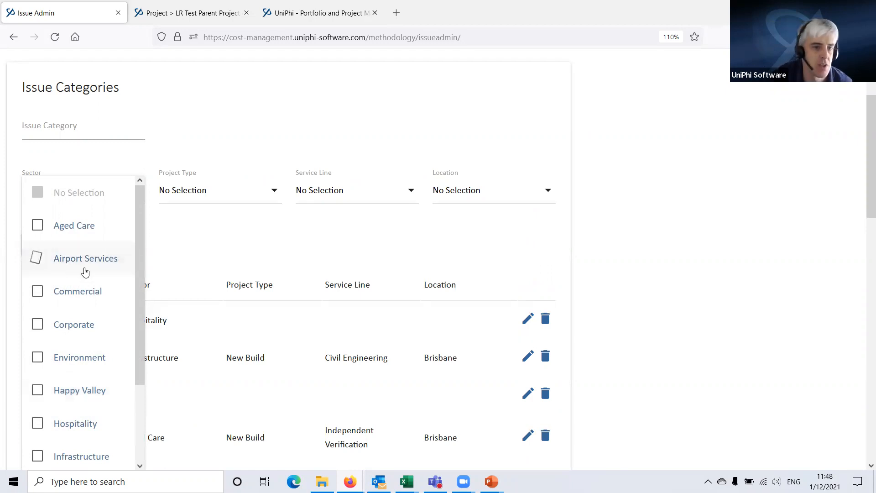
{"action": "left_click", "coordinate": [84, 134]}
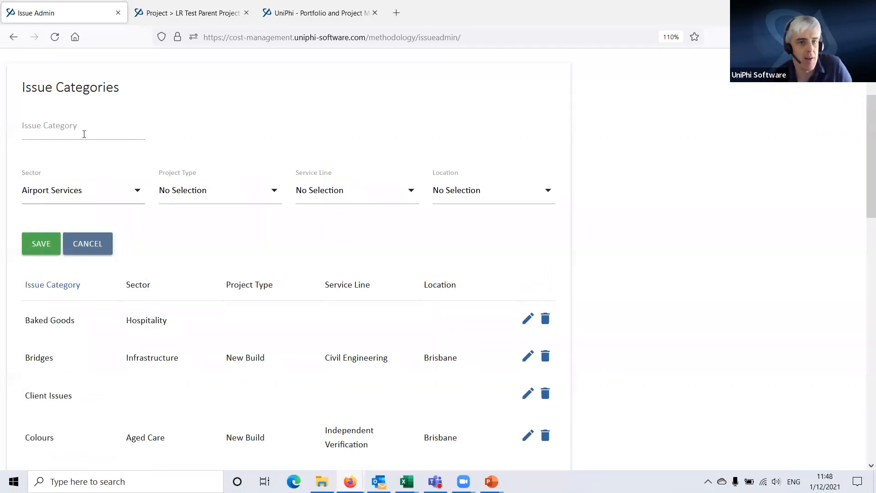
{"action": "left_click", "coordinate": [48, 122]}
{"action": "type", "text": "Air"}
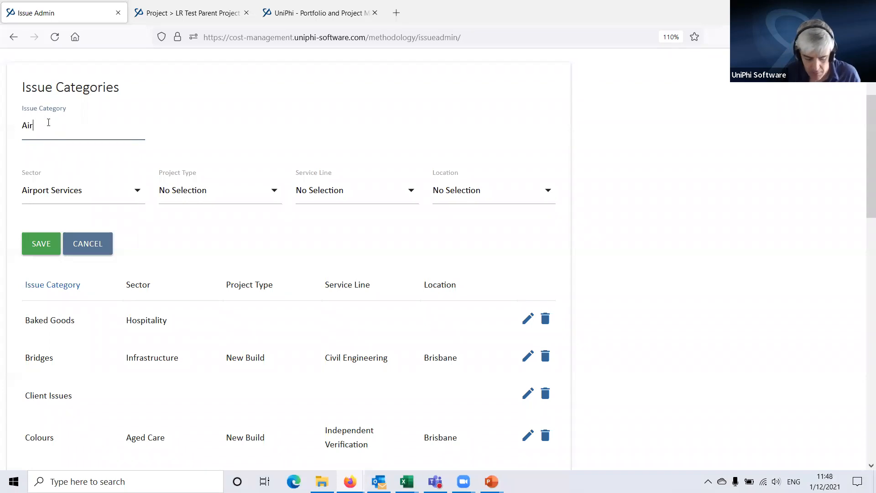
{"action": "type", "text": "side Safety"}
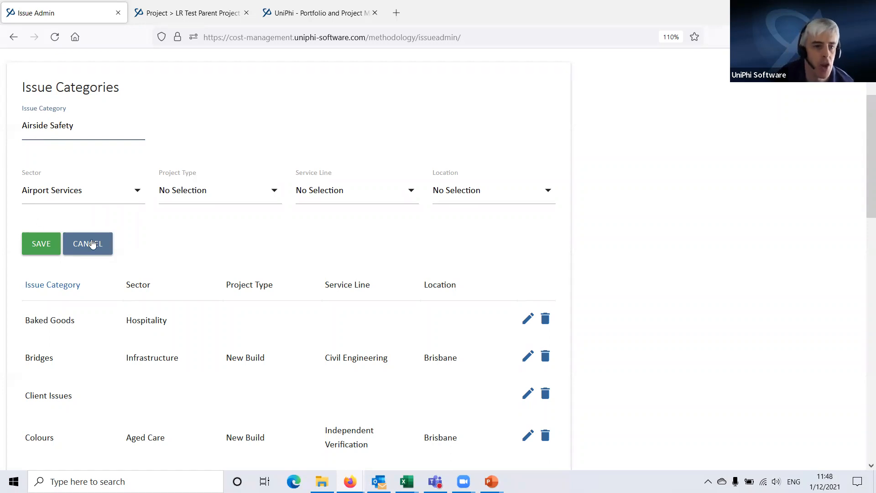
{"action": "left_click", "coordinate": [43, 243]}
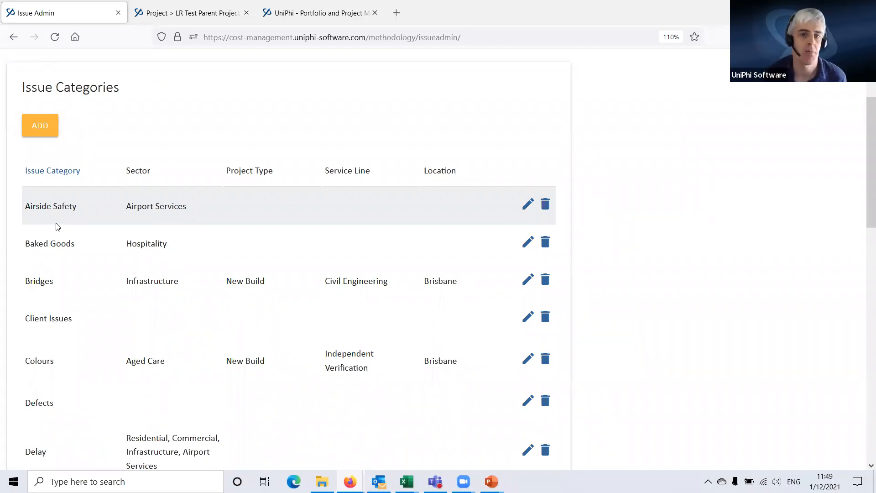
{"action": "left_click_drag", "start_coordinate": [127, 172], "coordinate": [170, 175]}
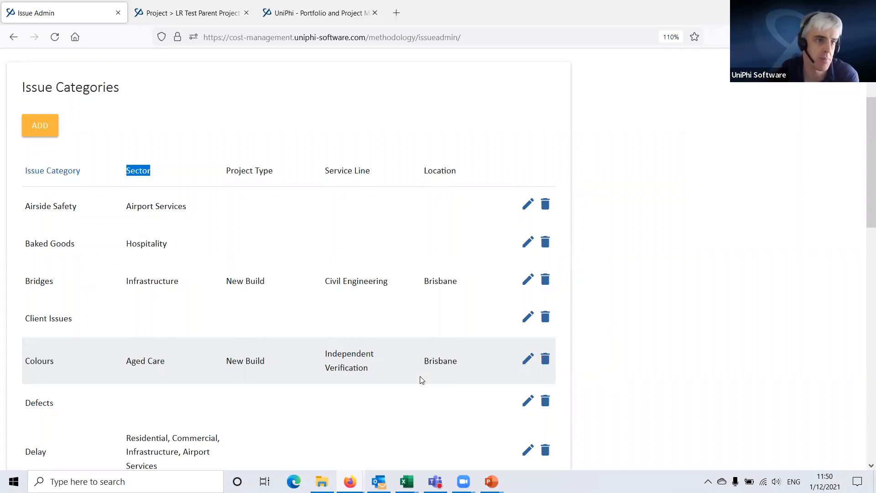
- Open the risk configuration and look through the Risk Categories list for any portfolio filter columns
{"action": "scroll", "coordinate": [483, 381], "scroll_direction": "up", "scroll_amount": 3}
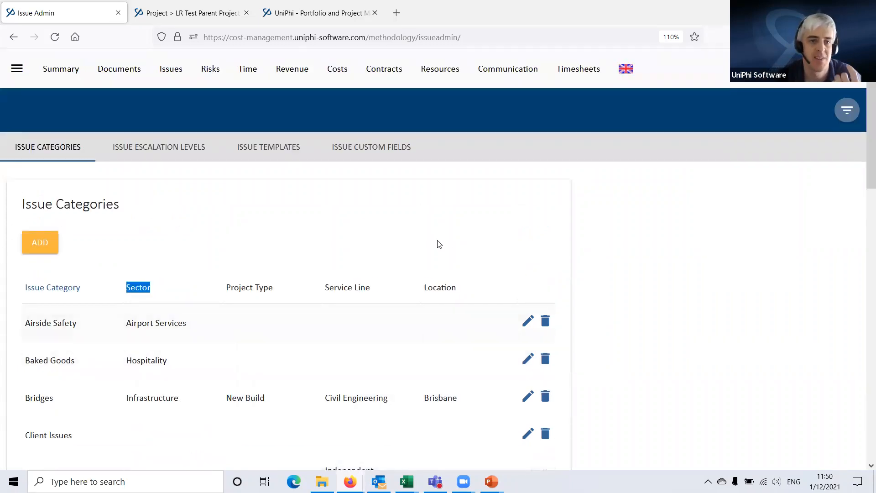
{"action": "left_click", "coordinate": [17, 69]}
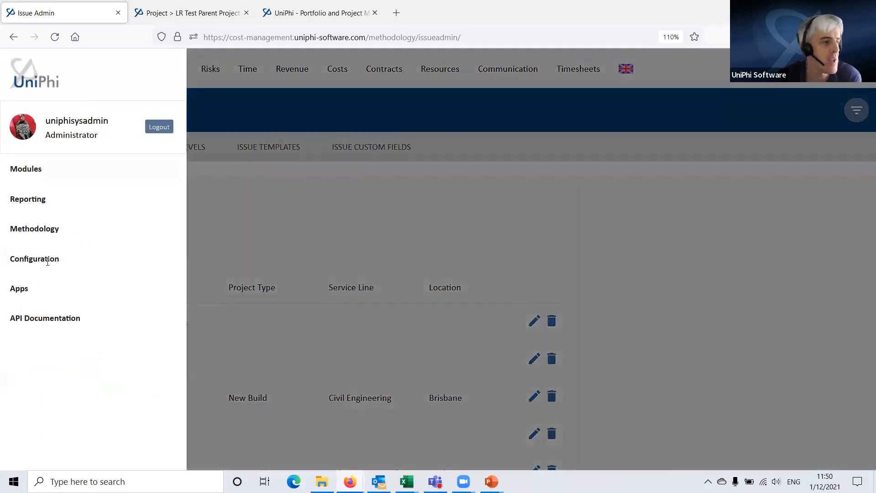
{"action": "left_click", "coordinate": [47, 260]}
{"action": "scroll", "coordinate": [55, 269], "scroll_direction": "down", "scroll_amount": 4}
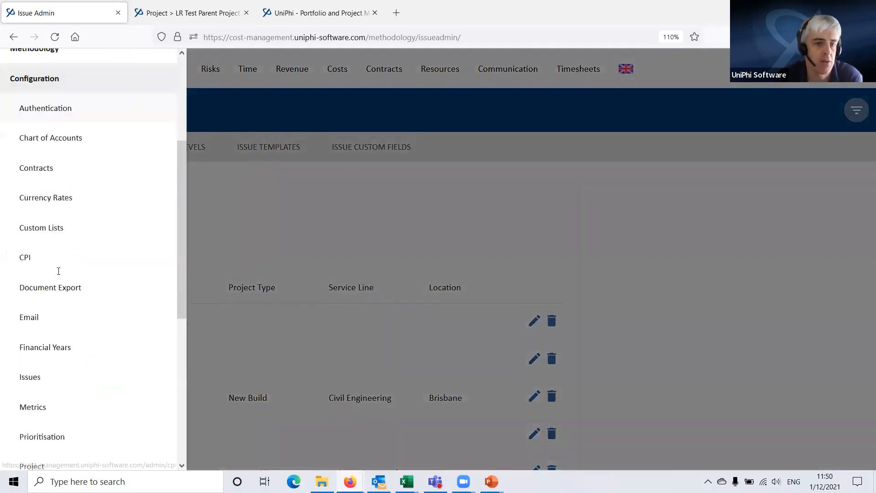
{"action": "scroll", "coordinate": [52, 258], "scroll_direction": "down", "scroll_amount": 2}
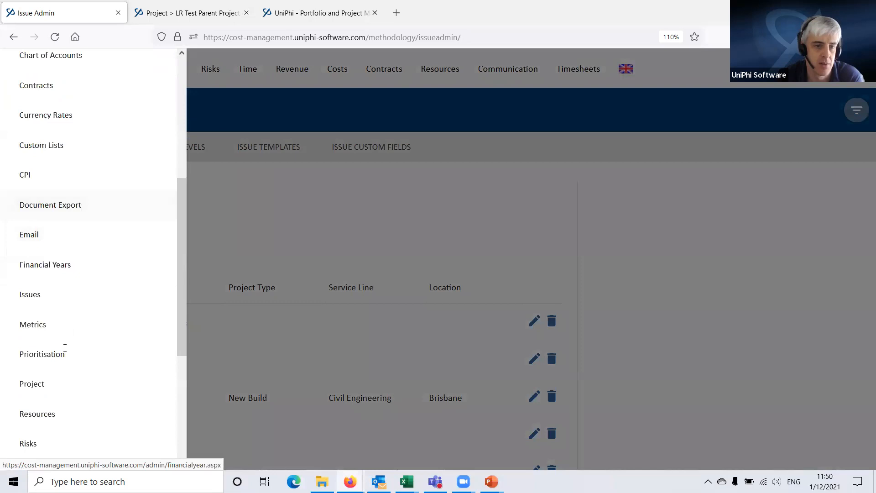
{"action": "left_click", "coordinate": [38, 440]}
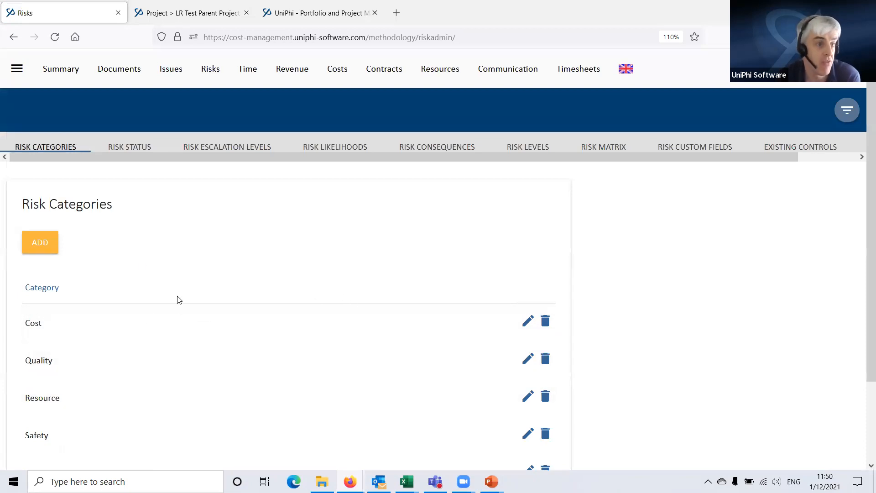
{"action": "scroll", "coordinate": [176, 297], "scroll_direction": "down", "scroll_amount": 2}
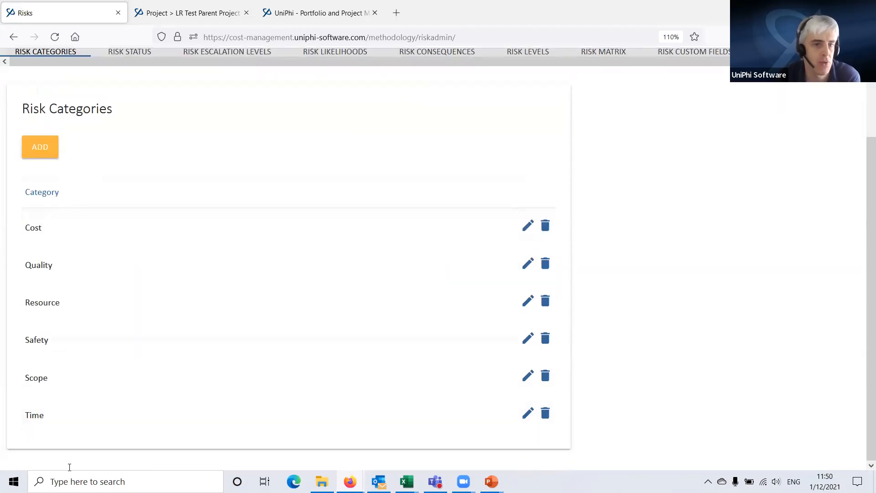
{"action": "scroll", "coordinate": [186, 277], "scroll_direction": "up", "scroll_amount": 2}
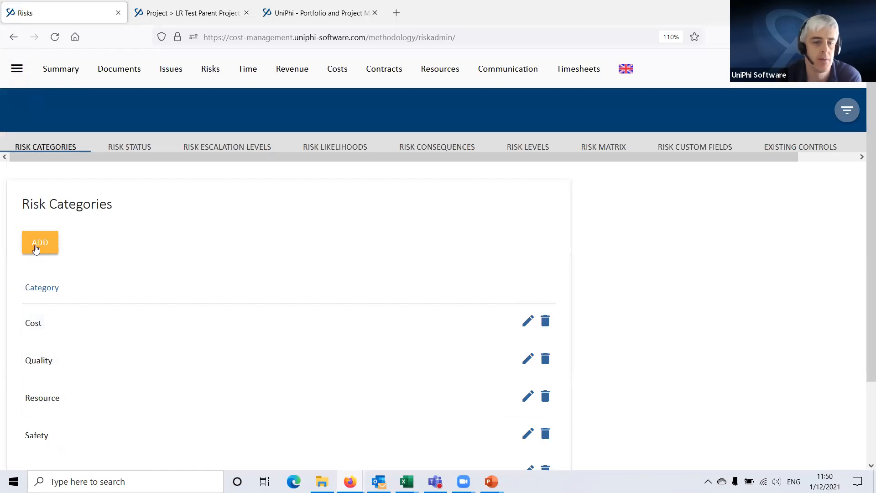
- Open the time configuration to examine the milestone categories and the portfolio filters linked to them
{"action": "left_click", "coordinate": [16, 68]}
{"action": "left_click", "coordinate": [308, 370]}
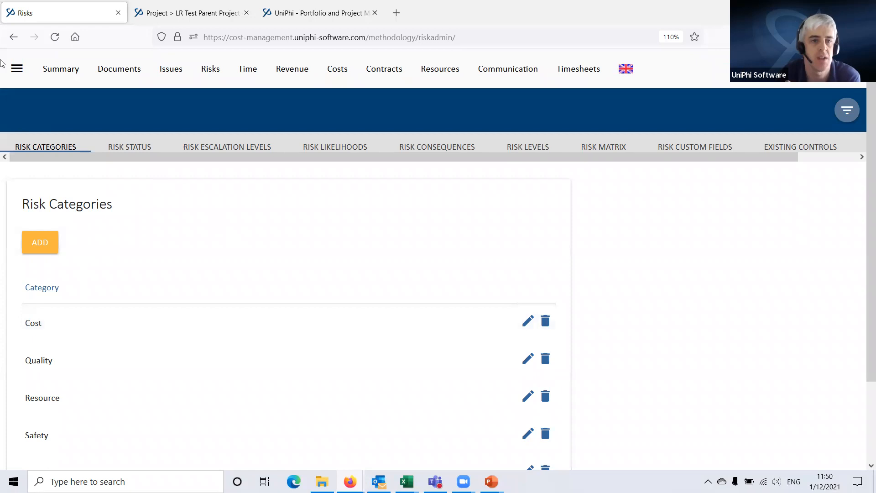
{"action": "left_click", "coordinate": [17, 68]}
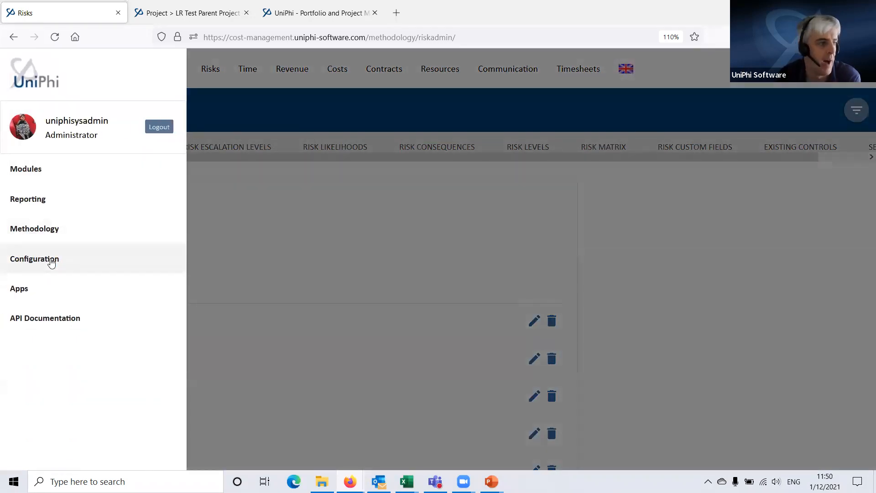
{"action": "left_click", "coordinate": [51, 263]}
{"action": "scroll", "coordinate": [68, 261], "scroll_direction": "down", "scroll_amount": 4}
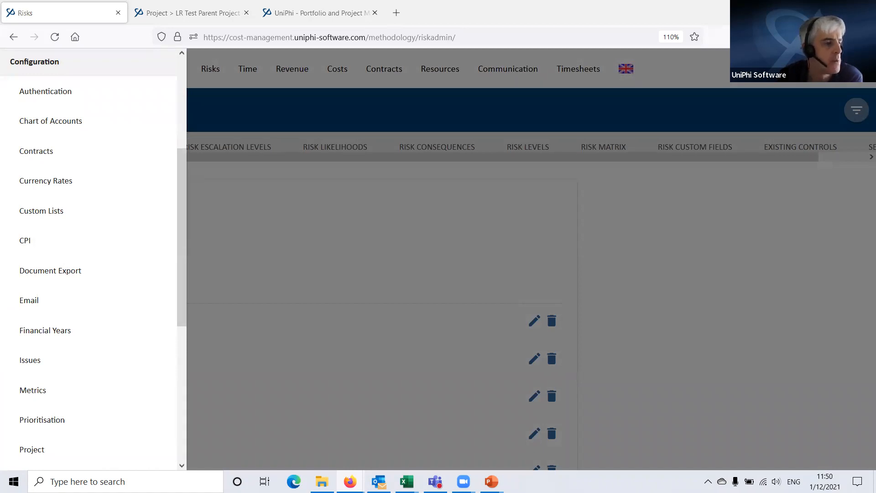
{"action": "scroll", "coordinate": [118, 291], "scroll_direction": "down", "scroll_amount": 3}
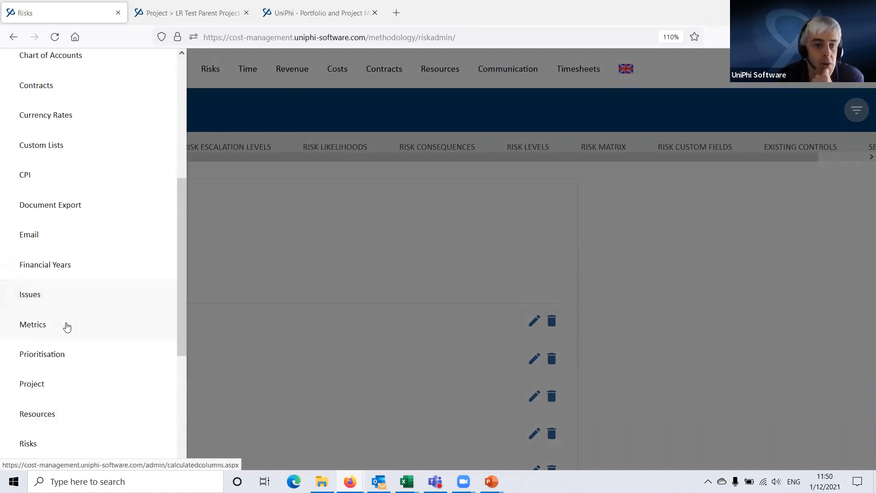
{"action": "scroll", "coordinate": [68, 315], "scroll_direction": "down", "scroll_amount": 9}
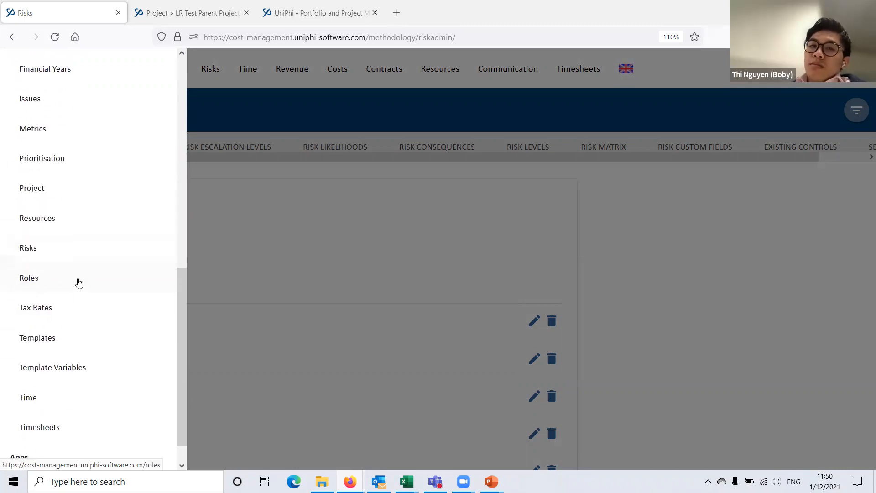
{"action": "scroll", "coordinate": [75, 293], "scroll_direction": "down", "scroll_amount": 1}
{"action": "left_click", "coordinate": [56, 367]}
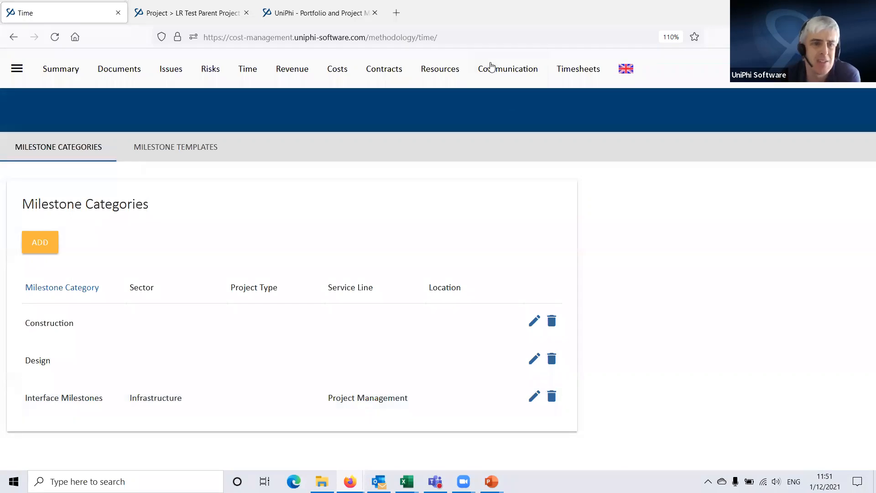
- Open the contract configuration and examine the Contract Standards list with its sector, project type, service line and location filters
{"action": "left_click", "coordinate": [18, 72]}
{"action": "left_click", "coordinate": [59, 260]}
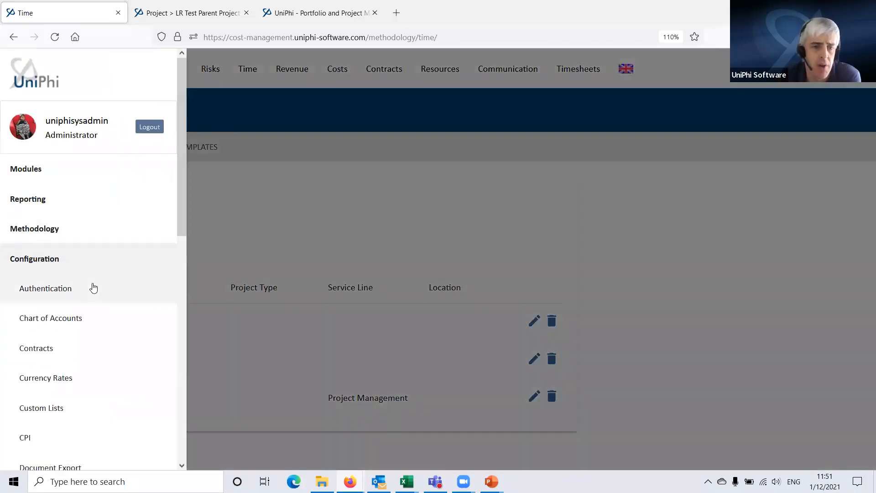
{"action": "scroll", "coordinate": [91, 287], "scroll_direction": "down", "scroll_amount": 4}
{"action": "left_click", "coordinate": [40, 151]}
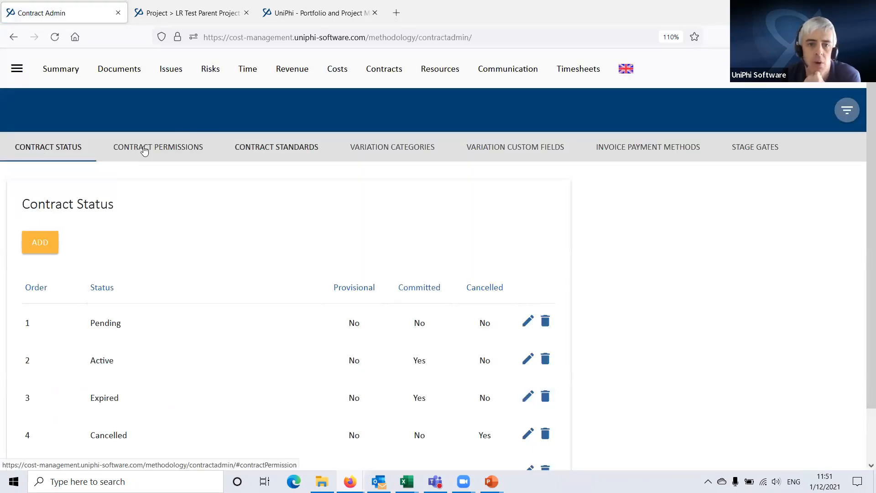
{"action": "left_click", "coordinate": [293, 148]}
{"action": "scroll", "coordinate": [148, 284], "scroll_direction": "down", "scroll_amount": 3}
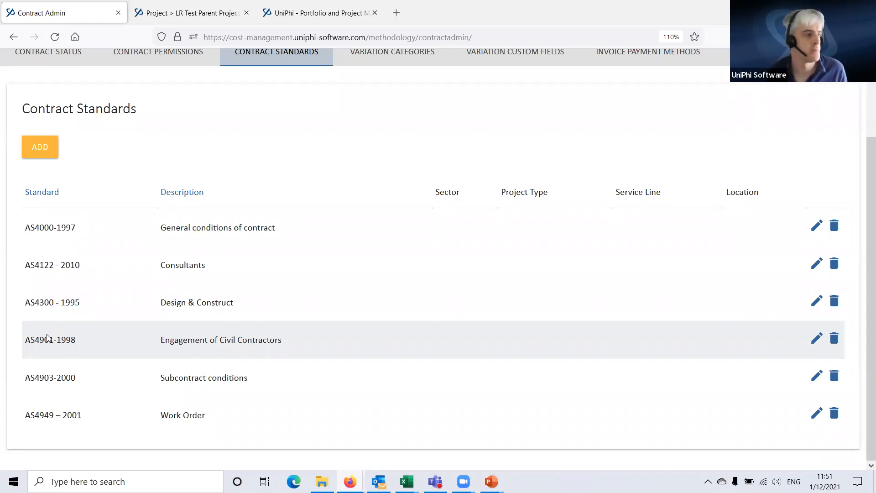
{"action": "scroll", "coordinate": [69, 174], "scroll_direction": "up", "scroll_amount": 3}
- Open the chart of accounts configuration, look through the available charts and view the account codes of the Post Contract chart
{"action": "left_click", "coordinate": [17, 68]}
{"action": "left_click", "coordinate": [91, 262]}
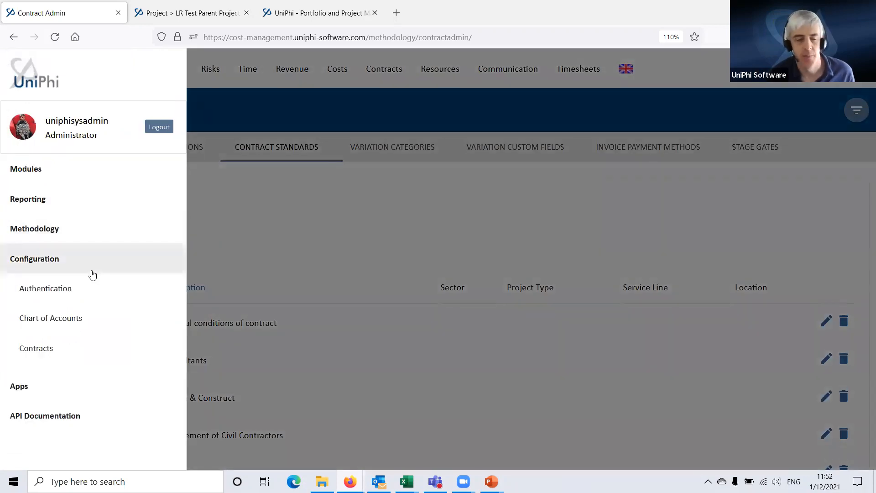
{"action": "scroll", "coordinate": [73, 246], "scroll_direction": "down", "scroll_amount": 5}
{"action": "left_click", "coordinate": [52, 192]}
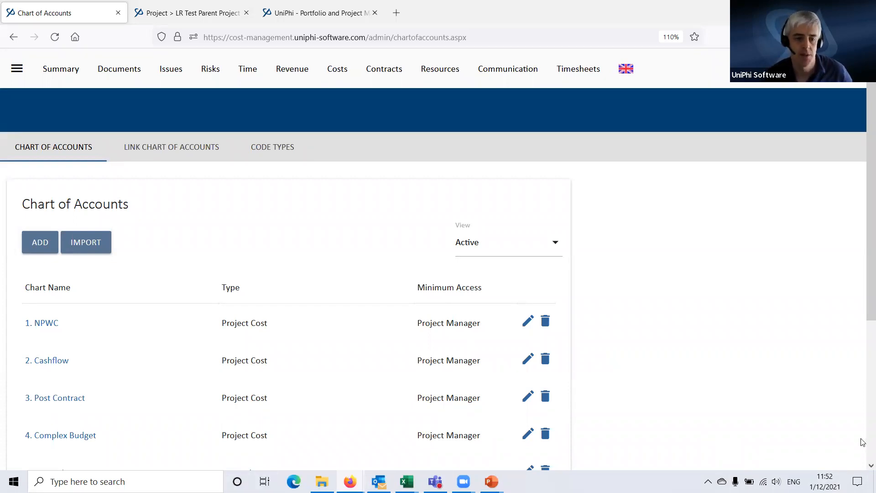
{"action": "scroll", "coordinate": [151, 269], "scroll_direction": "down", "scroll_amount": 3}
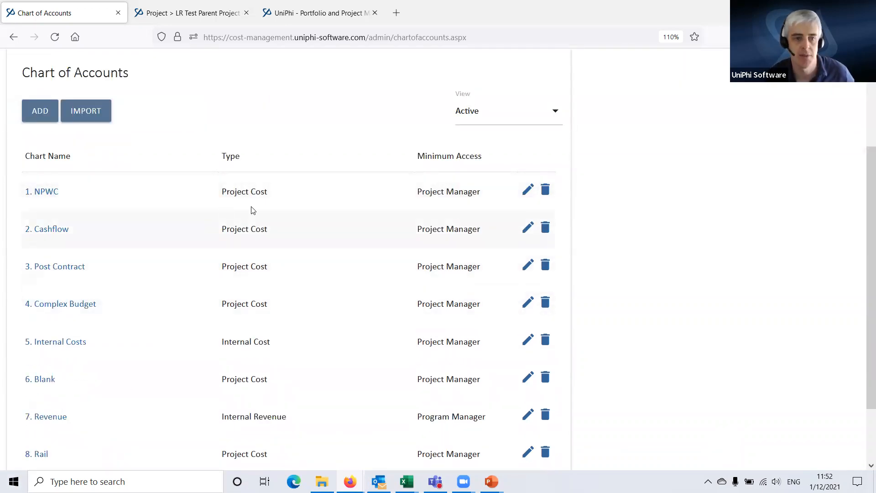
{"action": "scroll", "coordinate": [278, 216], "scroll_direction": "down", "scroll_amount": 2}
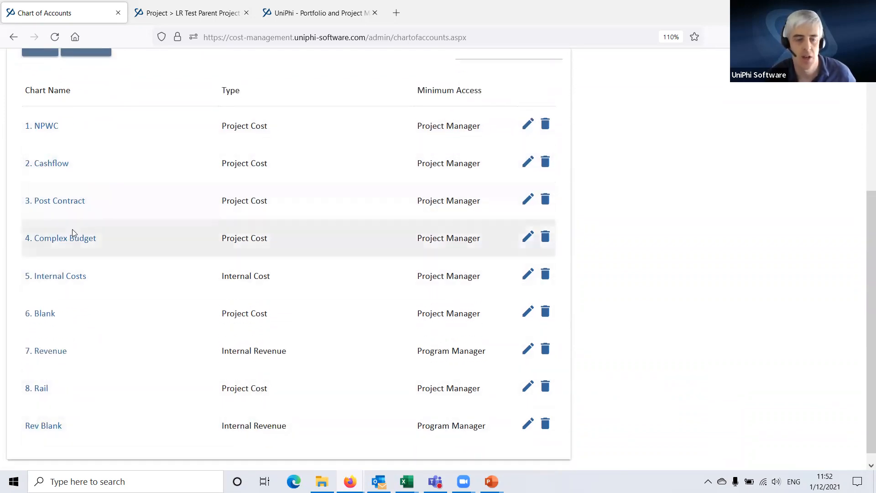
{"action": "scroll", "coordinate": [150, 219], "scroll_direction": "up", "scroll_amount": 4}
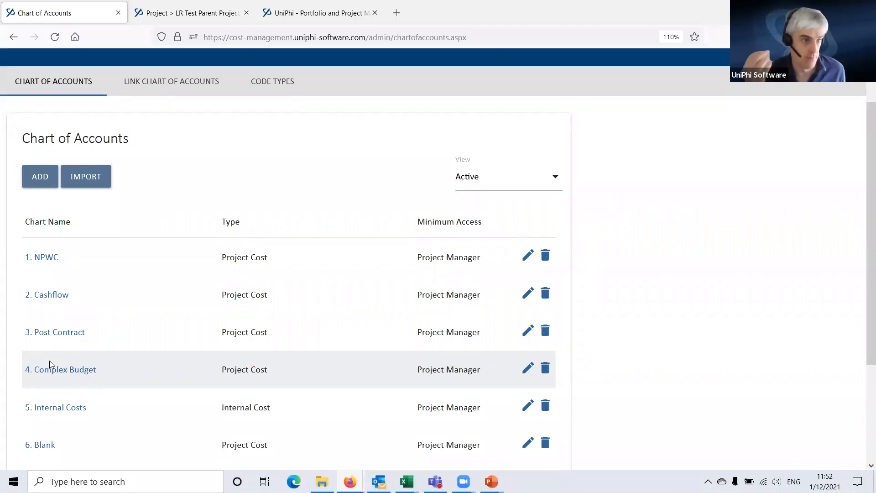
{"action": "scroll", "coordinate": [103, 283], "scroll_direction": "down", "scroll_amount": 3}
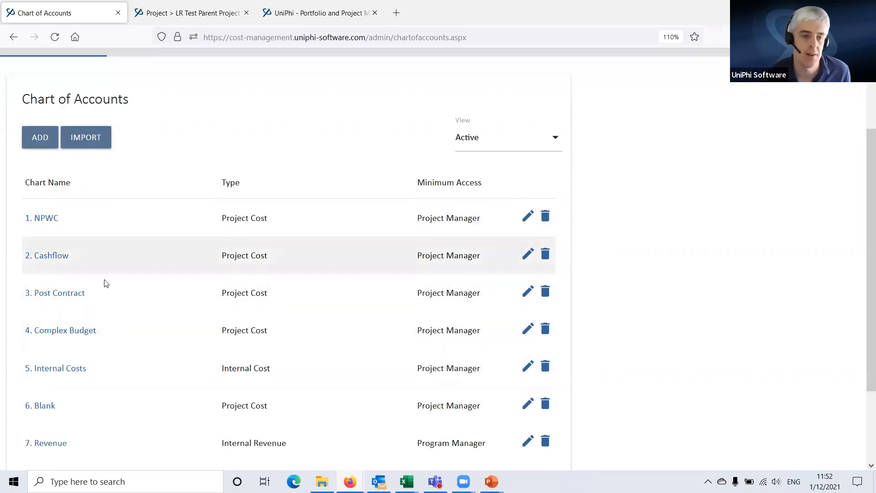
{"action": "left_click", "coordinate": [59, 194]}
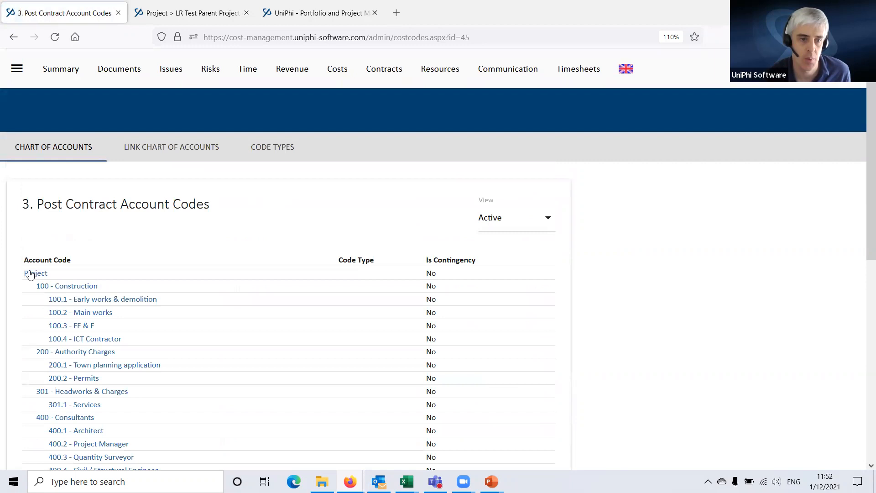
{"action": "scroll", "coordinate": [200, 233], "scroll_direction": "down", "scroll_amount": 3}
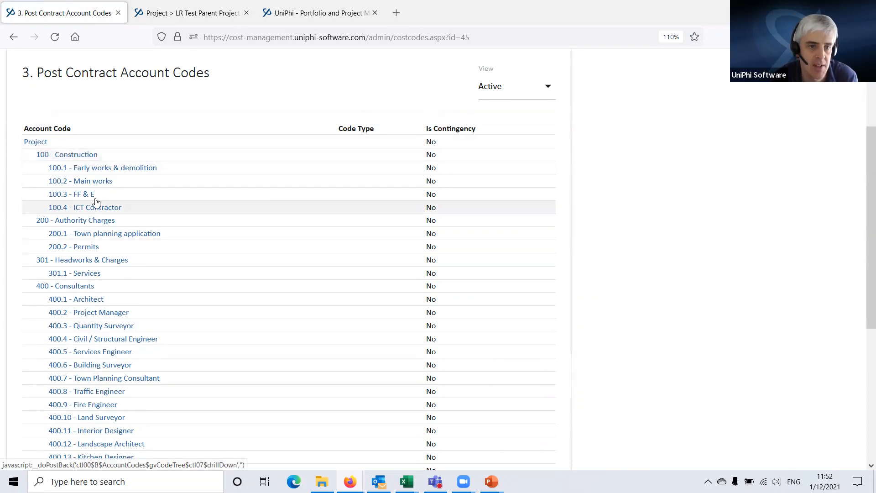
- Look through the account codes of the Post Contract chart and return to the Chart of Accounts list
{"action": "scroll", "coordinate": [96, 306], "scroll_direction": "down", "scroll_amount": 3}
{"action": "scroll", "coordinate": [94, 364], "scroll_direction": "down", "scroll_amount": 2}
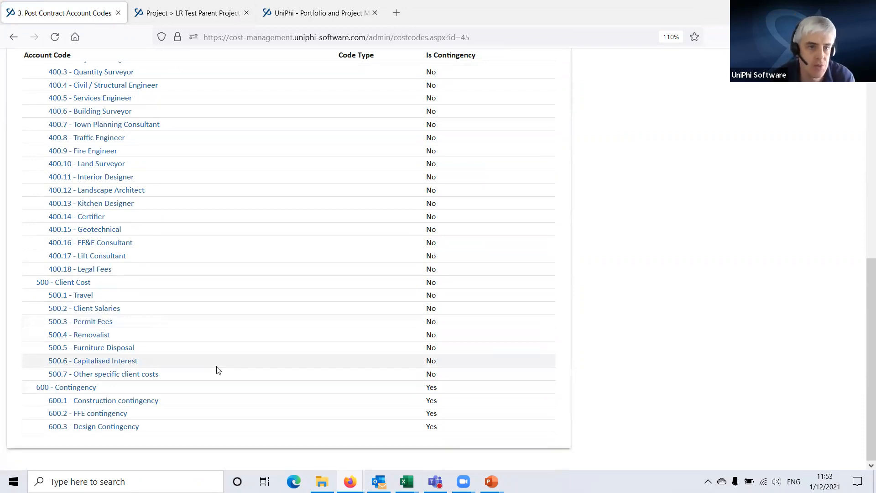
{"action": "scroll", "coordinate": [216, 299], "scroll_direction": "up", "scroll_amount": 2}
{"action": "scroll", "coordinate": [214, 300], "scroll_direction": "up", "scroll_amount": 5}
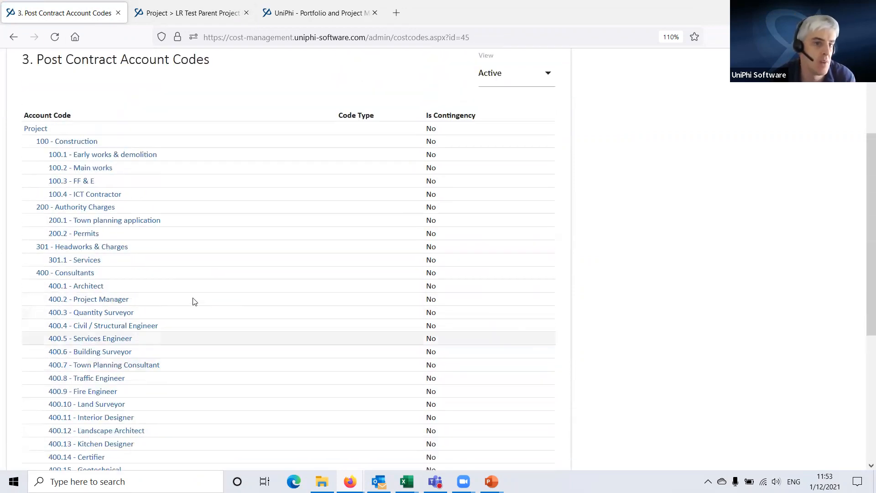
{"action": "left_click", "coordinate": [43, 147]}
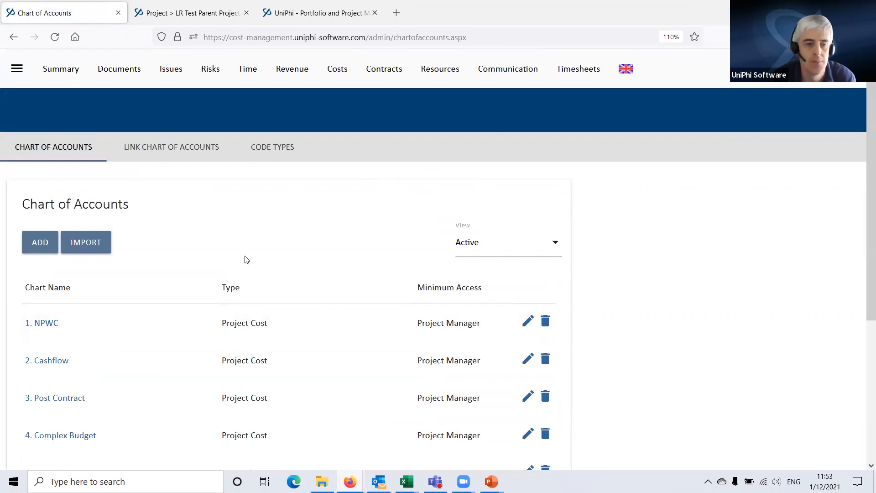
- Open the NPWC chart, examine its account codes and code types, and return to the Chart of Accounts list
{"action": "scroll", "coordinate": [248, 258], "scroll_direction": "down", "scroll_amount": 3}
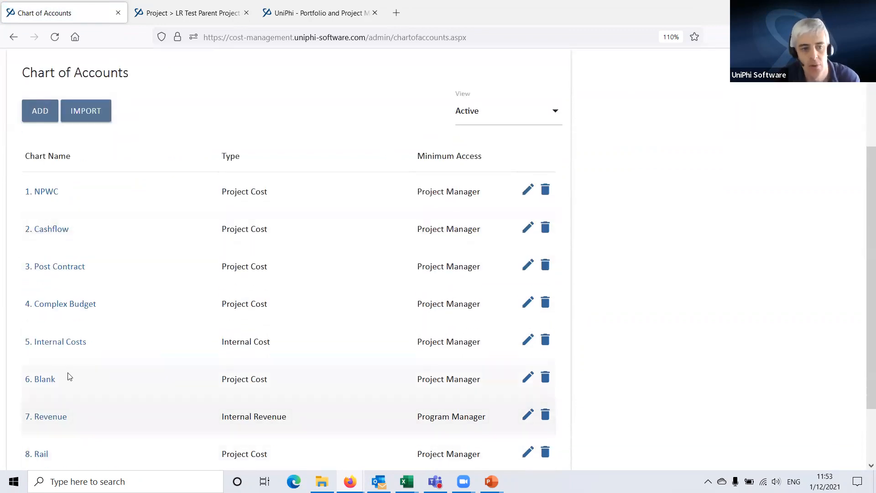
{"action": "left_click", "coordinate": [45, 196]}
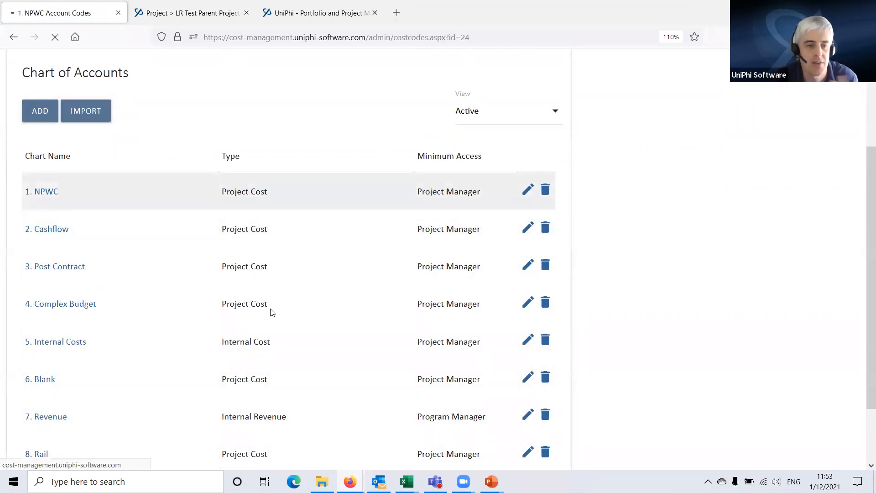
{"action": "scroll", "coordinate": [242, 256], "scroll_direction": "down", "scroll_amount": 2}
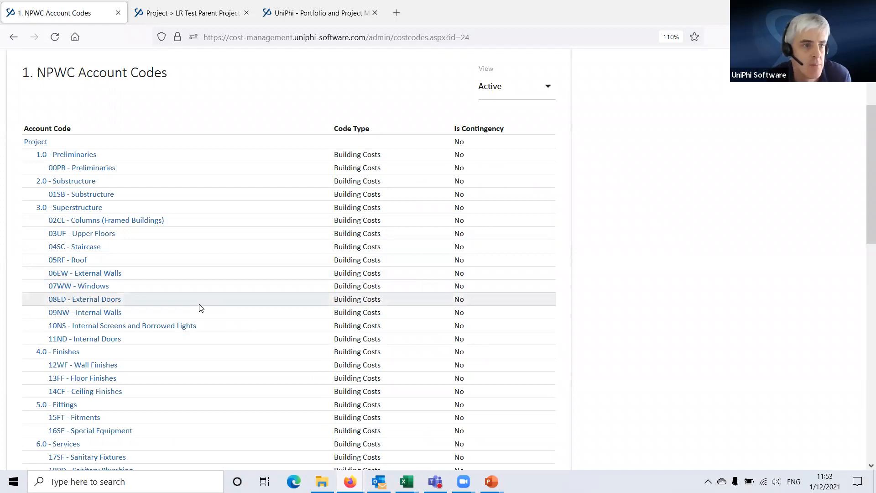
{"action": "scroll", "coordinate": [272, 280], "scroll_direction": "down", "scroll_amount": 5}
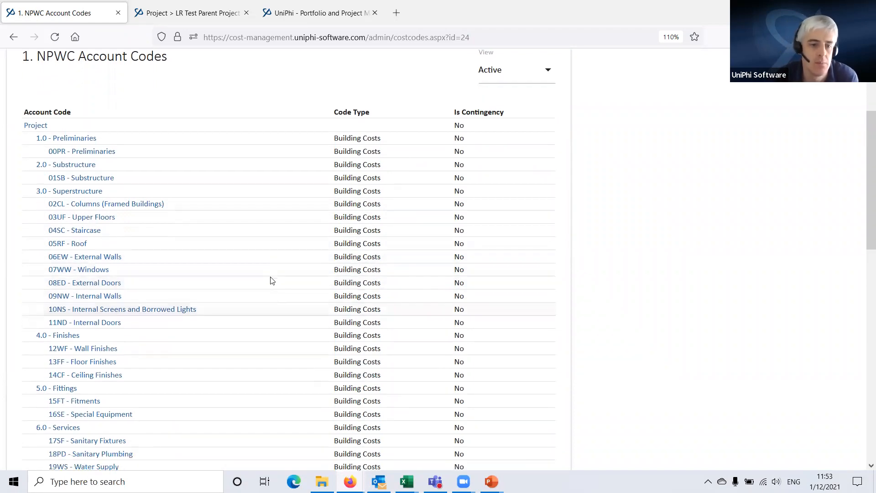
{"action": "scroll", "coordinate": [294, 273], "scroll_direction": "down", "scroll_amount": 3}
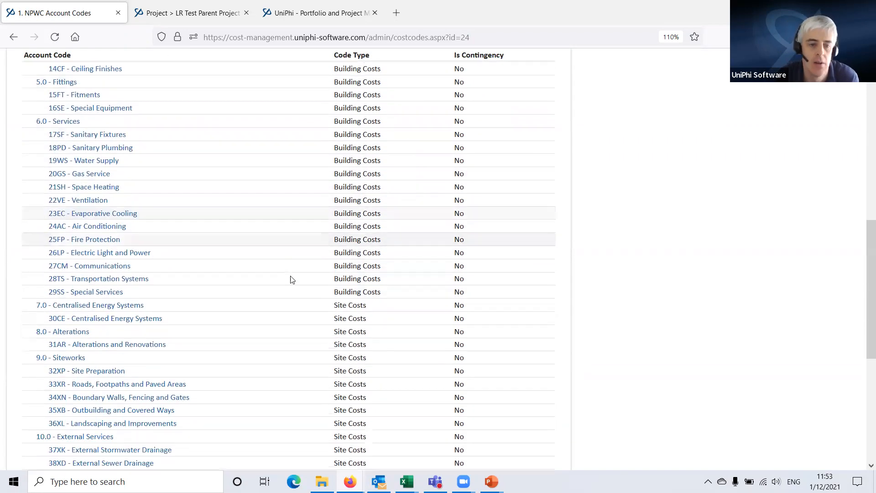
{"action": "scroll", "coordinate": [298, 278], "scroll_direction": "down", "scroll_amount": 7}
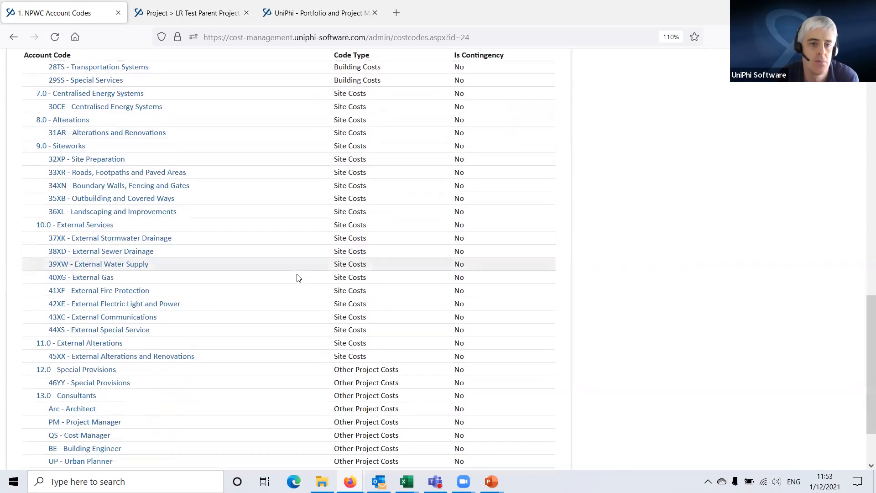
{"action": "scroll", "coordinate": [60, 157], "scroll_direction": "up", "scroll_amount": 5}
{"action": "scroll", "coordinate": [61, 157], "scroll_direction": "up", "scroll_amount": 12}
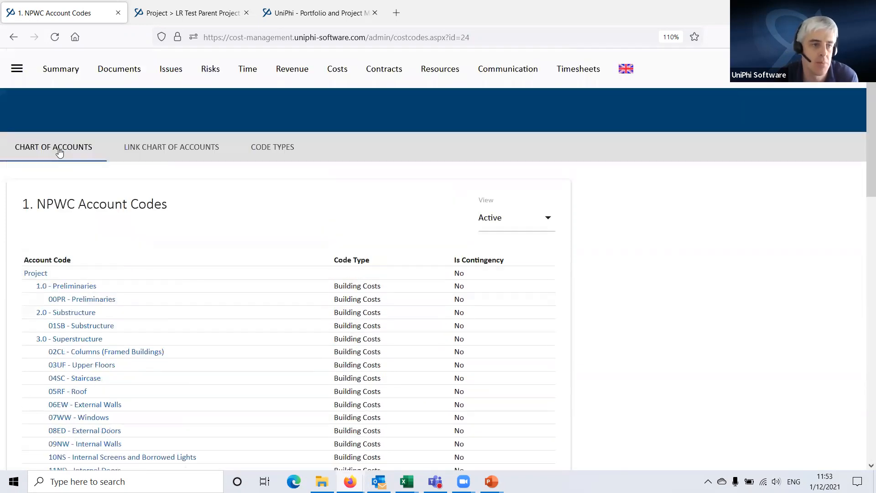
{"action": "left_click", "coordinate": [88, 155]}
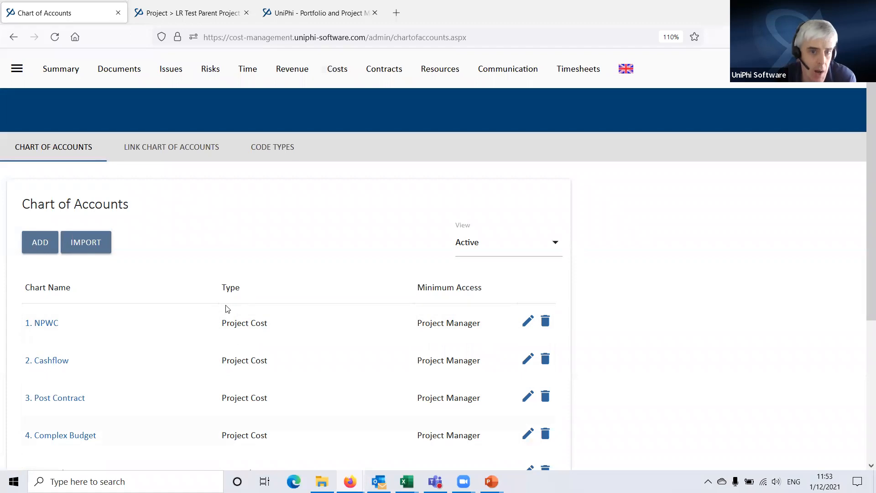
- Examine the Project Cost, Internal Cost and Internal Revenue types and the minimum access of the listed charts of accounts
{"action": "left_click_drag", "start_coordinate": [224, 325], "coordinate": [288, 329]}
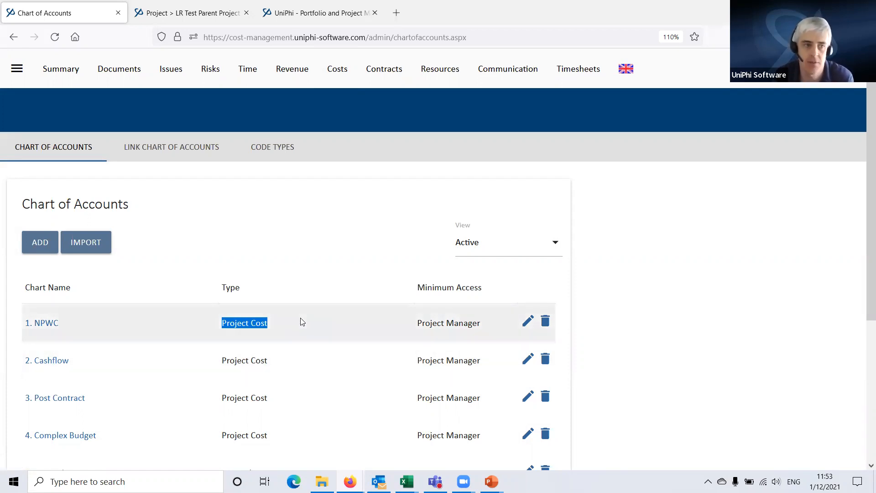
{"action": "scroll", "coordinate": [301, 322], "scroll_direction": "down", "scroll_amount": 4}
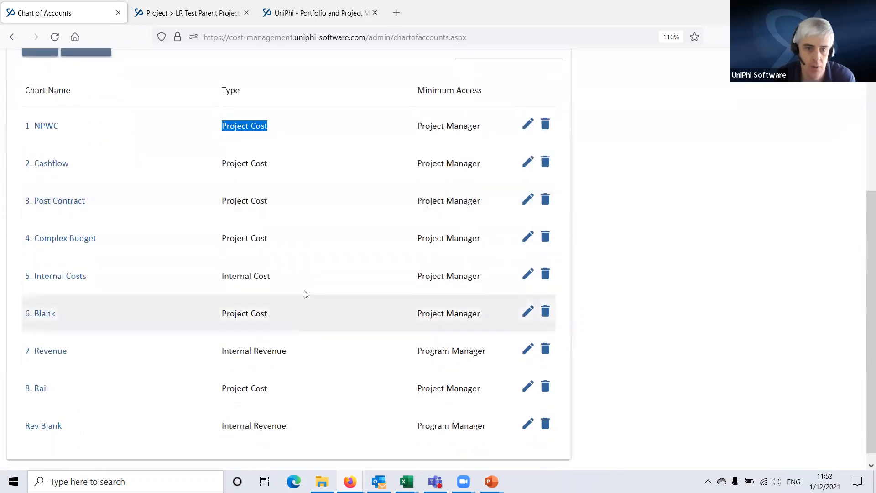
{"action": "left_click", "coordinate": [225, 275]}
{"action": "left_click_drag", "start_coordinate": [225, 275], "coordinate": [275, 276]}
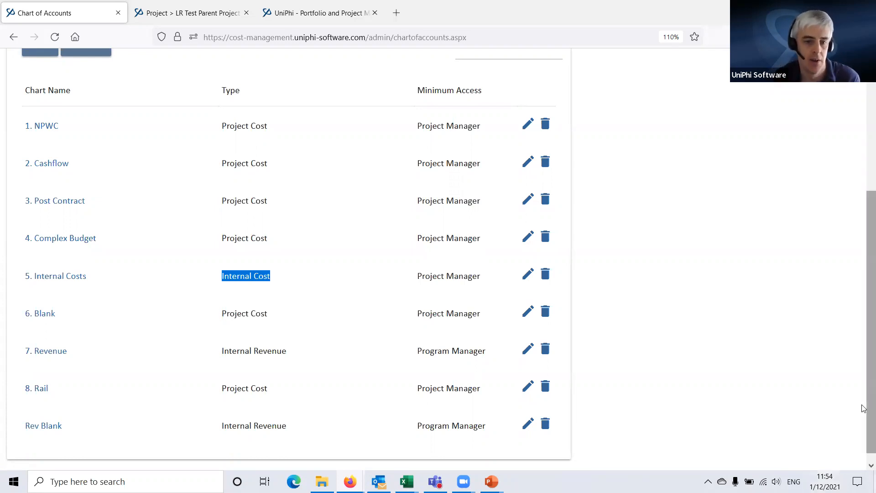
{"action": "left_click_drag", "start_coordinate": [292, 350], "coordinate": [199, 351]}
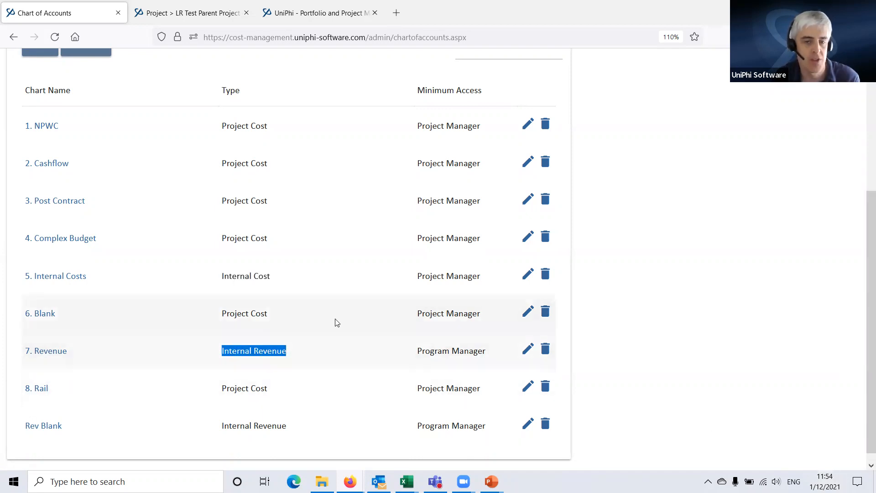
{"action": "scroll", "coordinate": [336, 323], "scroll_direction": "up", "scroll_amount": 5}
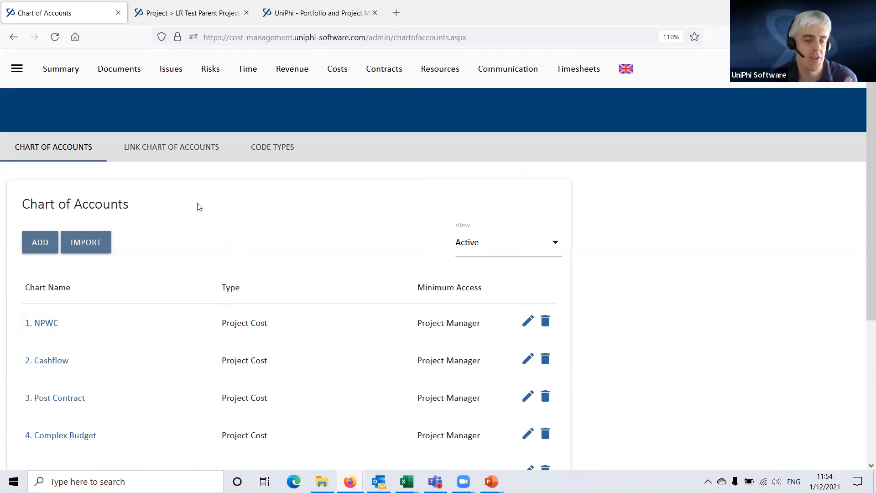
{"action": "scroll", "coordinate": [198, 204], "scroll_direction": "down", "scroll_amount": 3}
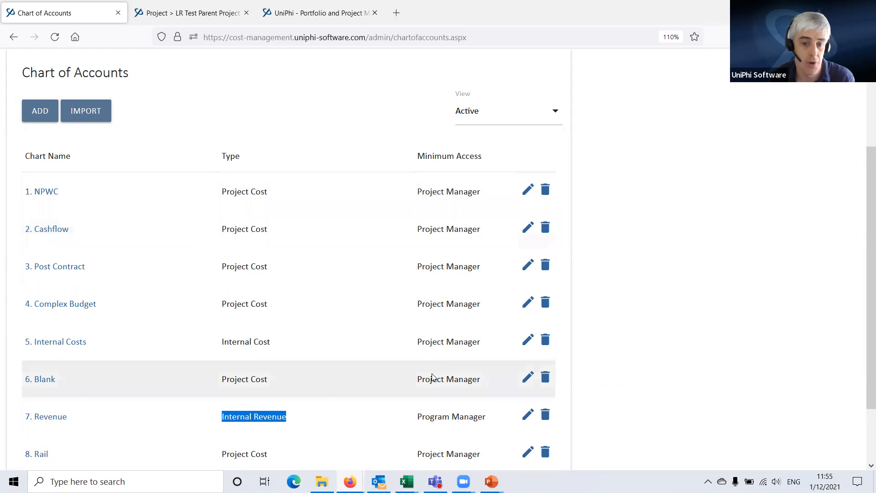
{"action": "scroll", "coordinate": [428, 354], "scroll_direction": "down", "scroll_amount": 2}
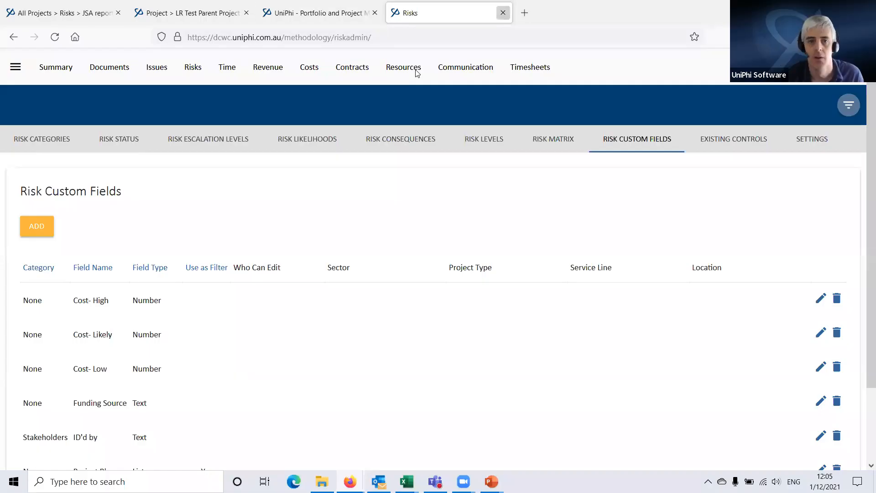
- Close the Risks configuration page and open the documents of the LR Test Parent Project
{"action": "key", "text": "ctrl+w"}
{"action": "key", "text": "ctrl+shift+Tab"}
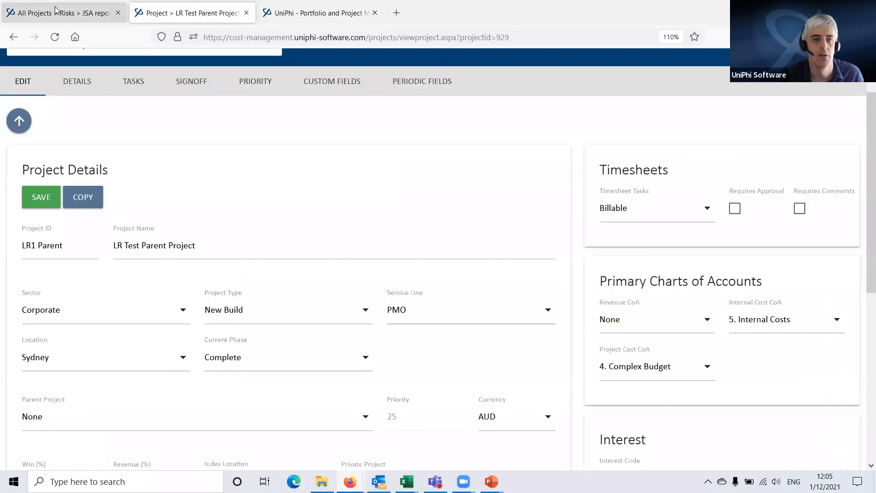
{"action": "left_click", "coordinate": [106, 77]}
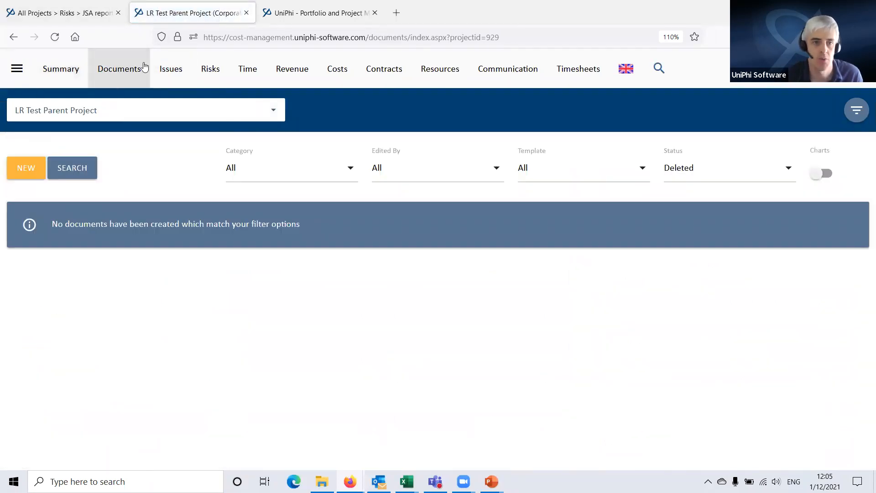
- Filter the documents to the Contract Admin category and switch the project selection to All Projects
{"action": "left_click", "coordinate": [251, 170]}
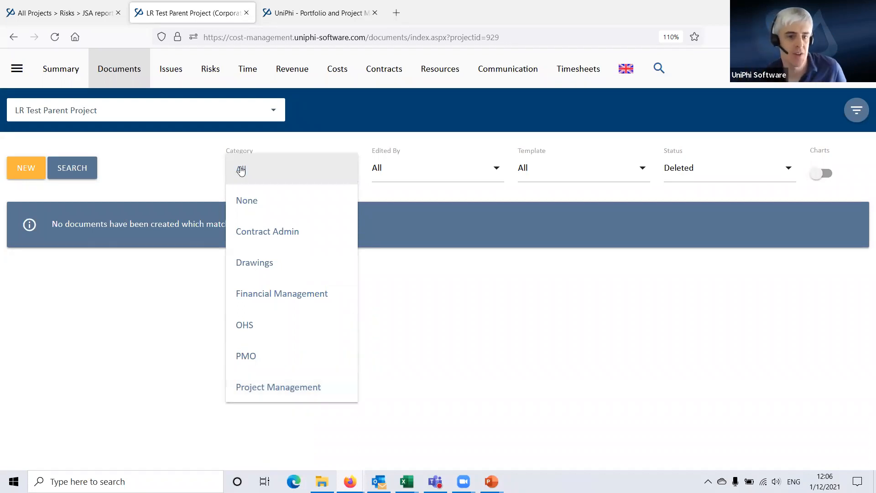
{"action": "left_click", "coordinate": [286, 235]}
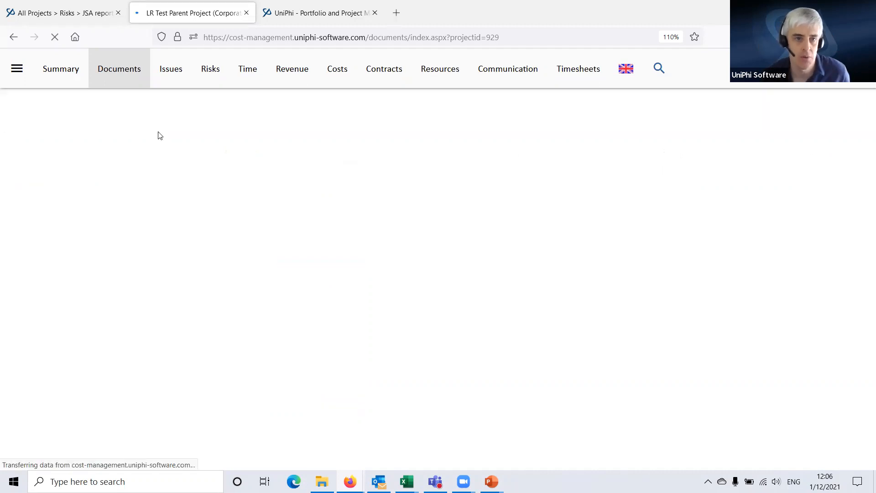
{"action": "left_click", "coordinate": [131, 118]}
{"action": "type", "text": "all"}
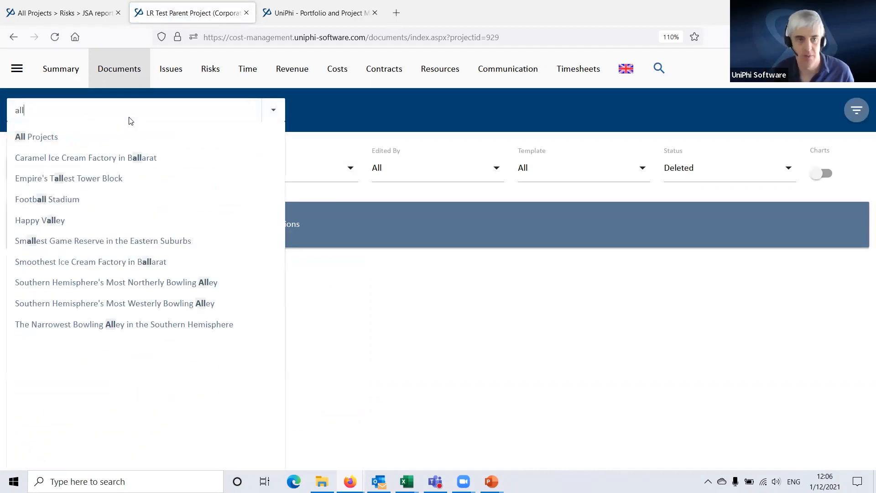
{"action": "key", "text": "Return"}
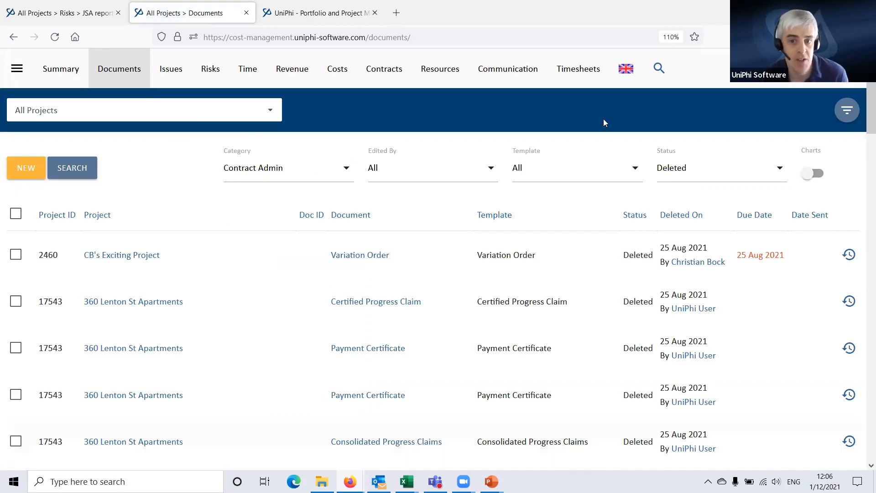
- Filter the document list by the Project Manager Instructions template
{"action": "left_click", "coordinate": [571, 171]}
{"action": "scroll", "coordinate": [623, 375], "scroll_direction": "down", "scroll_amount": 5}
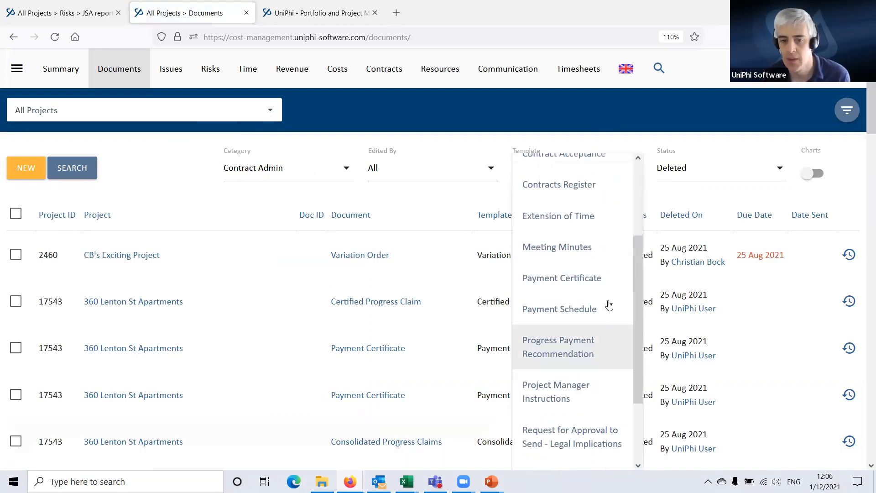
{"action": "scroll", "coordinate": [593, 329], "scroll_direction": "up", "scroll_amount": 3}
{"action": "scroll", "coordinate": [580, 360], "scroll_direction": "down", "scroll_amount": 3}
{"action": "left_click", "coordinate": [589, 301]}
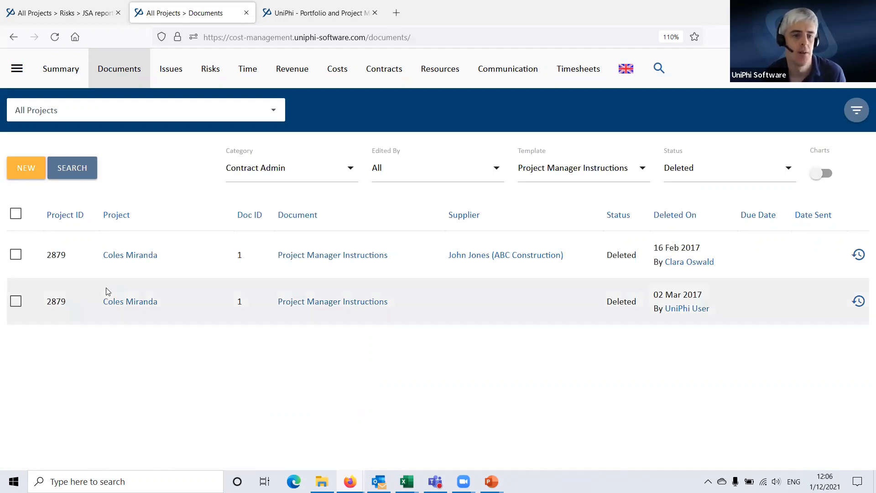
- Try the document status filter with All, then set it to Open
{"action": "left_click", "coordinate": [736, 173]}
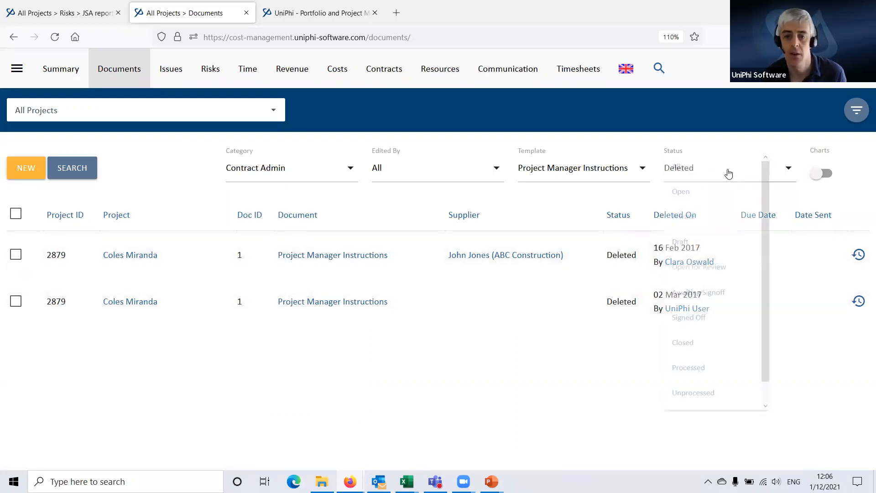
{"action": "scroll", "coordinate": [730, 205], "scroll_direction": "up", "scroll_amount": 1}
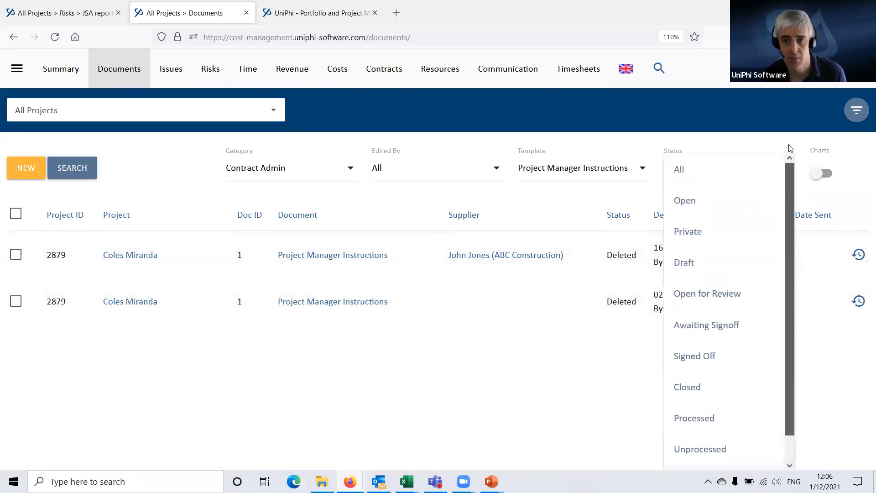
{"action": "left_click", "coordinate": [720, 175]}
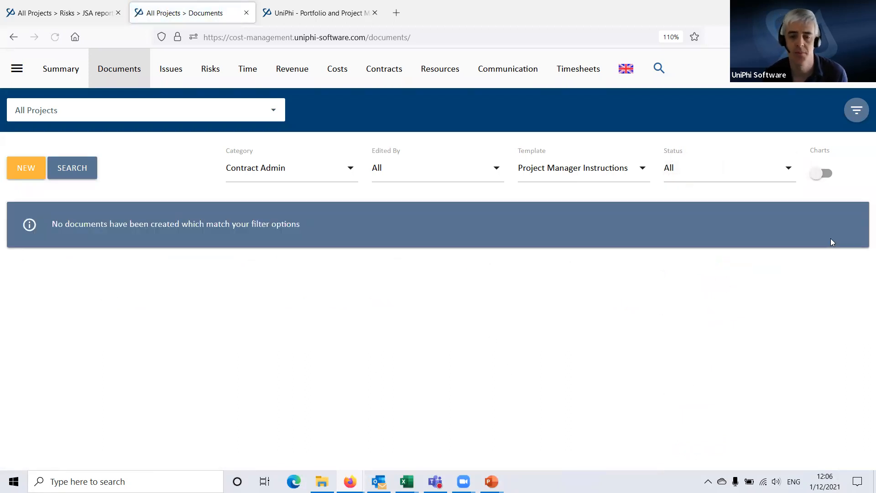
{"action": "left_click", "coordinate": [688, 173]}
{"action": "left_click", "coordinate": [697, 199]}
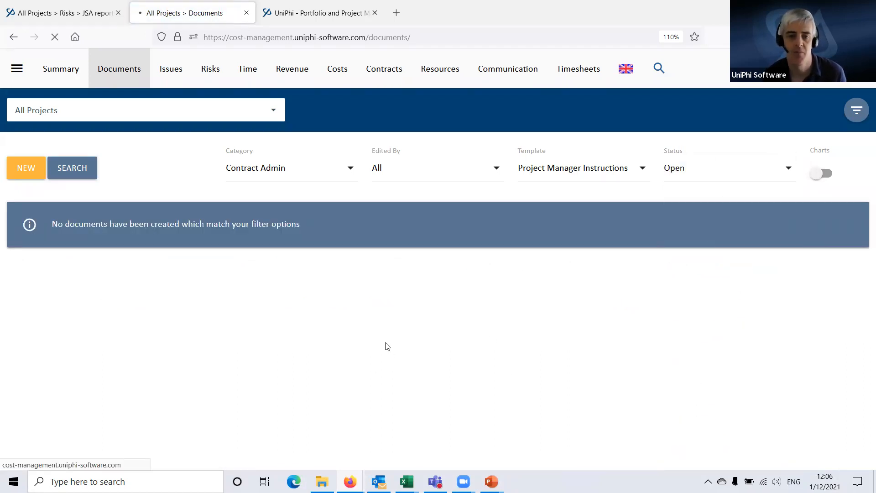
- Filter the open documents by the Payment Certificate template
{"action": "left_click", "coordinate": [585, 169]}
{"action": "left_click_drag", "start_coordinate": [643, 360], "coordinate": [635, 276]}
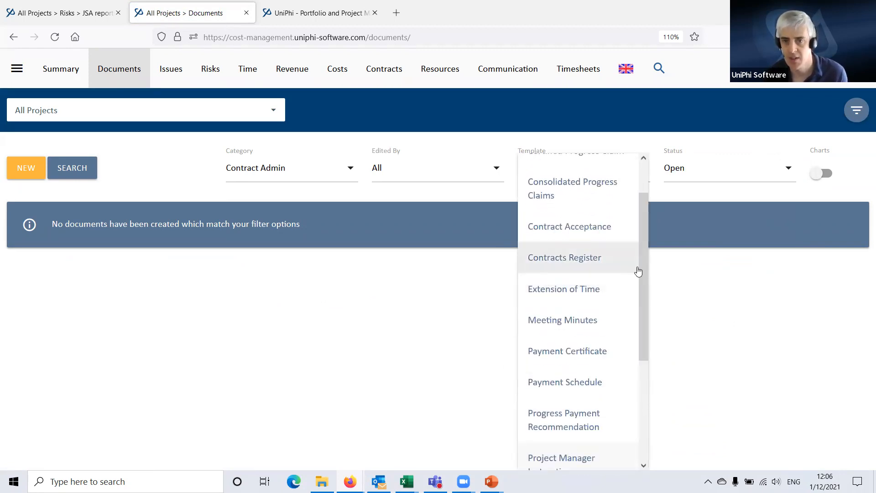
{"action": "left_click", "coordinate": [591, 352]}
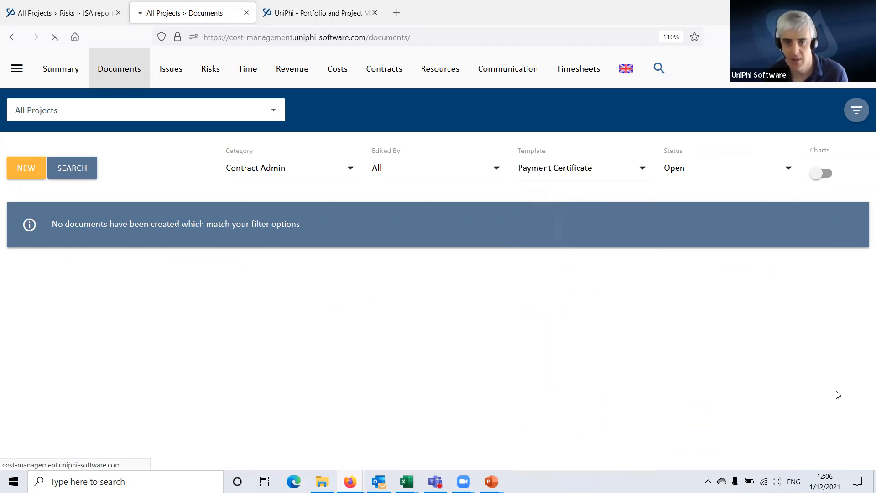
- Set the template filter of the open Contract Admin documents to Variation Order
{"action": "left_click", "coordinate": [591, 169]}
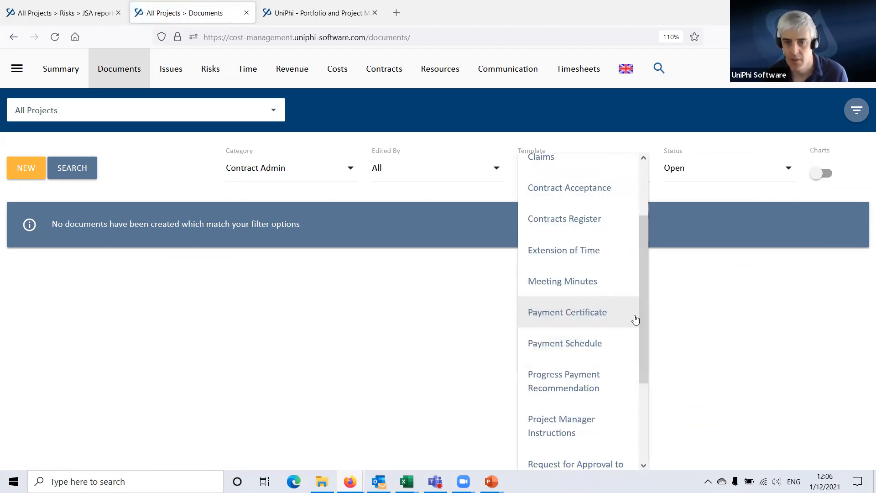
{"action": "left_click_drag", "start_coordinate": [643, 309], "coordinate": [642, 415]}
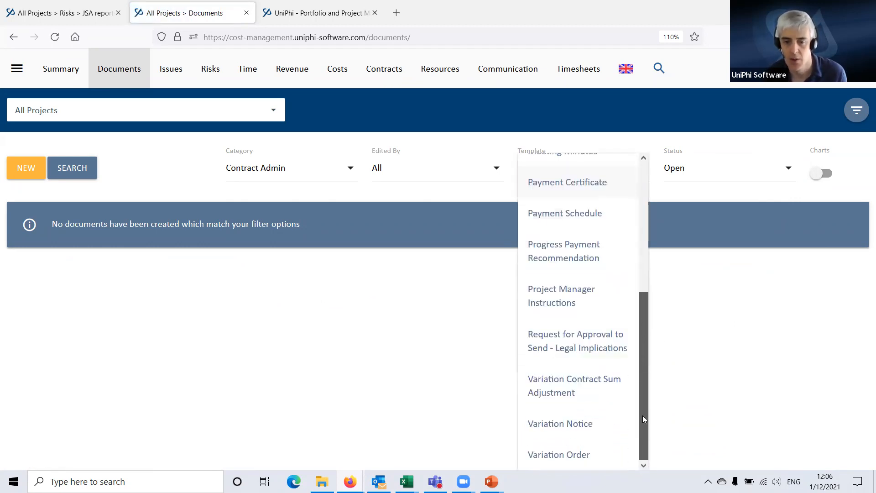
{"action": "left_click", "coordinate": [567, 455]}
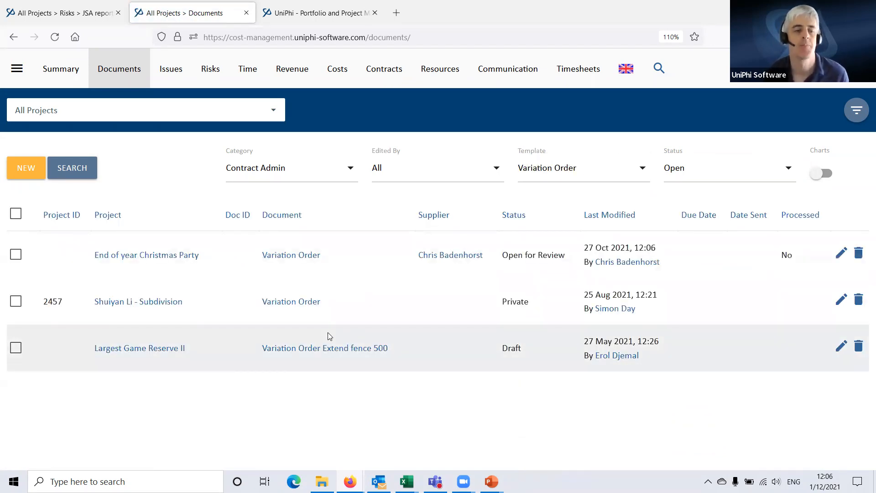
- Keep the Contract Admin category, filter the documents by the Aged Care portfolio and set the template filter to All
{"action": "left_click", "coordinate": [293, 170]}
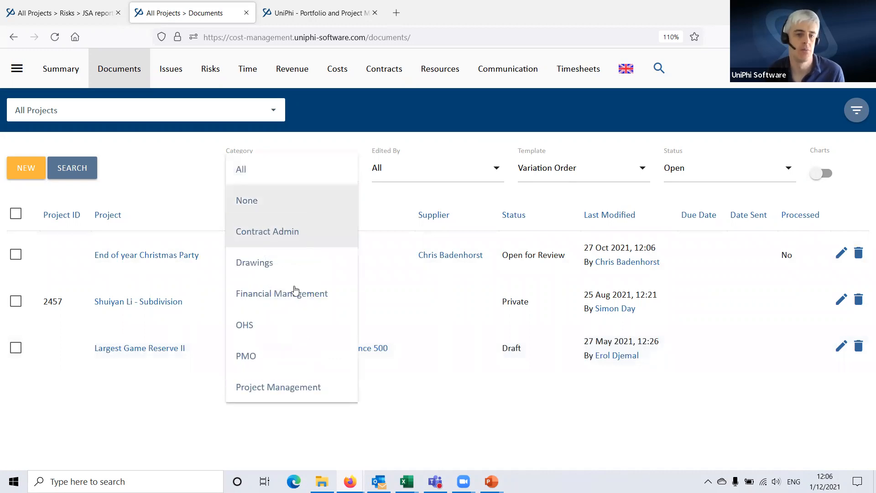
{"action": "left_click", "coordinate": [301, 242]}
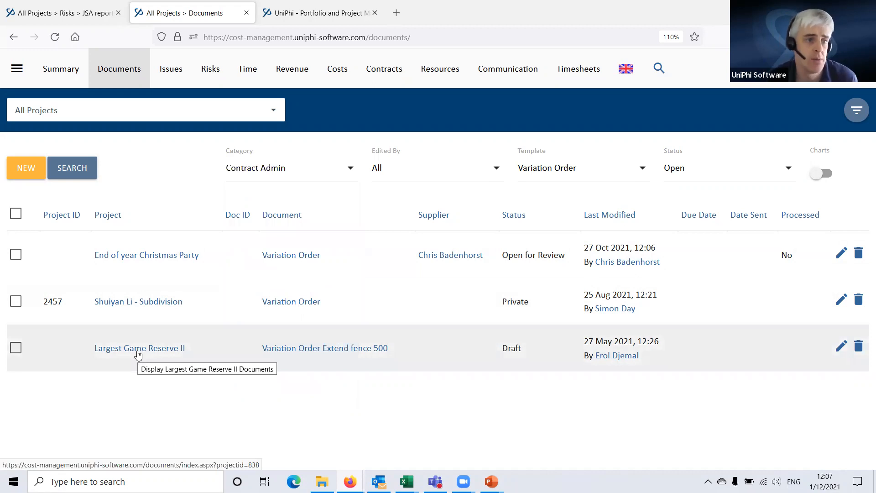
{"action": "left_click", "coordinate": [857, 113]}
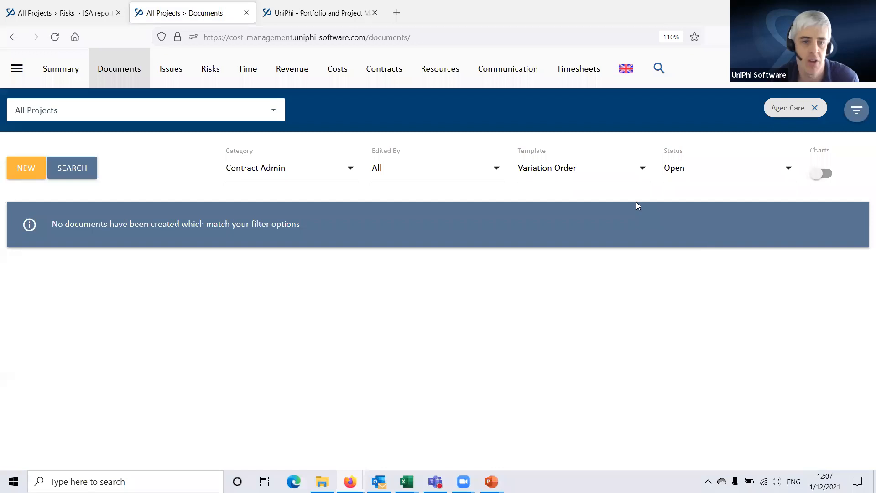
{"action": "left_click", "coordinate": [551, 179]}
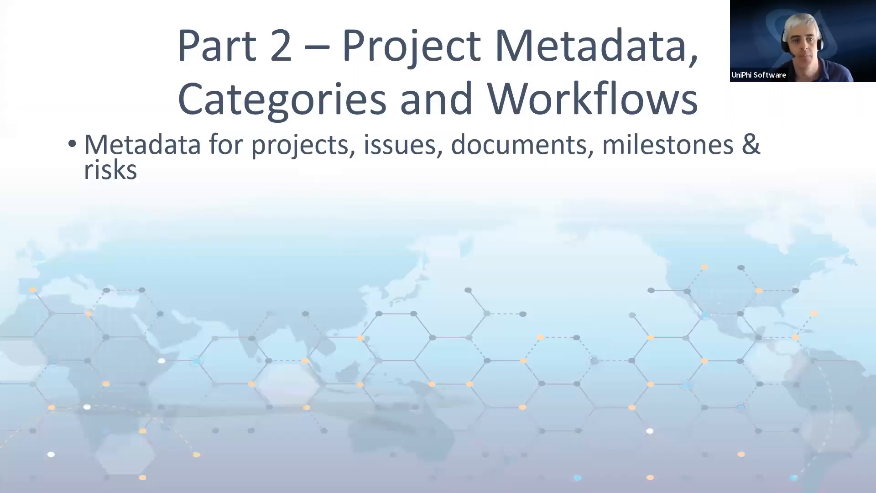
{"action": "key", "text": "Right"}
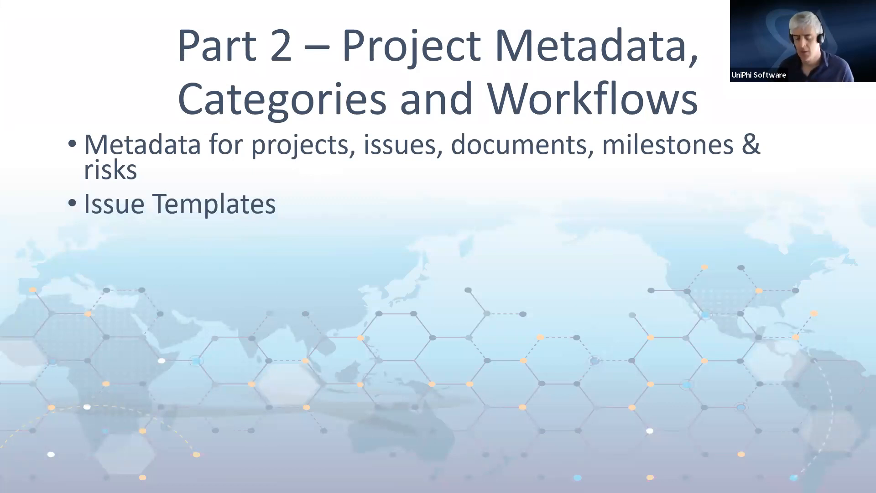
{"action": "key", "text": "Right"}
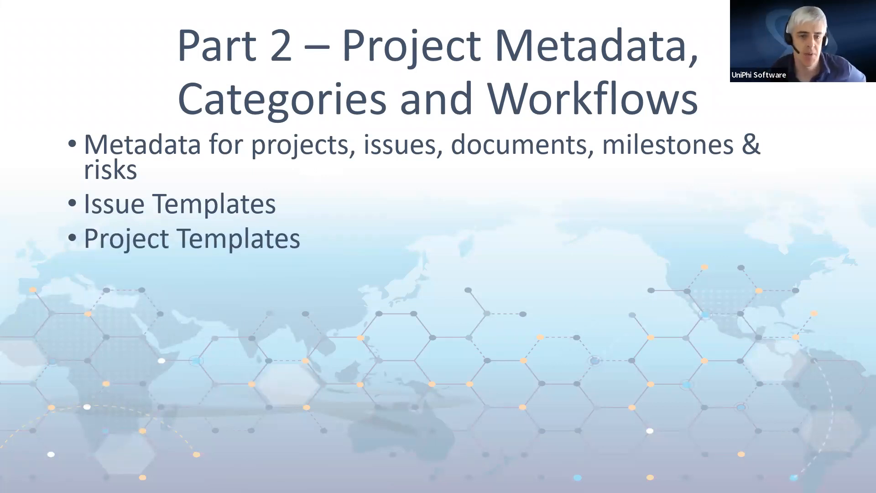
{"action": "key", "text": "Right"}
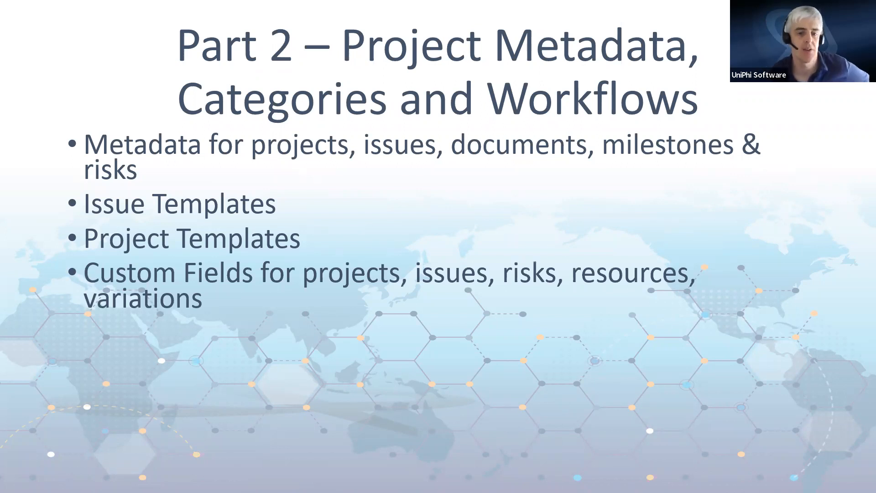
{"action": "key", "text": "Right"}
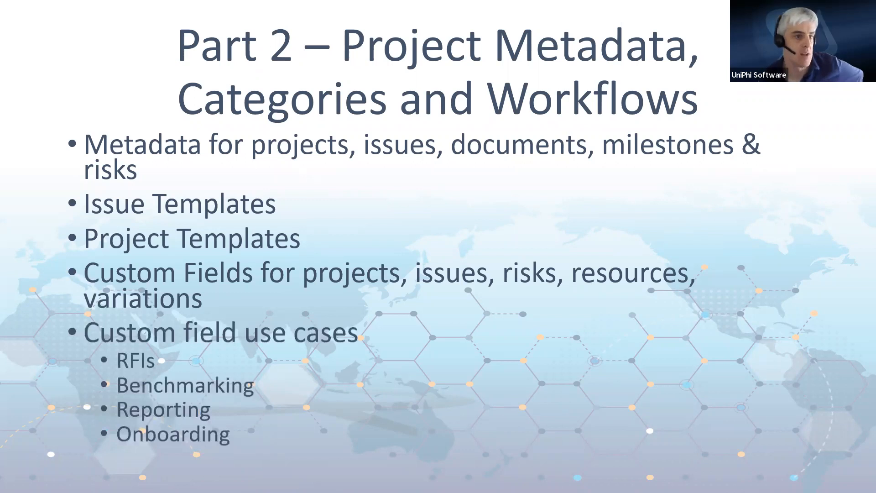
{"action": "key", "text": "Left"}
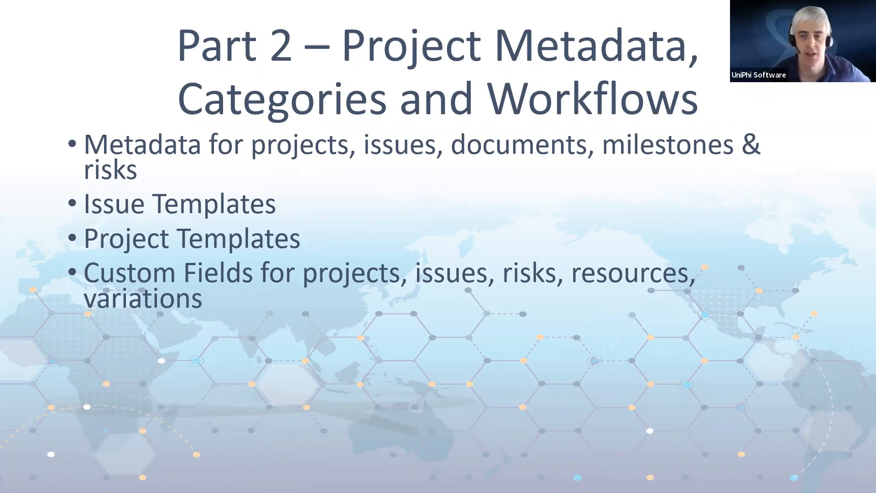
- Switch back to the UniPhi browser window and open the Issues configuration page
{"action": "key", "text": "alt+Tab"}
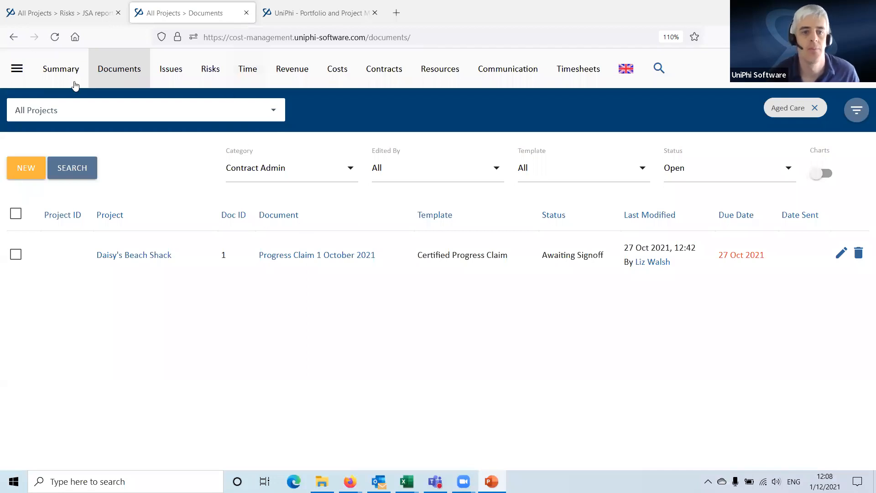
{"action": "left_click", "coordinate": [17, 69]}
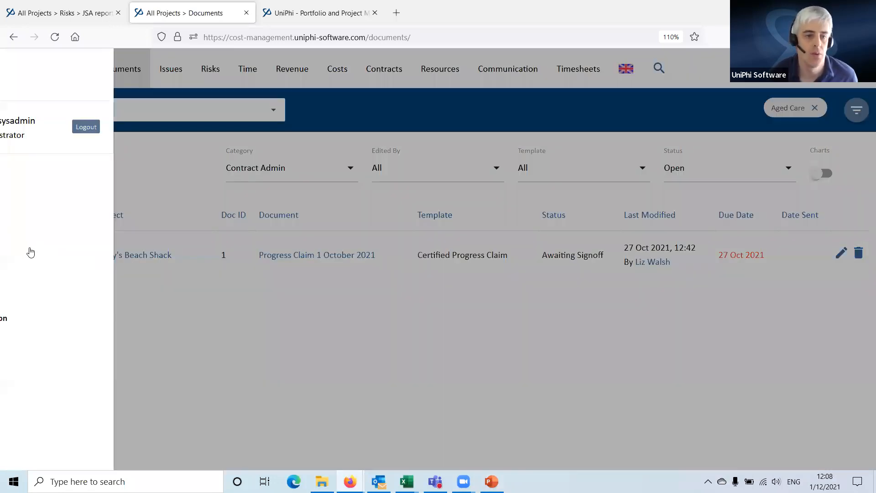
{"action": "left_click", "coordinate": [34, 260]}
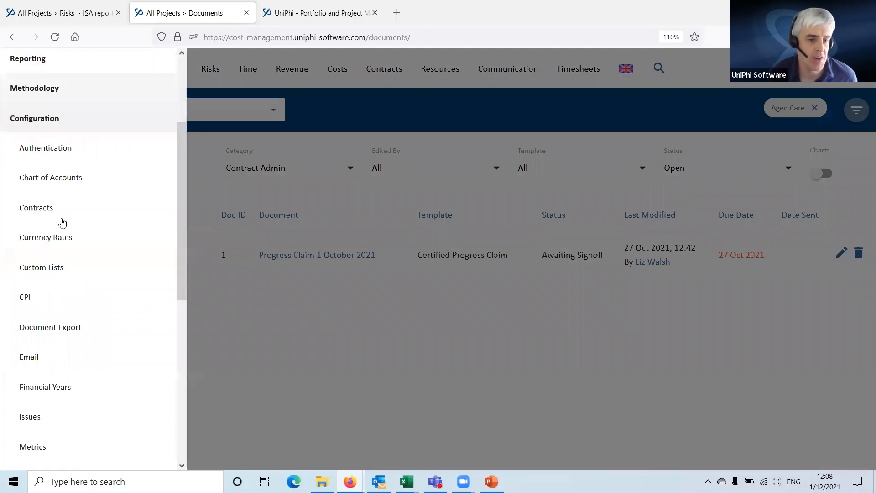
{"action": "scroll", "coordinate": [49, 274], "scroll_direction": "up", "scroll_amount": 4}
{"action": "scroll", "coordinate": [55, 283], "scroll_direction": "down", "scroll_amount": 7}
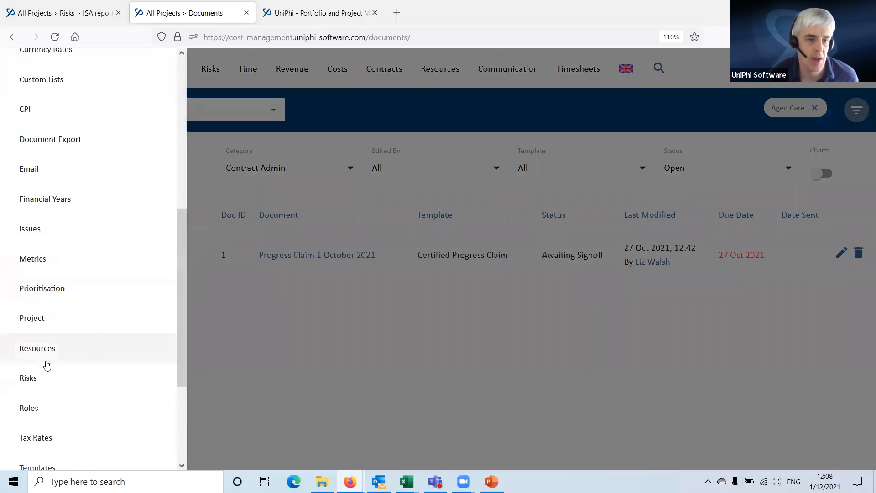
{"action": "left_click", "coordinate": [30, 232]}
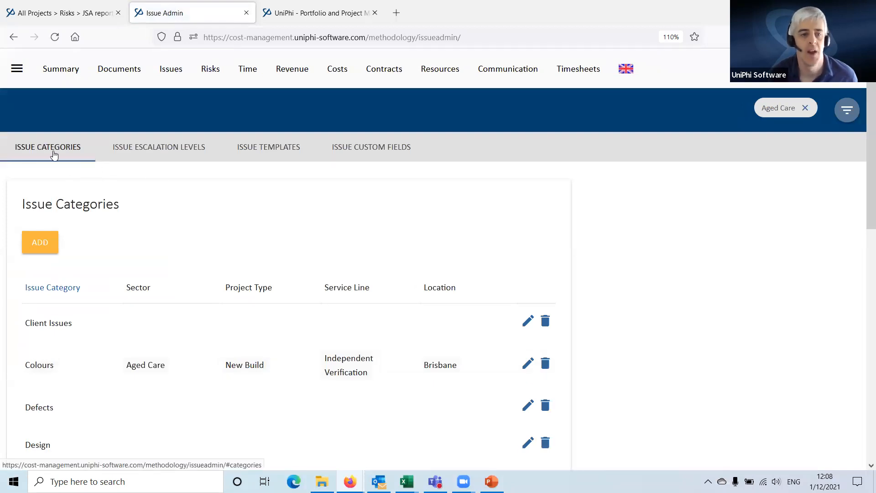
- View the issue escalation levels and highlight the Steering Committee level
{"action": "left_click", "coordinate": [178, 150]}
{"action": "scroll", "coordinate": [80, 288], "scroll_direction": "down", "scroll_amount": 2}
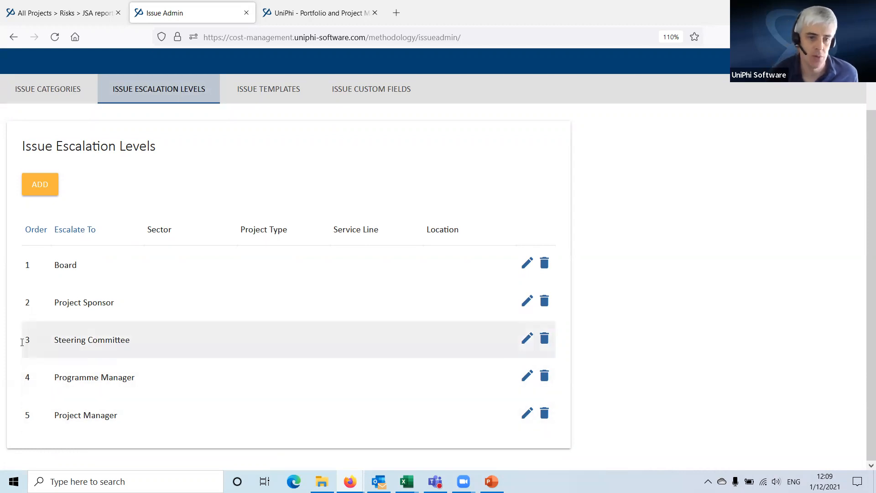
{"action": "left_click_drag", "start_coordinate": [49, 339], "coordinate": [168, 345]}
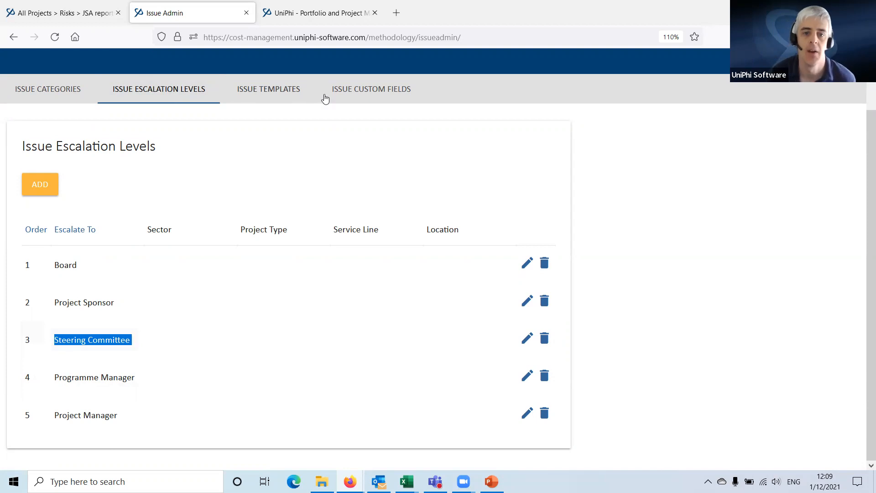
- Examine the issue templates, including the Contract Dispute - AS4122 template with its due days, actions and assigned roles
{"action": "left_click", "coordinate": [262, 90]}
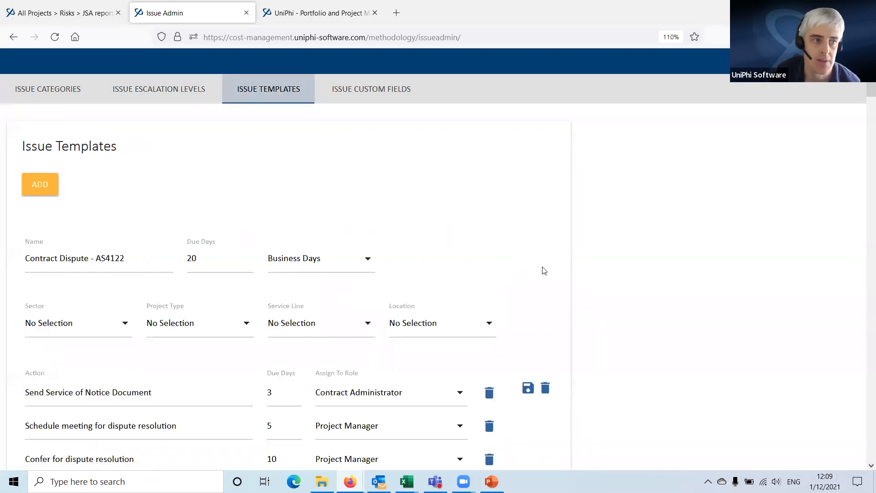
{"action": "scroll", "coordinate": [556, 255], "scroll_direction": "down", "scroll_amount": 2}
{"action": "scroll", "coordinate": [555, 255], "scroll_direction": "up", "scroll_amount": 3}
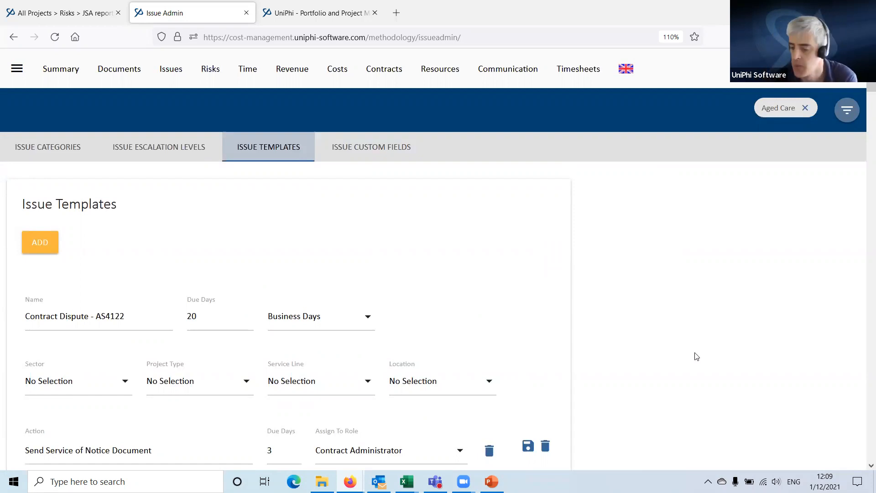
{"action": "scroll", "coordinate": [724, 418], "scroll_direction": "down", "scroll_amount": 5}
{"action": "scroll", "coordinate": [324, 355], "scroll_direction": "up", "scroll_amount": 6}
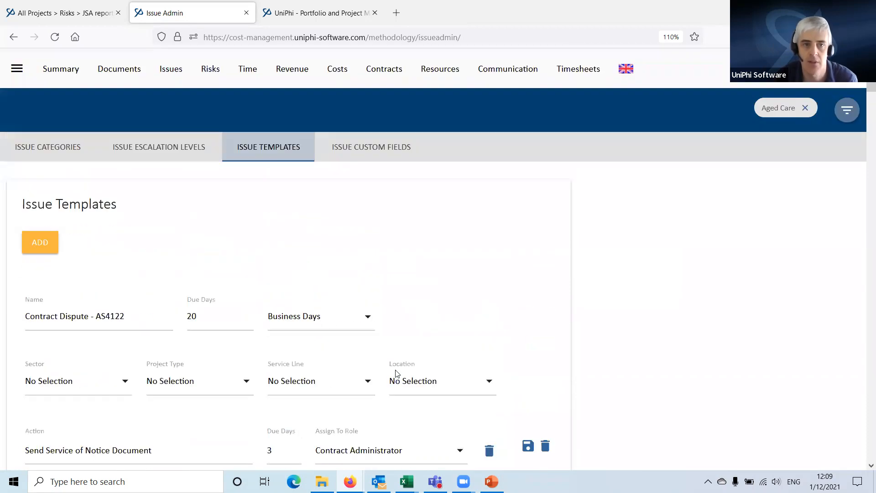
- Open the issues list for all projects and remove the Aged Care portfolio filter
{"action": "left_click", "coordinate": [80, 14]}
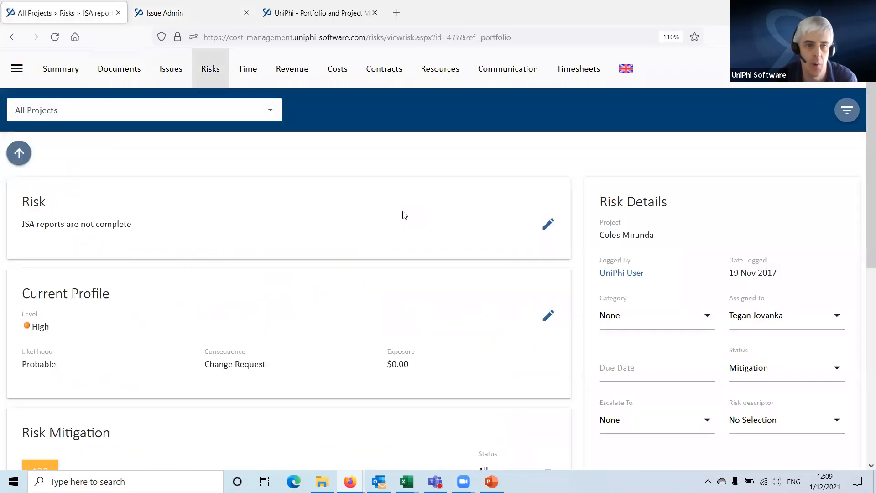
{"action": "left_click", "coordinate": [173, 72]}
{"action": "left_click", "coordinate": [104, 120]}
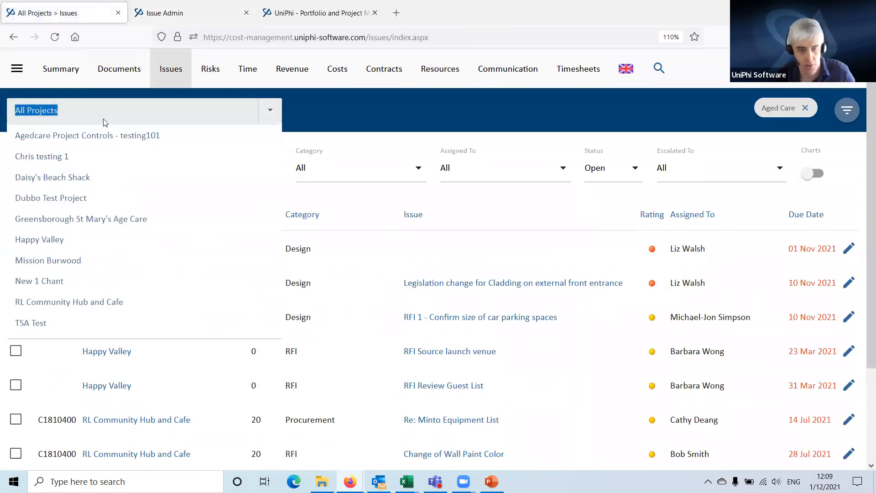
{"action": "type", "text": "m"}
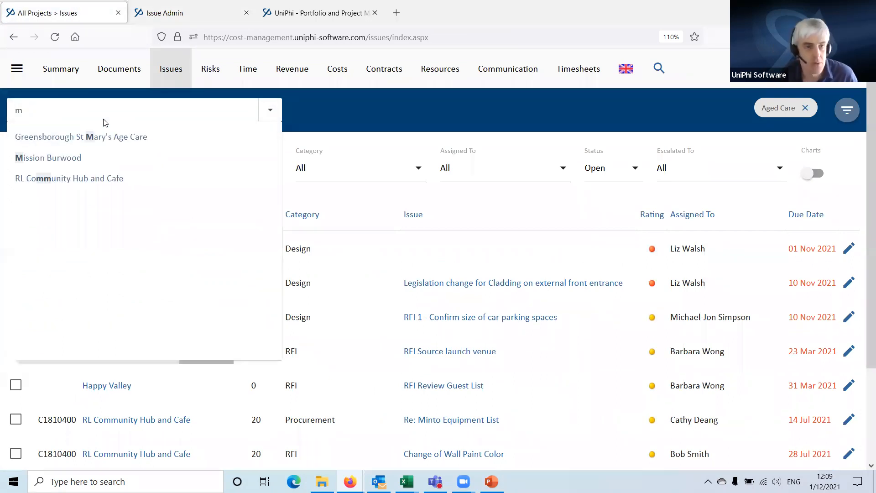
{"action": "key", "text": "BackSpace"}
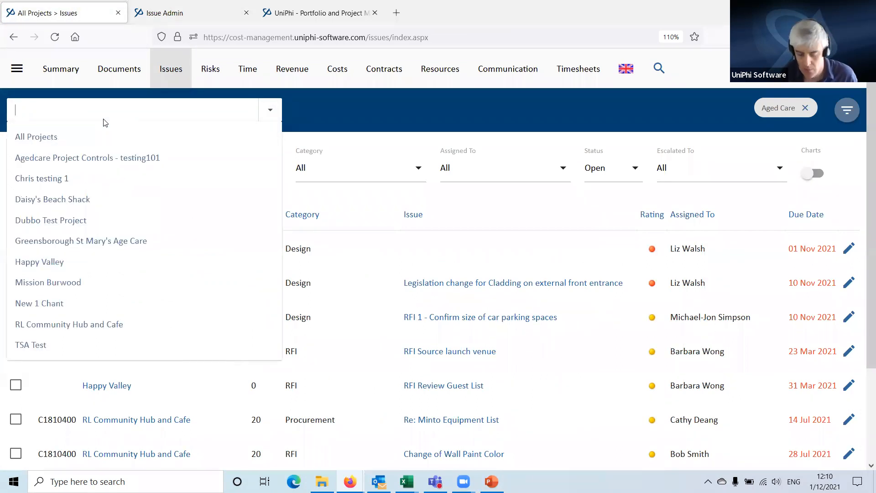
{"action": "left_click", "coordinate": [811, 108]}
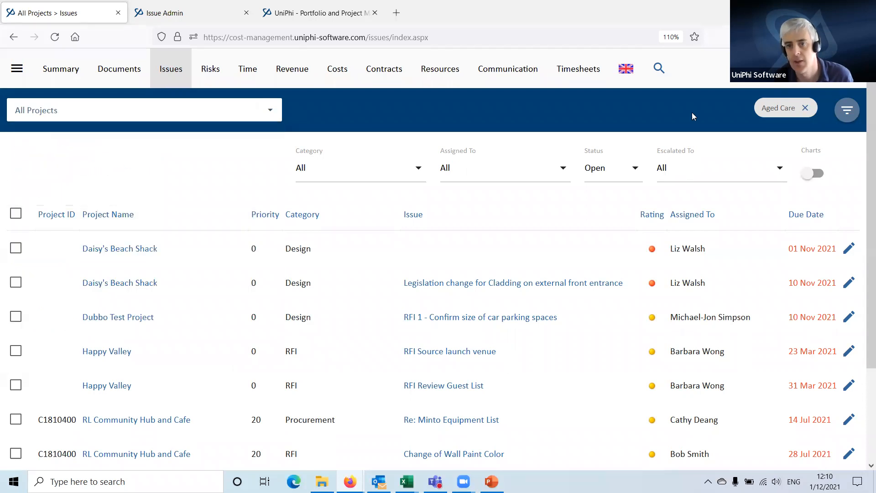
{"action": "left_click", "coordinate": [809, 111]}
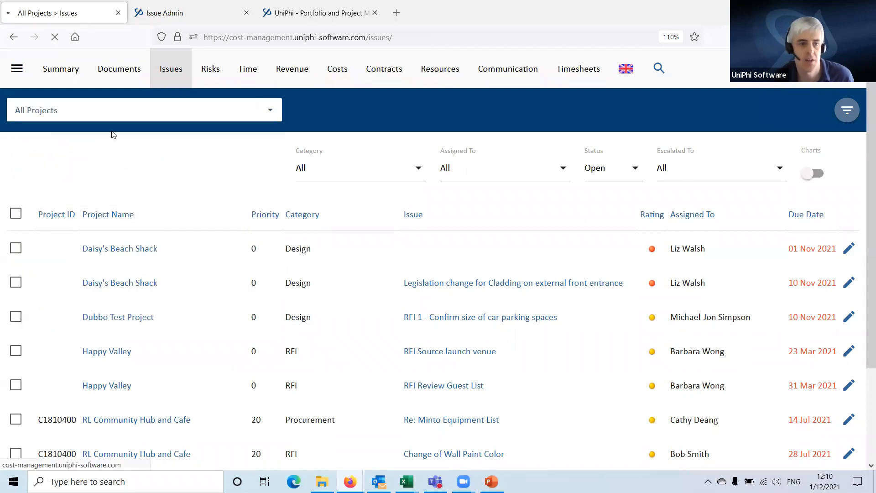
- Search the project selector for "head" and select McClive Enterprises Worldwide Headquarters
{"action": "left_click", "coordinate": [115, 118]}
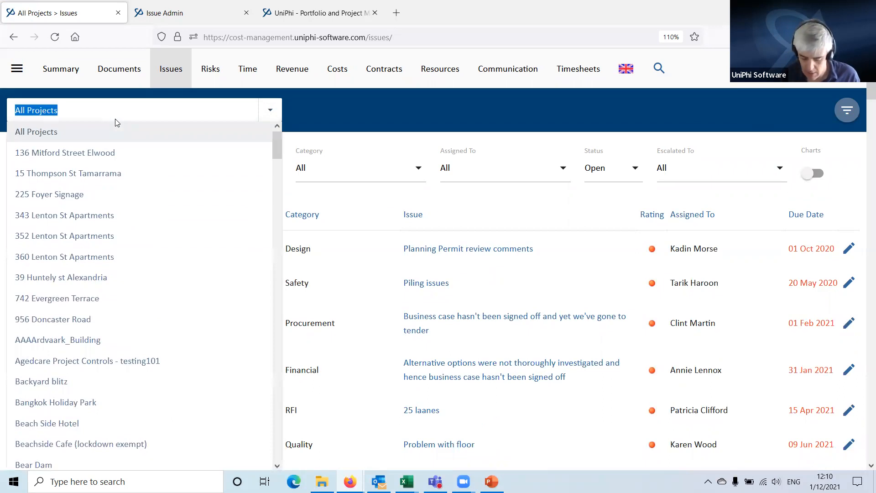
{"action": "type", "text": "head"}
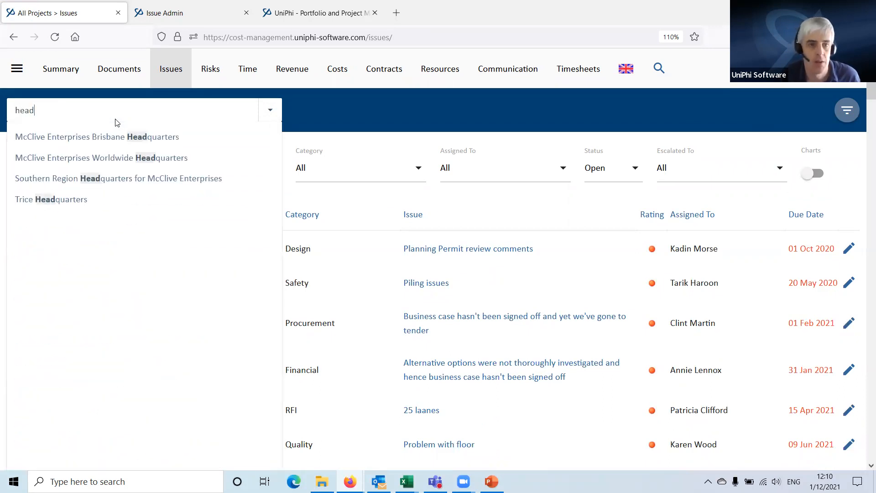
{"action": "key", "text": "Down"}
{"action": "key", "text": "Down"}
{"action": "key", "text": "Return"}
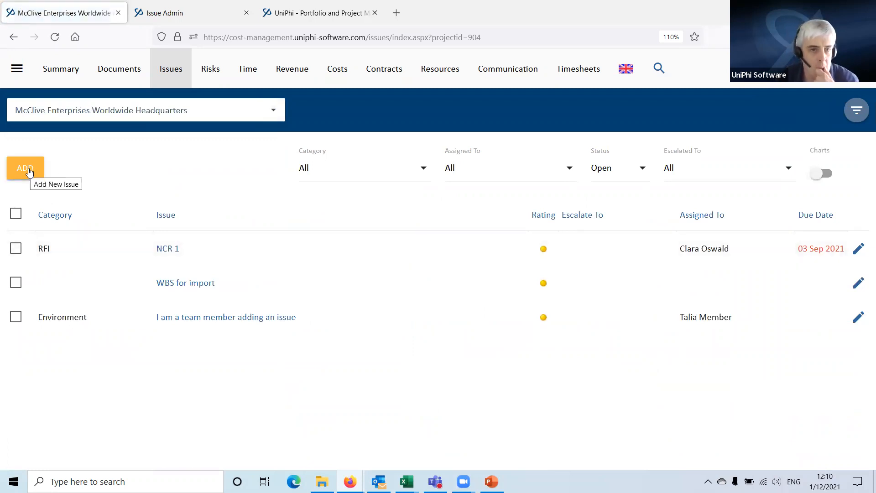
- Start a new issue described as "What on earth is that blob on the drawing?" with category RFI and external reference 4
{"action": "left_click", "coordinate": [28, 170]}
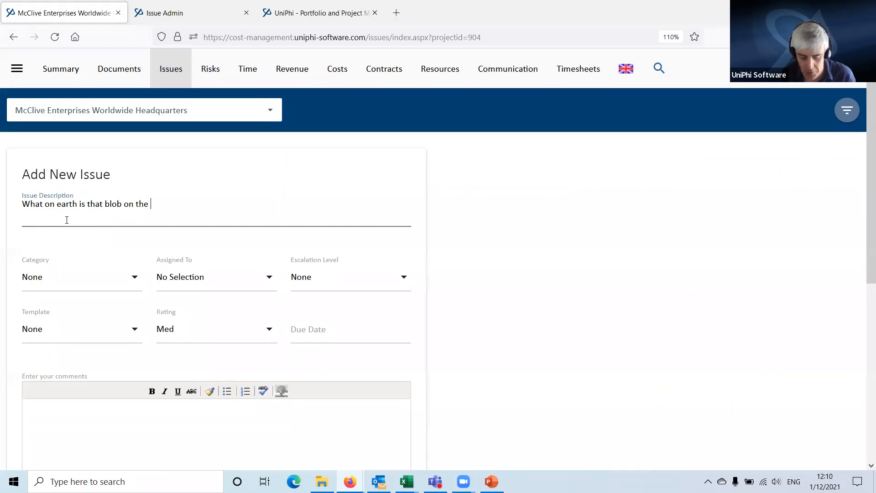
{"action": "type", "text": "wing?"}
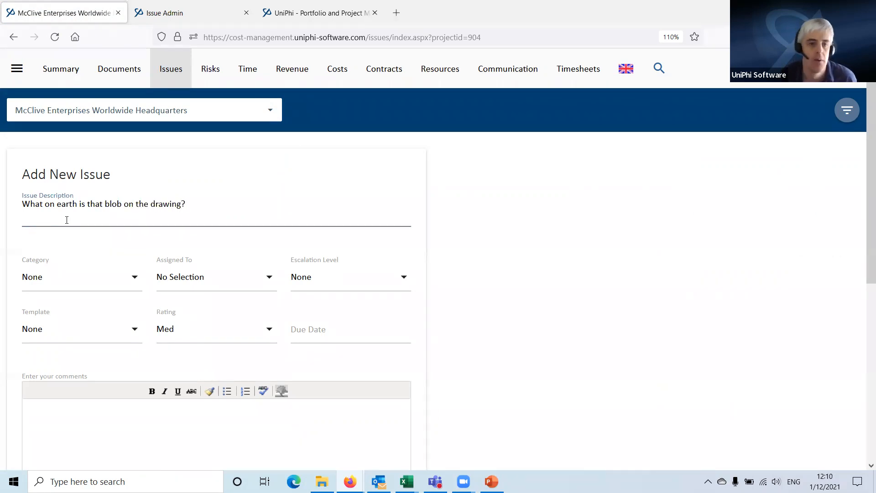
{"action": "left_click", "coordinate": [84, 283]}
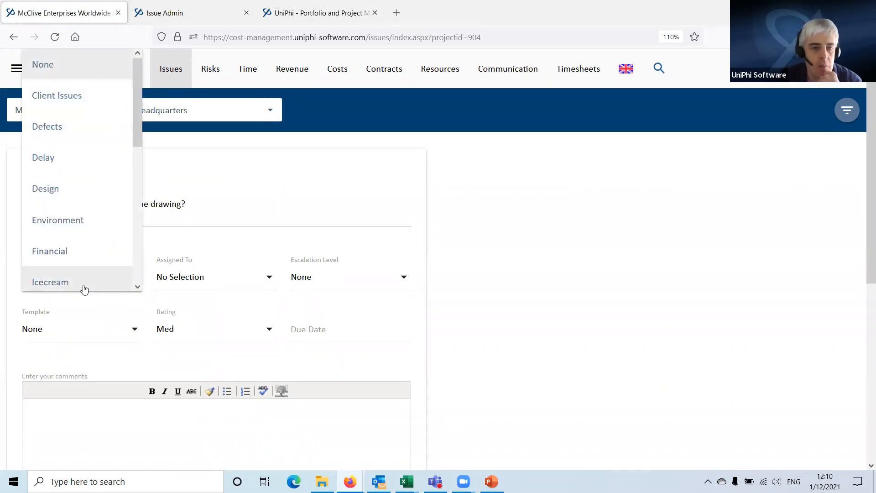
{"action": "scroll", "coordinate": [76, 210], "scroll_direction": "down", "scroll_amount": 6}
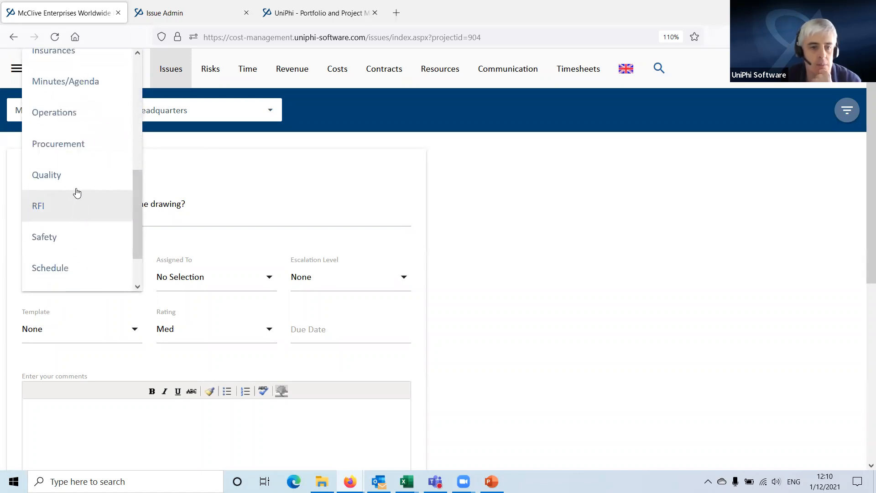
{"action": "left_click", "coordinate": [78, 206]}
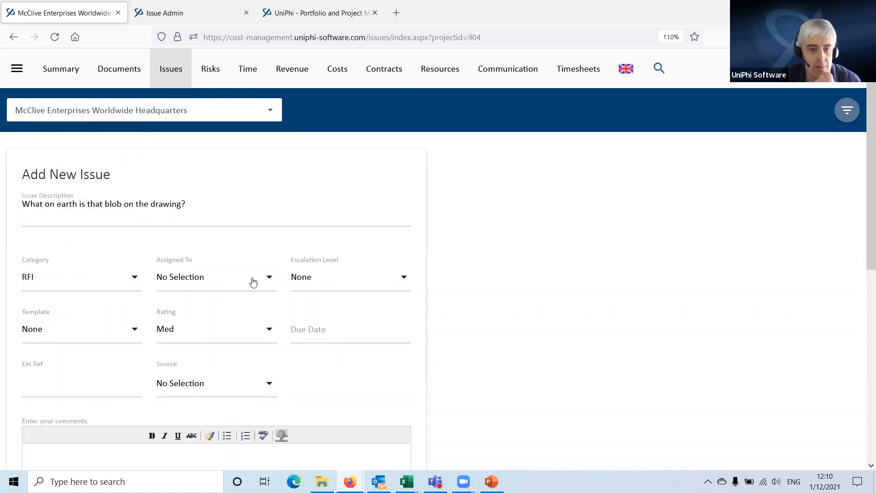
{"action": "left_click", "coordinate": [60, 384]}
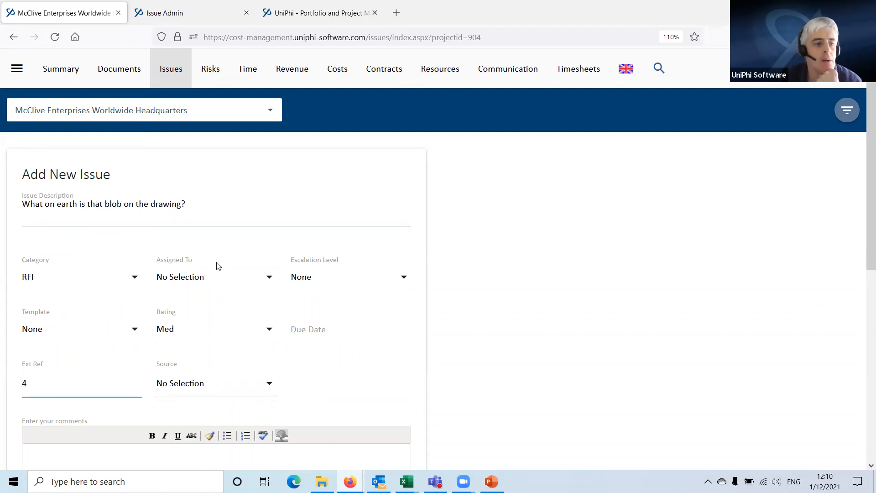
{"action": "scroll", "coordinate": [228, 274], "scroll_direction": "down", "scroll_amount": 1}
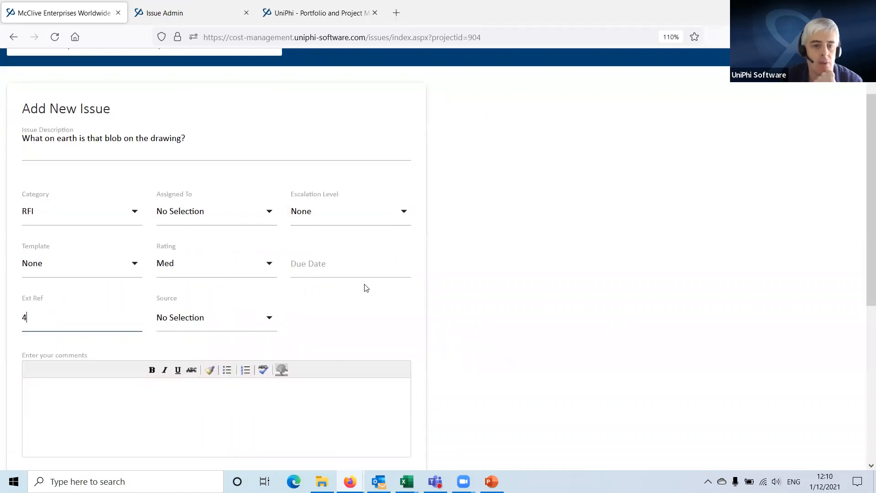
- Apply the FYI template to the new RFI issue and save the issue
{"action": "left_click", "coordinate": [84, 270]}
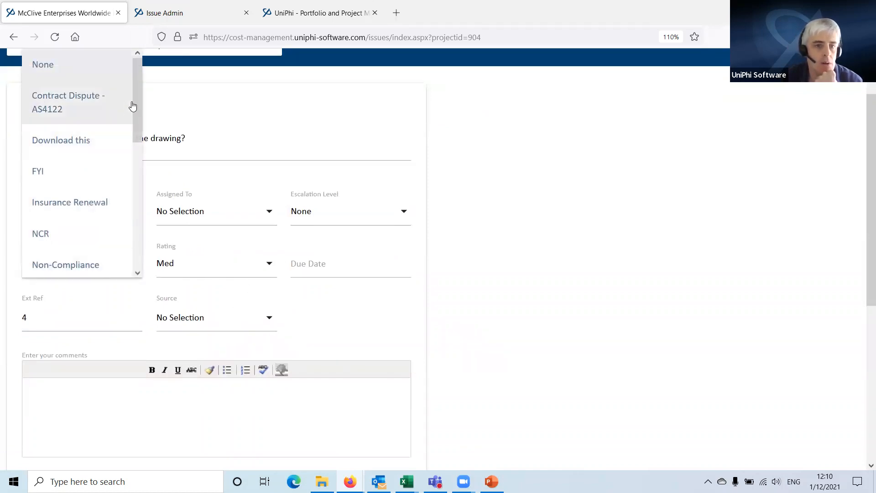
{"action": "left_click_drag", "start_coordinate": [134, 88], "coordinate": [157, 73]}
{"action": "scroll", "coordinate": [272, 287], "scroll_direction": "up", "scroll_amount": 2}
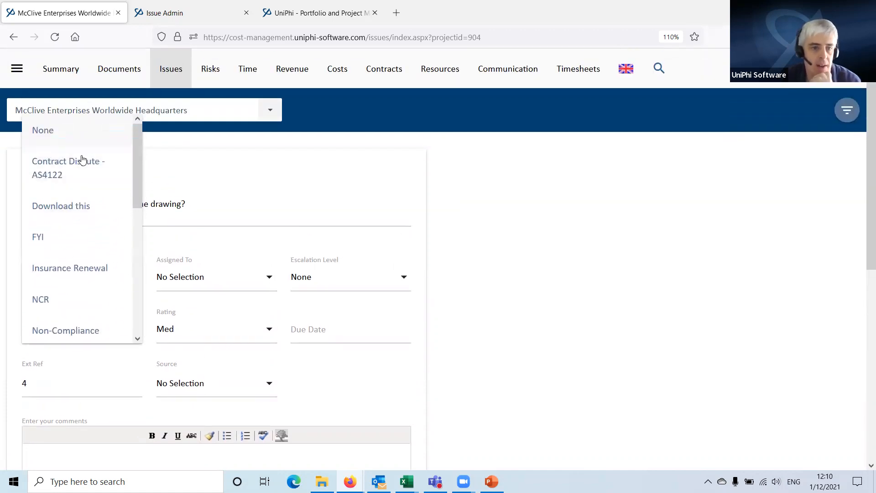
{"action": "left_click", "coordinate": [73, 245]}
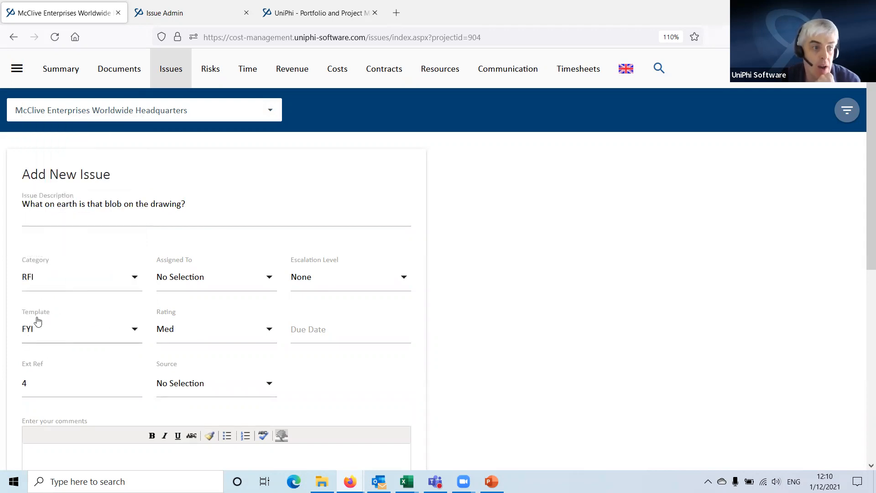
{"action": "scroll", "coordinate": [221, 297], "scroll_direction": "down", "scroll_amount": 4}
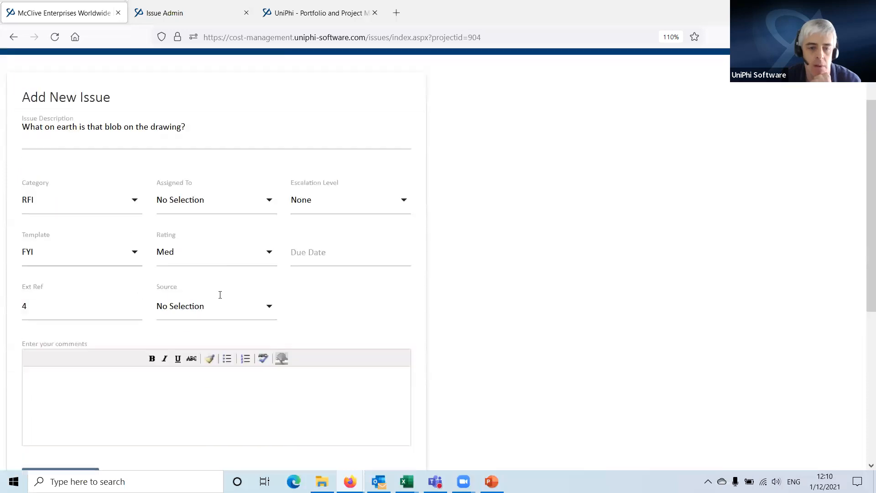
{"action": "left_click", "coordinate": [100, 431]}
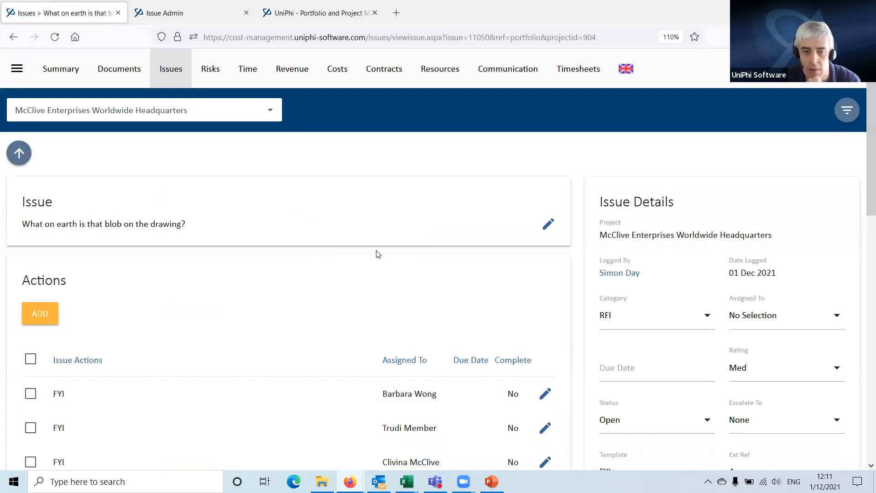
- Examine the FYI actions generated on the saved issue and their assignees, along with the issue details
{"action": "scroll", "coordinate": [377, 254], "scroll_direction": "down", "scroll_amount": 4}
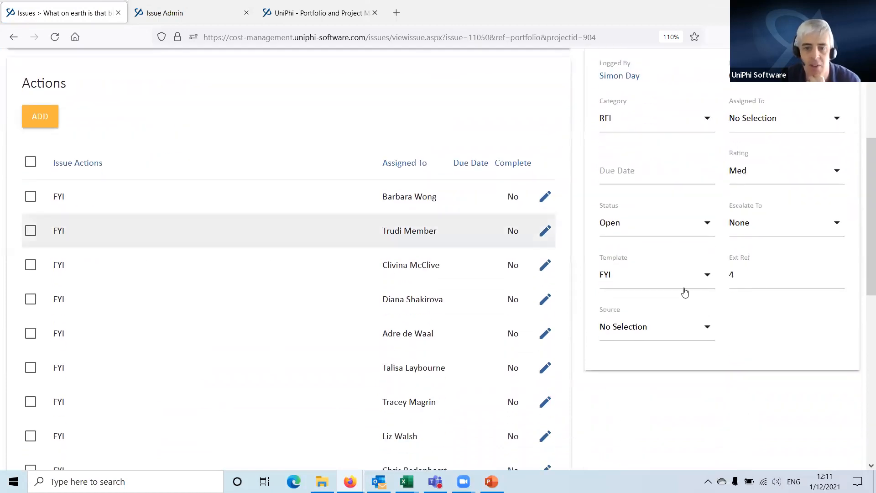
{"action": "scroll", "coordinate": [284, 274], "scroll_direction": "up", "scroll_amount": 1}
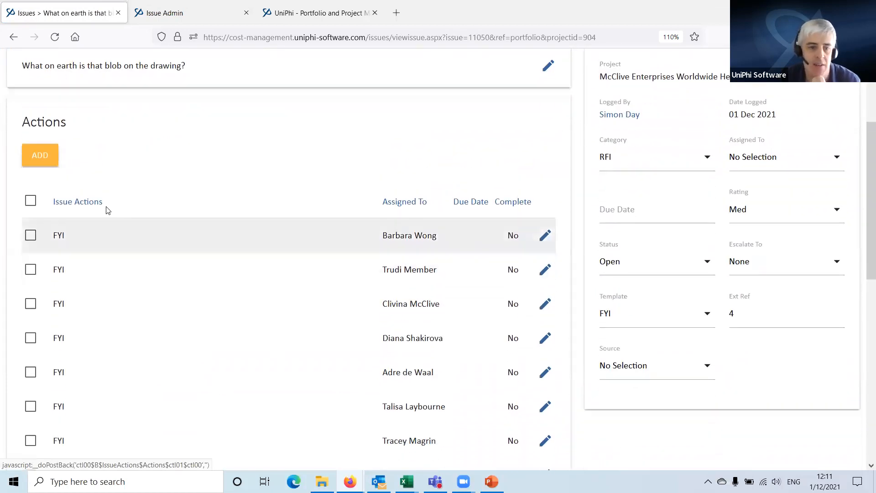
{"action": "scroll", "coordinate": [104, 207], "scroll_direction": "down", "scroll_amount": 5}
{"action": "scroll", "coordinate": [103, 325], "scroll_direction": "up", "scroll_amount": 2}
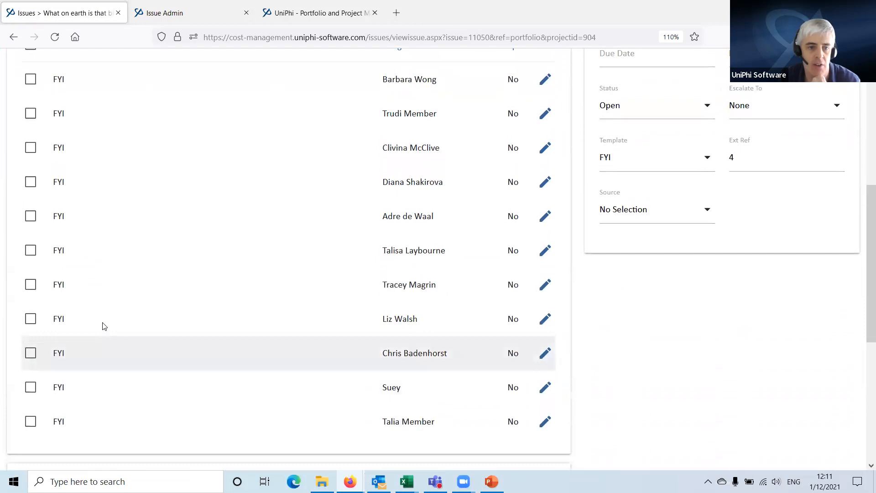
{"action": "scroll", "coordinate": [104, 325], "scroll_direction": "up", "scroll_amount": 4}
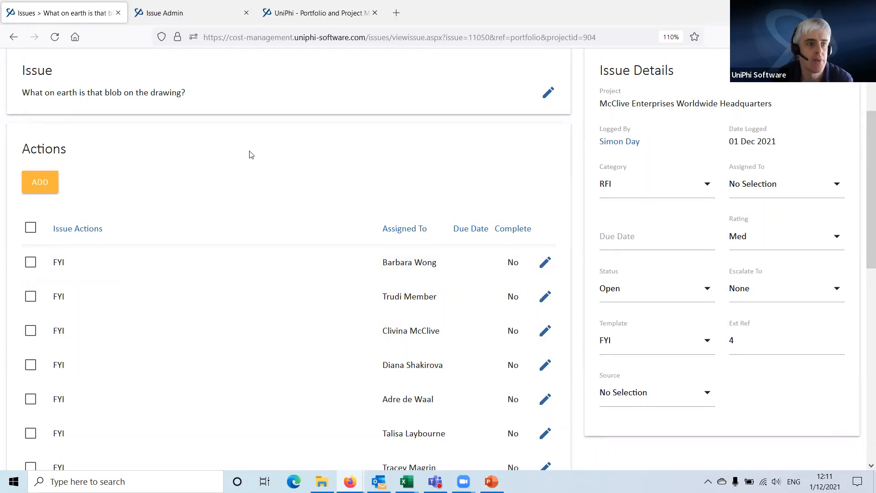
{"action": "scroll", "coordinate": [140, 246], "scroll_direction": "down", "scroll_amount": 4}
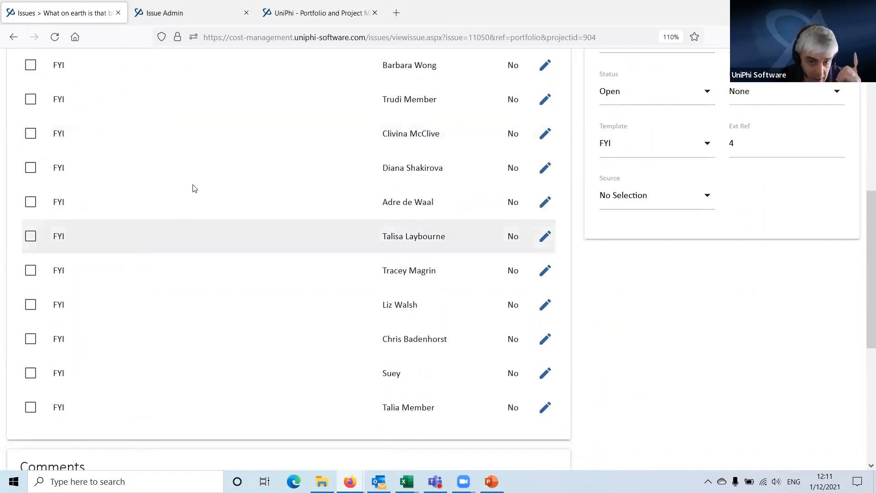
{"action": "scroll", "coordinate": [195, 189], "scroll_direction": "down", "scroll_amount": 4}
{"action": "scroll", "coordinate": [204, 112], "scroll_direction": "up", "scroll_amount": 5}
- Check the FYI template's action and assigned role in Issue Admin against the actions on the logged issue
{"action": "key", "text": "ctrl+Tab"}
{"action": "scroll", "coordinate": [192, 287], "scroll_direction": "down", "scroll_amount": 9}
{"action": "scroll", "coordinate": [26, 135], "scroll_direction": "down", "scroll_amount": 7}
{"action": "left_click", "coordinate": [55, 135]}
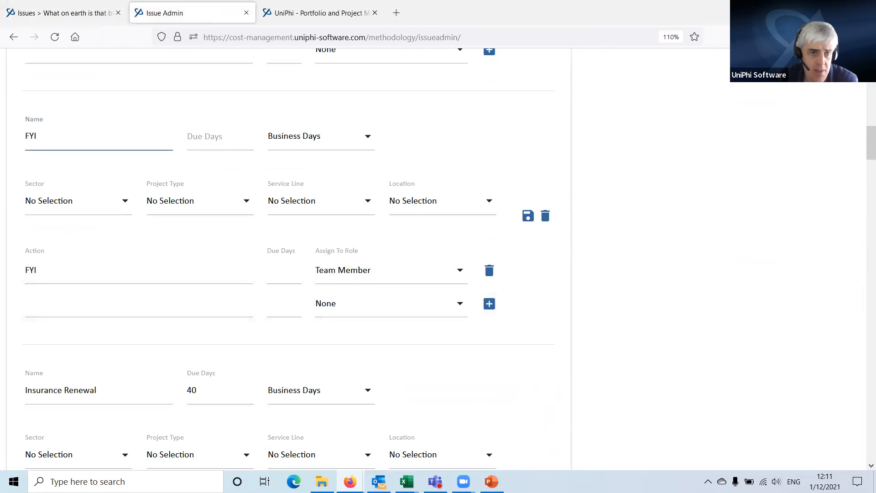
{"action": "double_click", "coordinate": [43, 278]}
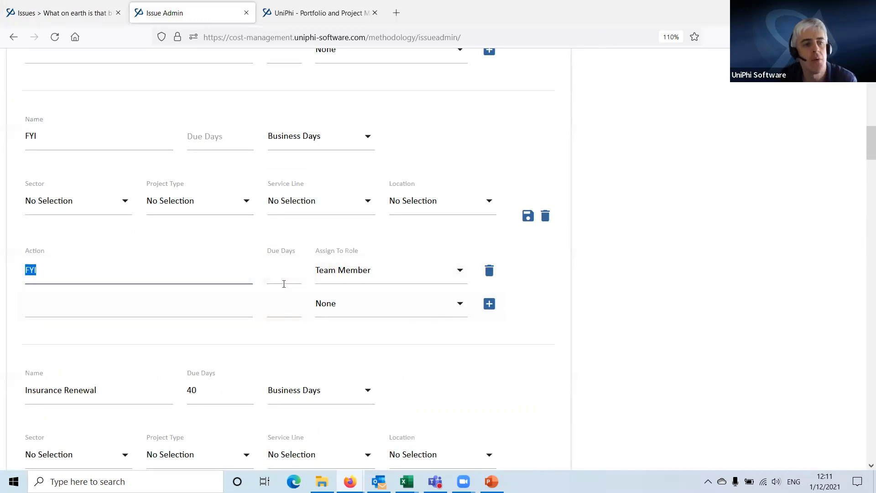
{"action": "left_click", "coordinate": [57, 6]}
{"action": "scroll", "coordinate": [205, 281], "scroll_direction": "up", "scroll_amount": 5}
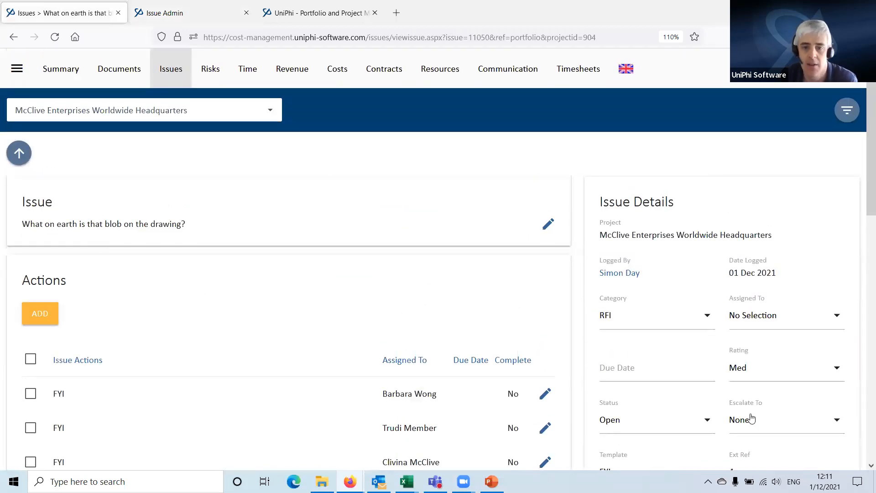
{"action": "scroll", "coordinate": [645, 371], "scroll_direction": "down", "scroll_amount": 3}
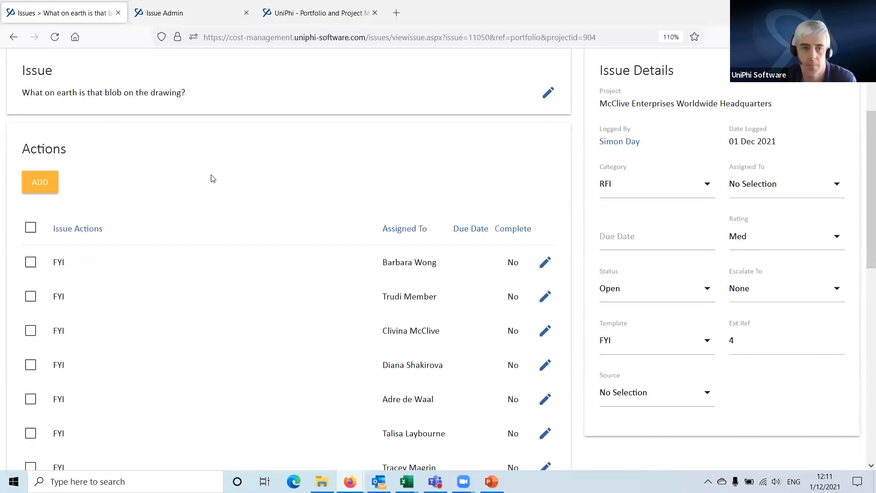
{"action": "scroll", "coordinate": [211, 178], "scroll_direction": "up", "scroll_amount": 3}
- Return to the project's issues list and start a new issue described as "Important thing to resolve" with category Client Issues
{"action": "left_click", "coordinate": [18, 153]}
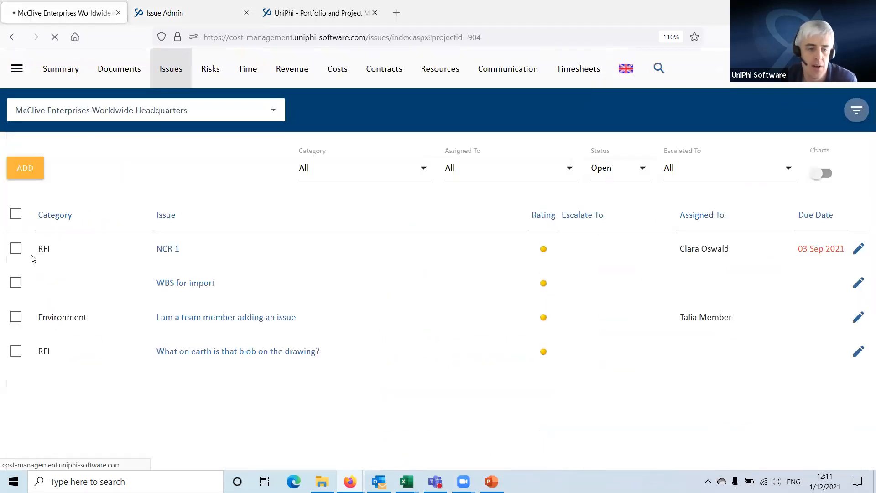
{"action": "left_click", "coordinate": [27, 169]}
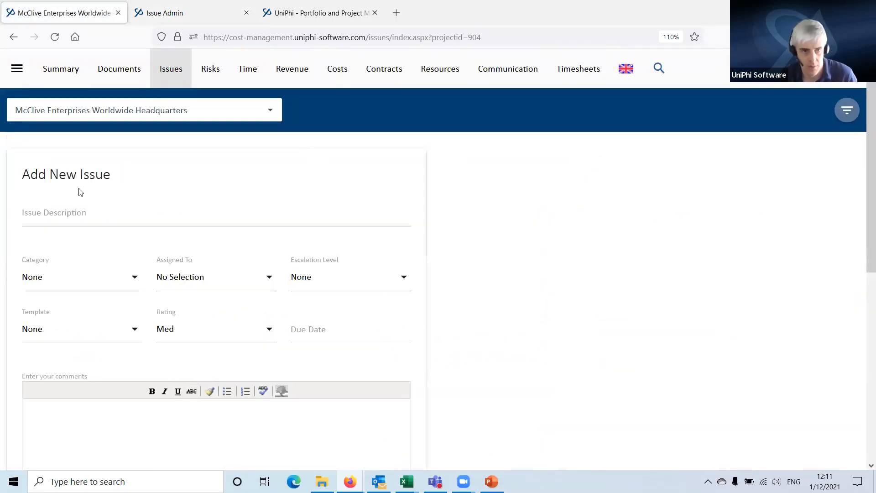
{"action": "right_click", "coordinate": [76, 206]}
{"action": "left_click", "coordinate": [48, 206]}
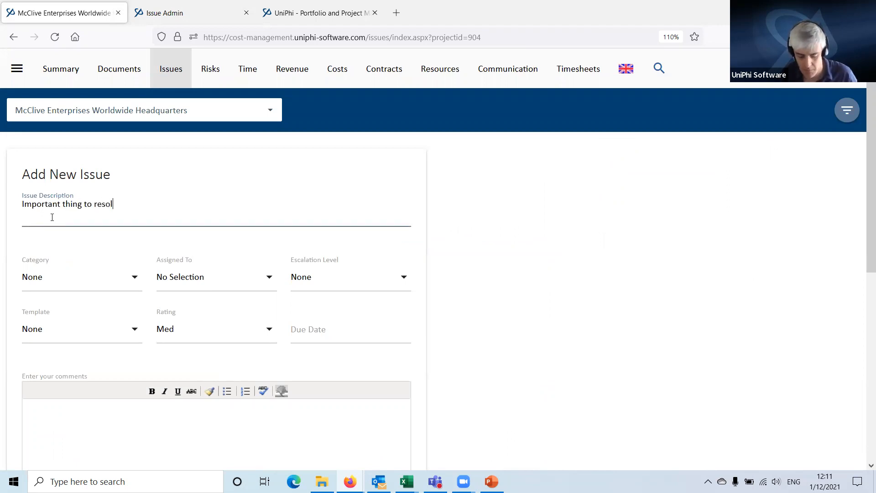
{"action": "left_click", "coordinate": [114, 280]}
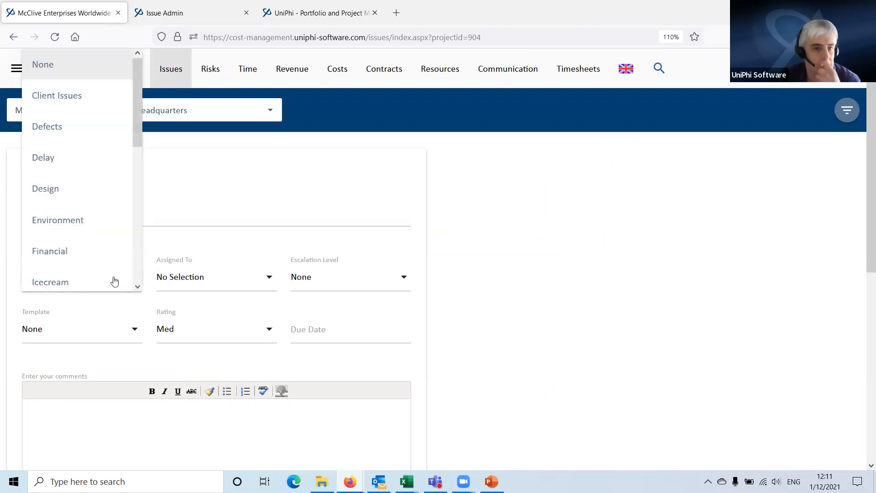
{"action": "left_click", "coordinate": [72, 84]}
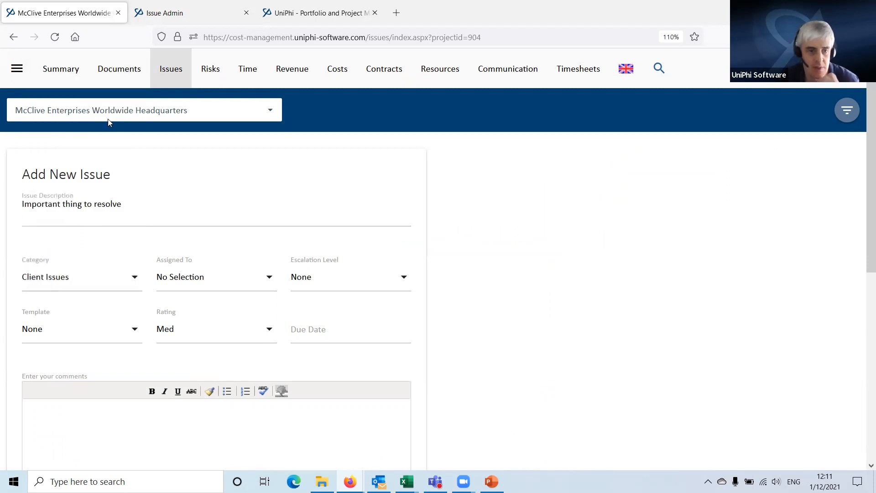
- Apply the Contract Dispute - AS4122 template to the new issue and save it
{"action": "left_click", "coordinate": [75, 335]}
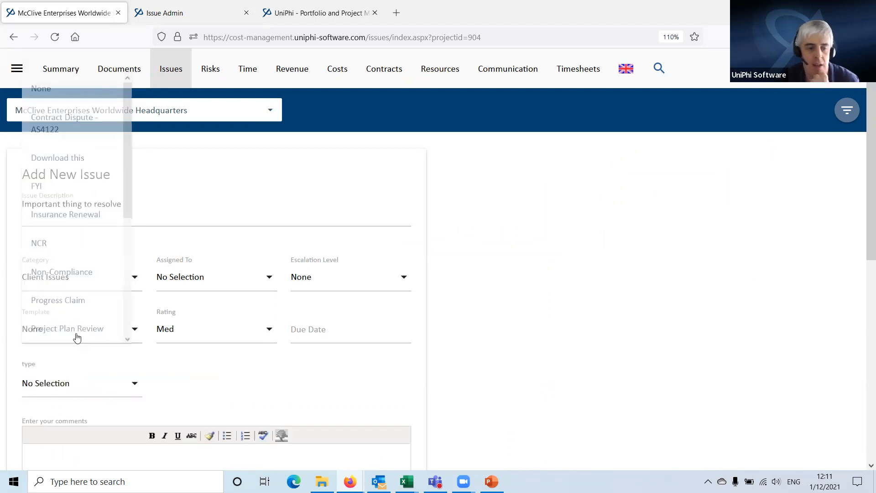
{"action": "left_click", "coordinate": [70, 101]}
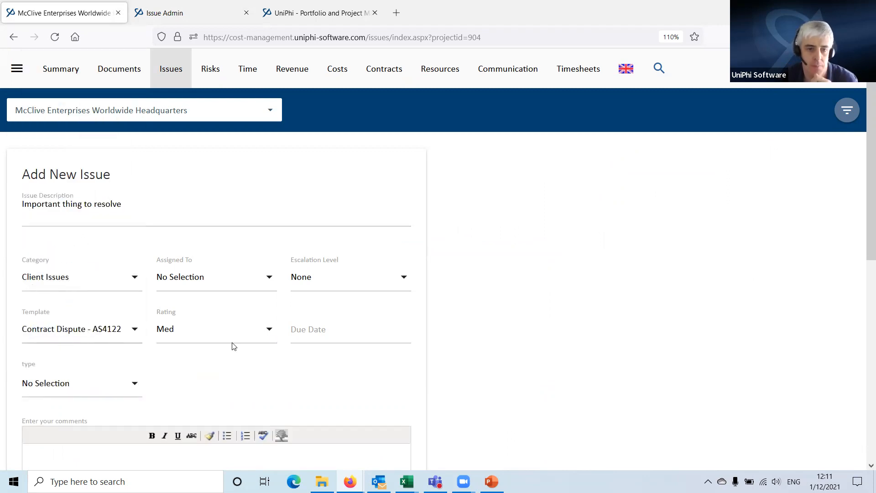
{"action": "scroll", "coordinate": [146, 371], "scroll_direction": "down", "scroll_amount": 5}
{"action": "left_click", "coordinate": [98, 364]}
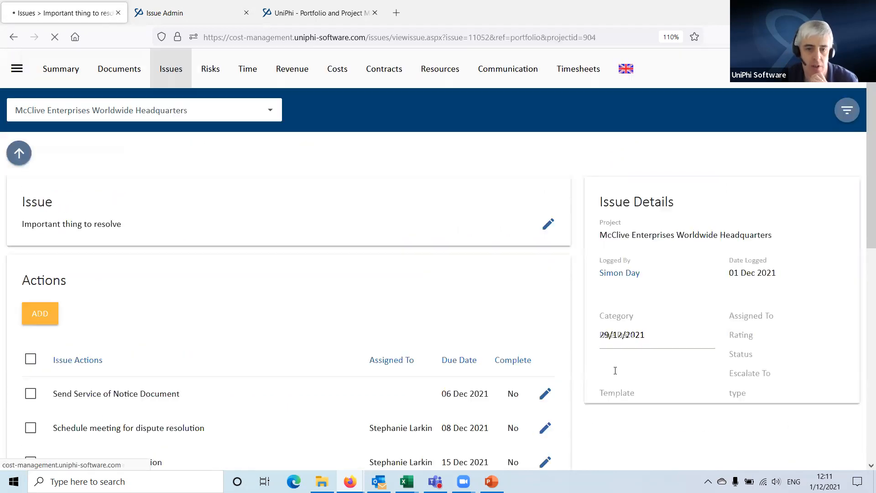
- Compare the new issue's actions, assignees and due dates with the roles and due days in the Contract Dispute - AS4122 template
{"action": "scroll", "coordinate": [137, 354], "scroll_direction": "down", "scroll_amount": 3}
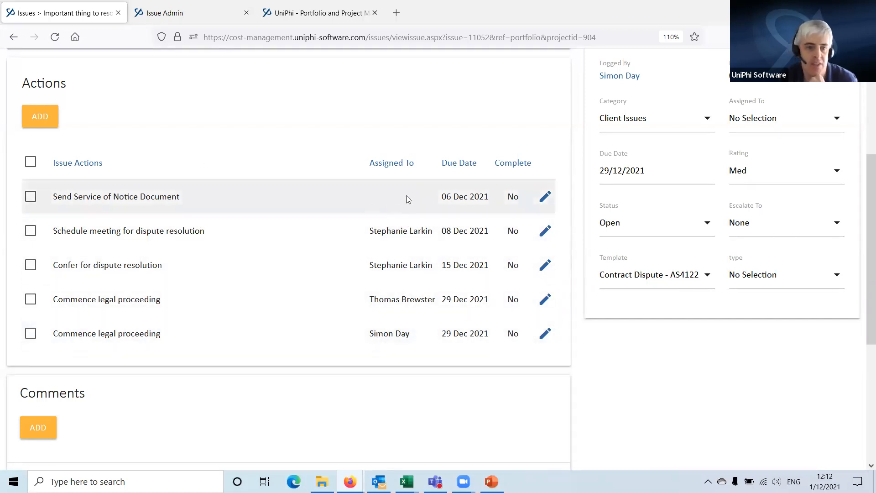
{"action": "left_click", "coordinate": [205, 14]}
{"action": "scroll", "coordinate": [250, 210], "scroll_direction": "up", "scroll_amount": 6}
{"action": "scroll", "coordinate": [252, 212], "scroll_direction": "up", "scroll_amount": 6}
{"action": "scroll", "coordinate": [250, 214], "scroll_direction": "down", "scroll_amount": 1}
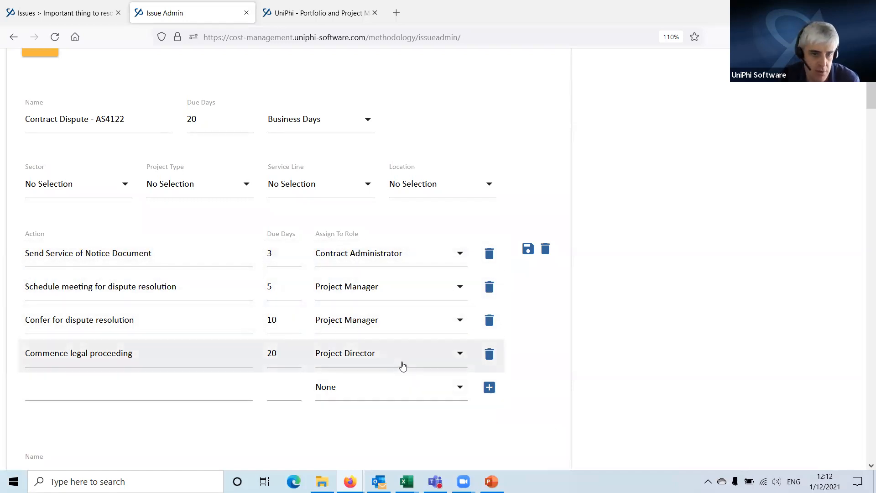
{"action": "left_click", "coordinate": [64, 14]}
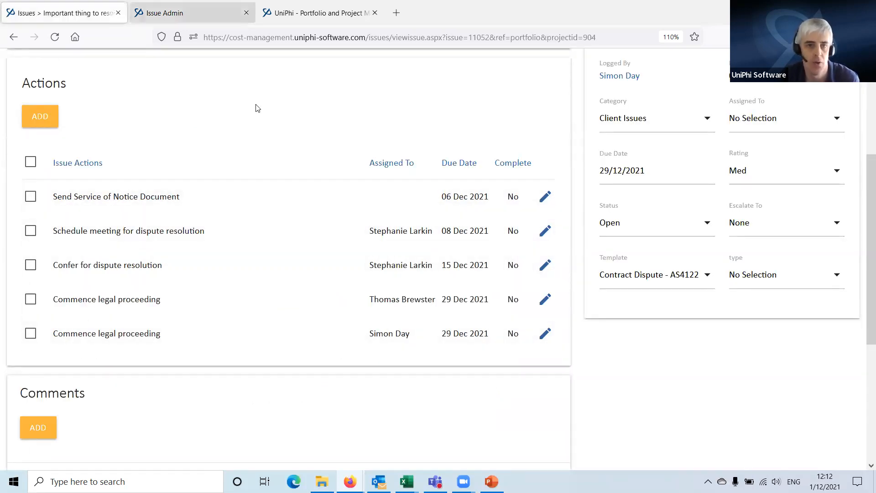
{"action": "left_click", "coordinate": [164, 12]}
{"action": "left_click", "coordinate": [39, 5]}
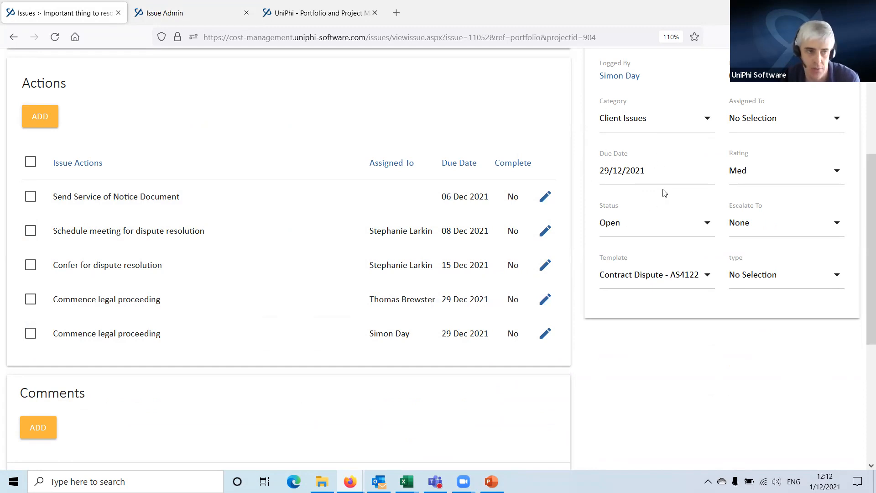
- Assign the "Important thing to resolve" issue to a team member and review its actions and details
{"action": "left_click", "coordinate": [767, 121]}
{"action": "scroll", "coordinate": [775, 347], "scroll_direction": "down", "scroll_amount": 5}
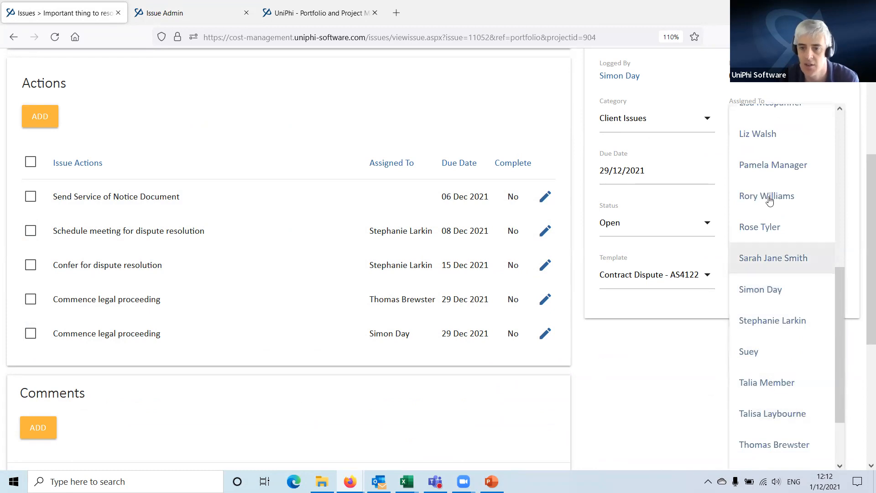
{"action": "left_click", "coordinate": [763, 227]}
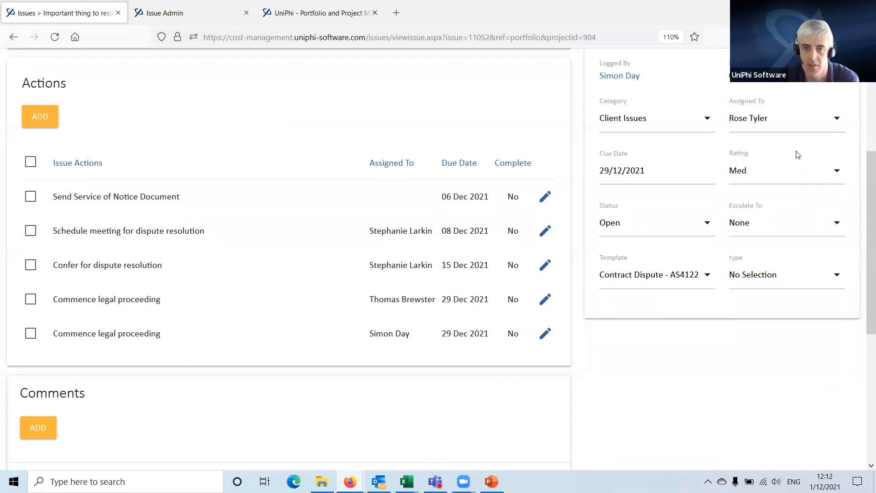
{"action": "scroll", "coordinate": [712, 149], "scroll_direction": "up", "scroll_amount": 2}
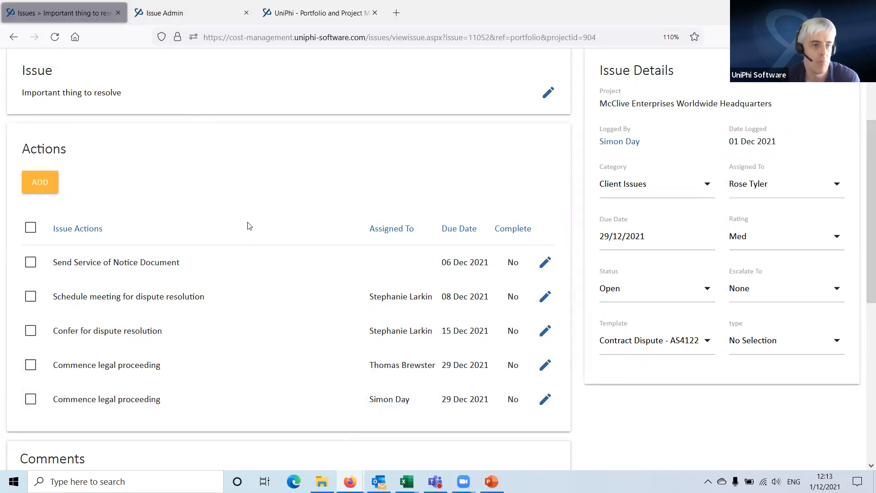
{"action": "scroll", "coordinate": [249, 225], "scroll_direction": "down", "scroll_amount": 2}
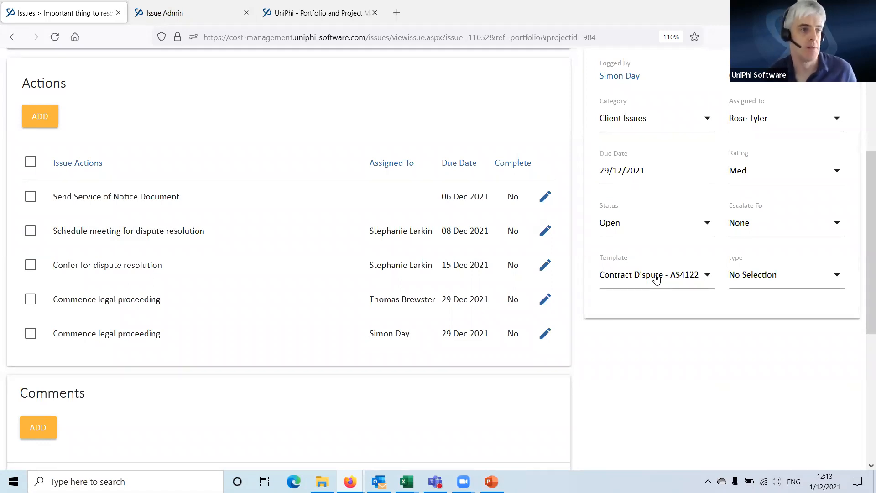
- Return to the issue templates administration and start a new template named "Important Process" counted in Business Days
{"action": "left_click", "coordinate": [138, 12]}
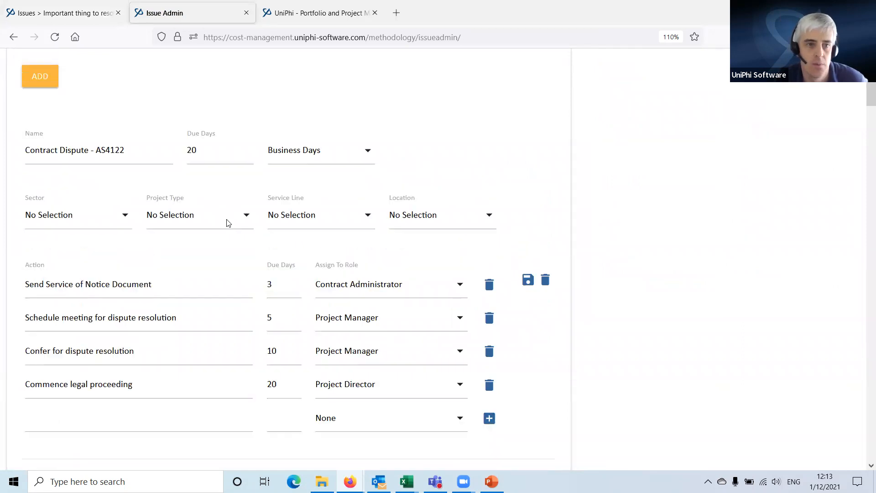
{"action": "scroll", "coordinate": [228, 222], "scroll_direction": "up", "scroll_amount": 3}
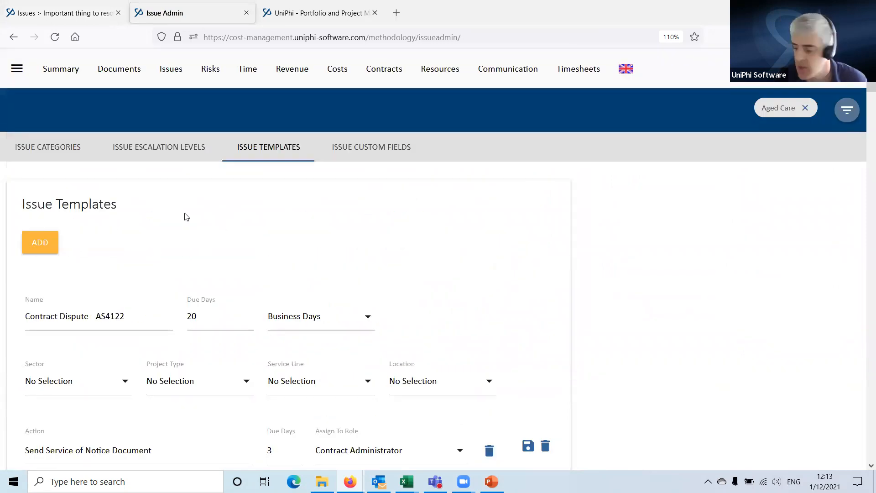
{"action": "left_click", "coordinate": [39, 243]}
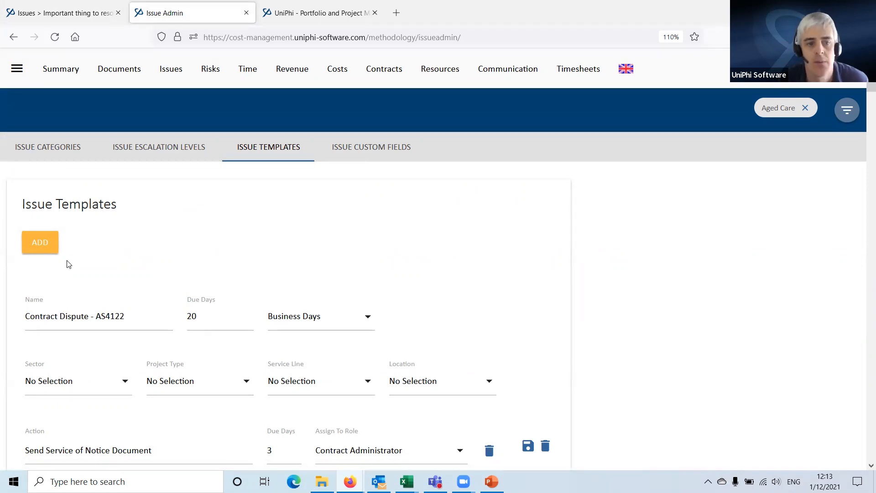
{"action": "left_click", "coordinate": [40, 246]}
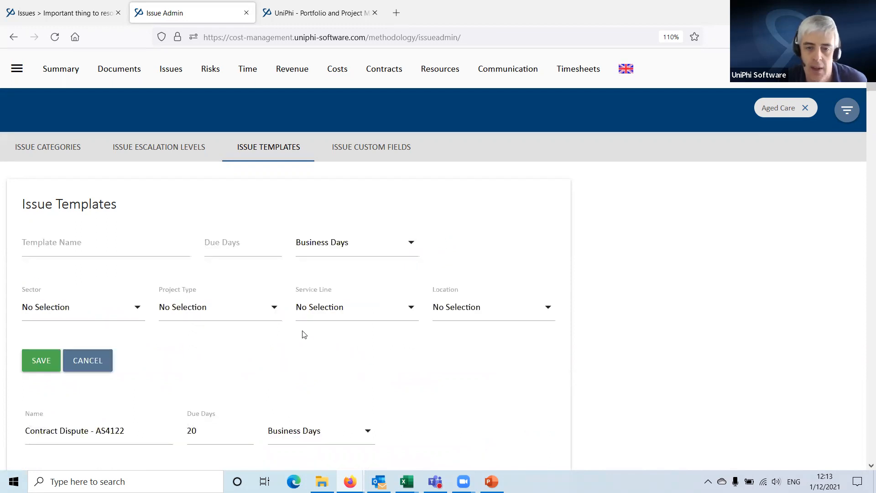
{"action": "left_click", "coordinate": [73, 245]}
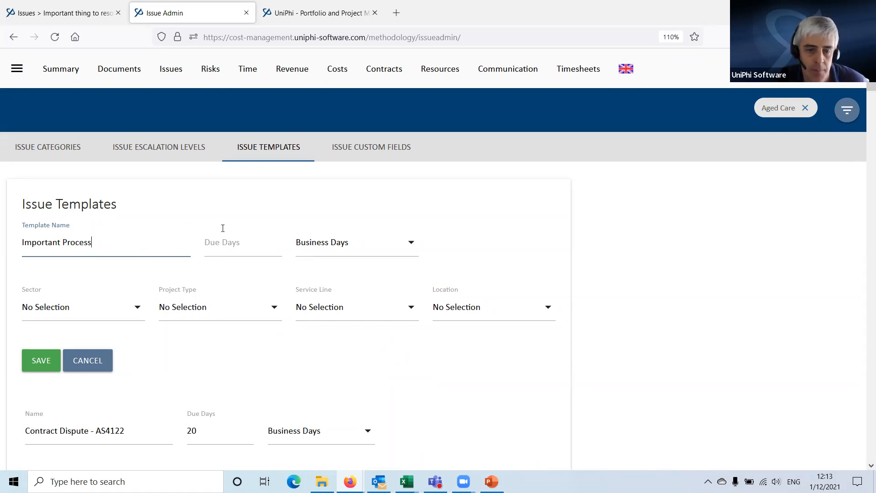
{"action": "left_click", "coordinate": [355, 249]}
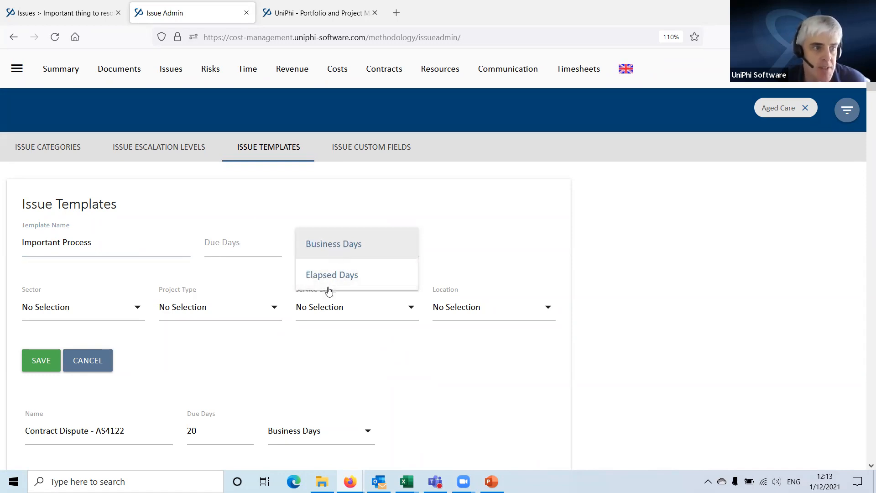
{"action": "left_click", "coordinate": [332, 243]}
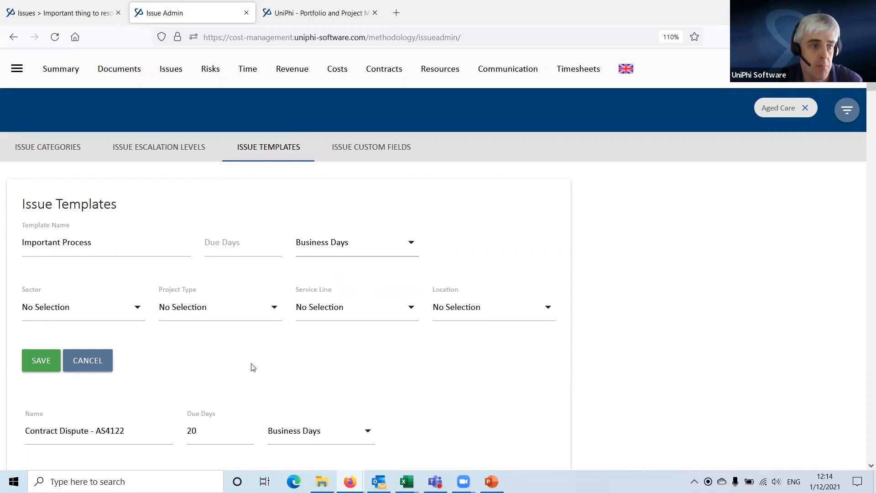
- Try the Airport Services and Aged Care sectors for the new template, clear them, and check the service line options
{"action": "left_click", "coordinate": [51, 308]}
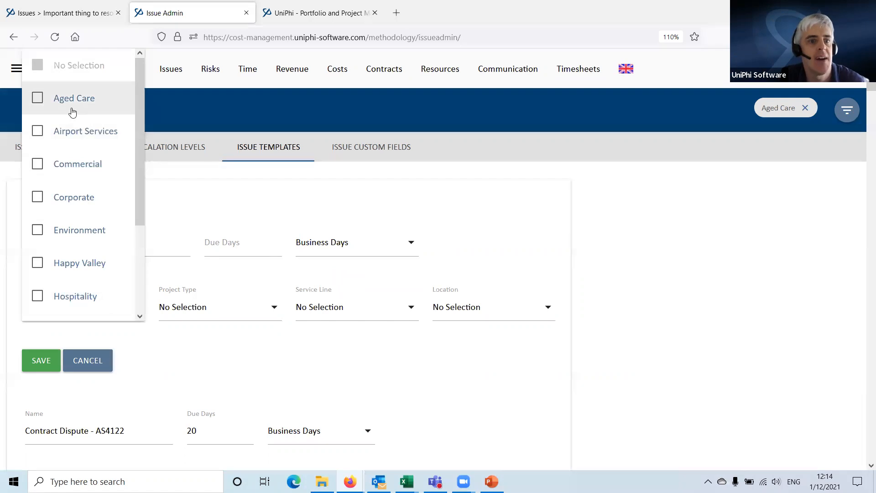
{"action": "left_click", "coordinate": [38, 132]}
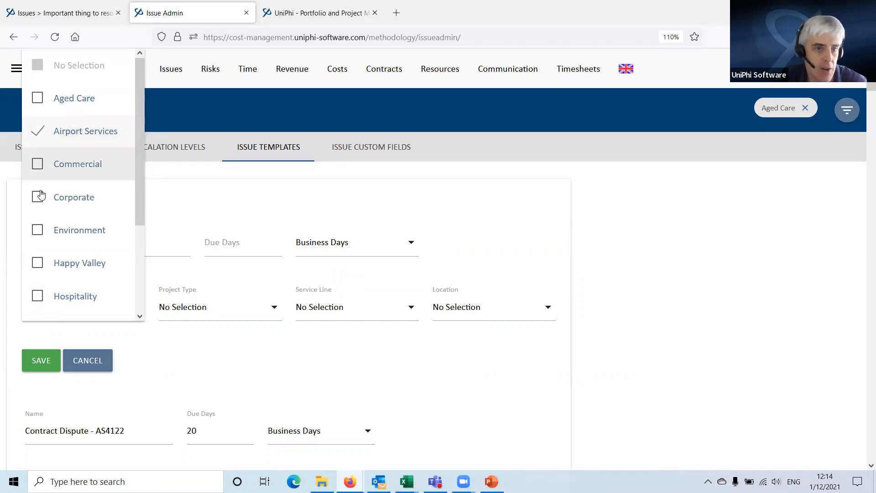
{"action": "left_click", "coordinate": [38, 99]}
{"action": "left_click", "coordinate": [38, 133]}
{"action": "left_click", "coordinate": [36, 101]}
{"action": "left_click", "coordinate": [241, 311]}
{"action": "left_click", "coordinate": [332, 307]}
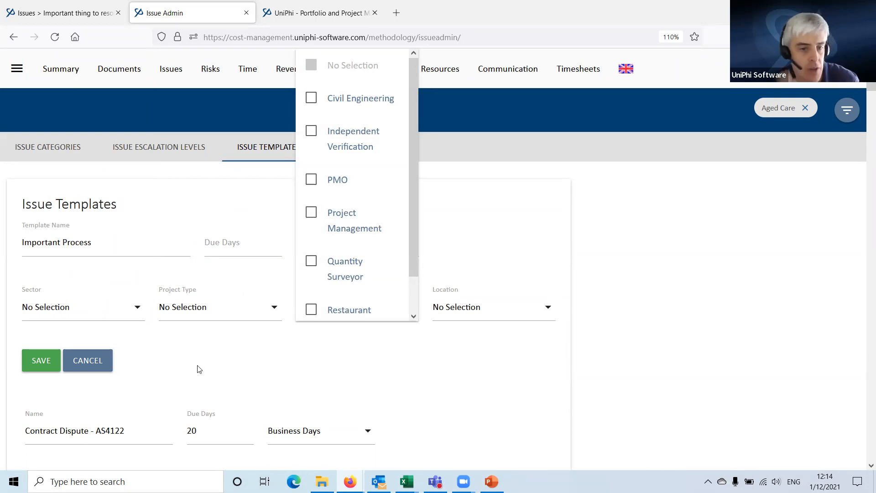
{"action": "left_click", "coordinate": [233, 341]}
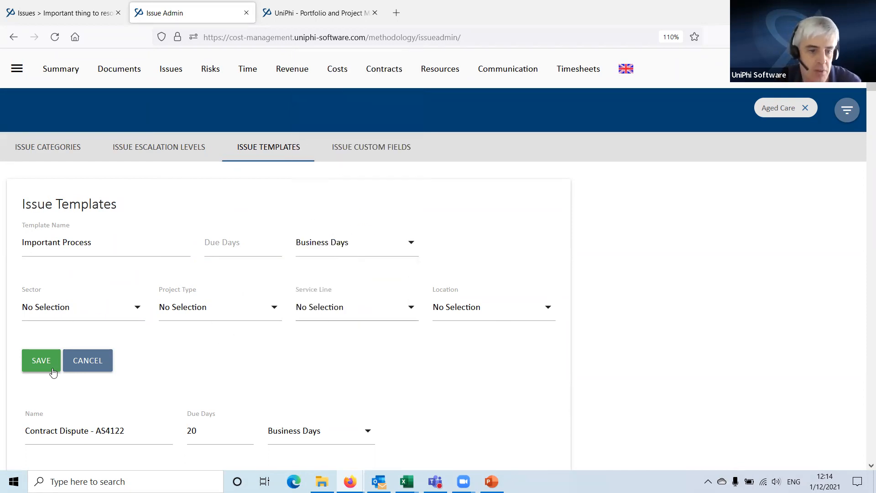
- Save the Important Process template and locate it among the existing issue templates
{"action": "left_click", "coordinate": [42, 363]}
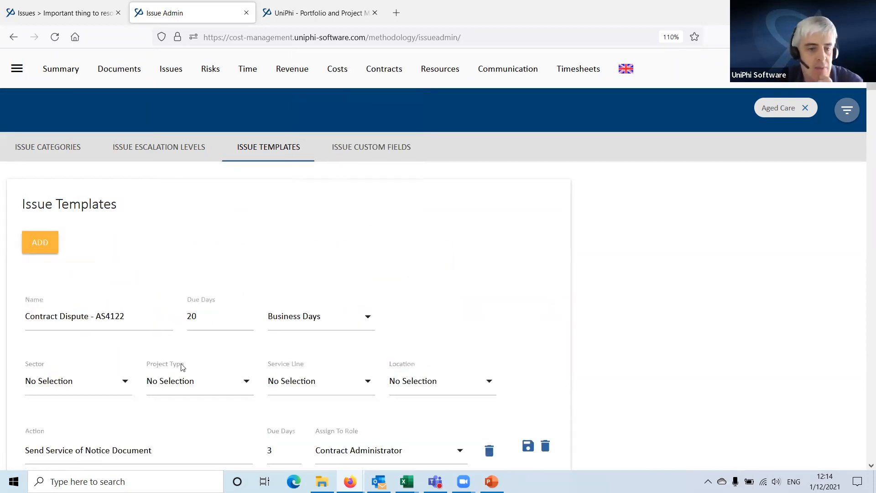
{"action": "scroll", "coordinate": [484, 206], "scroll_direction": "down", "scroll_amount": 5}
{"action": "scroll", "coordinate": [478, 203], "scroll_direction": "down", "scroll_amount": 12}
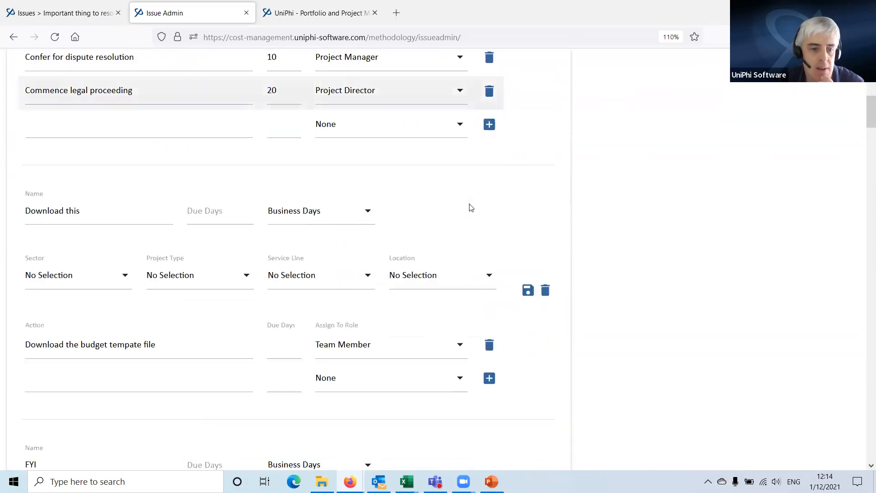
{"action": "scroll", "coordinate": [477, 202], "scroll_direction": "down", "scroll_amount": 5}
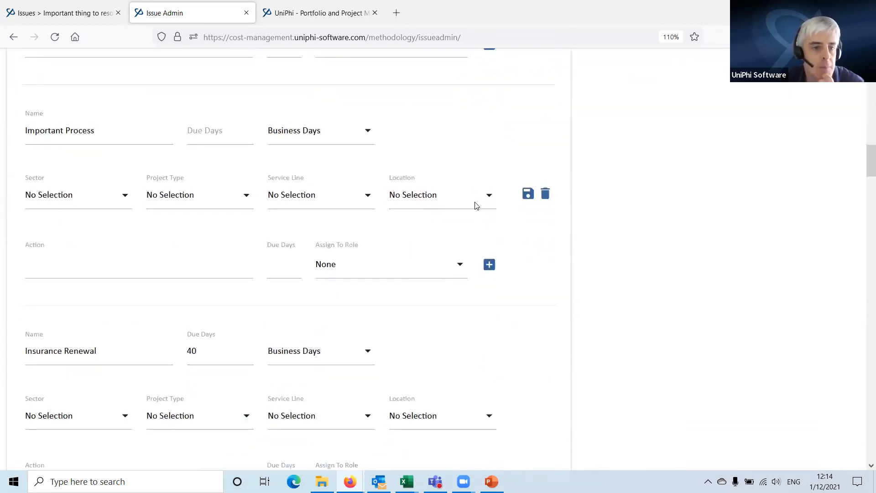
- Add the action "Do the first thing" to the Important Process template with 4 due days, assigned to the Project Manager role
{"action": "left_click", "coordinate": [78, 194]}
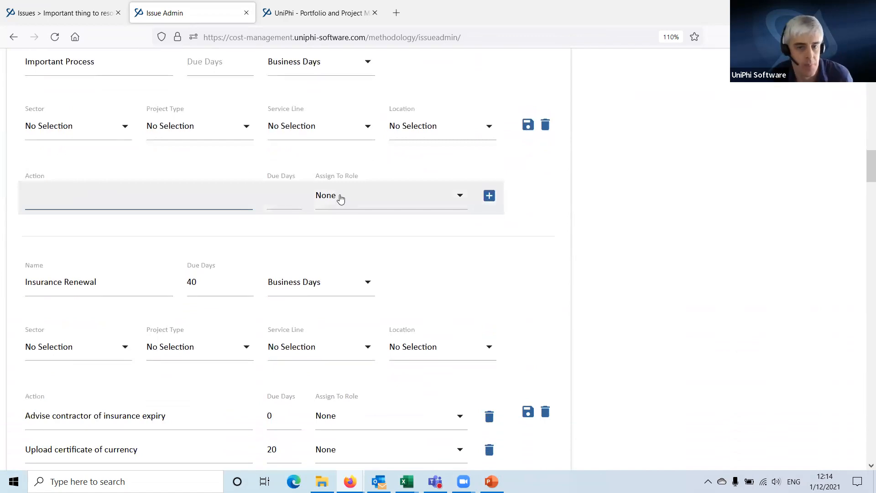
{"action": "type", "text": "Doi "}
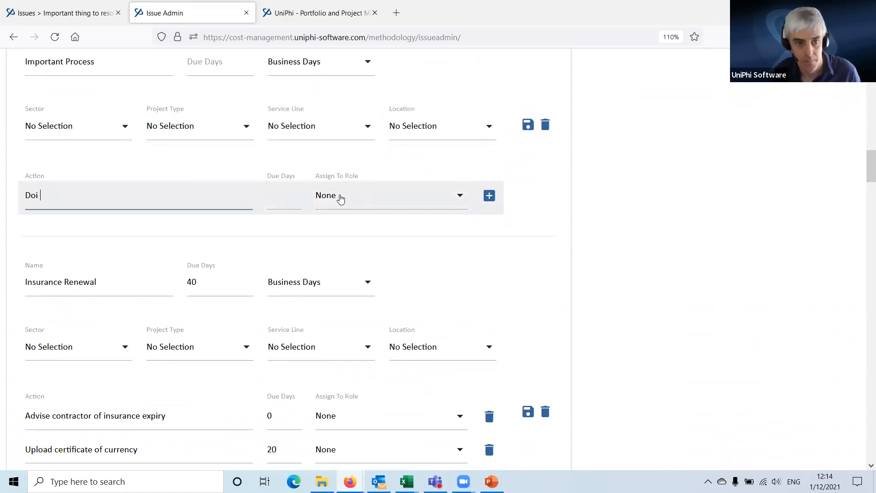
{"action": "type", "text": "tfirst tyh"}
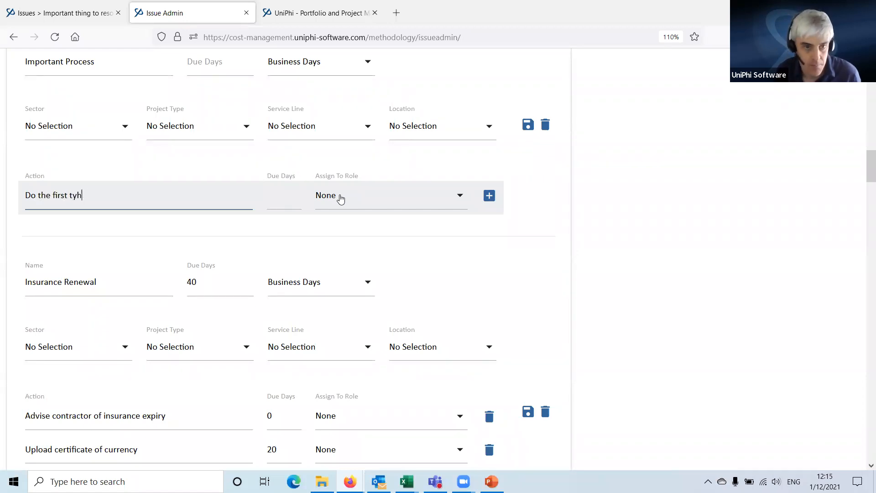
{"action": "type", "text": "iing"}
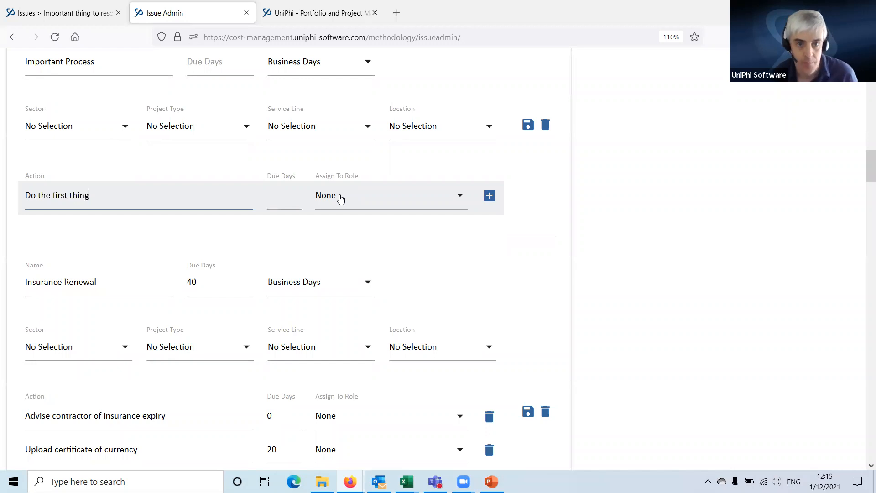
{"action": "left_click", "coordinate": [340, 199]}
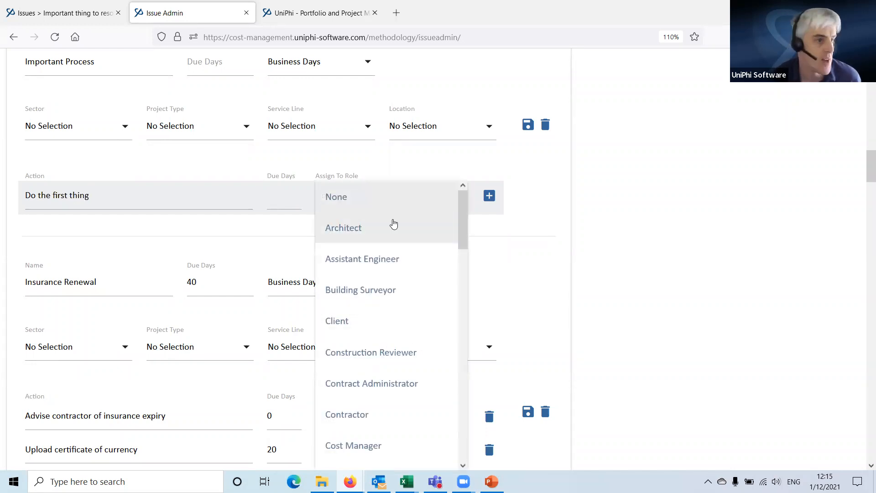
{"action": "scroll", "coordinate": [405, 287], "scroll_direction": "down", "scroll_amount": 4}
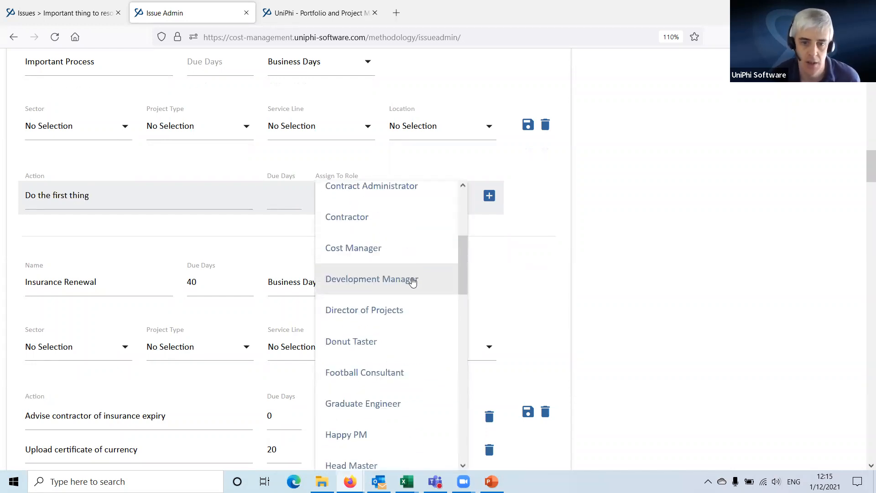
{"action": "scroll", "coordinate": [413, 281], "scroll_direction": "down", "scroll_amount": 2}
{"action": "scroll", "coordinate": [402, 338], "scroll_direction": "down", "scroll_amount": 6}
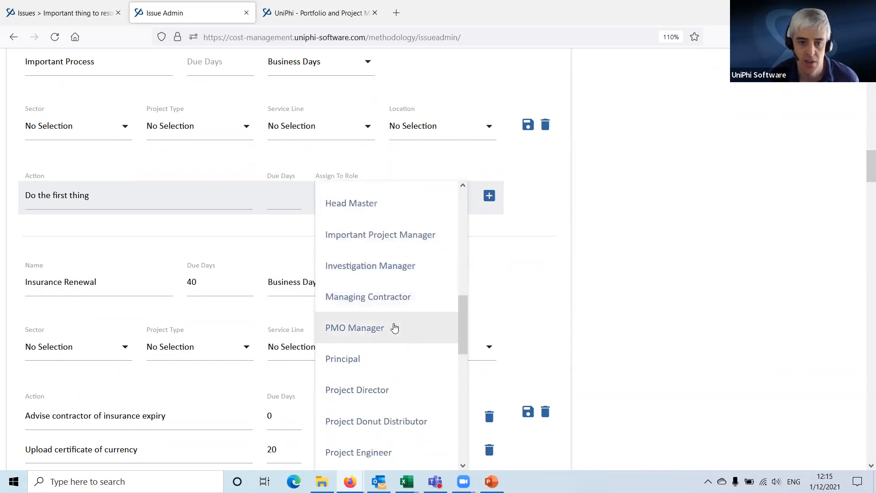
{"action": "scroll", "coordinate": [401, 287], "scroll_direction": "down", "scroll_amount": 3}
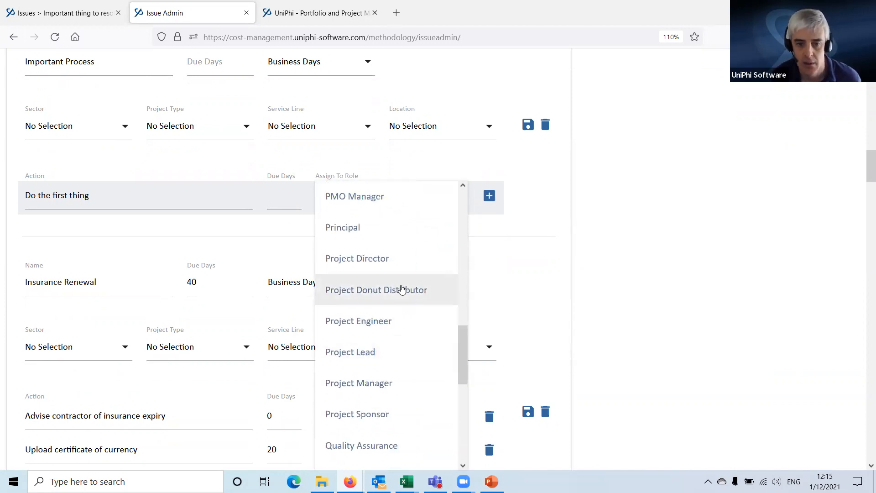
{"action": "left_click", "coordinate": [358, 387]}
{"action": "left_click", "coordinate": [286, 197]}
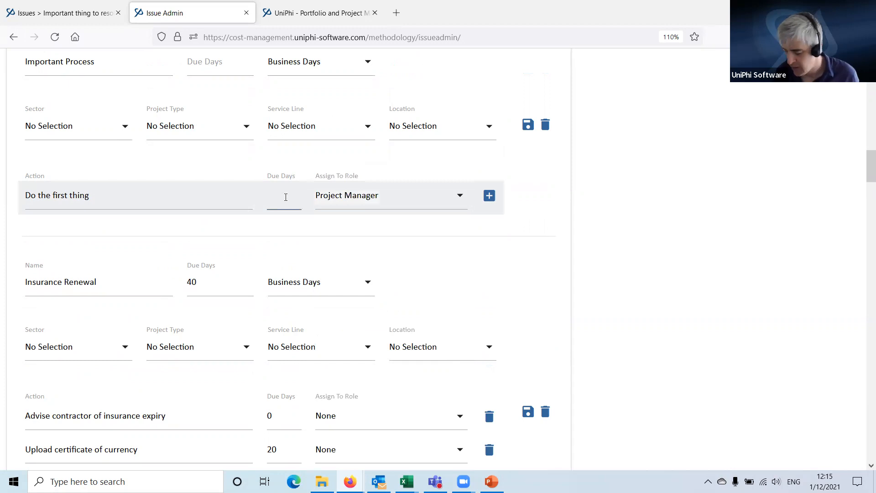
{"action": "left_click", "coordinate": [489, 196]}
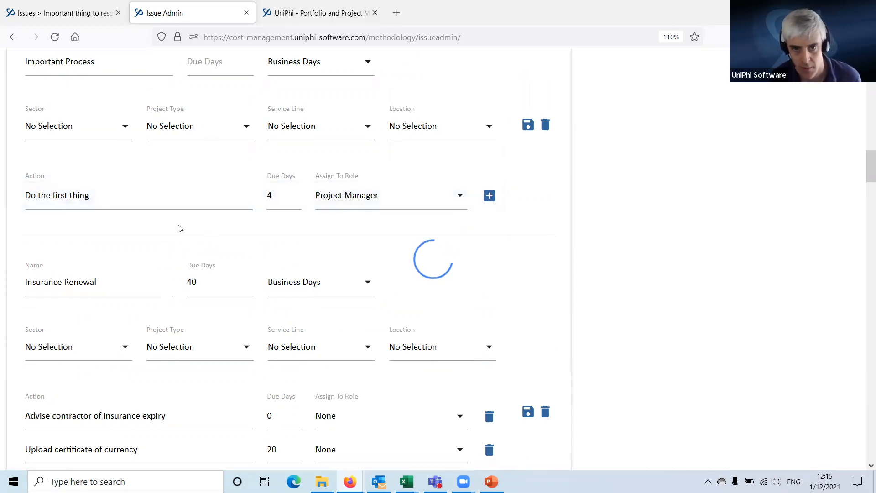
- Add the action "Check the first thing" to the Important Process template with 6 due days, assigned to the Project Director role
{"action": "left_click", "coordinate": [74, 231]}
{"action": "type", "text": "Check the first thing"}
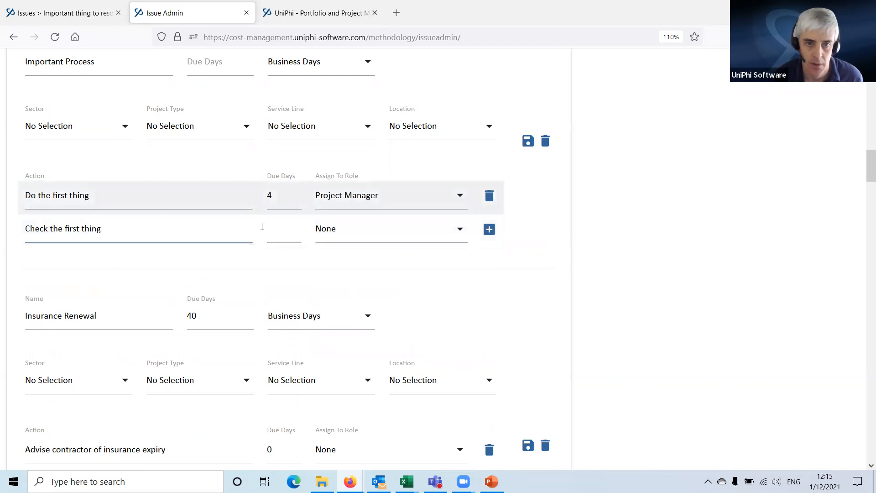
{"action": "left_click", "coordinate": [287, 235]}
{"action": "type", "text": "6"}
{"action": "left_click", "coordinate": [375, 236]}
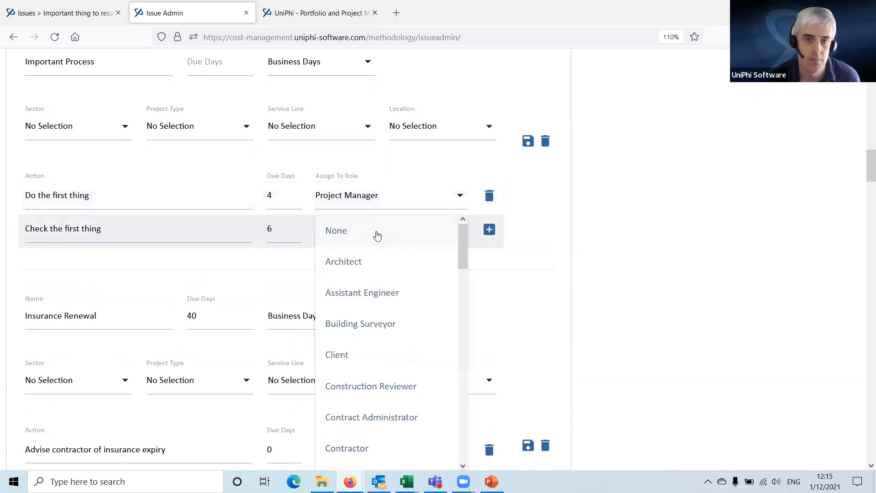
{"action": "scroll", "coordinate": [391, 350], "scroll_direction": "down", "scroll_amount": 2}
{"action": "scroll", "coordinate": [391, 350], "scroll_direction": "down", "scroll_amount": 8}
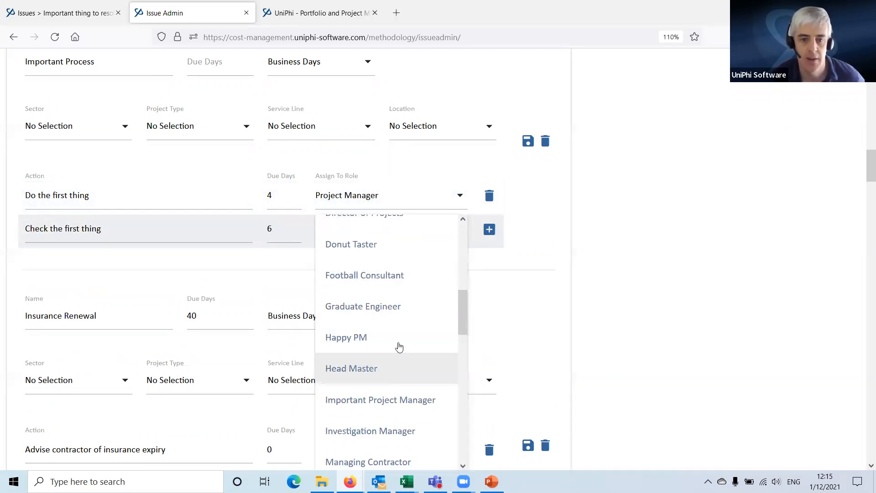
{"action": "left_click", "coordinate": [379, 421]}
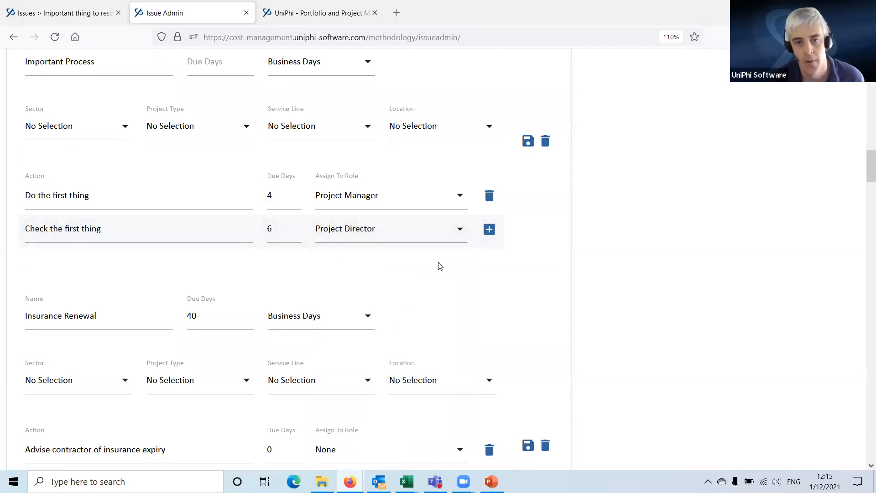
- Add the action "Do the second thing" to the Important Process template with 10 due days, assigned to the Project Manager role
{"action": "left_click", "coordinate": [78, 261]}
{"action": "type", "text": "Do the se"}
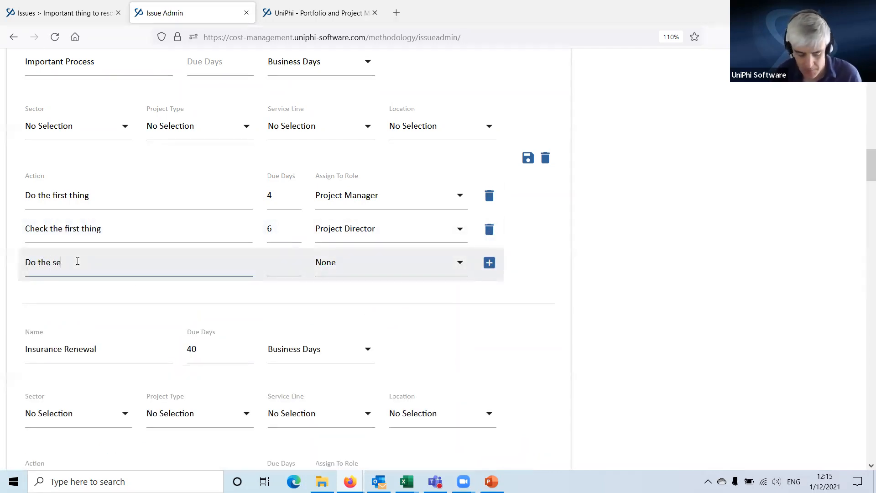
{"action": "type", "text": "cond thing"}
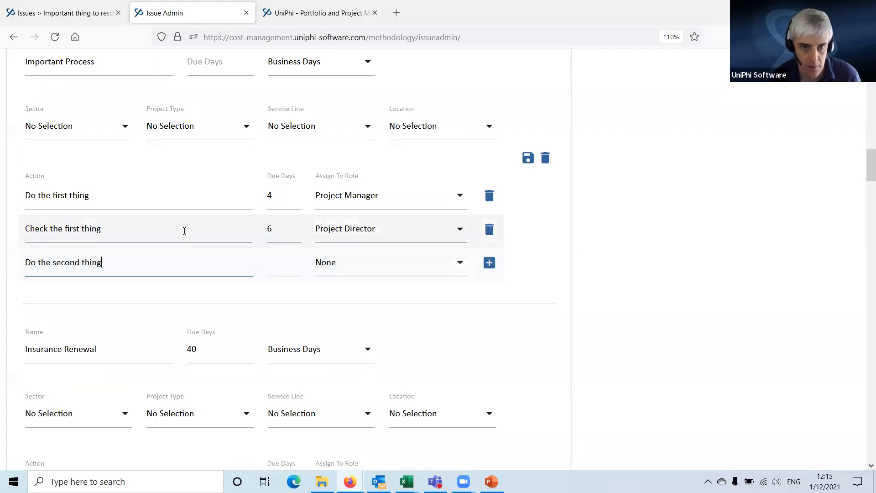
{"action": "left_click", "coordinate": [289, 279]}
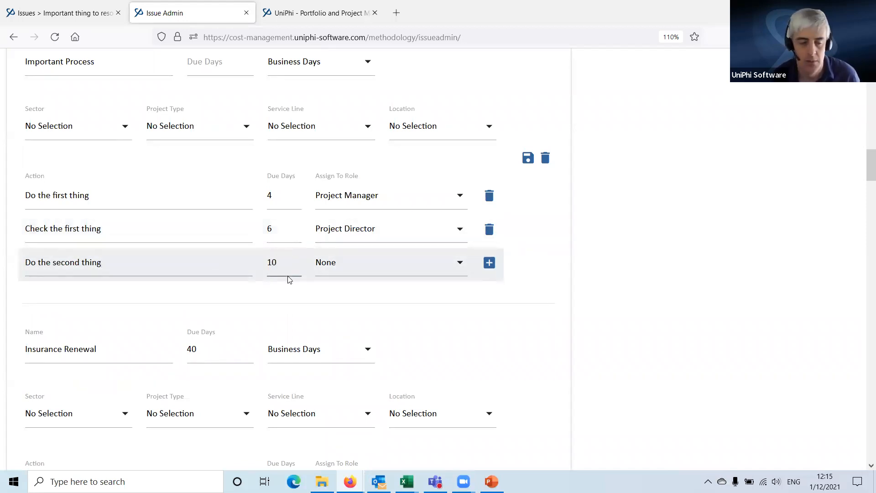
{"action": "left_click", "coordinate": [357, 264]}
{"action": "scroll", "coordinate": [399, 196], "scroll_direction": "down", "scroll_amount": 6}
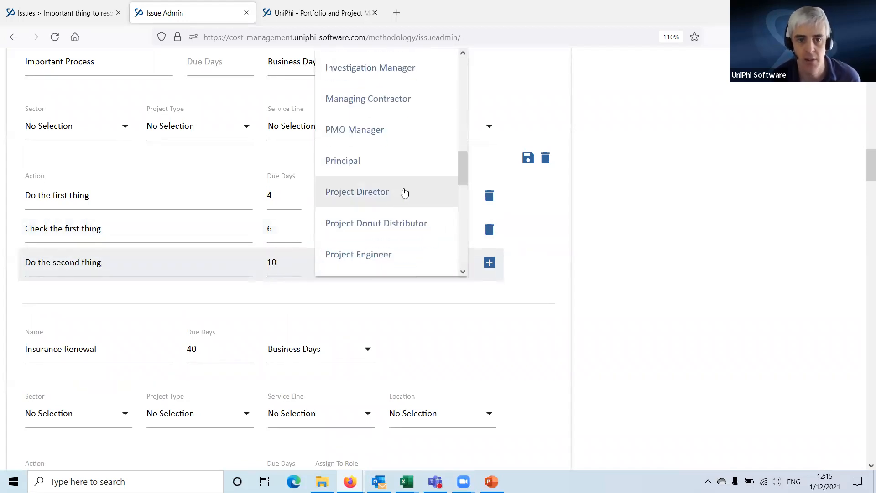
{"action": "scroll", "coordinate": [397, 219], "scroll_direction": "down", "scroll_amount": 2}
{"action": "left_click", "coordinate": [357, 257]}
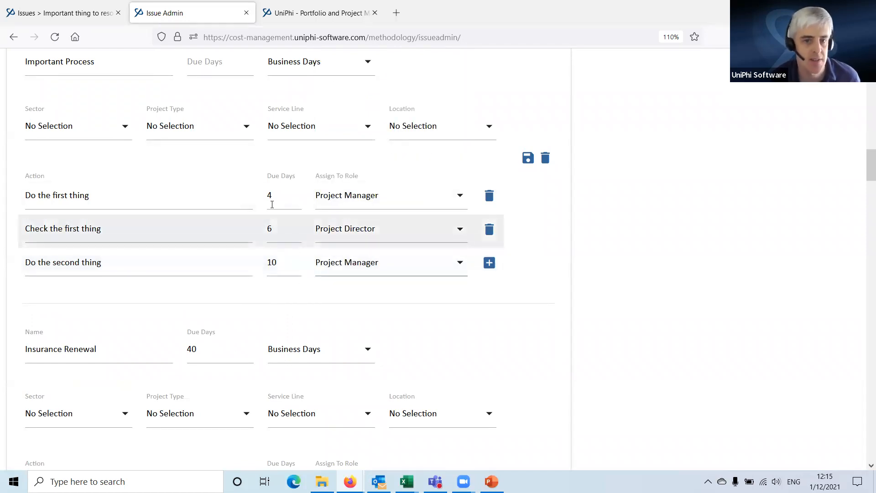
{"action": "left_click_drag", "start_coordinate": [278, 229], "coordinate": [261, 231]}
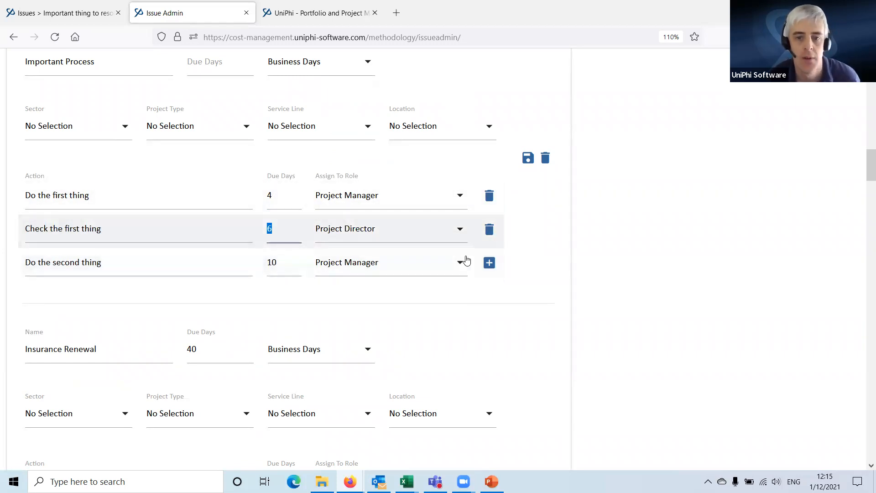
{"action": "left_click", "coordinate": [489, 263]}
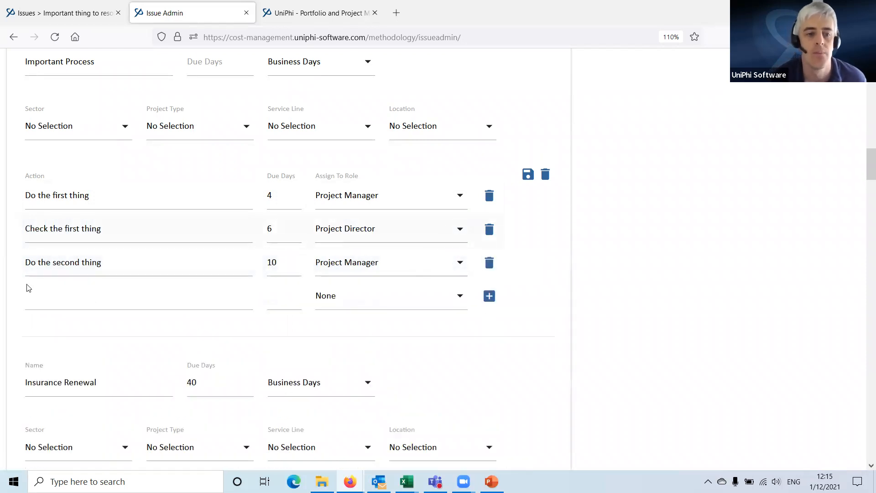
- Add the action "Check everything" to the Important Process template with 12 due days, assigned to the Project Director role
{"action": "left_click", "coordinate": [84, 295]}
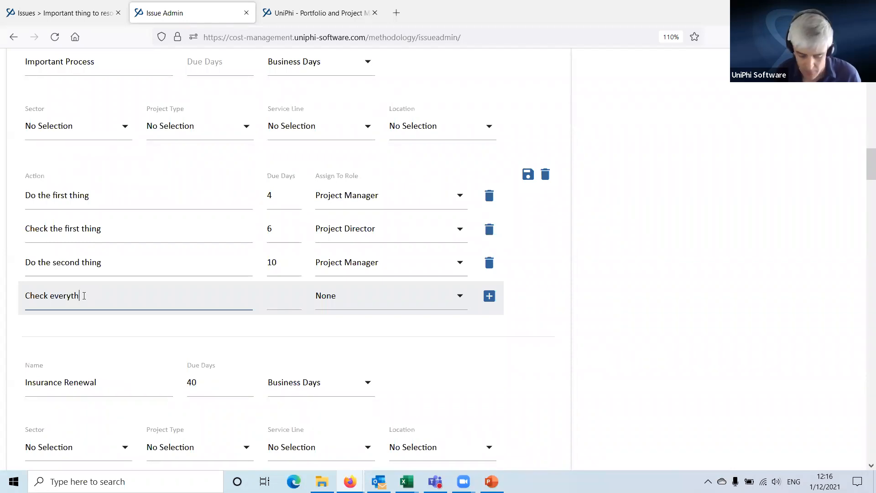
{"action": "left_click", "coordinate": [379, 297]}
{"action": "scroll", "coordinate": [441, 158], "scroll_direction": "down", "scroll_amount": 1}
{"action": "scroll", "coordinate": [429, 178], "scroll_direction": "down", "scroll_amount": 6}
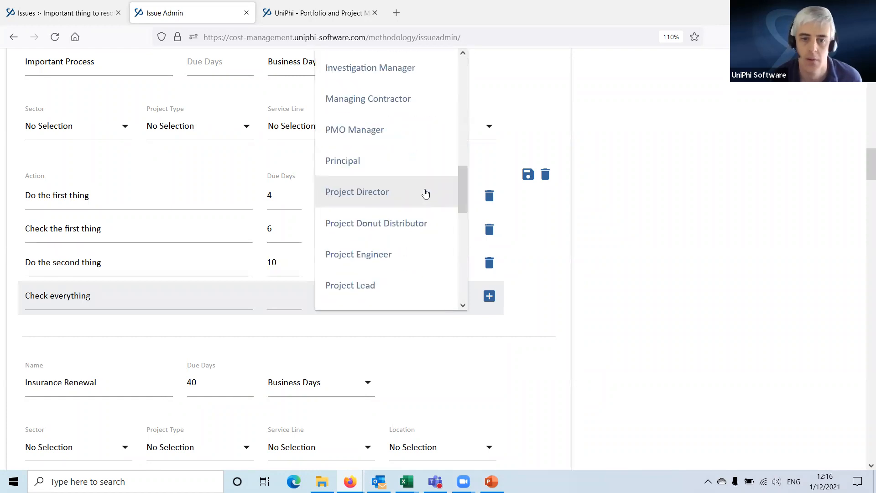
{"action": "left_click", "coordinate": [409, 201]}
{"action": "type", "text": "12"}
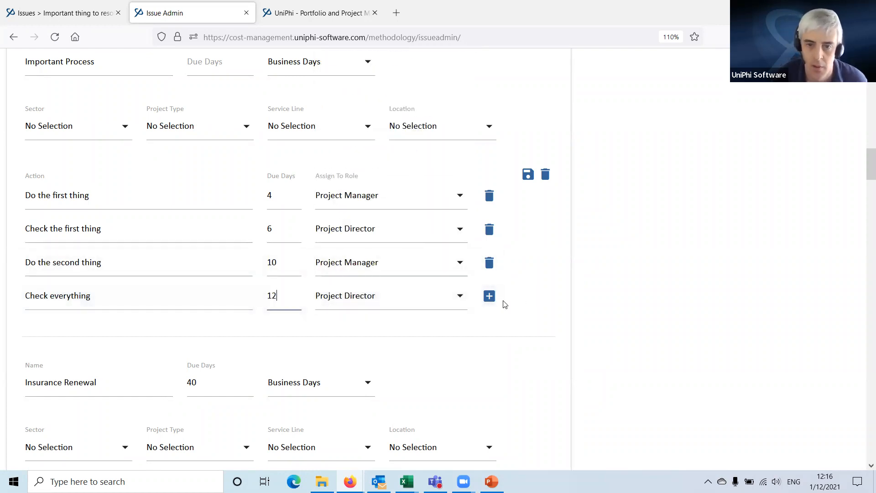
{"action": "left_click", "coordinate": [489, 296]}
- Add the action "Send the response" to the Important Process template with 15 due days, assigned to the Project Manager role
{"action": "left_click", "coordinate": [69, 330]}
{"action": "type", "text": "Send the reps"}
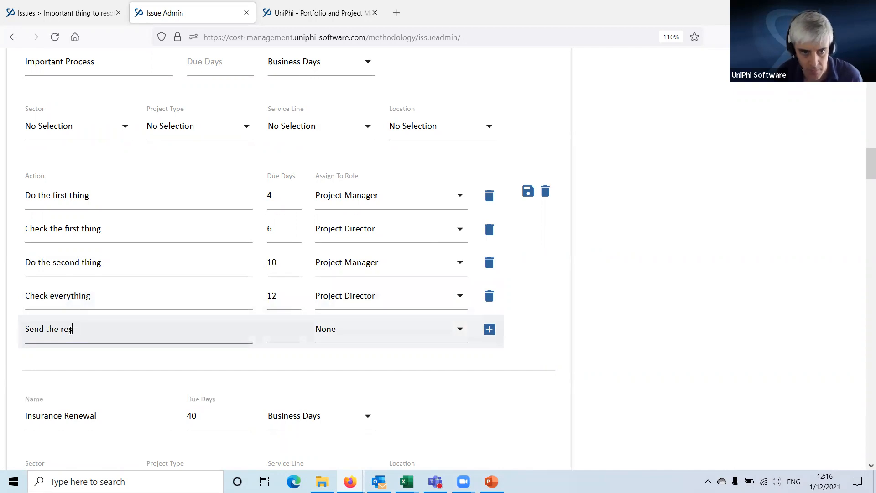
{"action": "left_click", "coordinate": [279, 329]}
{"action": "left_click", "coordinate": [388, 333]}
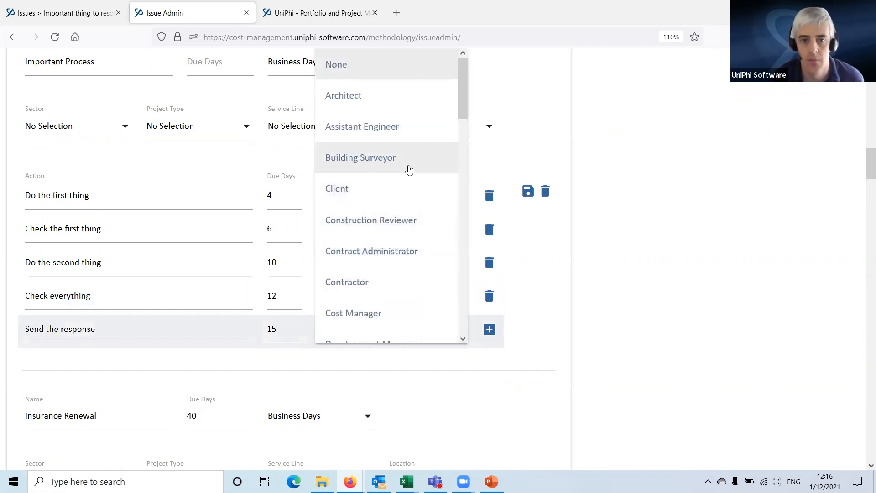
{"action": "scroll", "coordinate": [397, 196], "scroll_direction": "down", "scroll_amount": 6}
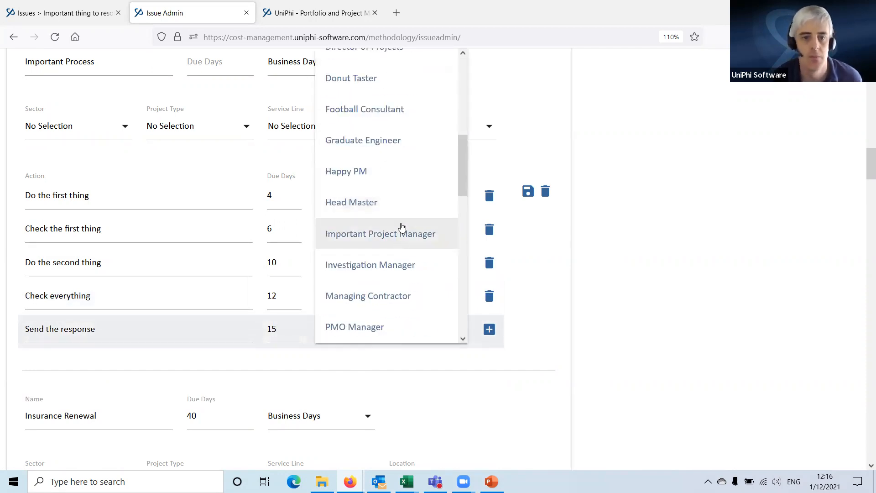
{"action": "scroll", "coordinate": [404, 268], "scroll_direction": "down", "scroll_amount": 1}
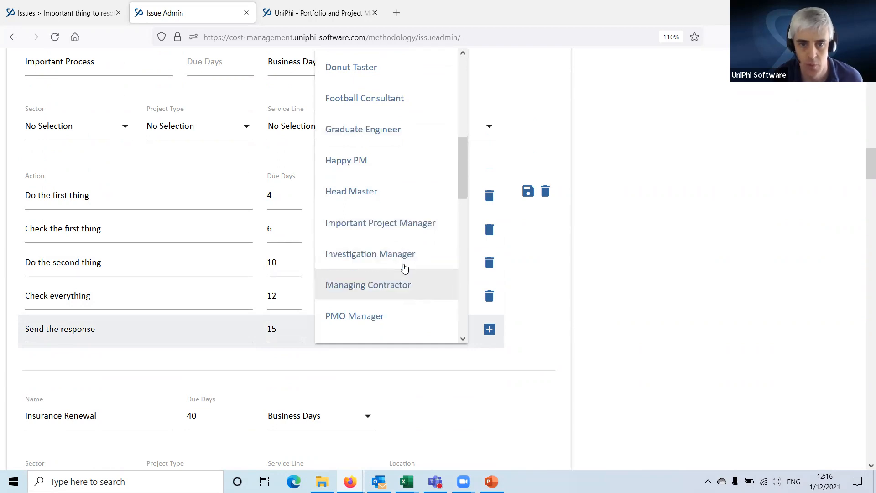
{"action": "scroll", "coordinate": [405, 260], "scroll_direction": "down", "scroll_amount": 4}
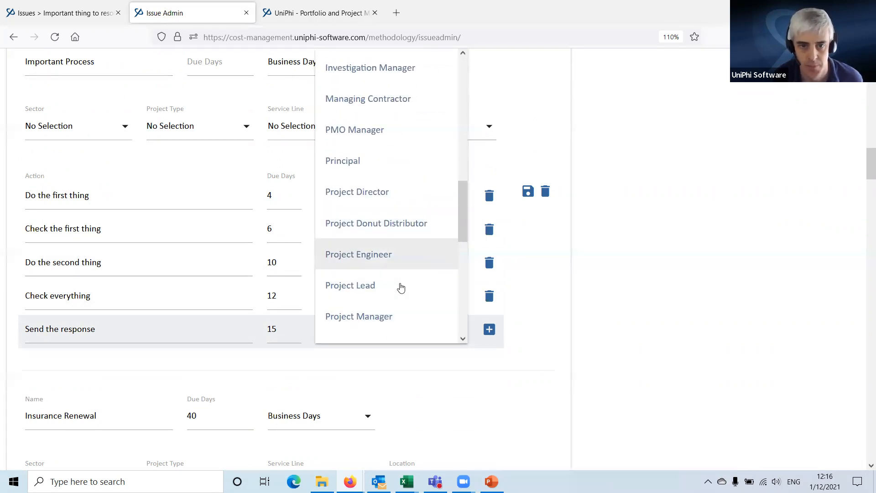
{"action": "left_click", "coordinate": [387, 316]}
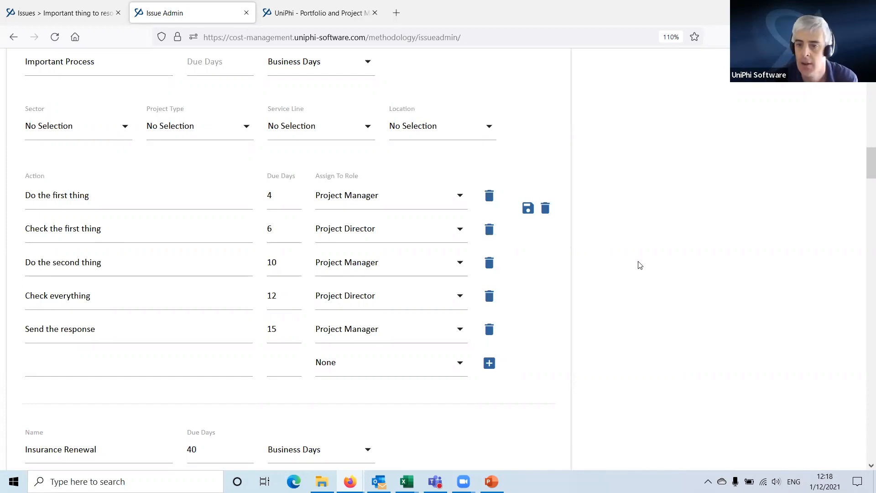
- Review the actions, due days and assigned roles of the existing issue templates from Insurance Renewal through Project Plan Review
{"action": "scroll", "coordinate": [638, 262], "scroll_direction": "down", "scroll_amount": 5}
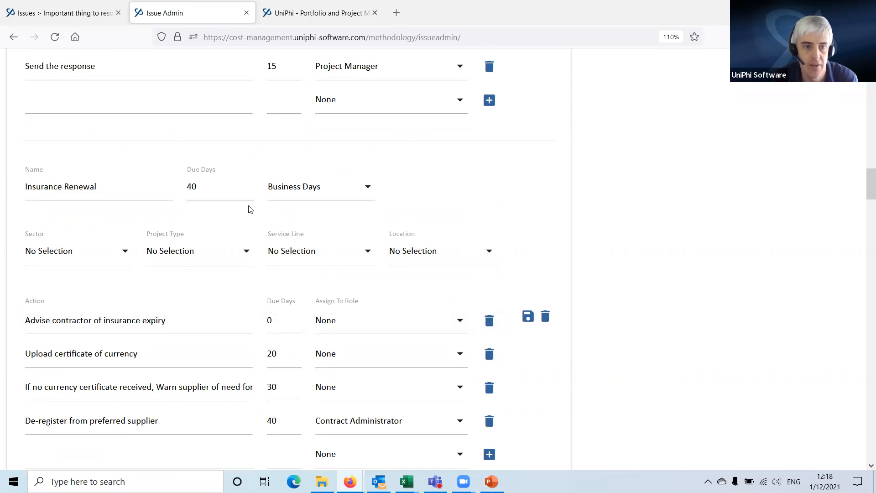
{"action": "scroll", "coordinate": [342, 238], "scroll_direction": "down", "scroll_amount": 1}
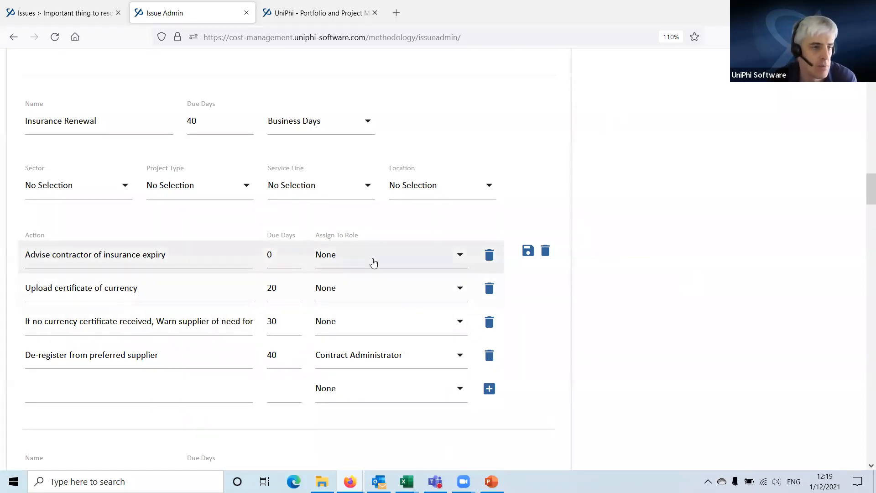
{"action": "scroll", "coordinate": [48, 281], "scroll_direction": "down", "scroll_amount": 3}
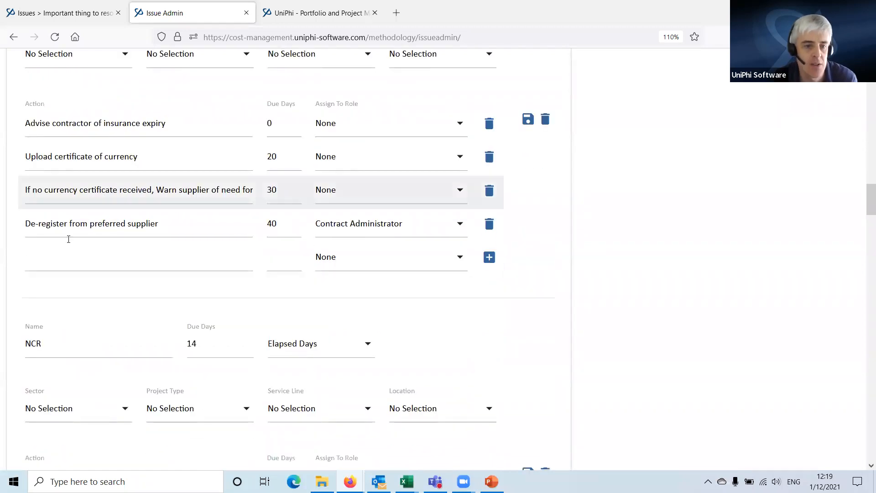
{"action": "scroll", "coordinate": [479, 269], "scroll_direction": "down", "scroll_amount": 4}
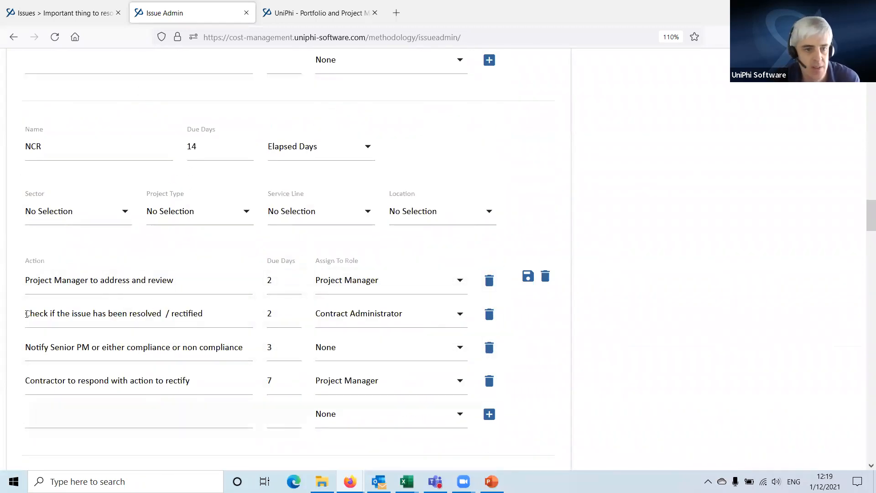
{"action": "scroll", "coordinate": [82, 192], "scroll_direction": "down", "scroll_amount": 2}
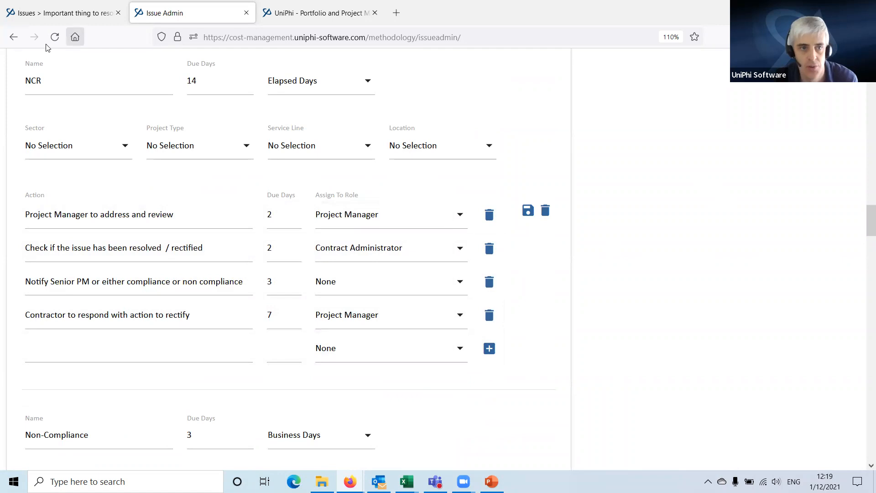
{"action": "scroll", "coordinate": [90, 237], "scroll_direction": "down", "scroll_amount": 5}
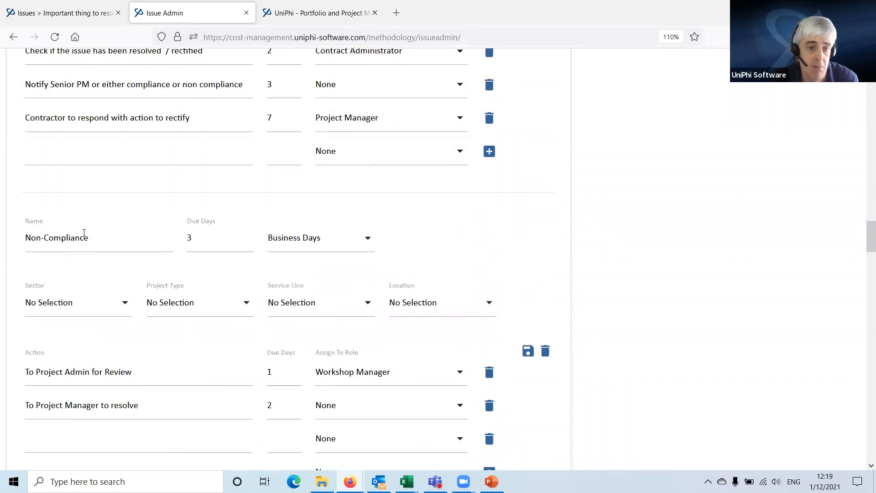
{"action": "scroll", "coordinate": [248, 315], "scroll_direction": "down", "scroll_amount": 6}
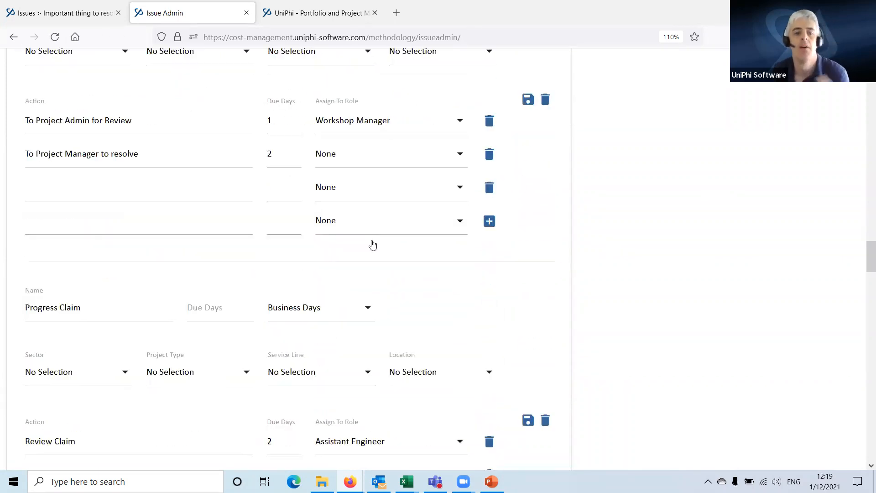
{"action": "scroll", "coordinate": [373, 245], "scroll_direction": "down", "scroll_amount": 3}
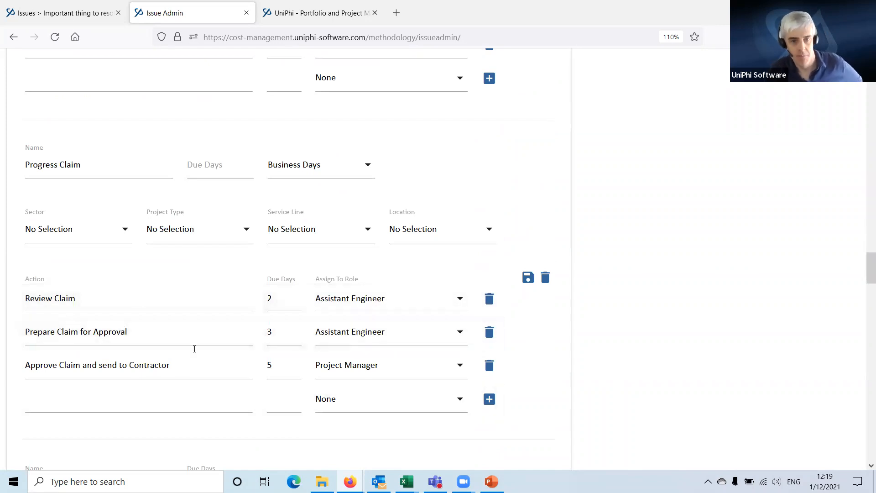
{"action": "scroll", "coordinate": [193, 348], "scroll_direction": "down", "scroll_amount": 7}
{"action": "scroll", "coordinate": [144, 262], "scroll_direction": "down", "scroll_amount": 2}
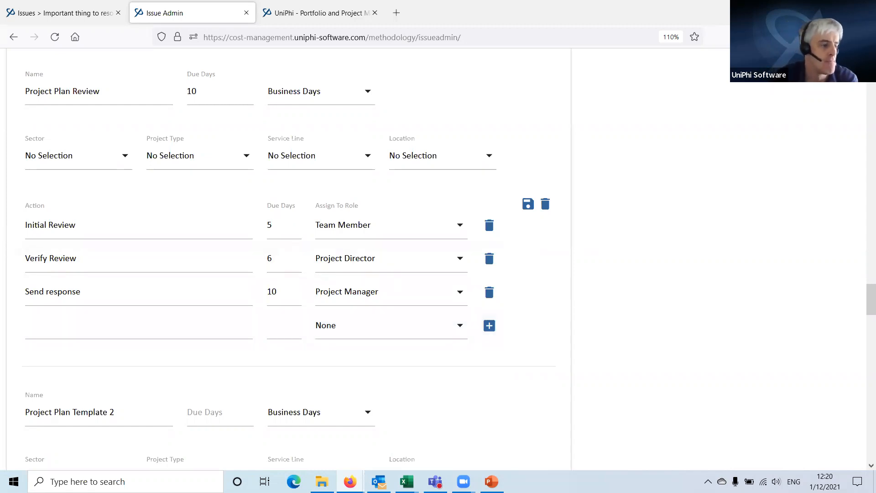
- Open the Greensborough St Mary's Age Care project from the project portfolio and select its project name
{"action": "scroll", "coordinate": [423, 258], "scroll_direction": "up", "scroll_amount": 20}
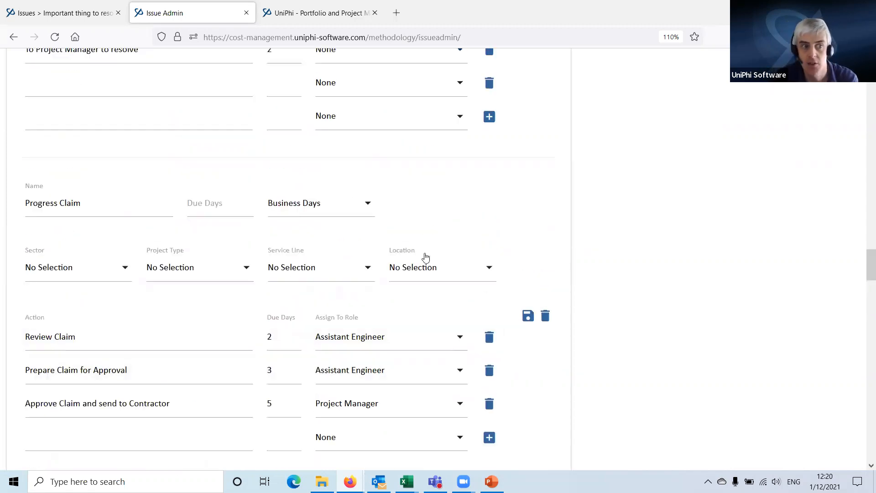
{"action": "scroll", "coordinate": [424, 258], "scroll_direction": "up", "scroll_amount": 15}
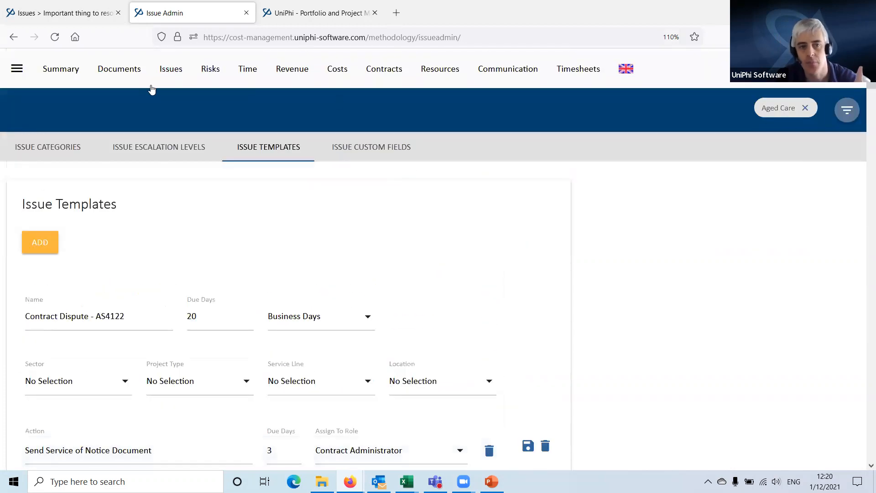
{"action": "left_click", "coordinate": [53, 81]}
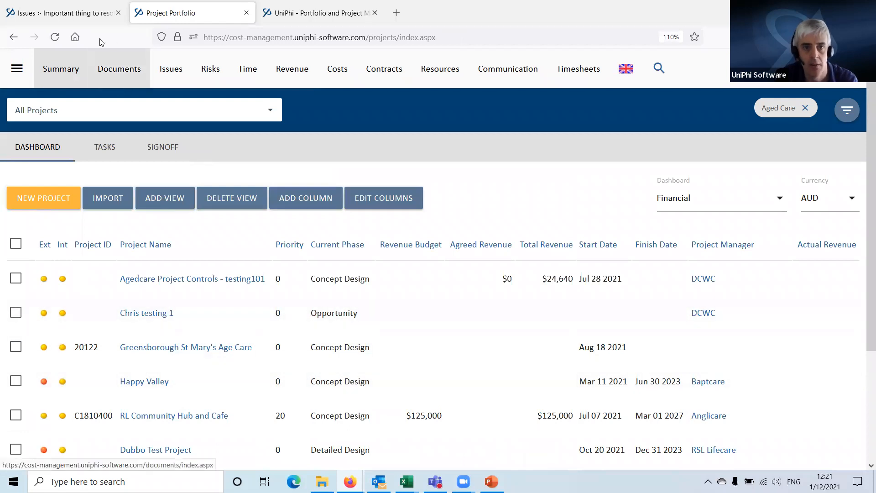
{"action": "left_click", "coordinate": [165, 348]}
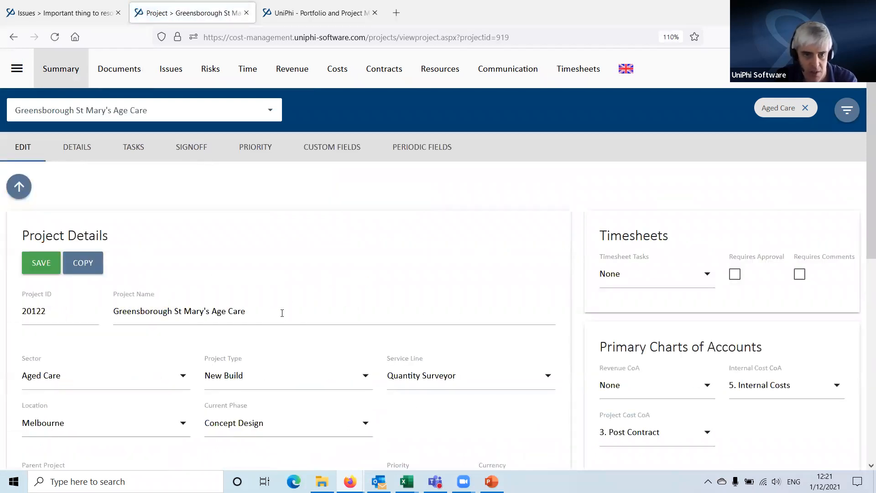
{"action": "left_click_drag", "start_coordinate": [284, 311], "coordinate": [113, 311]}
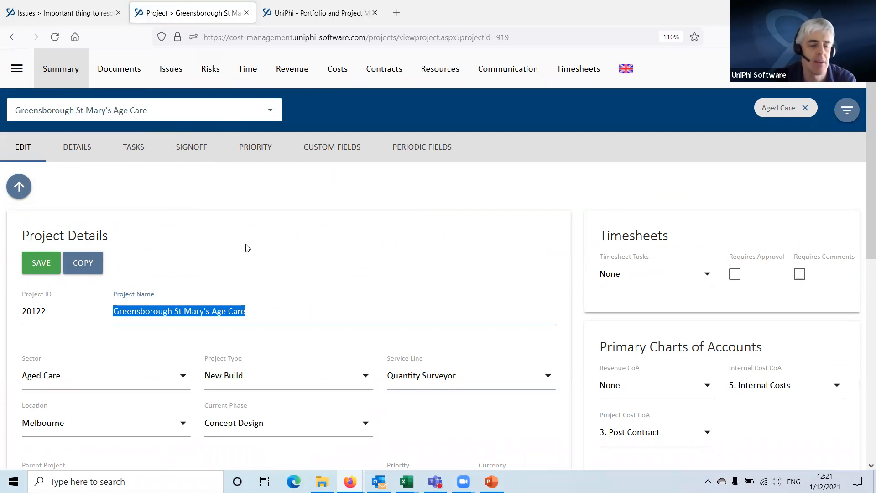
- Start a copy of the Greensborough St Mary's Age Care project and include its resources
{"action": "left_click", "coordinate": [84, 266]}
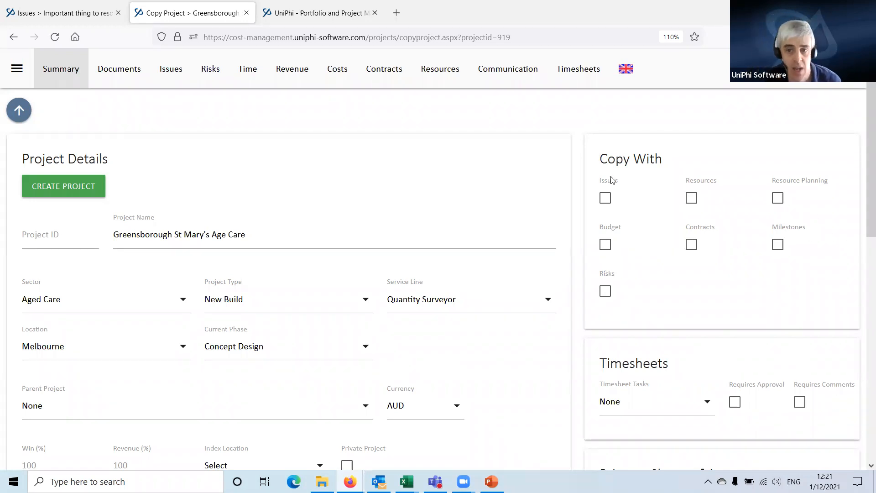
{"action": "left_click", "coordinate": [691, 199]}
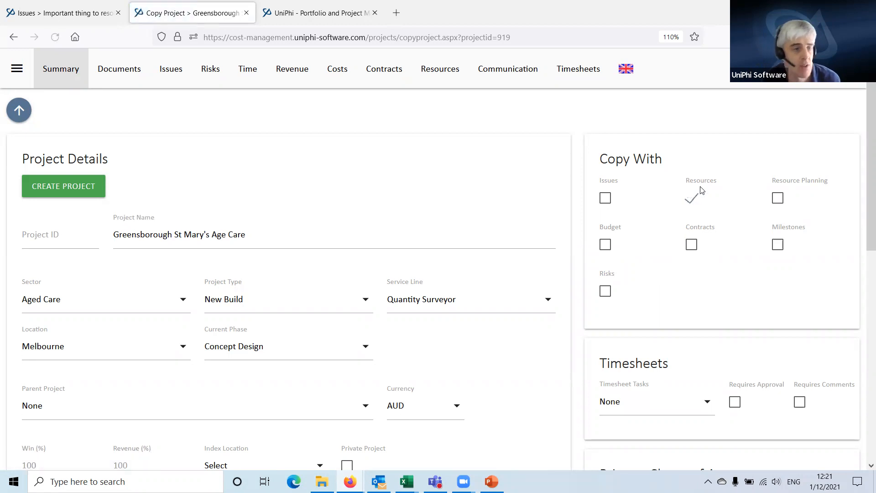
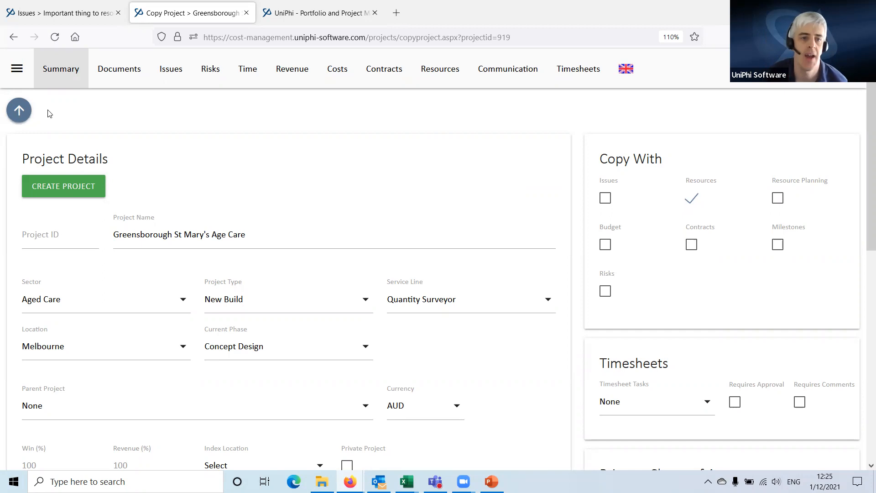
- Leave the project copy and open the custom fields of the Greensborough St Mary's Age Care project
{"action": "left_click", "coordinate": [19, 110]}
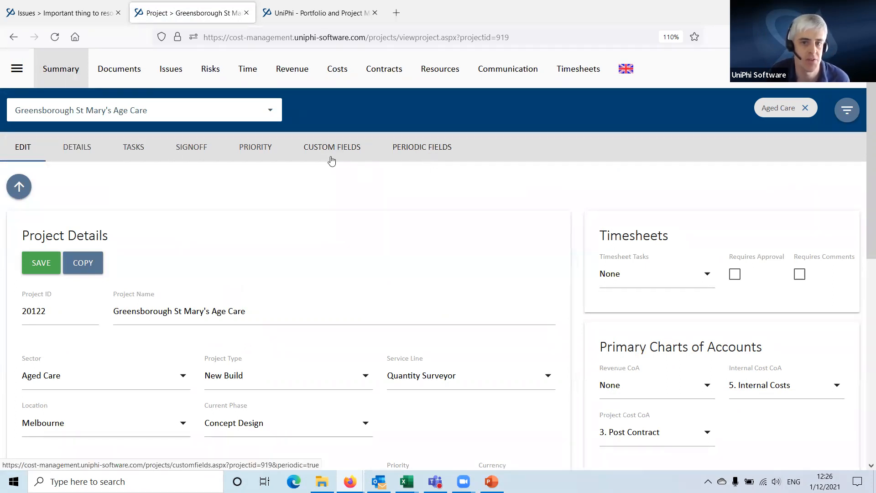
{"action": "left_click", "coordinate": [349, 157]}
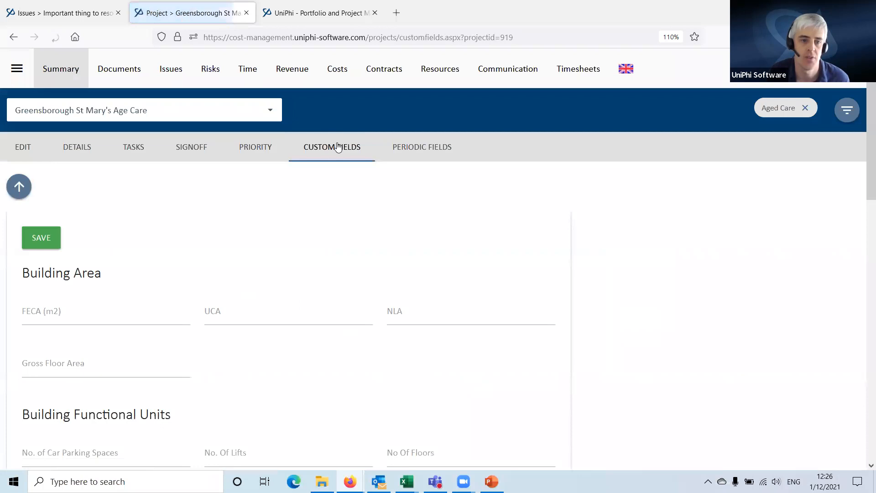
{"action": "scroll", "coordinate": [326, 160], "scroll_direction": "down", "scroll_amount": 3}
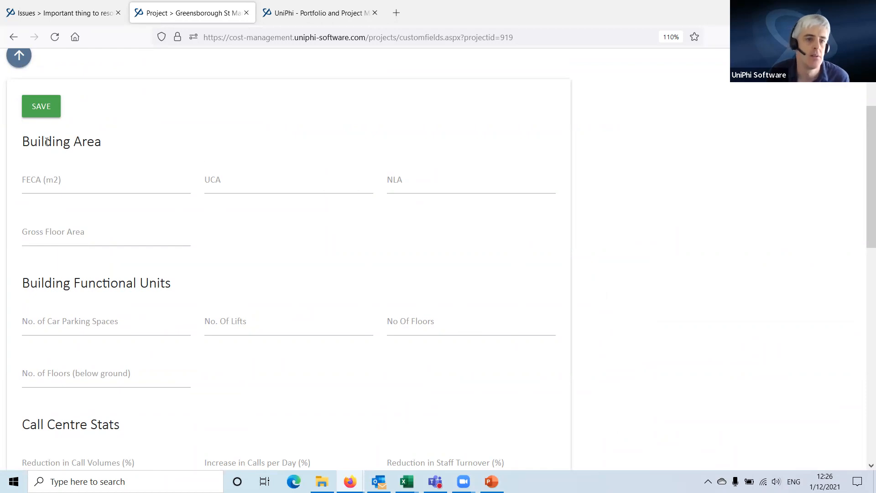
- Examine the project's custom fields from Building Area through Residential Metrics, including the choices for Facades for New Building
{"action": "left_click", "coordinate": [121, 183]}
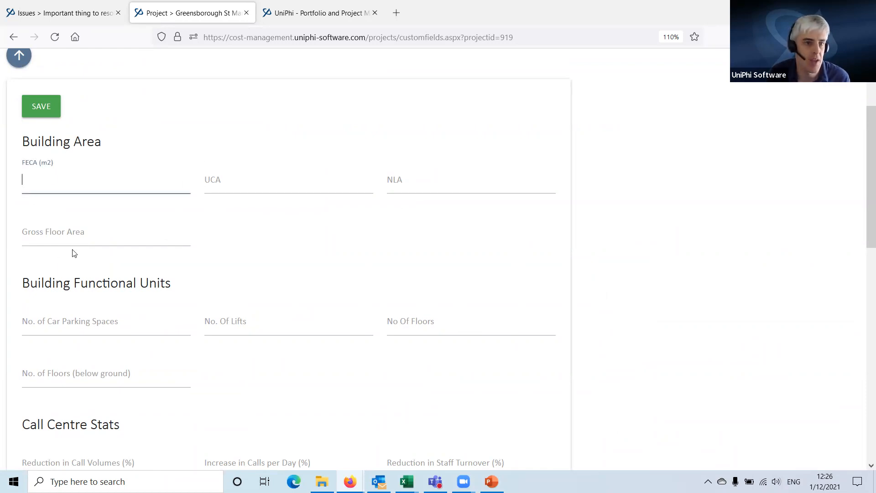
{"action": "scroll", "coordinate": [170, 223], "scroll_direction": "down", "scroll_amount": 3}
{"action": "scroll", "coordinate": [238, 246], "scroll_direction": "down", "scroll_amount": 3}
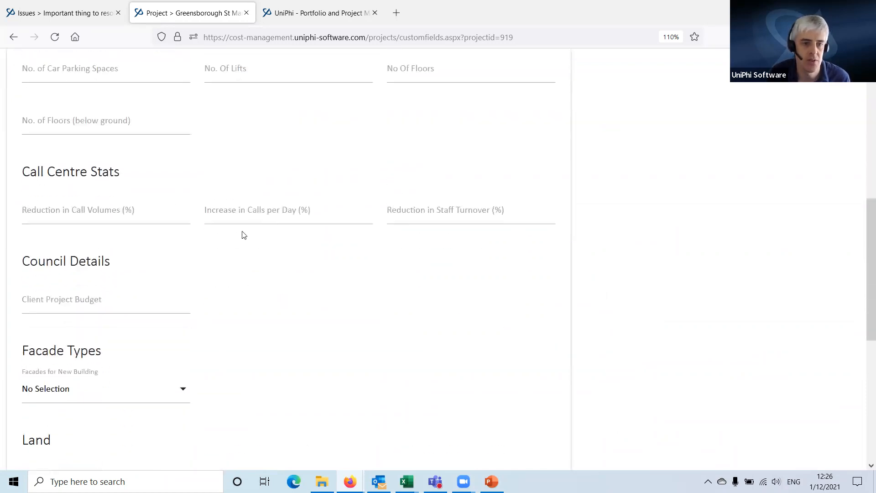
{"action": "left_click", "coordinate": [34, 287]}
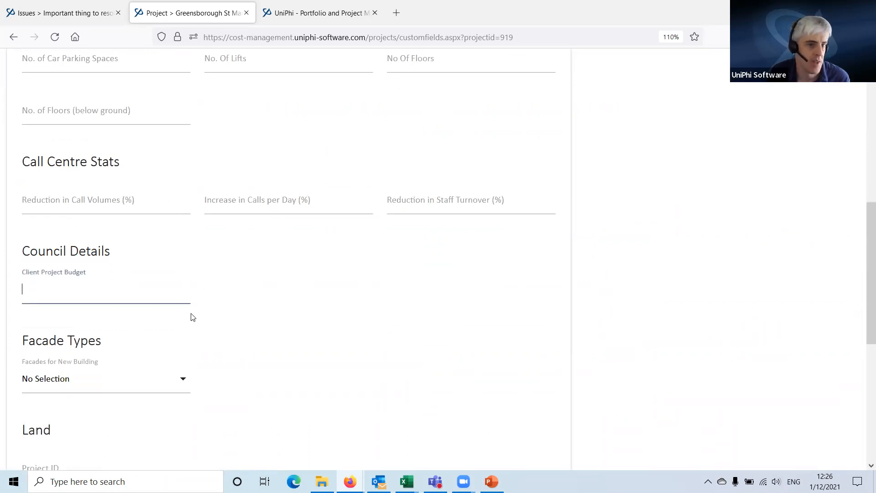
{"action": "scroll", "coordinate": [96, 256], "scroll_direction": "down", "scroll_amount": 3}
{"action": "left_click", "coordinate": [128, 258]}
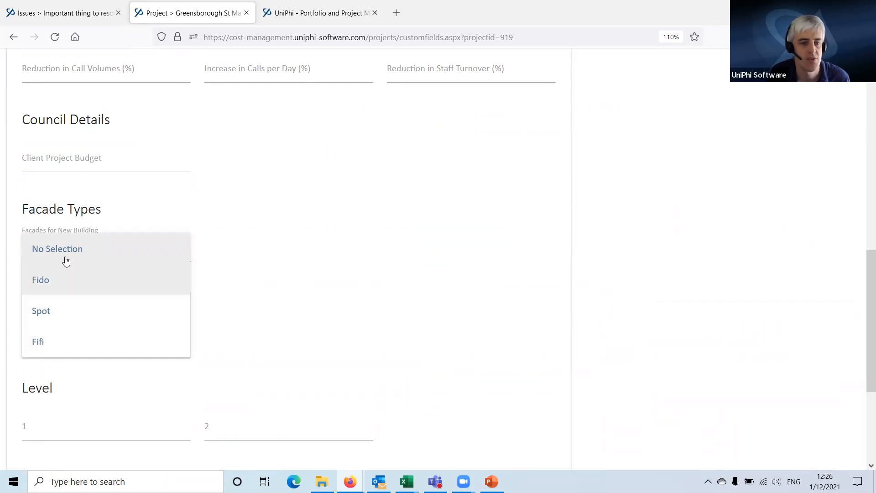
{"action": "left_click", "coordinate": [367, 251]}
{"action": "scroll", "coordinate": [342, 241], "scroll_direction": "down", "scroll_amount": 4}
{"action": "left_click", "coordinate": [68, 141]}
{"action": "left_click", "coordinate": [25, 238]}
{"action": "left_click", "coordinate": [264, 255]}
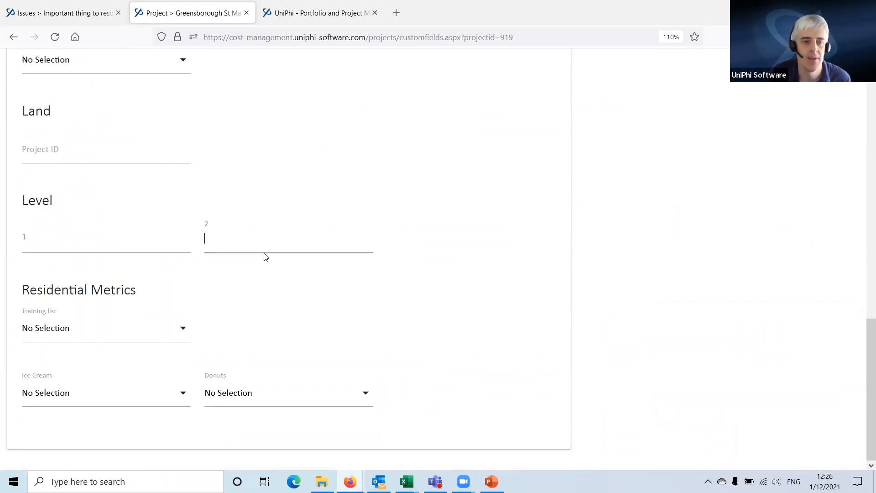
{"action": "left_click", "coordinate": [79, 327]}
{"action": "left_click", "coordinate": [306, 318]}
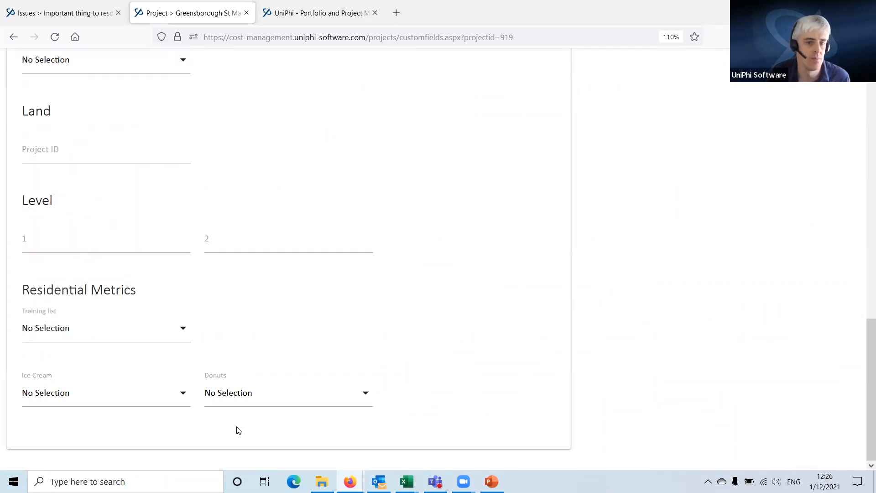
- In the Residential Metrics, set Donuts to Tomato Sauce and Ice Cream to Tiramisu
{"action": "left_click", "coordinate": [261, 400]}
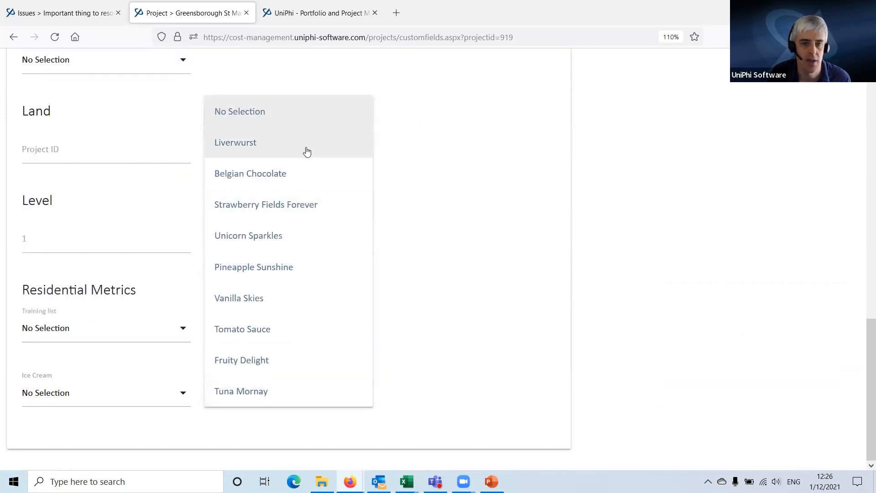
{"action": "left_click", "coordinate": [285, 331]}
{"action": "left_click", "coordinate": [52, 401]}
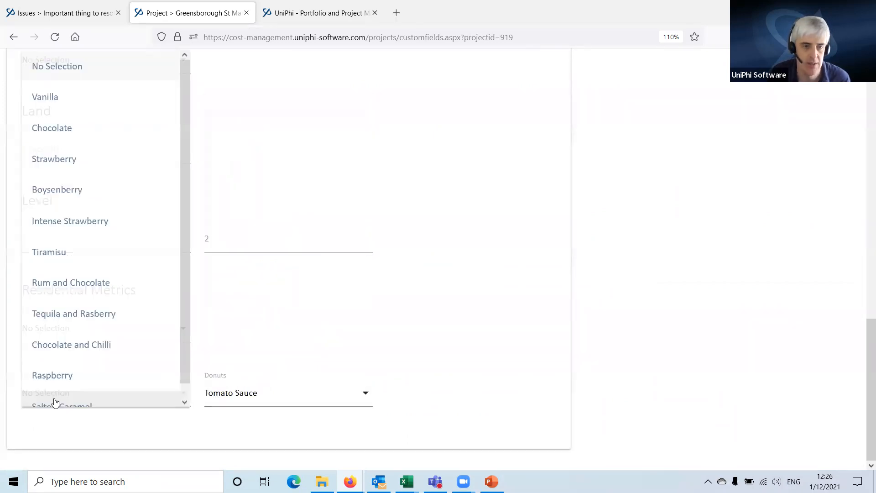
{"action": "left_click", "coordinate": [84, 252]}
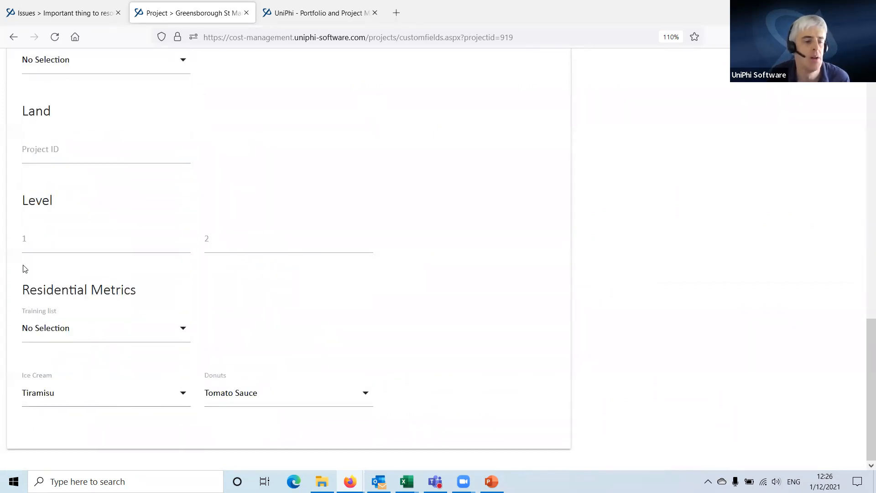
{"action": "scroll", "coordinate": [24, 268], "scroll_direction": "up", "scroll_amount": 15}
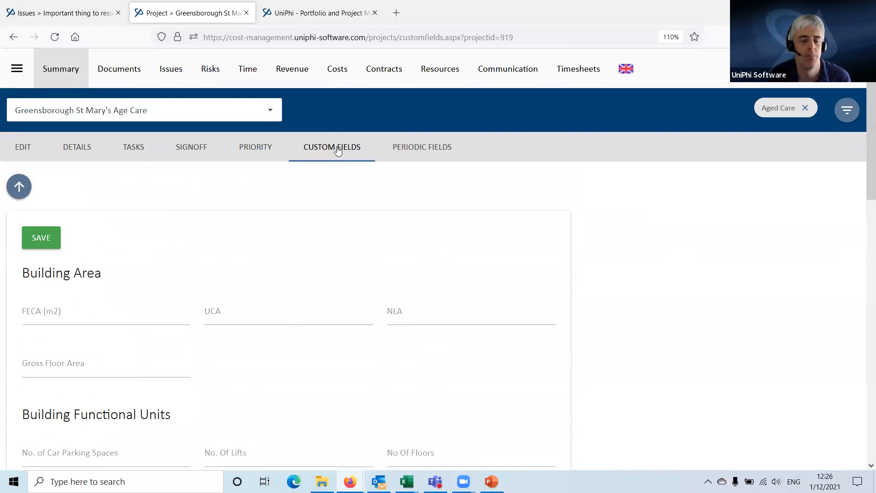
- Open the issues register and widen it from the current project to All Projects
{"action": "left_click", "coordinate": [166, 72]}
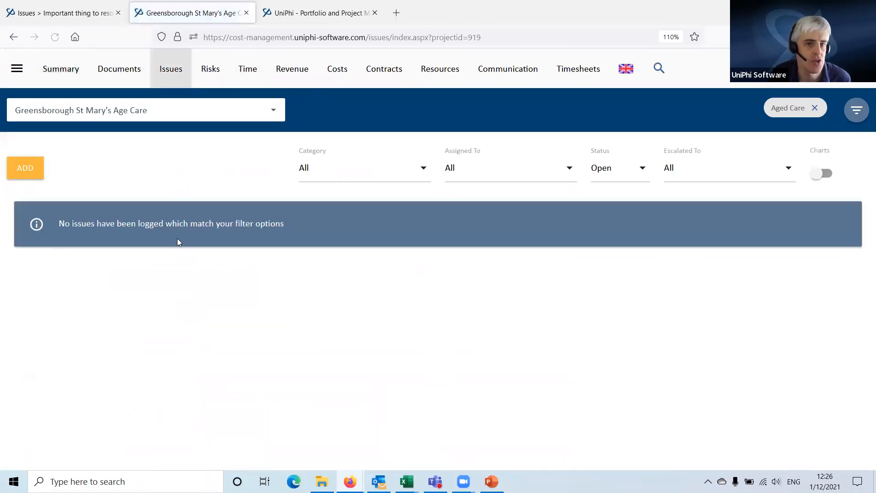
{"action": "left_click", "coordinate": [116, 108]}
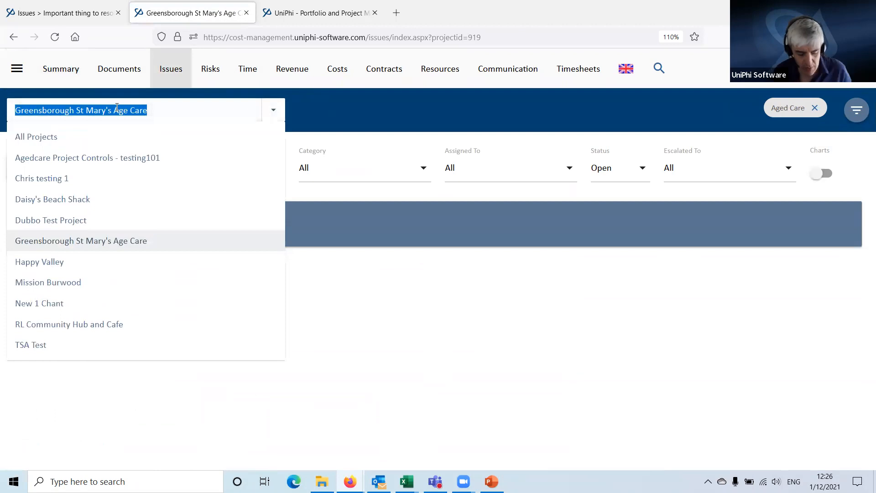
{"action": "type", "text": "all"}
{"action": "key", "text": "Down"}
{"action": "key", "text": "Return"}
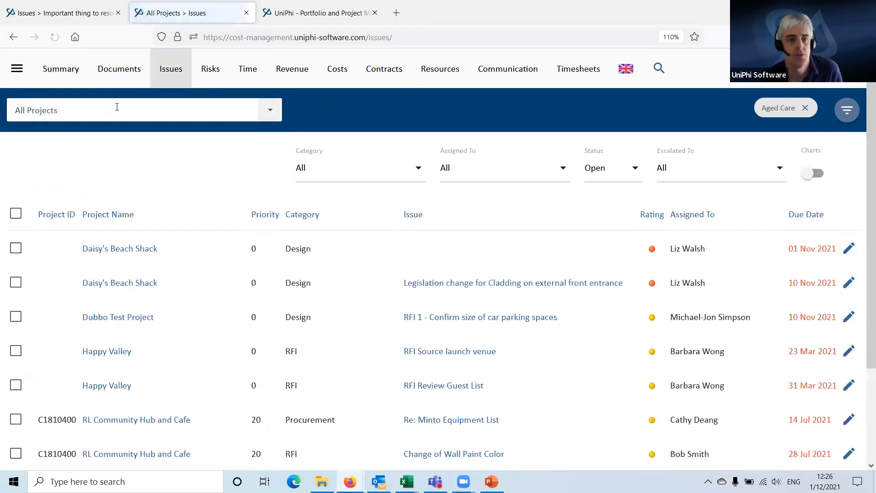
- Open the issue "RFI Source launch venue" and review its details and comments
{"action": "left_click", "coordinate": [443, 352]}
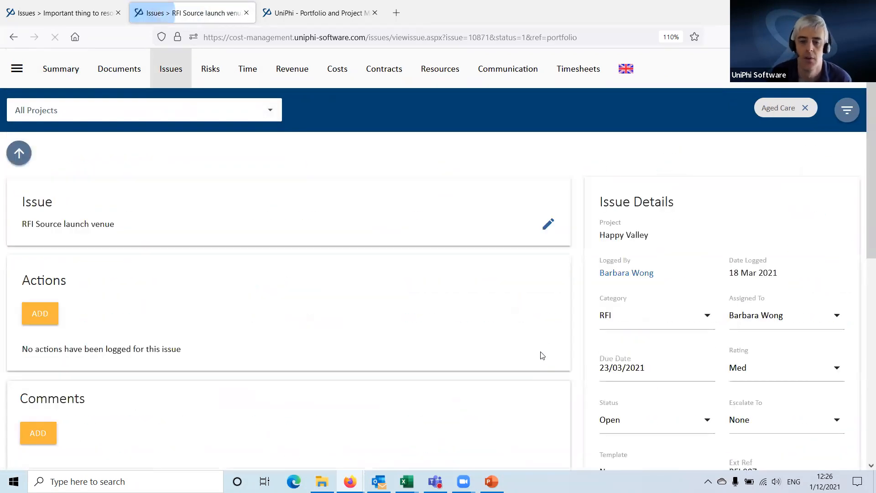
{"action": "scroll", "coordinate": [806, 98], "scroll_direction": "down", "scroll_amount": 4}
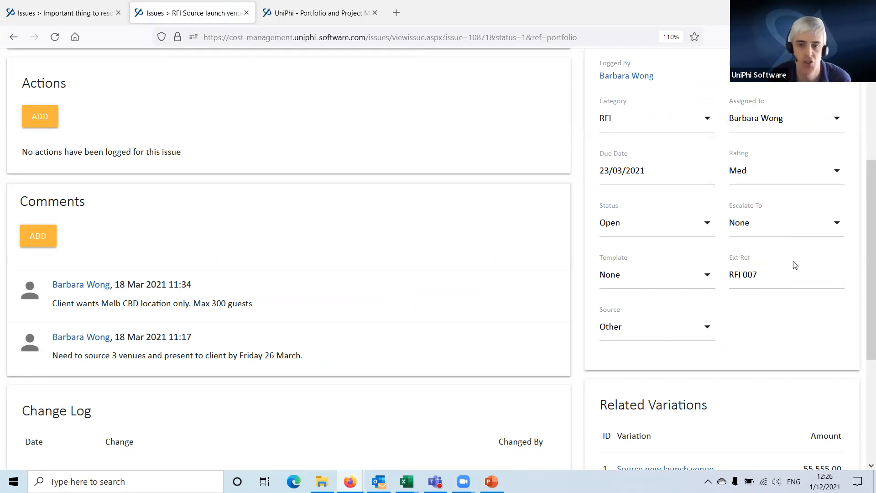
{"action": "scroll", "coordinate": [733, 265], "scroll_direction": "up", "scroll_amount": 5}
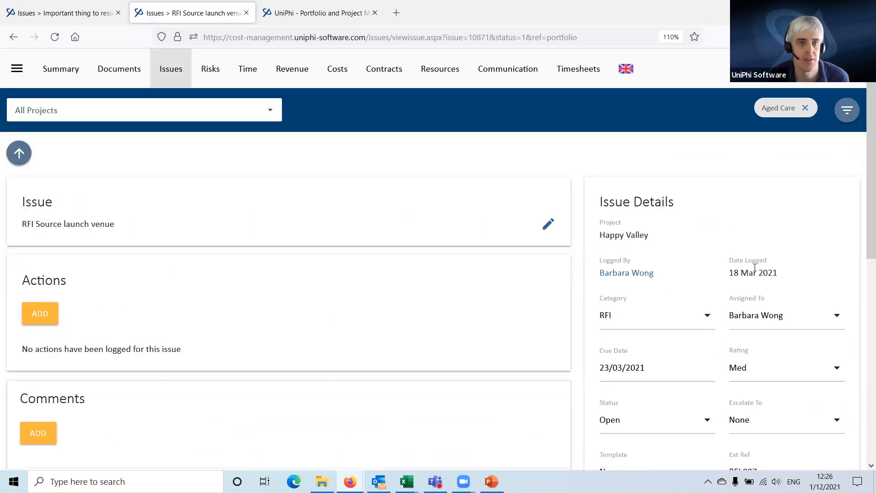
- Open the project configuration and display the project custom field categories
{"action": "left_click", "coordinate": [14, 73]}
{"action": "left_click", "coordinate": [44, 256]}
{"action": "scroll", "coordinate": [84, 239], "scroll_direction": "down", "scroll_amount": 4}
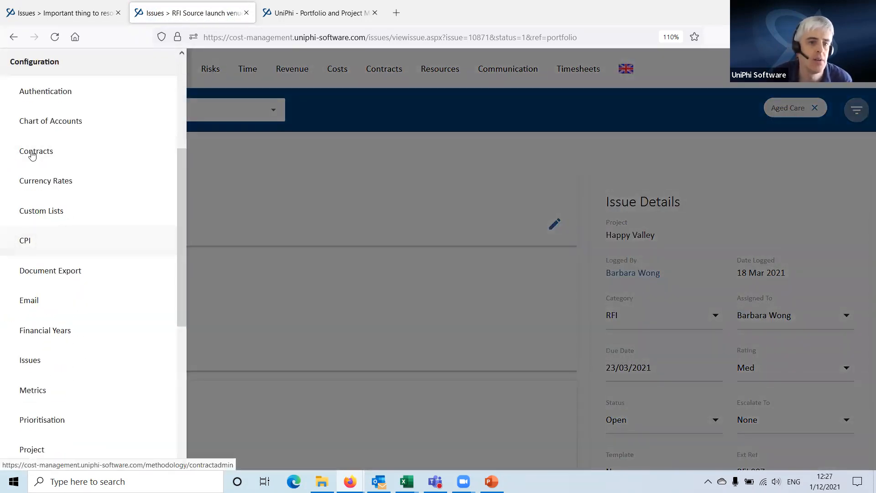
{"action": "scroll", "coordinate": [56, 167], "scroll_direction": "down", "scroll_amount": 2}
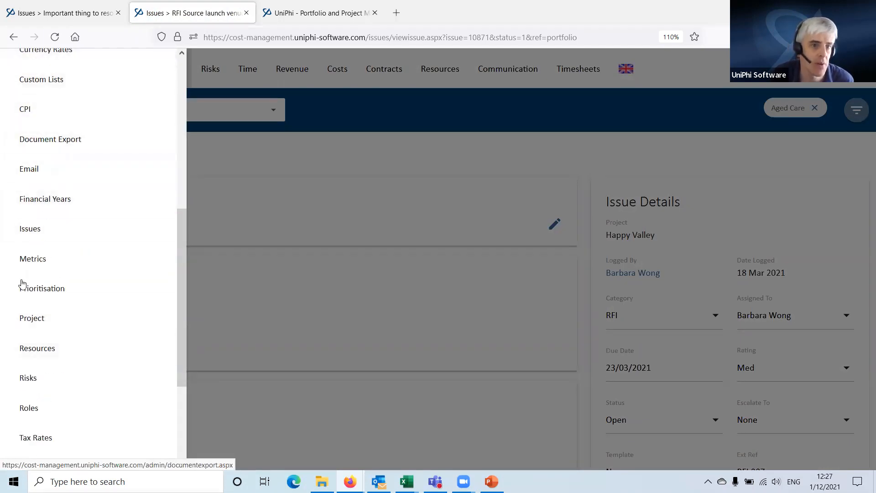
{"action": "left_click", "coordinate": [37, 325]}
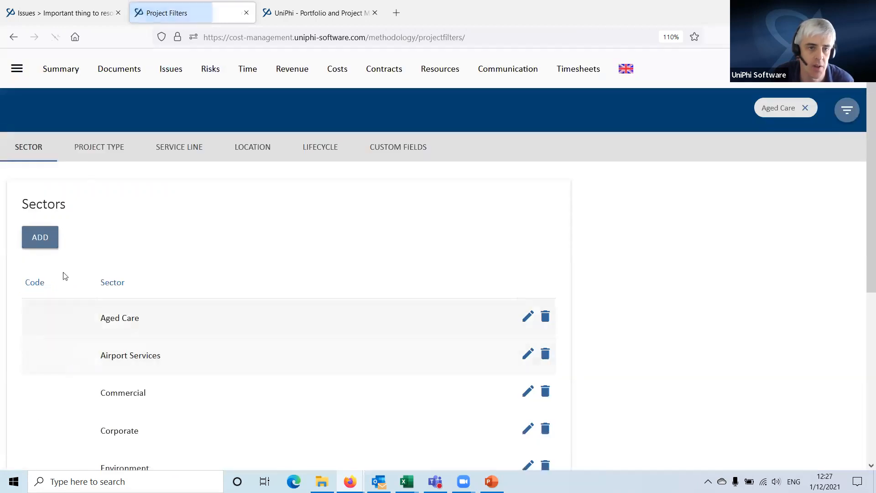
{"action": "left_click", "coordinate": [410, 155]}
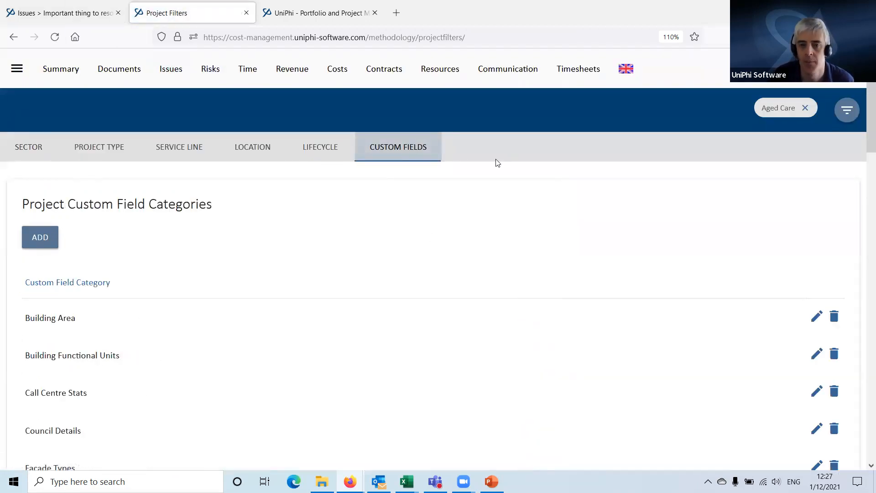
- In the other project session, open the periodic fields of Agedcare Project Controls - testing101 and list the available periods
{"action": "left_click", "coordinate": [68, 12]}
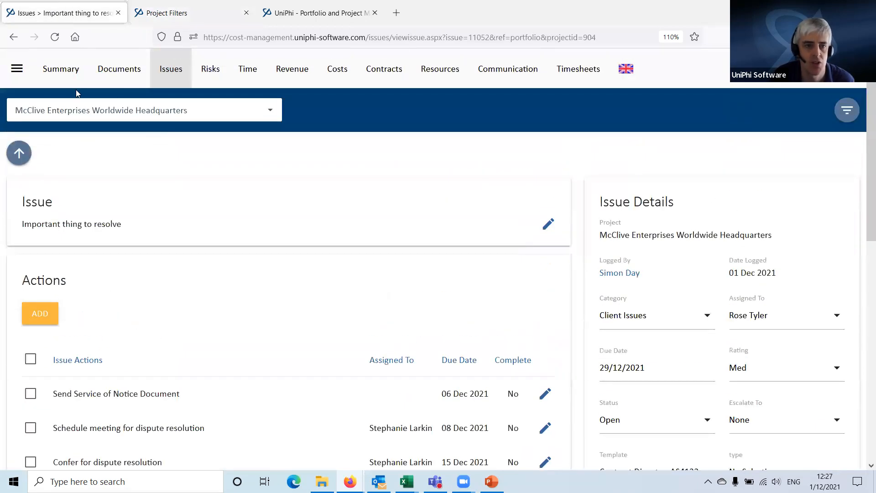
{"action": "left_click", "coordinate": [57, 85]}
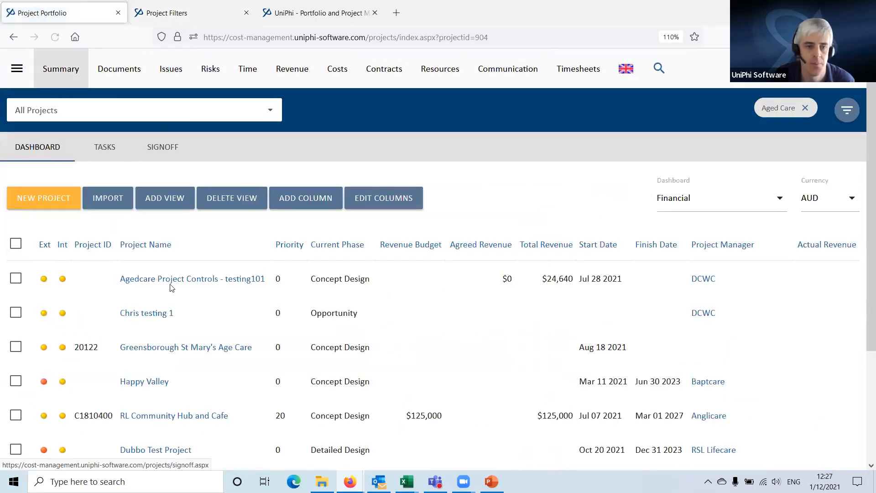
{"action": "left_click", "coordinate": [182, 280]}
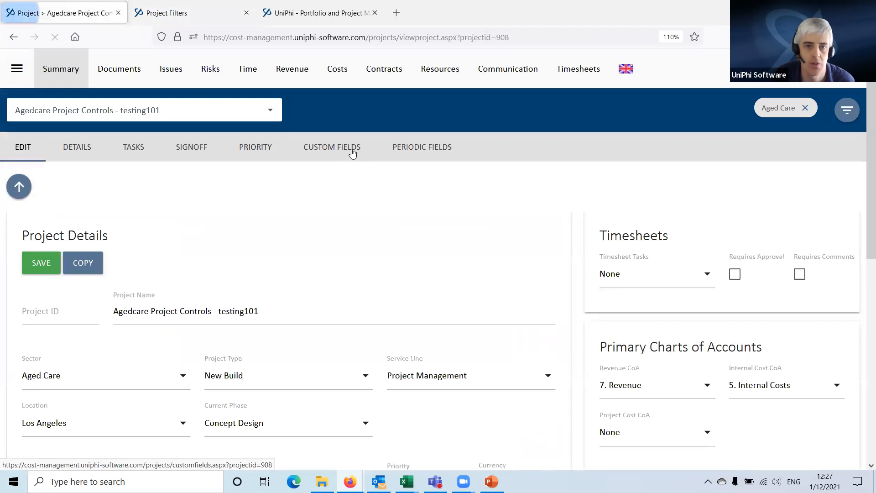
{"action": "left_click", "coordinate": [458, 150]}
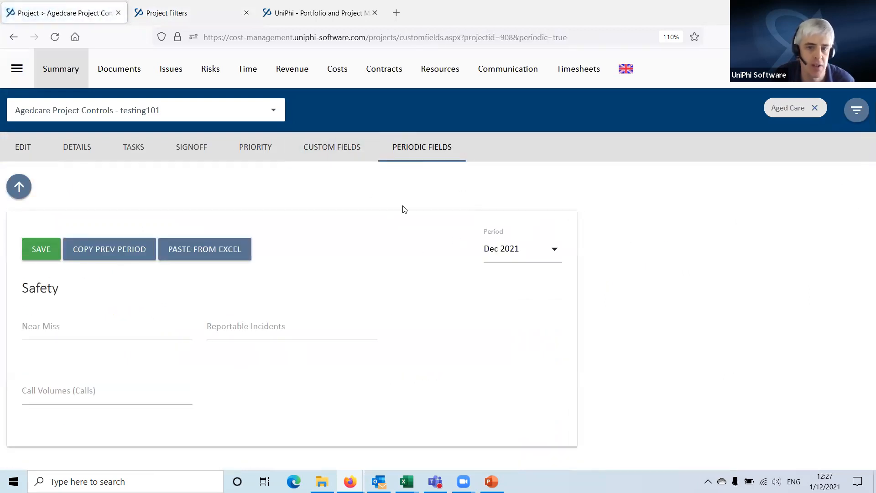
{"action": "left_click", "coordinate": [519, 249]}
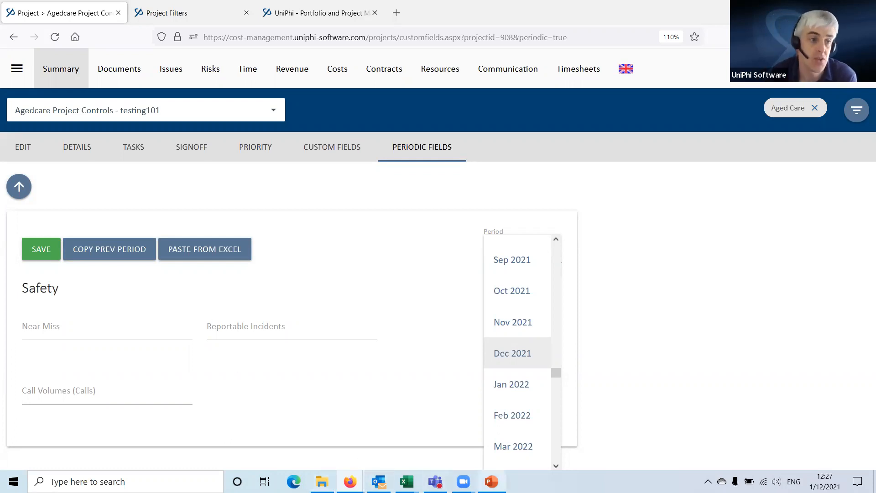
{"action": "mouse_move", "coordinate": [492, 481]}
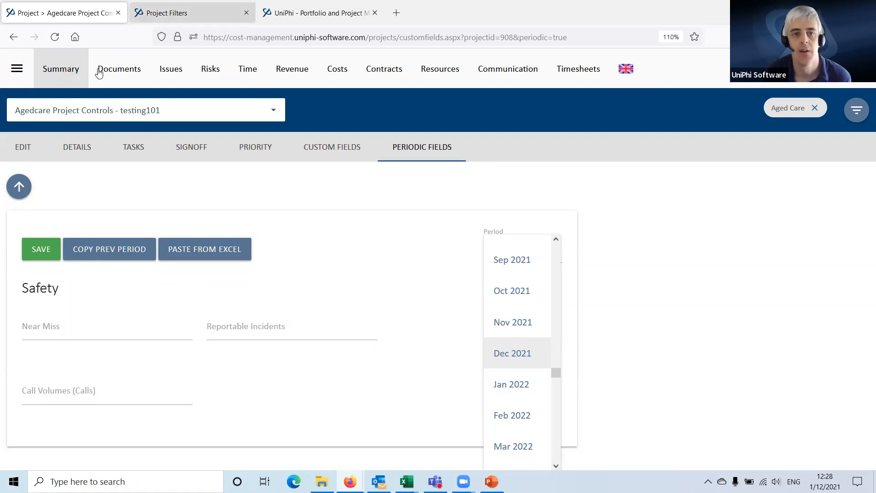
- Compare the configured custom field categories with the custom fields of Agedcare Project Controls - testing101, examining Building Area to Call Centre Stats
{"action": "left_click", "coordinate": [152, 6]}
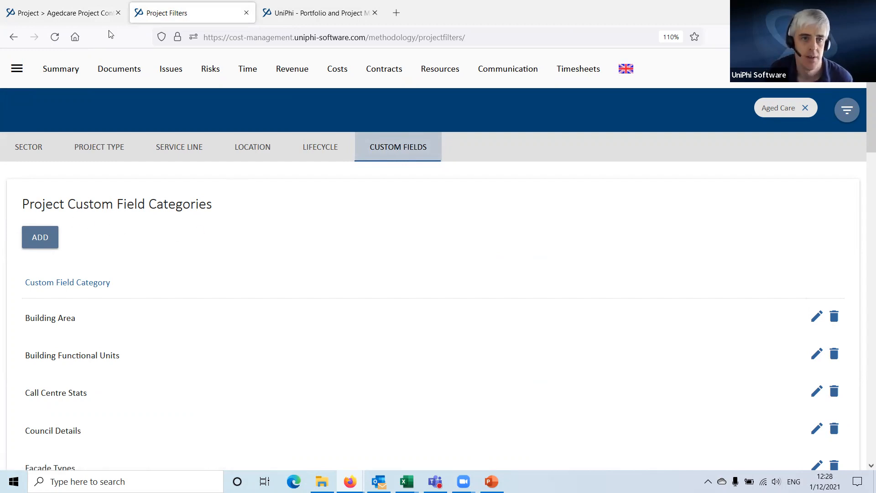
{"action": "left_click", "coordinate": [98, 18]}
{"action": "left_click", "coordinate": [327, 155]}
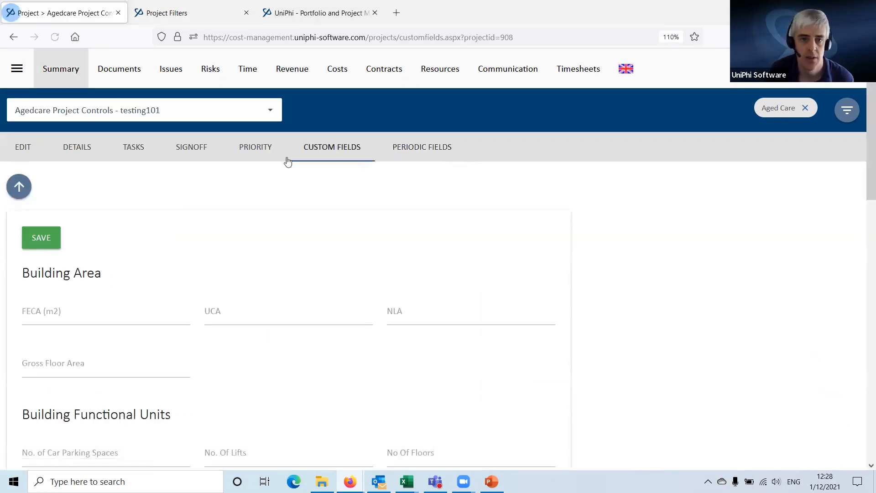
{"action": "left_click_drag", "start_coordinate": [24, 274], "coordinate": [171, 273]}
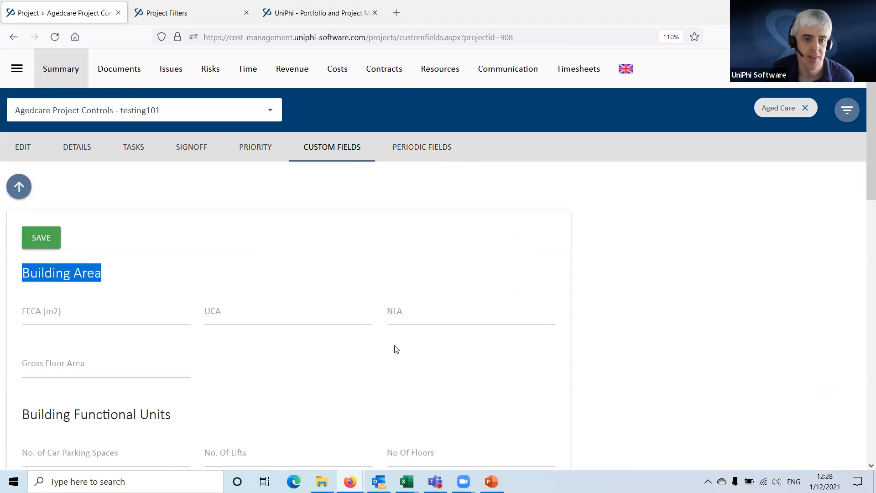
{"action": "scroll", "coordinate": [236, 292], "scroll_direction": "down", "scroll_amount": 4}
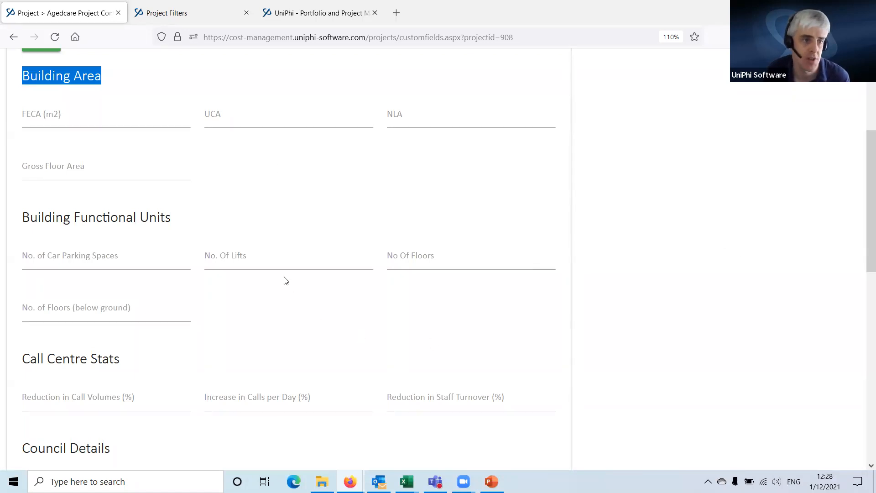
{"action": "scroll", "coordinate": [501, 245], "scroll_direction": "up", "scroll_amount": 5}
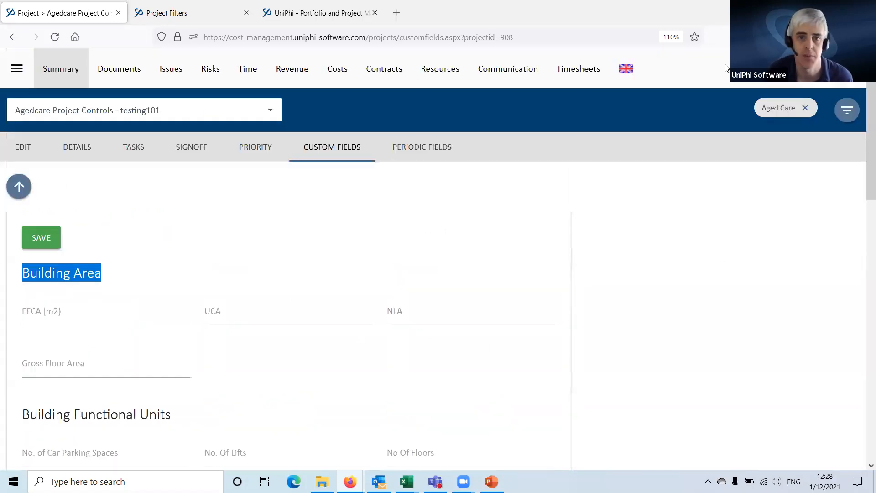
- Return to the project filters configuration and review the custom field categories down to the custom fields list
{"action": "left_click", "coordinate": [167, 13]}
{"action": "scroll", "coordinate": [177, 386], "scroll_direction": "down", "scroll_amount": 6}
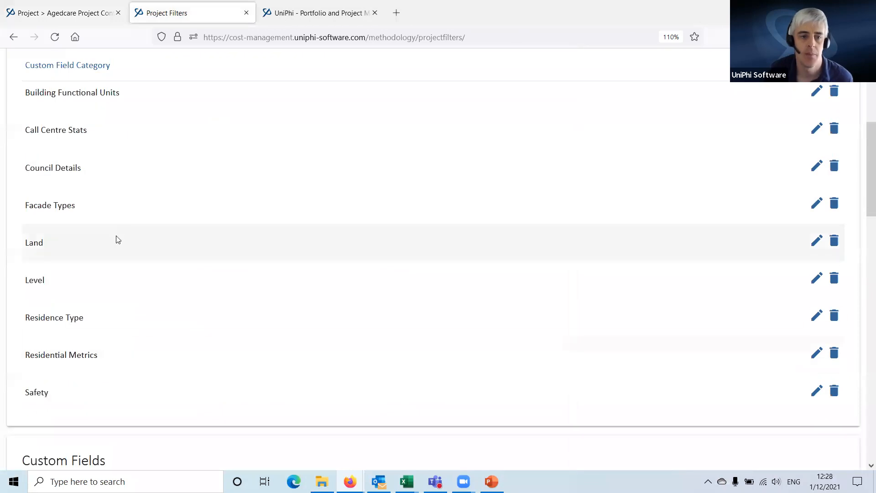
{"action": "scroll", "coordinate": [115, 180], "scroll_direction": "up", "scroll_amount": 3}
{"action": "scroll", "coordinate": [55, 157], "scroll_direction": "down", "scroll_amount": 2}
{"action": "scroll", "coordinate": [62, 350], "scroll_direction": "down", "scroll_amount": 5}
{"action": "scroll", "coordinate": [112, 216], "scroll_direction": "up", "scroll_amount": 8}
{"action": "left_click", "coordinate": [32, 175]}
{"action": "left_click", "coordinate": [303, 244]}
{"action": "scroll", "coordinate": [299, 242], "scroll_direction": "down", "scroll_amount": 8}
{"action": "scroll", "coordinate": [157, 261], "scroll_direction": "down", "scroll_amount": 4}
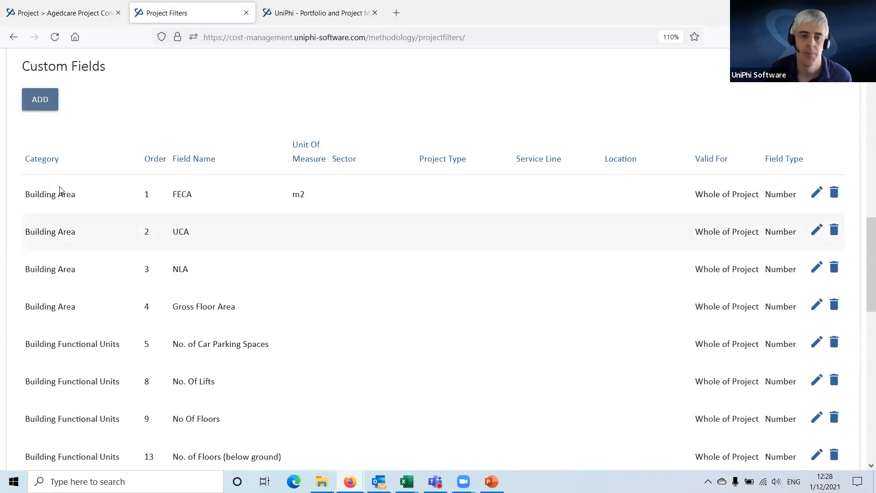
- Start adding a custom field and assign it to the Residence Type category
{"action": "left_click", "coordinate": [181, 119]}
{"action": "scroll", "coordinate": [273, 205], "scroll_direction": "down", "scroll_amount": 5}
{"action": "scroll", "coordinate": [219, 224], "scroll_direction": "up", "scroll_amount": 7}
{"action": "left_click", "coordinate": [306, 188]}
{"action": "scroll", "coordinate": [329, 365], "scroll_direction": "down", "scroll_amount": 1}
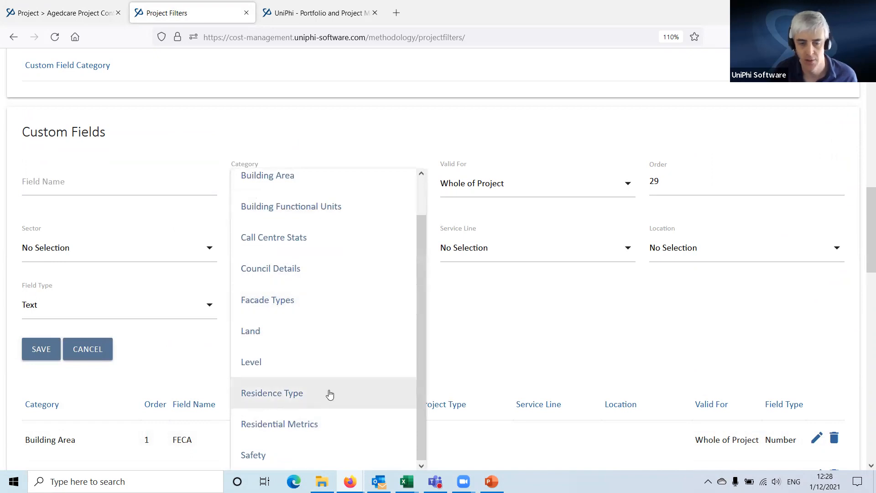
{"action": "left_click", "coordinate": [281, 394]}
- Look through the existing custom fields and name the new field "No of Windows"
{"action": "left_click", "coordinate": [56, 179]}
{"action": "scroll", "coordinate": [219, 242], "scroll_direction": "down", "scroll_amount": 5}
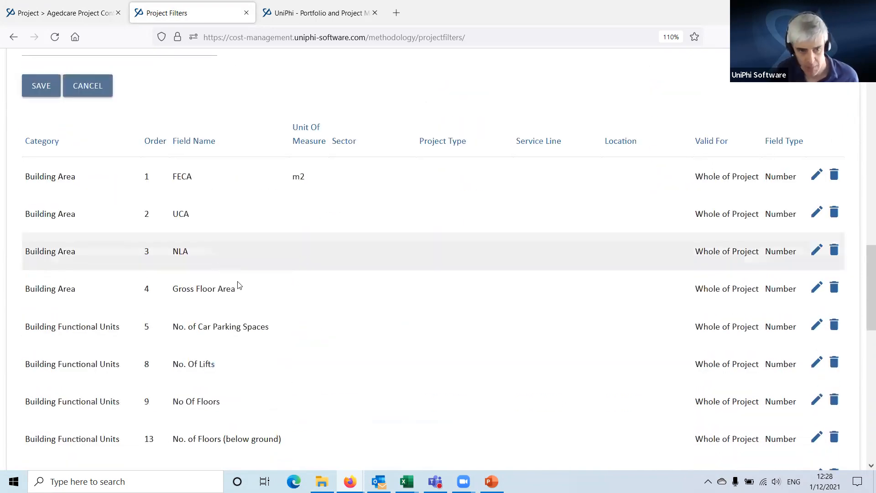
{"action": "scroll", "coordinate": [237, 286], "scroll_direction": "down", "scroll_amount": 10}
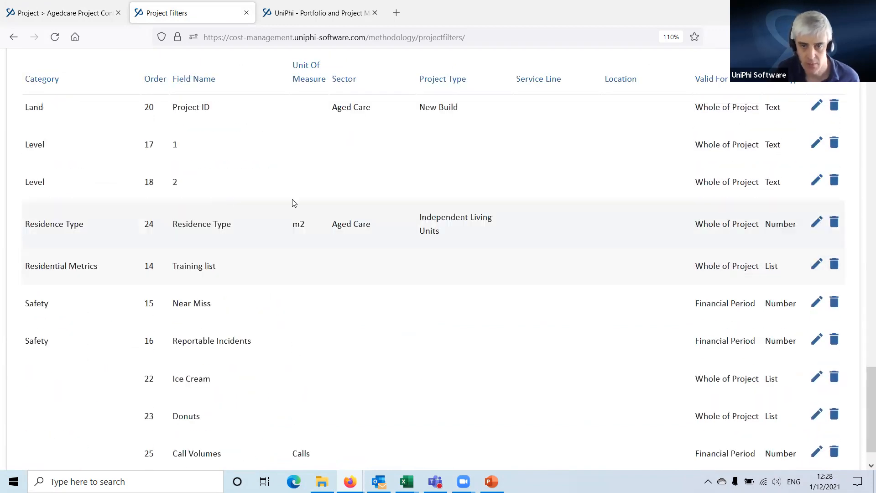
{"action": "scroll", "coordinate": [282, 271], "scroll_direction": "up", "scroll_amount": 5}
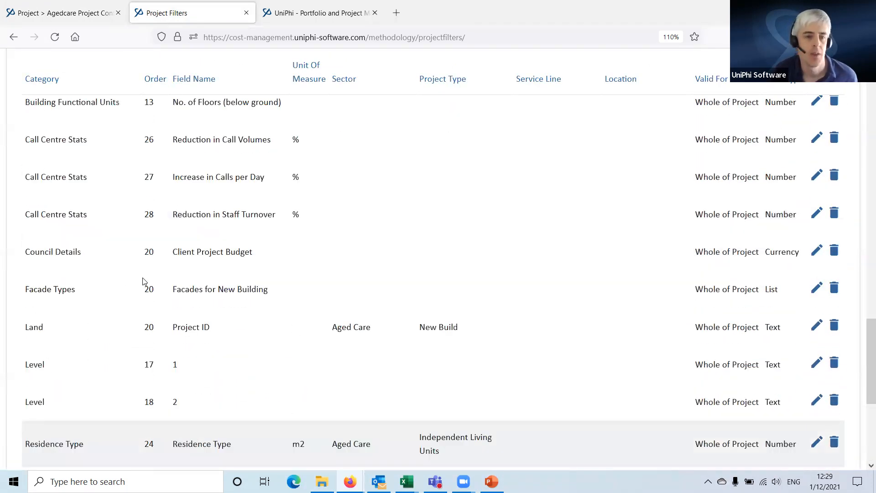
{"action": "scroll", "coordinate": [142, 282], "scroll_direction": "up", "scroll_amount": 15}
{"action": "scroll", "coordinate": [99, 299], "scroll_direction": "down", "scroll_amount": 4}
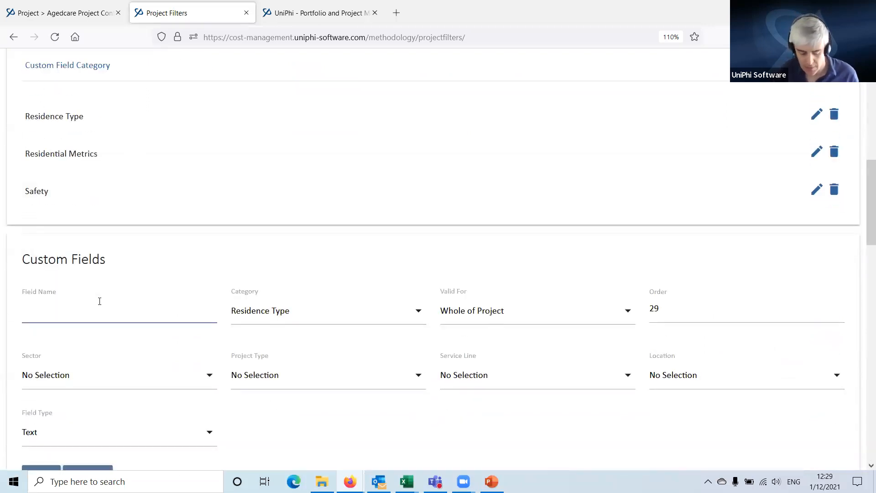
{"action": "type", "text": "No of Windows"}
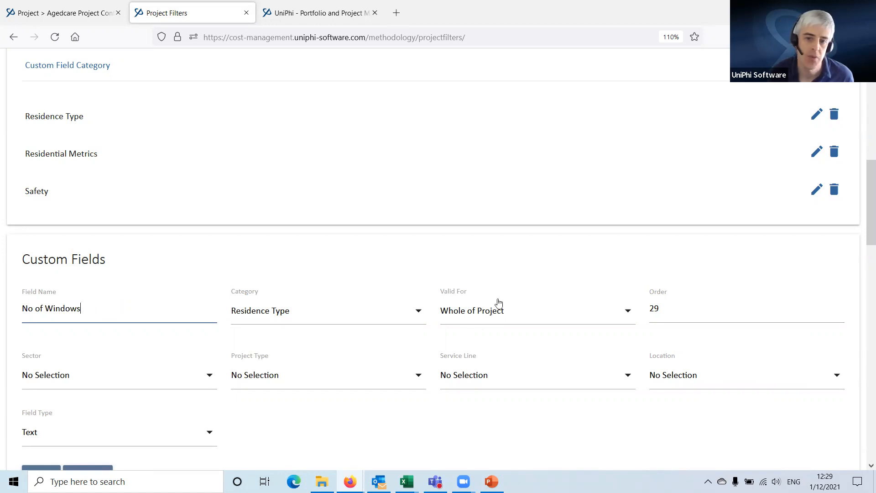
- Make the new field valid for the Whole of Project and check field ordering on the Agedcare project's custom fields page
{"action": "left_click", "coordinate": [475, 318]}
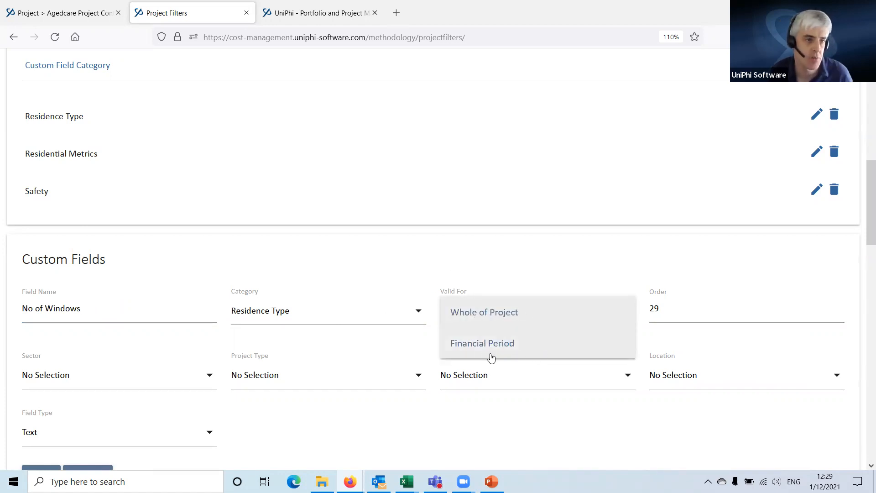
{"action": "left_click", "coordinate": [493, 322]}
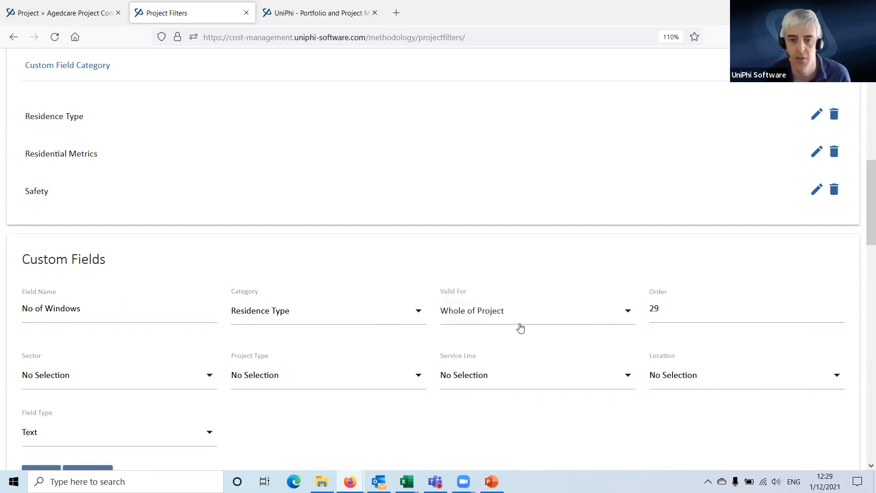
{"action": "left_click", "coordinate": [685, 322]}
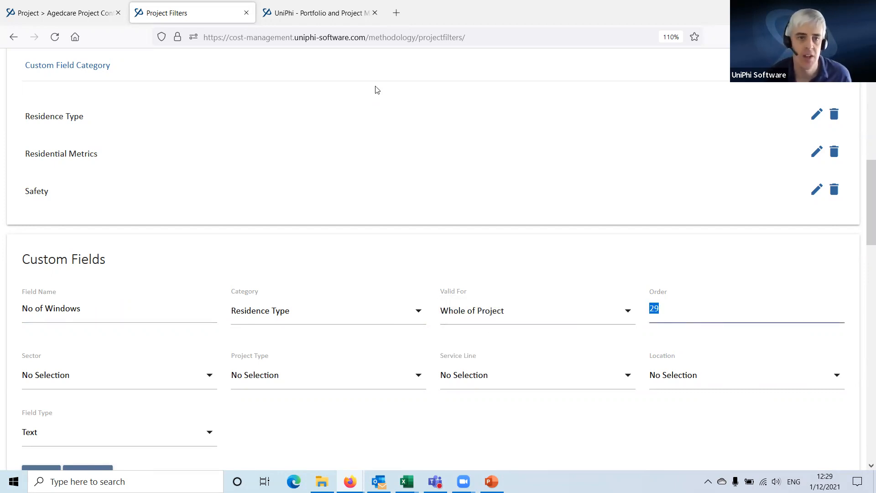
{"action": "left_click", "coordinate": [80, 14]}
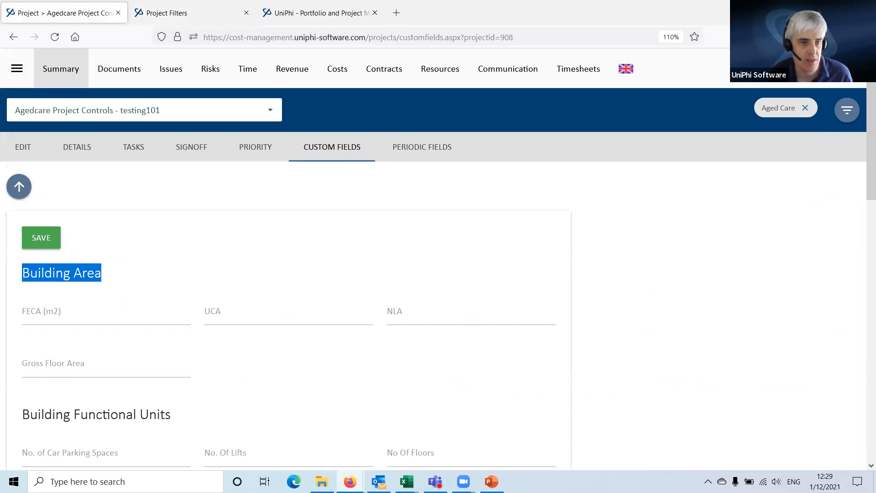
{"action": "left_click", "coordinate": [153, 12]}
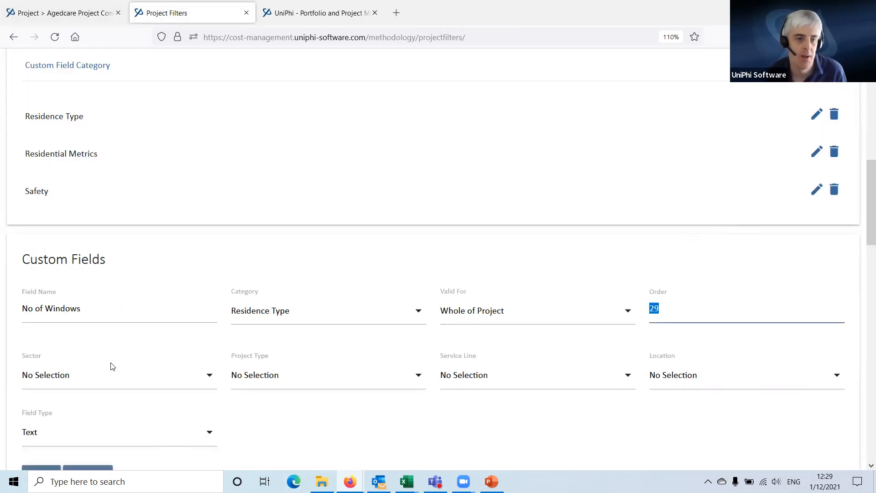
- Restrict the No of Windows field to the Aged Care sector
{"action": "left_click", "coordinate": [102, 377]}
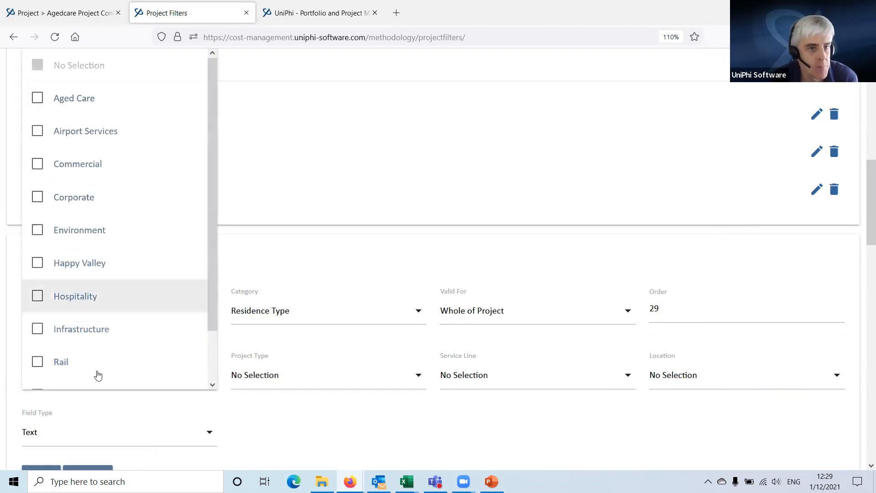
{"action": "left_click", "coordinate": [37, 98]}
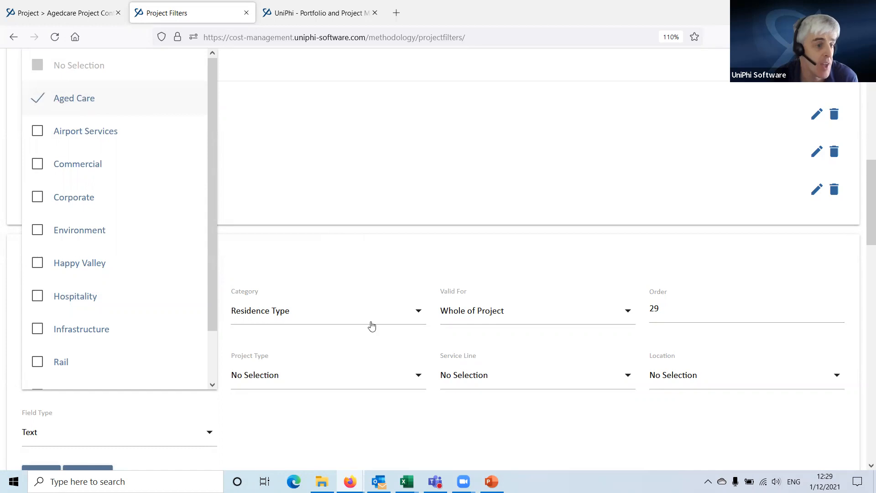
{"action": "left_click", "coordinate": [379, 294]}
- Examine the custom fields shown on Agedcare Project Controls - testing101 and return to the new field's settings
{"action": "left_click", "coordinate": [63, 13]}
{"action": "scroll", "coordinate": [68, 294], "scroll_direction": "down", "scroll_amount": 4}
{"action": "scroll", "coordinate": [137, 268], "scroll_direction": "down", "scroll_amount": 2}
{"action": "scroll", "coordinate": [260, 254], "scroll_direction": "up", "scroll_amount": 2}
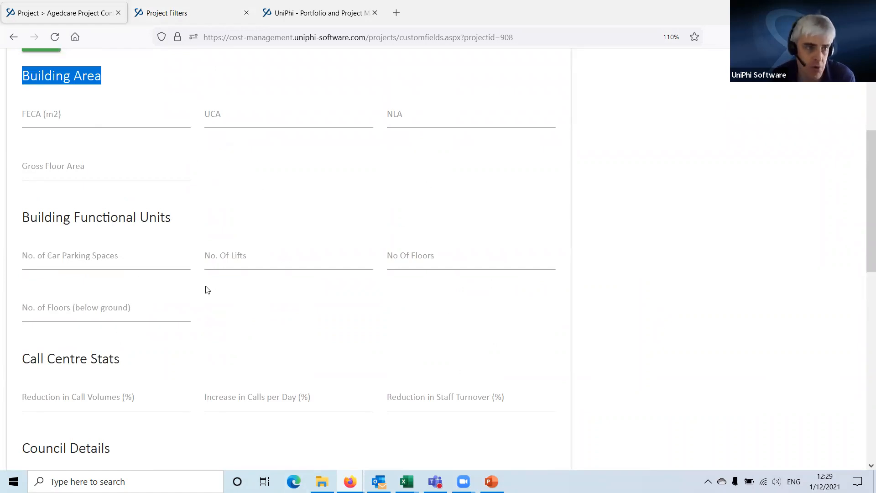
{"action": "scroll", "coordinate": [206, 278], "scroll_direction": "up", "scroll_amount": 4}
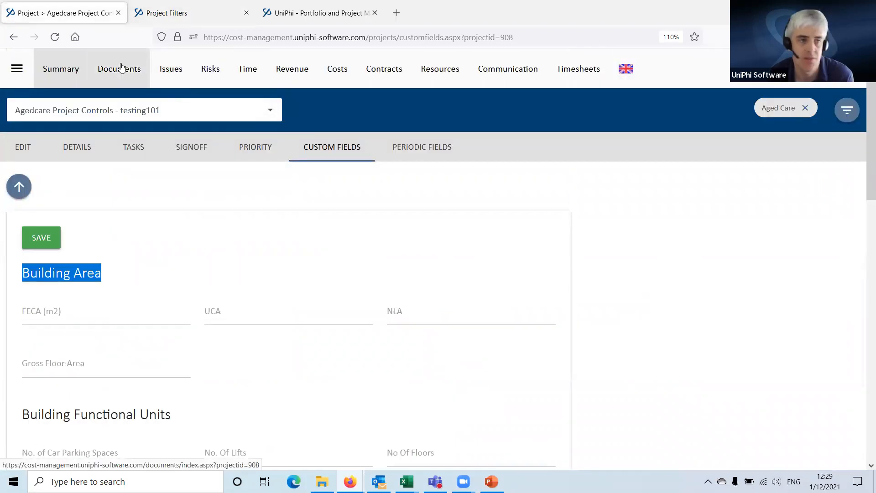
{"action": "left_click", "coordinate": [155, 9]}
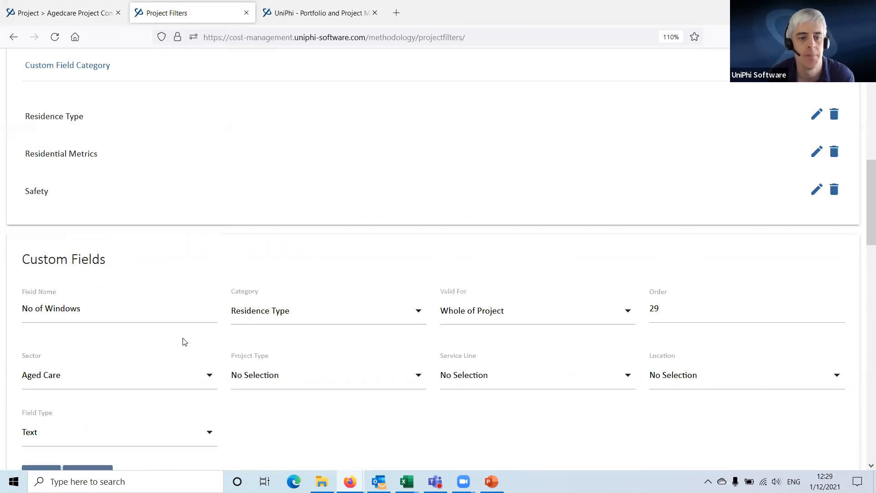
- Try the Text and Number field types for No of Windows, entering a unit of measure and clearing it
{"action": "scroll", "coordinate": [184, 342], "scroll_direction": "down", "scroll_amount": 2}
{"action": "scroll", "coordinate": [68, 306], "scroll_direction": "down", "scroll_amount": 2}
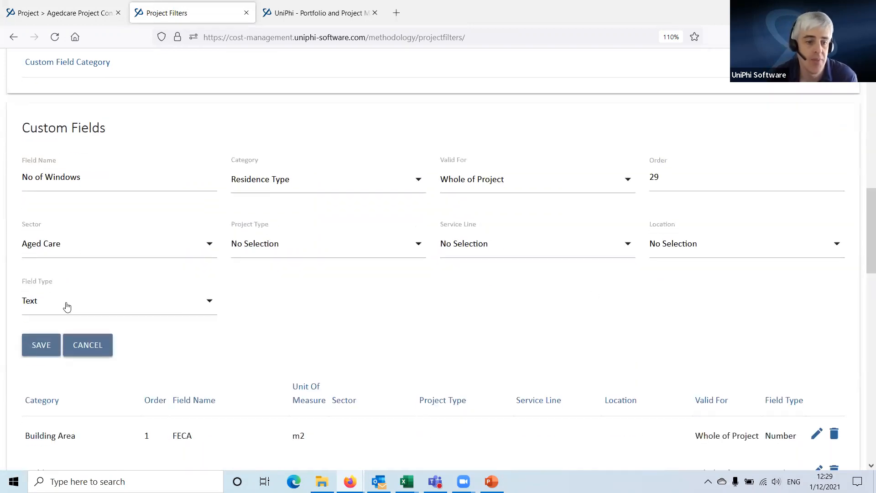
{"action": "left_click", "coordinate": [64, 308]}
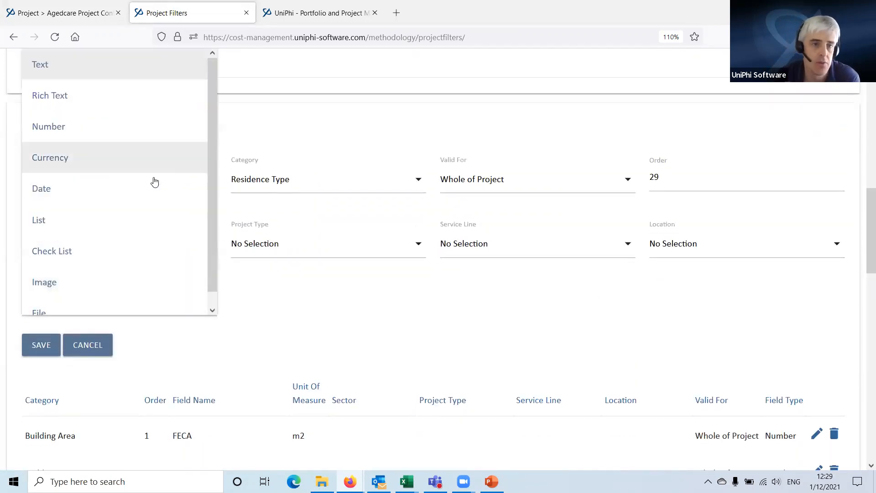
{"action": "left_click", "coordinate": [78, 62]}
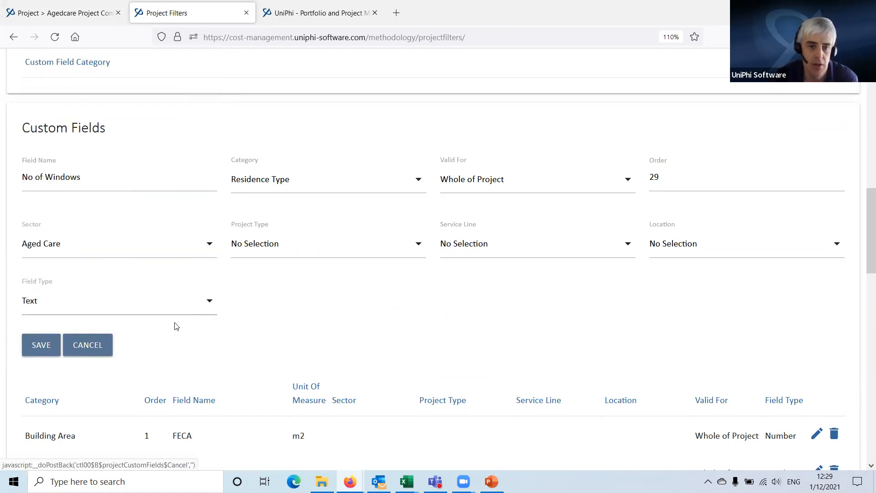
{"action": "left_click", "coordinate": [150, 306]}
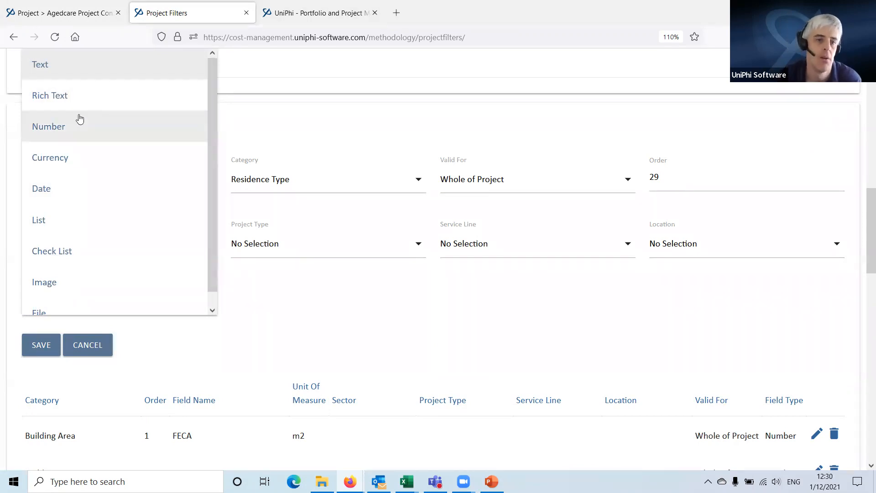
{"action": "left_click", "coordinate": [78, 126]}
{"action": "left_click", "coordinate": [280, 305]}
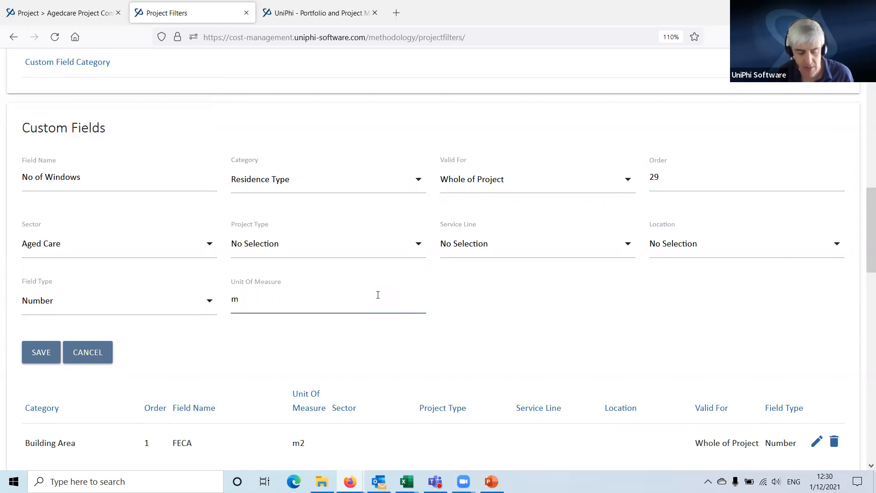
{"action": "key", "text": "BackSpace"}
{"action": "key", "text": "BackSpace"}
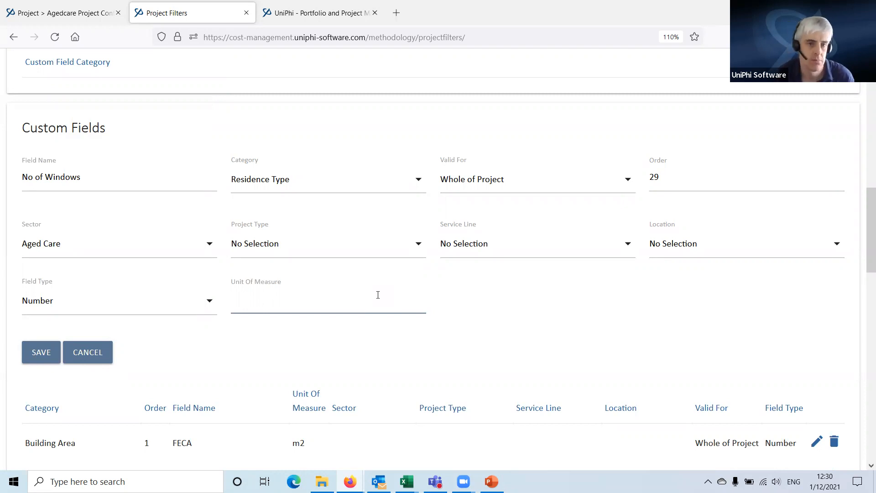
- Try the Currency and Date field types for the No of Windows field
{"action": "left_click", "coordinate": [56, 304]}
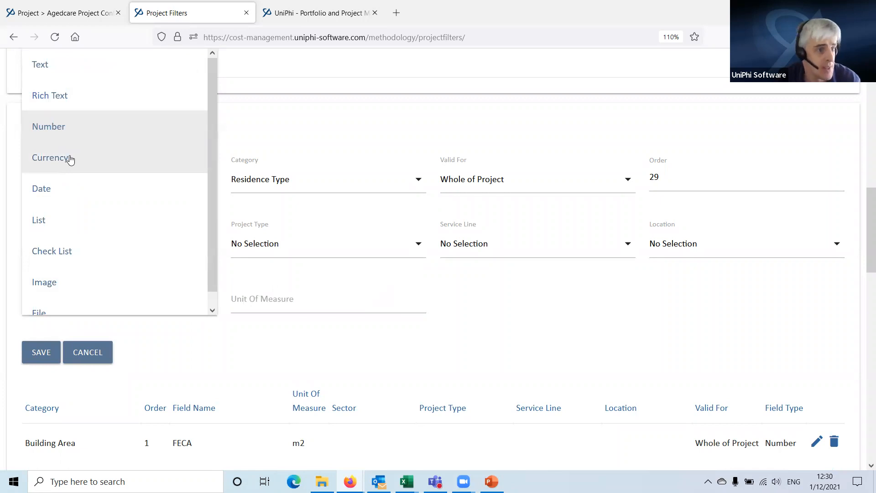
{"action": "left_click", "coordinate": [70, 158]}
{"action": "left_click", "coordinate": [48, 302]}
{"action": "left_click", "coordinate": [46, 186]}
- Try the List field type for No of Windows and browse the custom lists it can use
{"action": "left_click", "coordinate": [129, 292]}
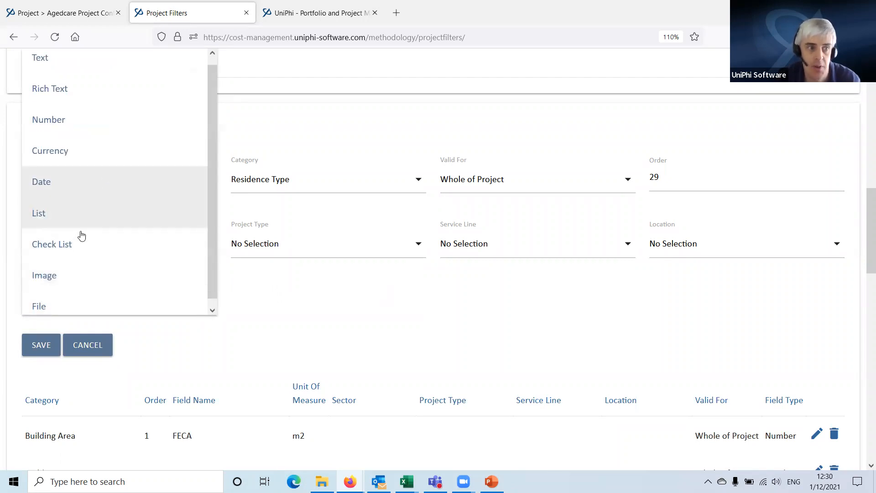
{"action": "scroll", "coordinate": [64, 271], "scroll_direction": "down", "scroll_amount": 1}
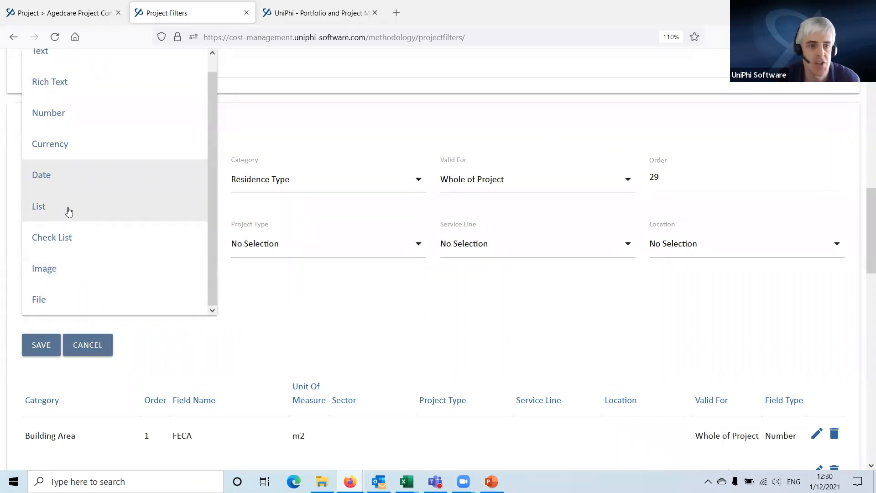
{"action": "left_click", "coordinate": [68, 211]}
{"action": "left_click", "coordinate": [273, 302]}
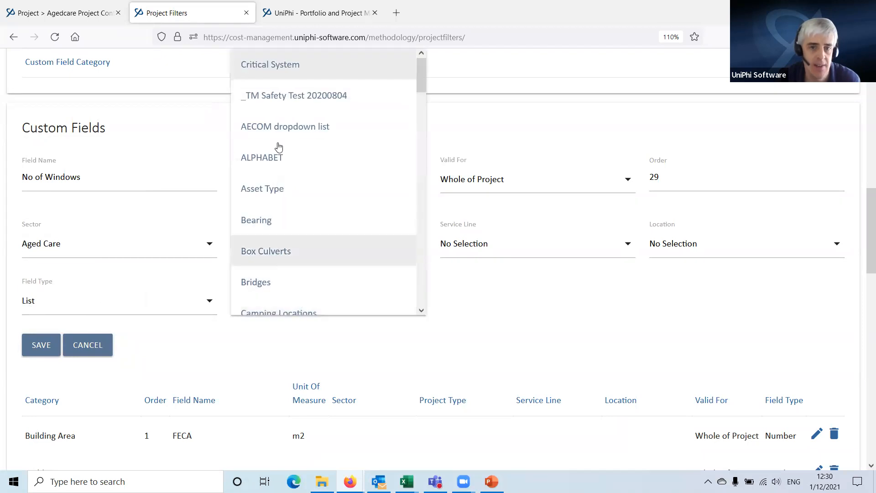
{"action": "scroll", "coordinate": [315, 228], "scroll_direction": "down", "scroll_amount": 5}
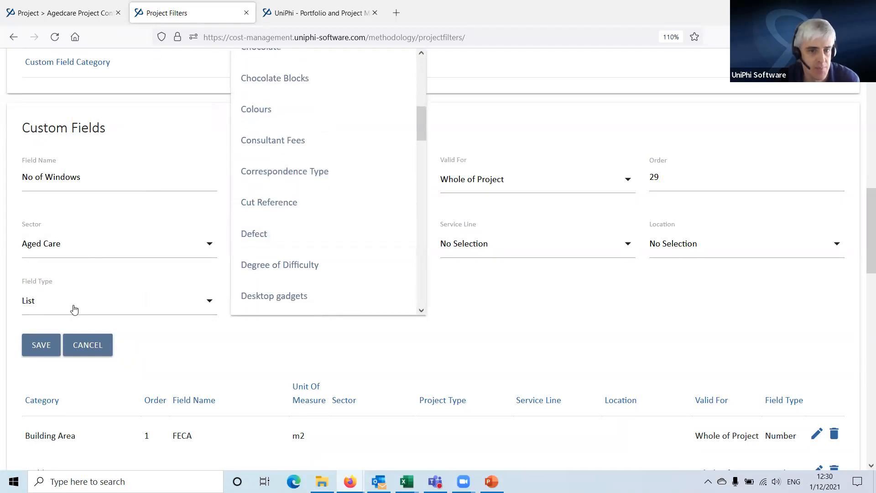
- Set the field type of No of Windows to Check List and view the available custom check lists
{"action": "left_click", "coordinate": [50, 312]}
{"action": "left_click", "coordinate": [77, 238]}
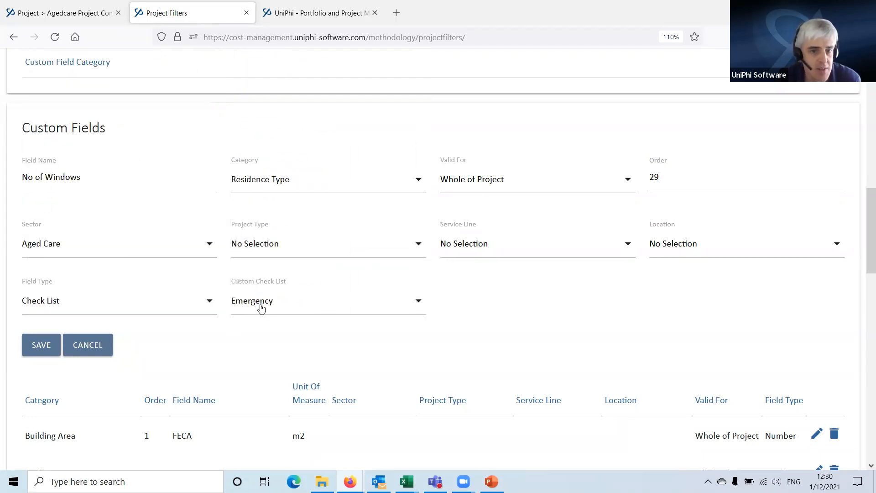
{"action": "left_click", "coordinate": [260, 303]}
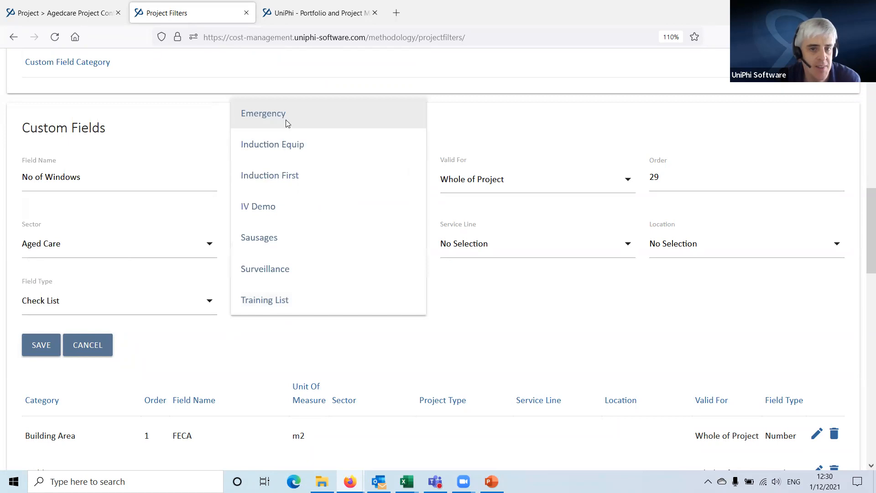
{"action": "left_click", "coordinate": [238, 365]}
- Open the Custom Lists configuration in a separate browser tab and look through the custom dropdown lists
{"action": "scroll", "coordinate": [54, 108], "scroll_direction": "up", "scroll_amount": 3}
{"action": "scroll", "coordinate": [53, 108], "scroll_direction": "up", "scroll_amount": 2}
{"action": "left_click", "coordinate": [15, 66]}
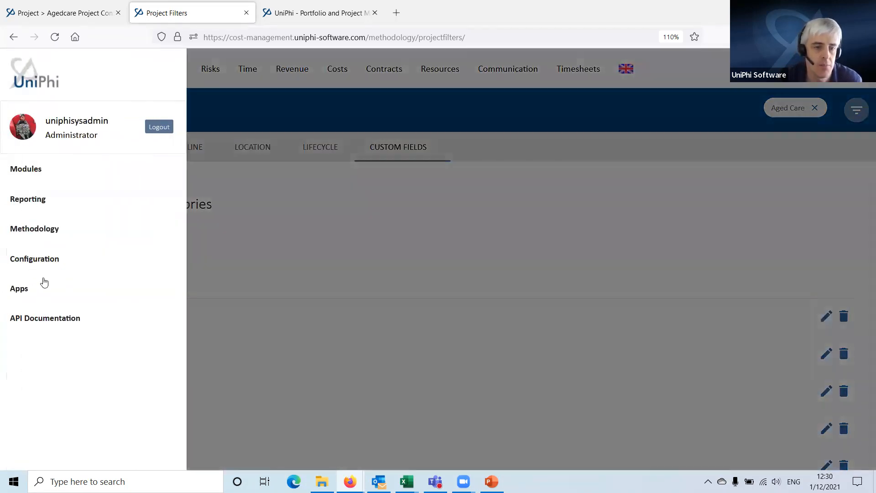
{"action": "left_click", "coordinate": [41, 260]}
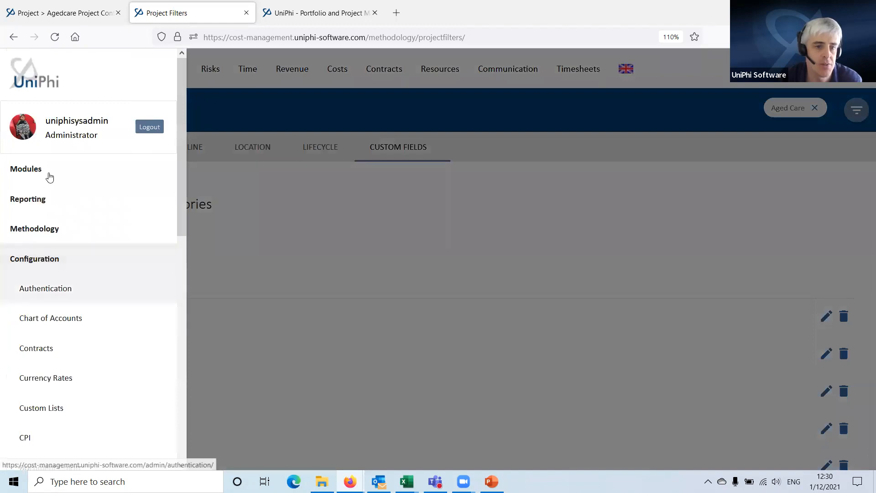
{"action": "scroll", "coordinate": [47, 219], "scroll_direction": "down", "scroll_amount": 4}
{"action": "left_click", "coordinate": [67, 209]}
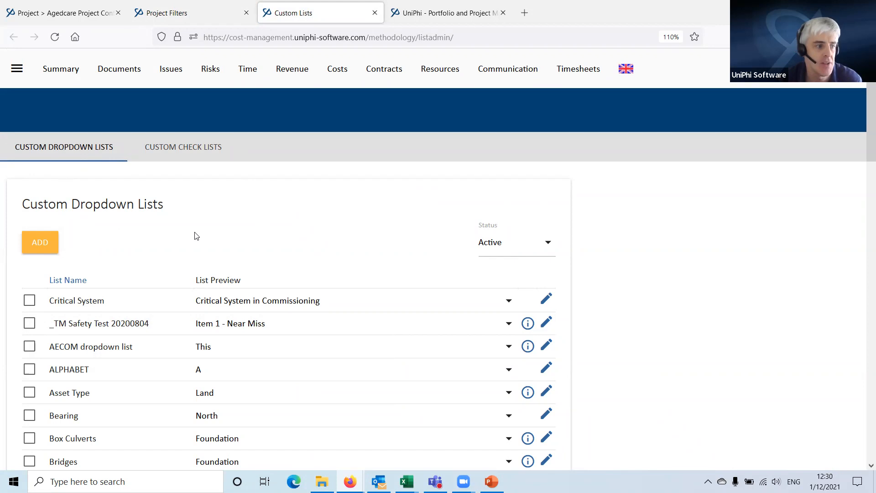
{"action": "scroll", "coordinate": [200, 227], "scroll_direction": "down", "scroll_amount": 3}
{"action": "scroll", "coordinate": [238, 237], "scroll_direction": "up", "scroll_amount": 3}
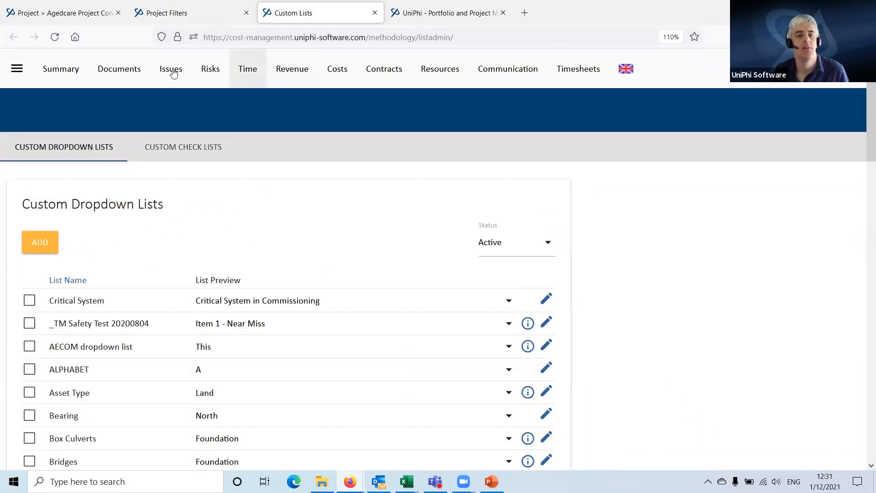
{"action": "left_click", "coordinate": [59, 13]}
{"action": "scroll", "coordinate": [160, 237], "scroll_direction": "down", "scroll_amount": 8}
{"action": "scroll", "coordinate": [159, 237], "scroll_direction": "up", "scroll_amount": 8}
{"action": "left_click", "coordinate": [167, 13]}
{"action": "left_click", "coordinate": [396, 227]}
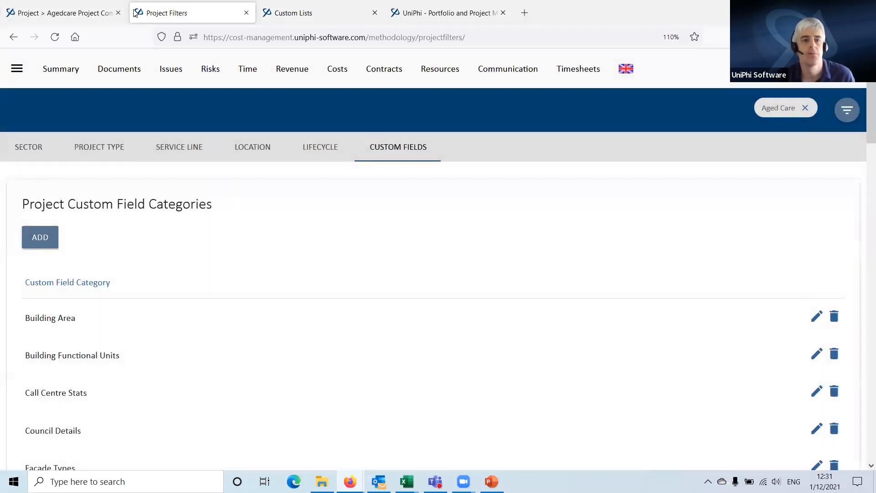
{"action": "left_click", "coordinate": [64, 13]}
{"action": "left_click", "coordinate": [183, 13]}
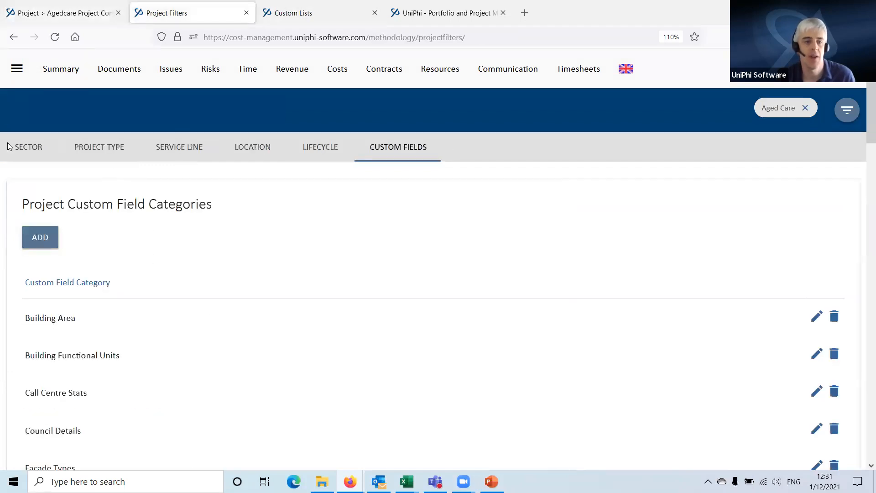
- Rename the custom field in the open form to Window Type and set its field type to List
{"action": "scroll", "coordinate": [92, 125], "scroll_direction": "down", "scroll_amount": 6}
{"action": "scroll", "coordinate": [107, 117], "scroll_direction": "down", "scroll_amount": 7}
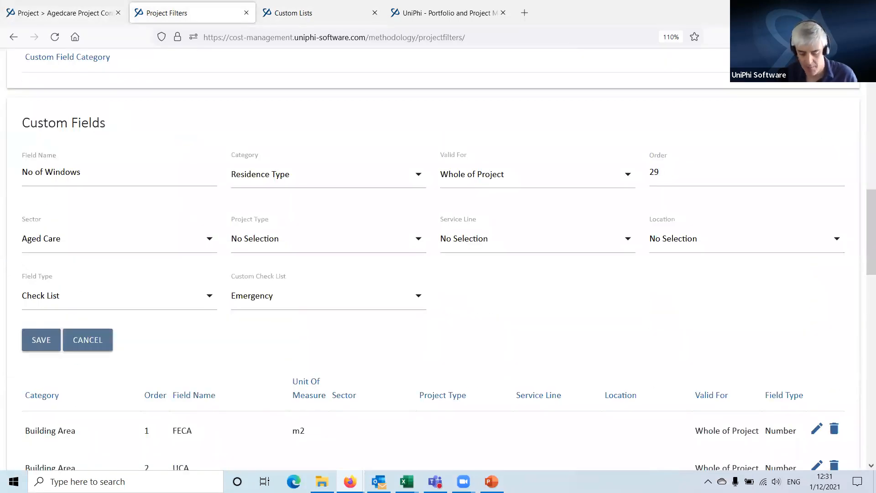
{"action": "triple_click", "coordinate": [51, 116]}
{"action": "type", "text": "Window Type"}
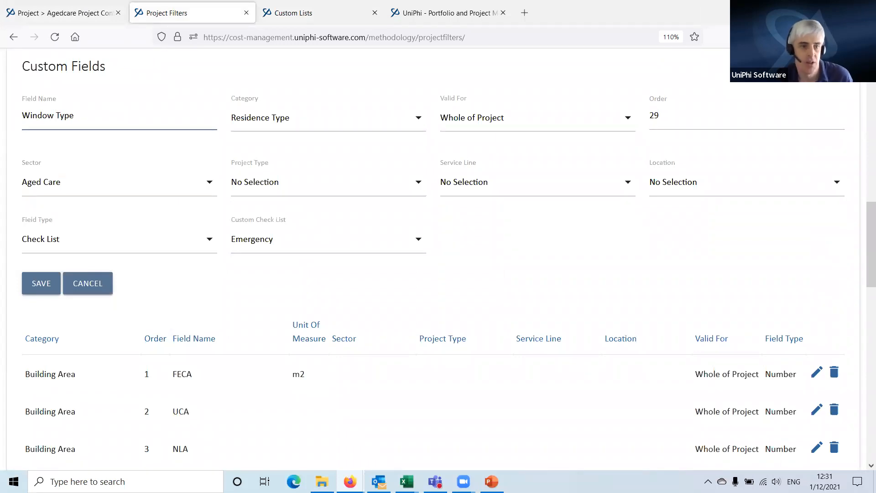
{"action": "left_click", "coordinate": [50, 247]}
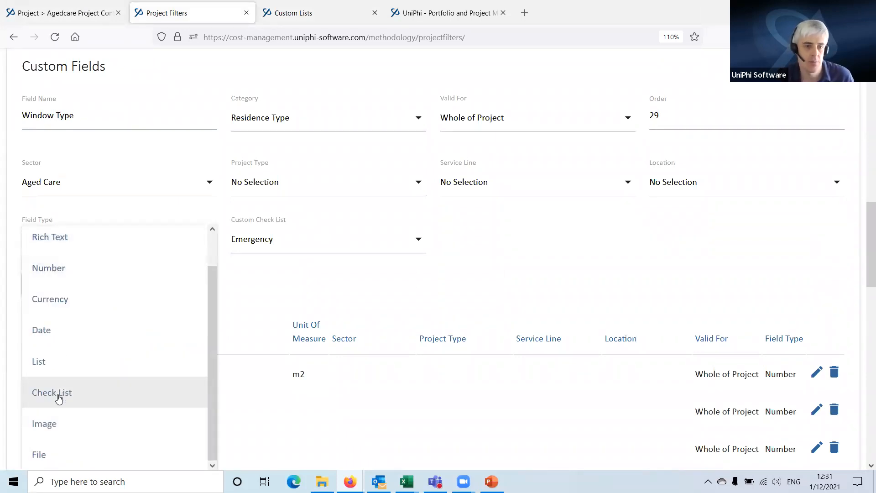
{"action": "left_click", "coordinate": [61, 362]}
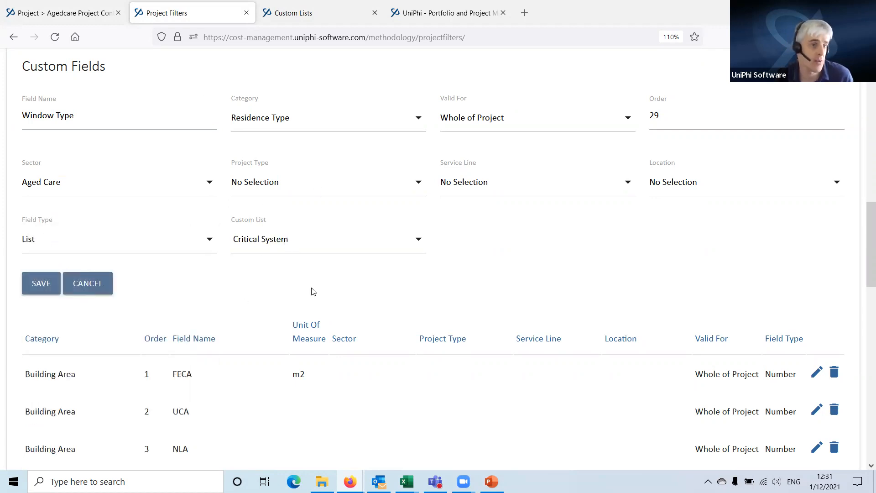
- Save a new custom dropdown list, Window Types, with Clean Windows, Dirty Windows, Very Small Windows, Basically a Wall that is glass and Double Hung Wondows
{"action": "left_click", "coordinate": [314, 12]}
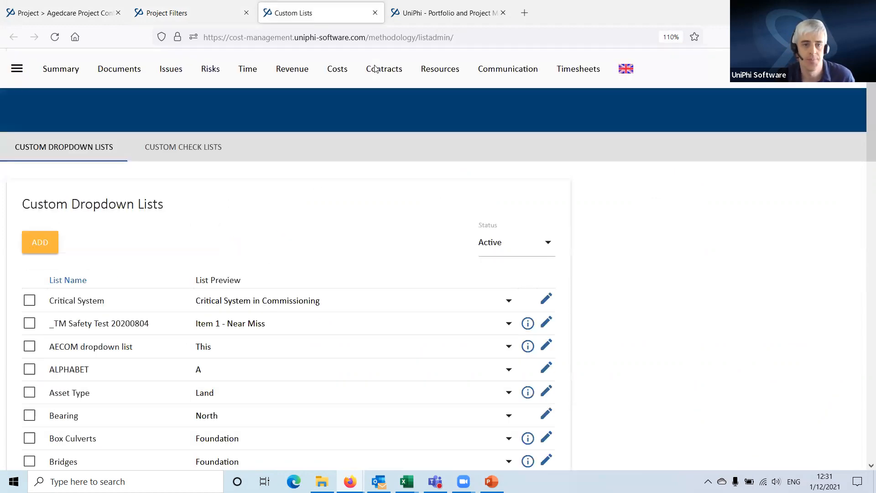
{"action": "left_click", "coordinate": [41, 243]}
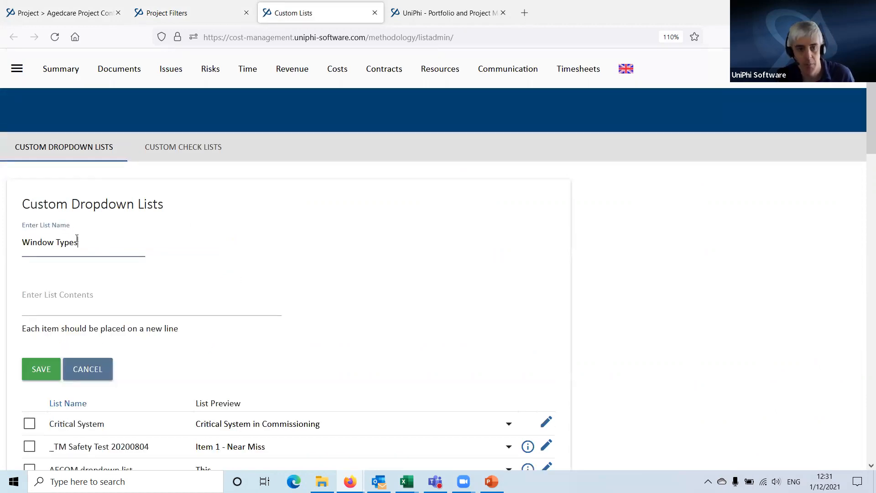
{"action": "key", "text": "Tab"}
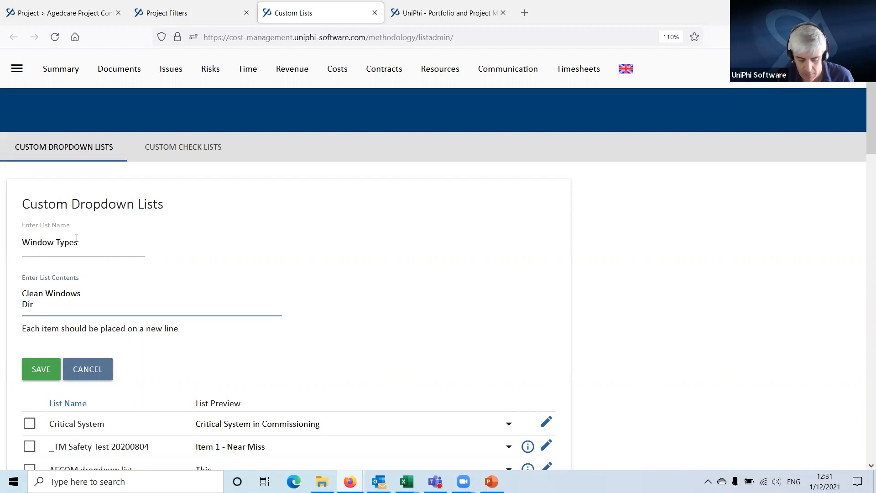
{"action": "key", "text": "BackSpace"}
{"action": "key", "text": "BackSpace"}
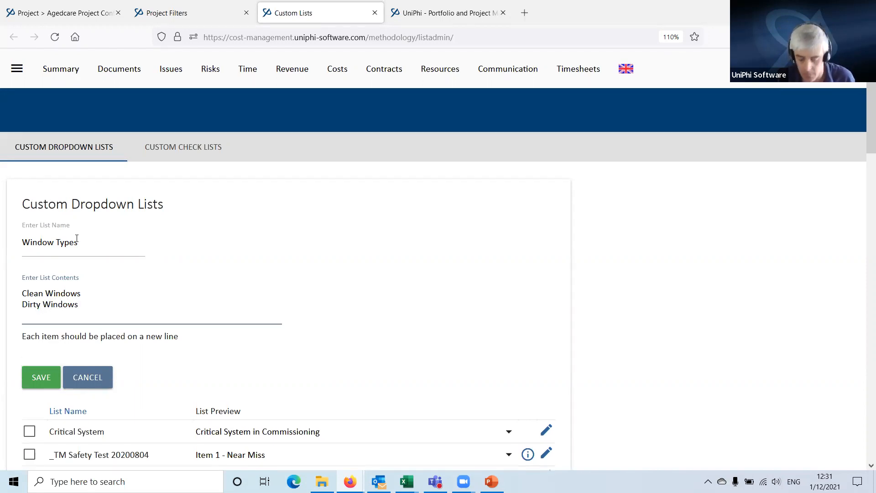
{"action": "key", "text": "Return"}
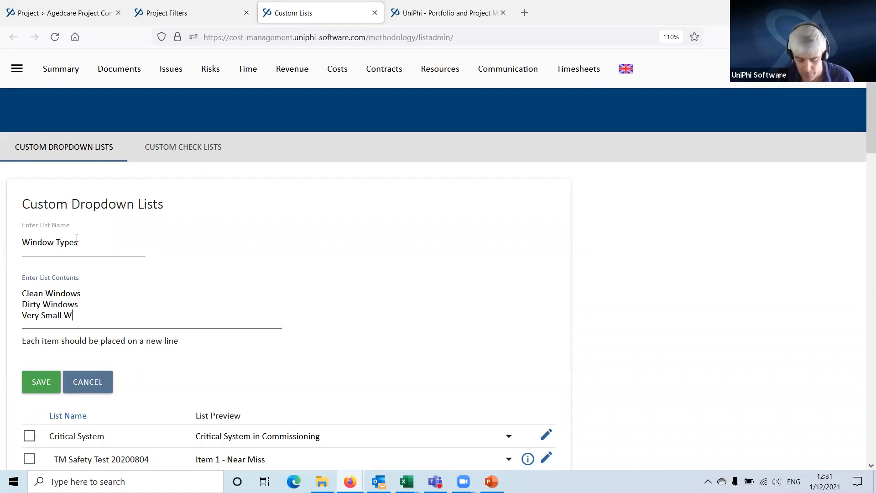
{"action": "key", "text": "Return"}
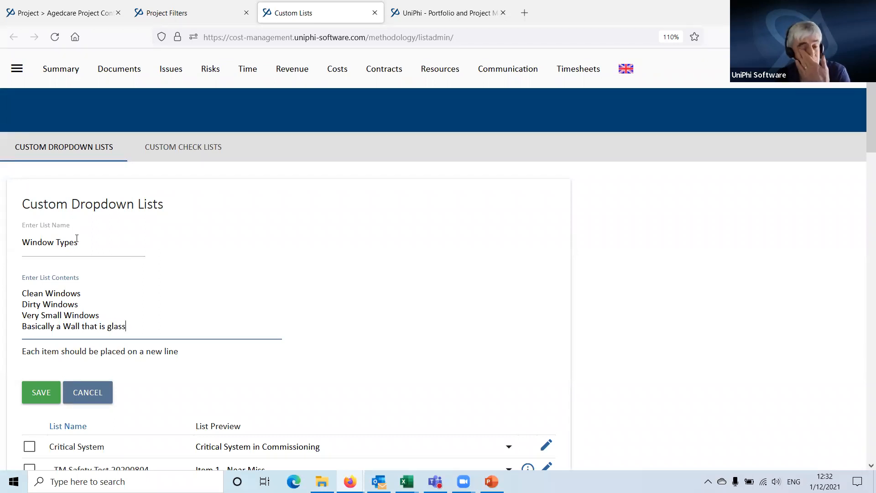
{"action": "key", "text": "Return"}
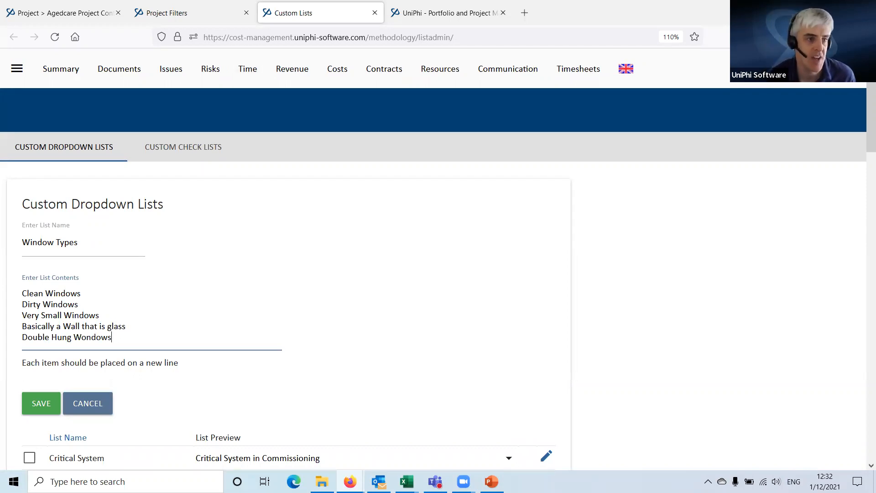
{"action": "left_click", "coordinate": [46, 409]}
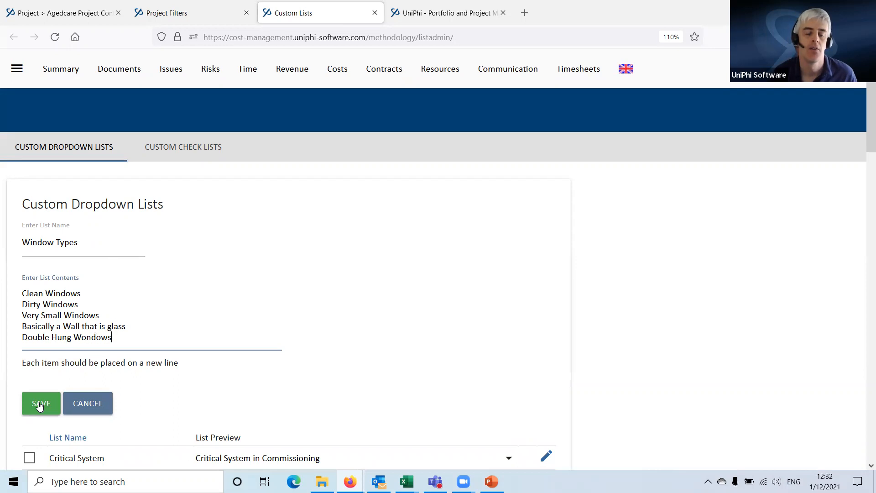
- Return to the Window Type field form in Project Filters, check its custom list options and discard the unsaved field
{"action": "left_click", "coordinate": [167, 13]}
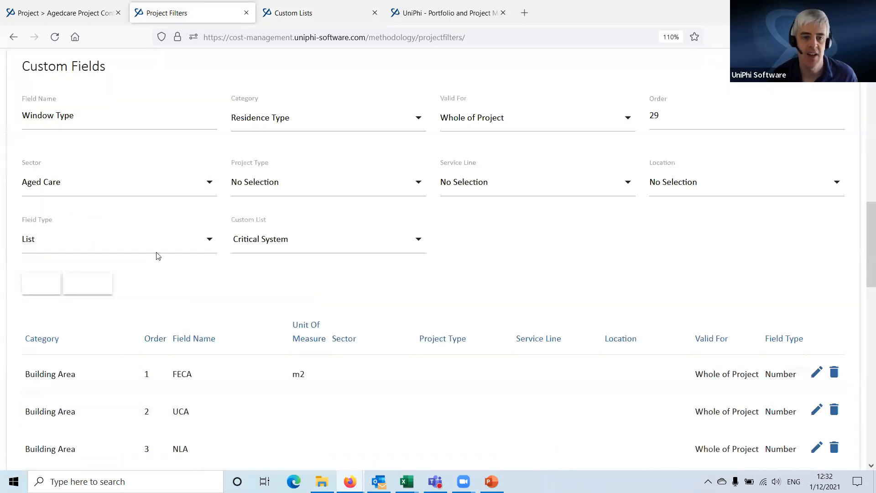
{"action": "left_click", "coordinate": [284, 241]}
{"action": "left_click", "coordinate": [101, 295]}
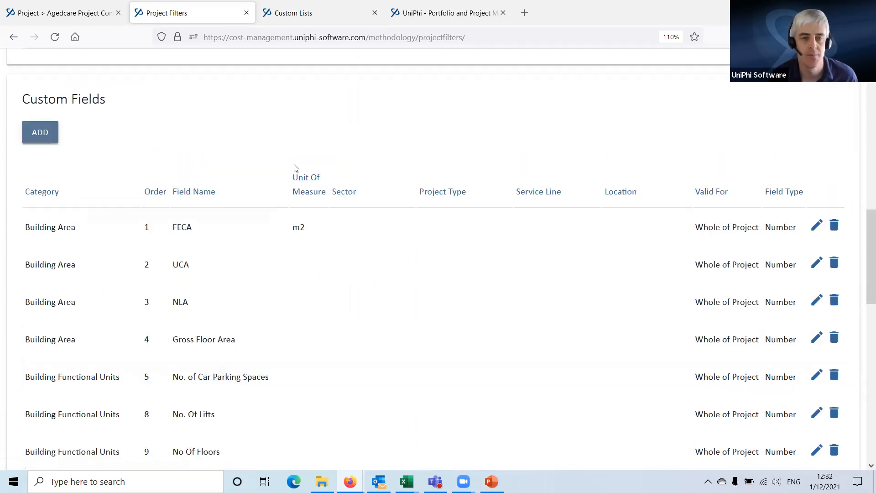
- Start a new custom field of type List and look through its custom list options for Window Types
{"action": "scroll", "coordinate": [184, 143], "scroll_direction": "up", "scroll_amount": 15}
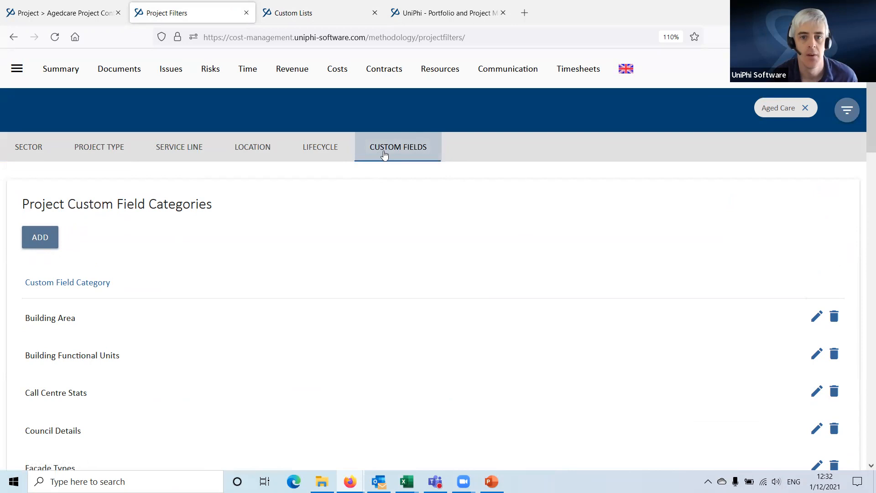
{"action": "scroll", "coordinate": [364, 164], "scroll_direction": "down", "scroll_amount": 10}
{"action": "left_click", "coordinate": [30, 294]}
{"action": "scroll", "coordinate": [107, 431], "scroll_direction": "down", "scroll_amount": 3}
{"action": "left_click", "coordinate": [77, 308]}
{"action": "left_click", "coordinate": [88, 225]}
{"action": "left_click", "coordinate": [303, 306]}
{"action": "scroll", "coordinate": [334, 355], "scroll_direction": "down", "scroll_amount": 4}
{"action": "scroll", "coordinate": [336, 407], "scroll_direction": "up", "scroll_amount": 3}
{"action": "scroll", "coordinate": [336, 407], "scroll_direction": "up", "scroll_amount": 4}
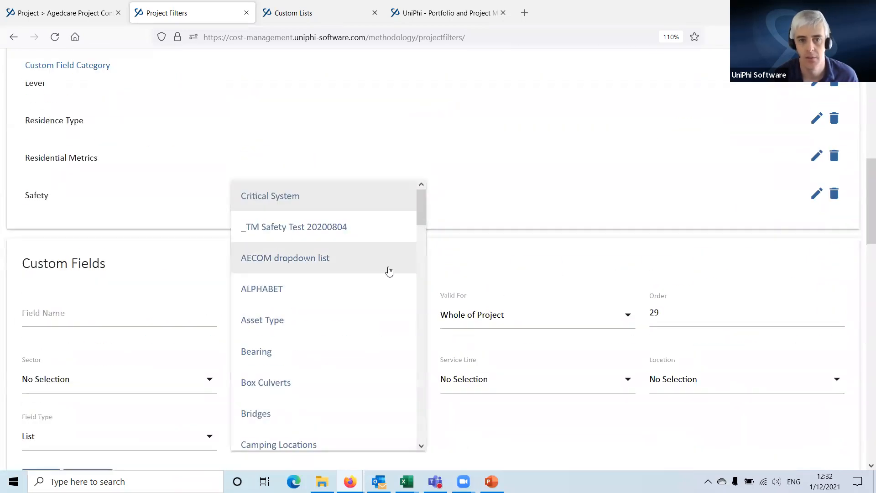
{"action": "left_click_drag", "start_coordinate": [423, 219], "coordinate": [414, 429]}
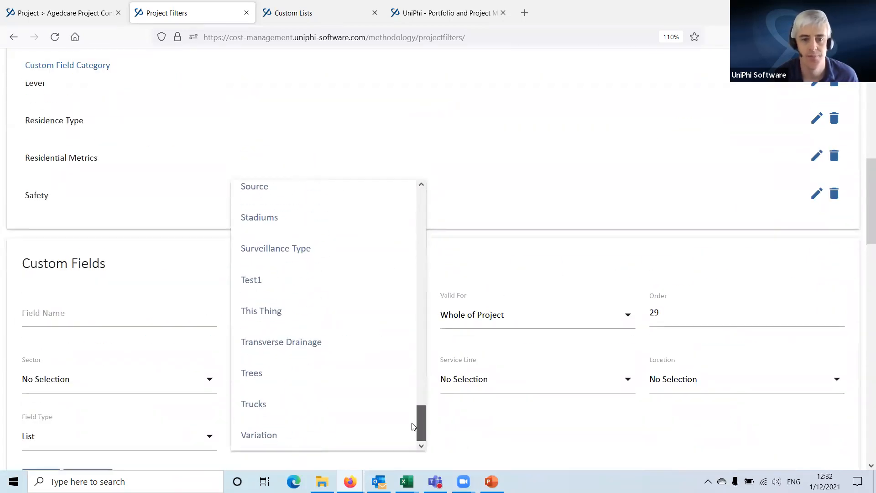
{"action": "scroll", "coordinate": [362, 352], "scroll_direction": "up", "scroll_amount": 10}
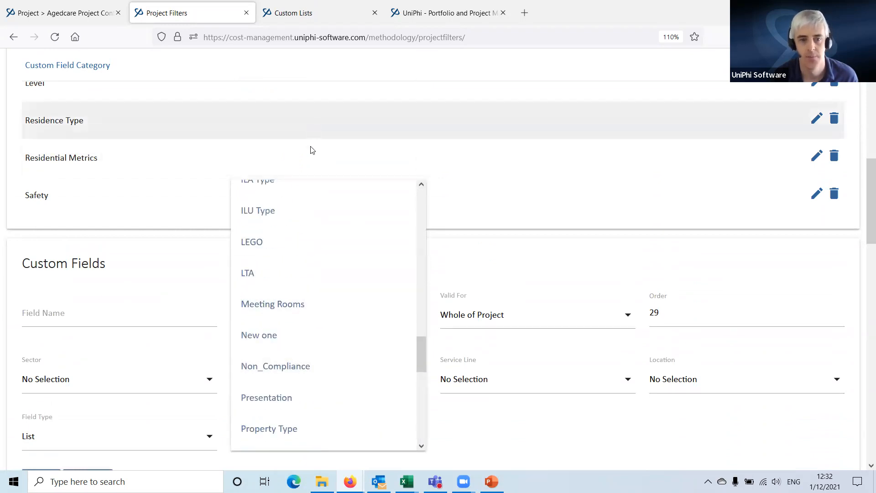
{"action": "scroll", "coordinate": [319, 324], "scroll_direction": "up", "scroll_amount": 8}
{"action": "scroll", "coordinate": [324, 239], "scroll_direction": "up", "scroll_amount": 3}
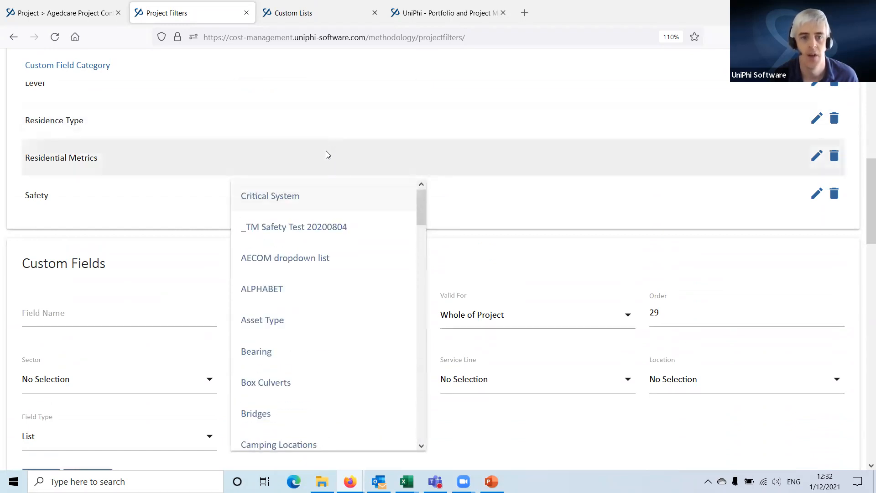
{"action": "scroll", "coordinate": [327, 152], "scroll_direction": "up", "scroll_amount": 10}
- Reload the custom fields page by going back through the Project configuration
{"action": "left_click", "coordinate": [81, 76]}
{"action": "left_click", "coordinate": [17, 68]}
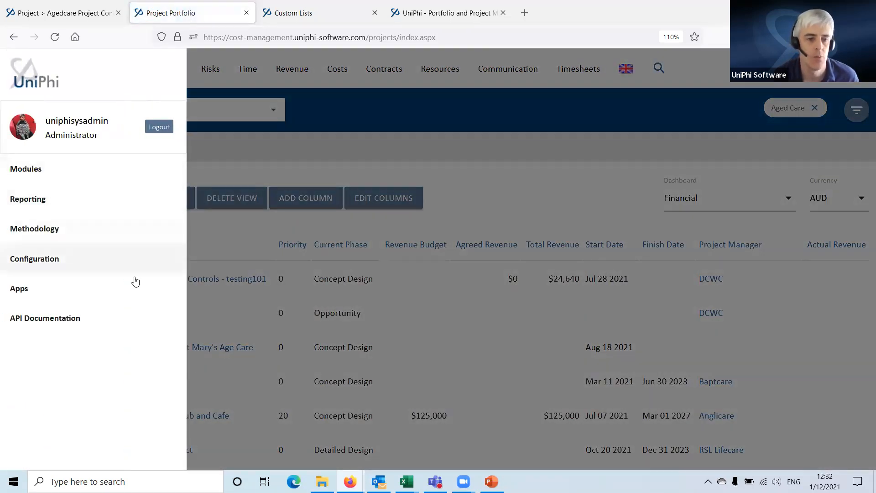
{"action": "left_click", "coordinate": [130, 265]}
{"action": "scroll", "coordinate": [88, 221], "scroll_direction": "down", "scroll_amount": 5}
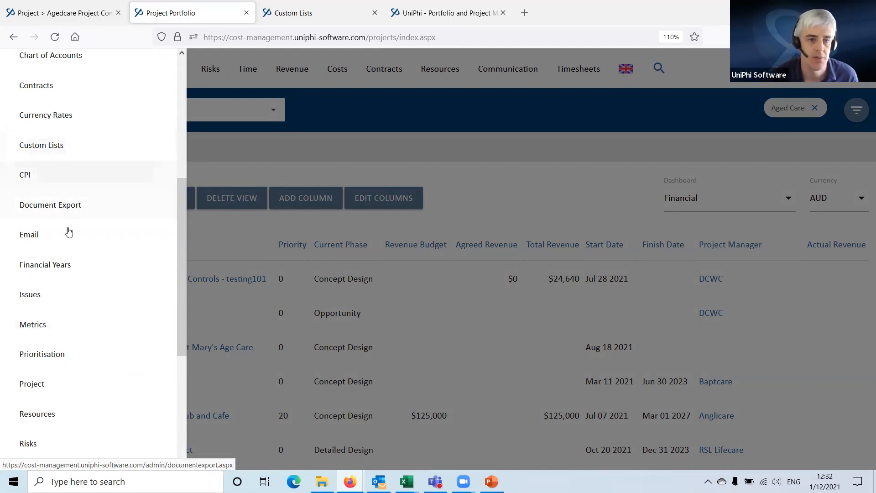
{"action": "left_click", "coordinate": [38, 391]}
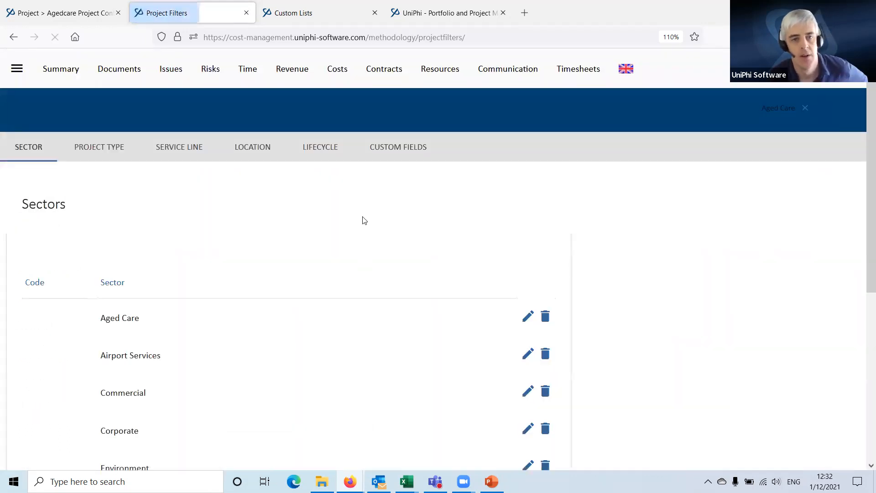
{"action": "left_click", "coordinate": [385, 149]}
- Start a new custom field with field type List and assign it the Window Types custom list
{"action": "scroll", "coordinate": [50, 274], "scroll_direction": "down", "scroll_amount": 10}
{"action": "left_click", "coordinate": [41, 362]}
{"action": "scroll", "coordinate": [178, 351], "scroll_direction": "down", "scroll_amount": 6}
{"action": "left_click", "coordinate": [93, 177]}
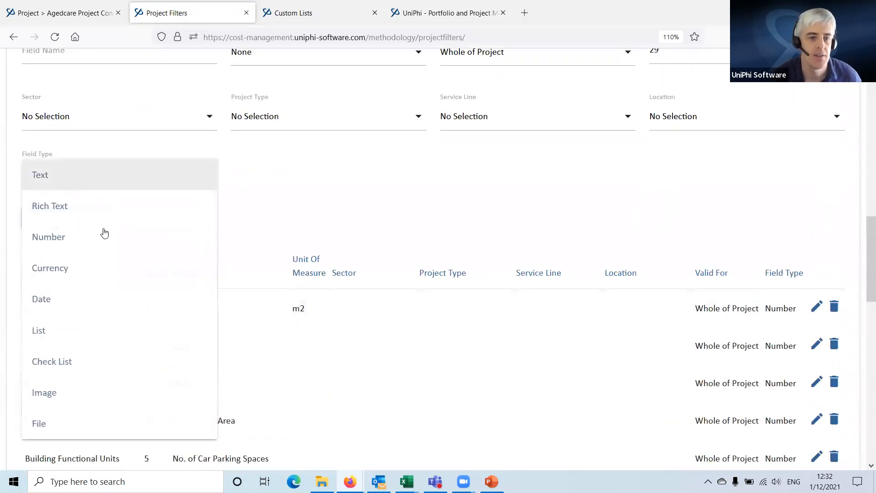
{"action": "left_click", "coordinate": [95, 330]}
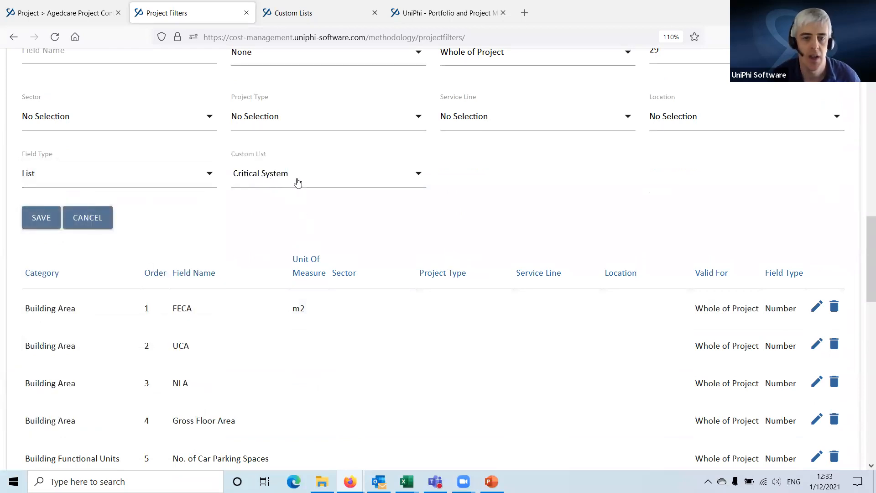
{"action": "left_click", "coordinate": [297, 182]}
{"action": "scroll", "coordinate": [305, 313], "scroll_direction": "down", "scroll_amount": 10}
{"action": "scroll", "coordinate": [309, 316], "scroll_direction": "down", "scroll_amount": 8}
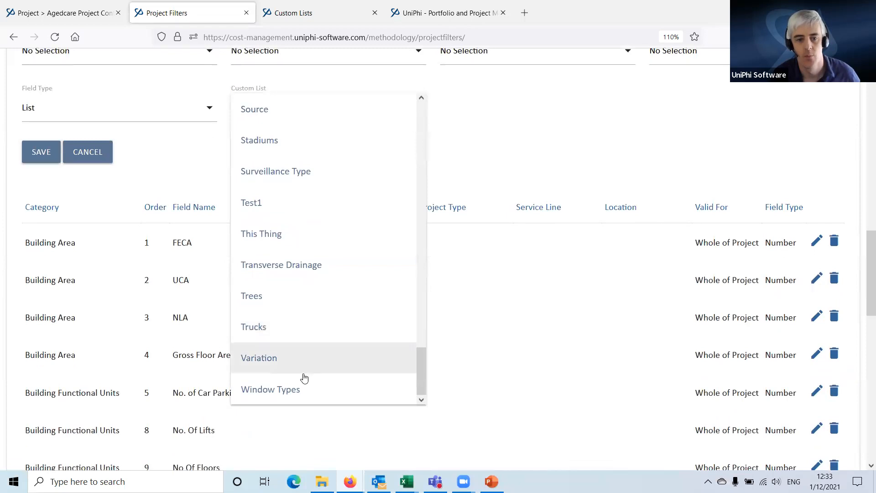
{"action": "left_click", "coordinate": [284, 389]}
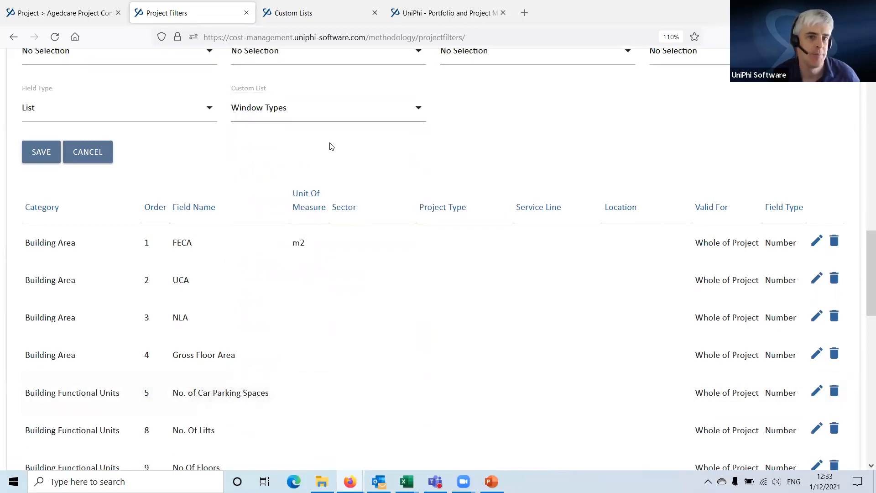
- Name the new list field Window Type, set its category to Residence Type and sector to Aged Care, and save it
{"action": "scroll", "coordinate": [337, 187], "scroll_direction": "up", "scroll_amount": 4}
{"action": "left_click", "coordinate": [96, 179]}
{"action": "type", "text": "Window Type"}
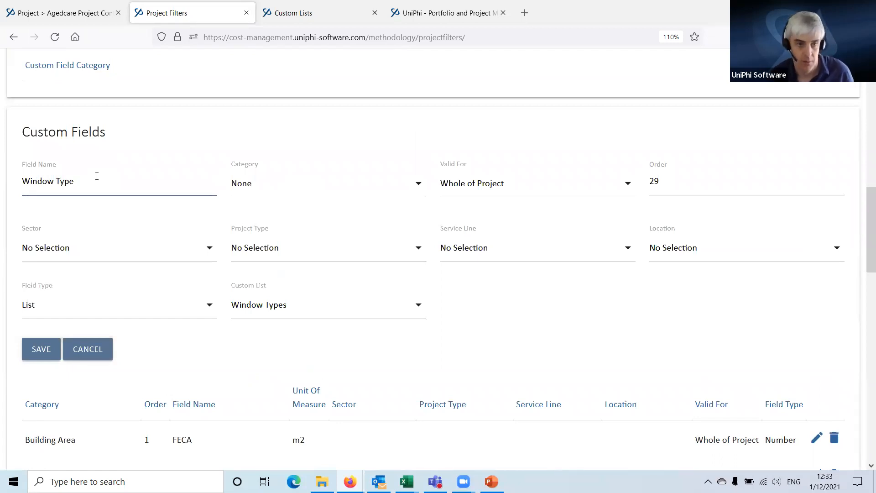
{"action": "left_click", "coordinate": [301, 188]}
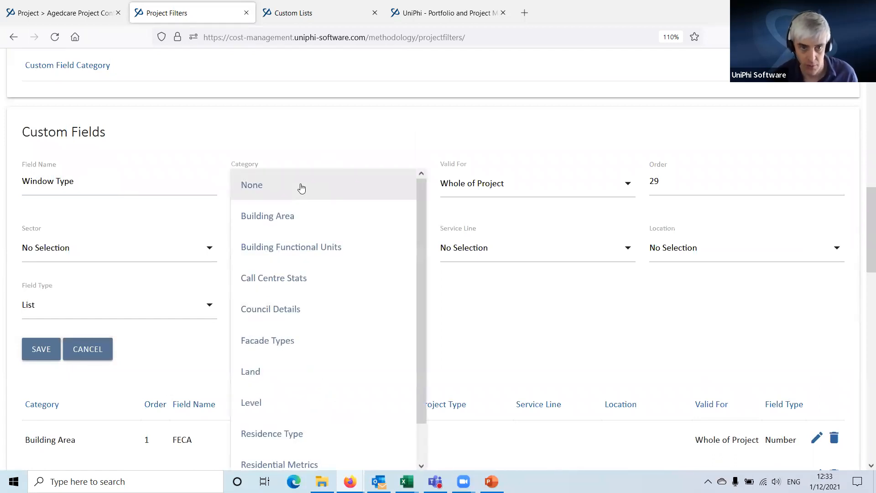
{"action": "left_click", "coordinate": [310, 437]}
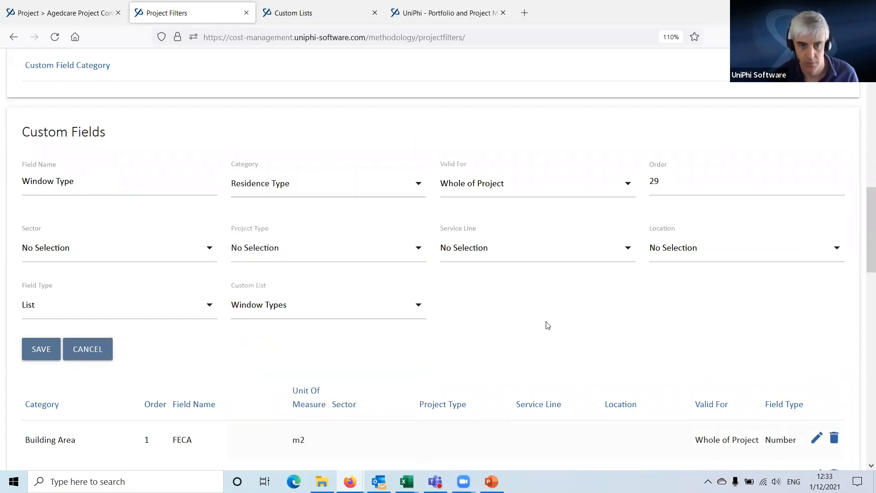
{"action": "left_click", "coordinate": [111, 256]}
{"action": "left_click", "coordinate": [63, 297]}
{"action": "left_click", "coordinate": [518, 330]}
{"action": "left_click", "coordinate": [34, 357]}
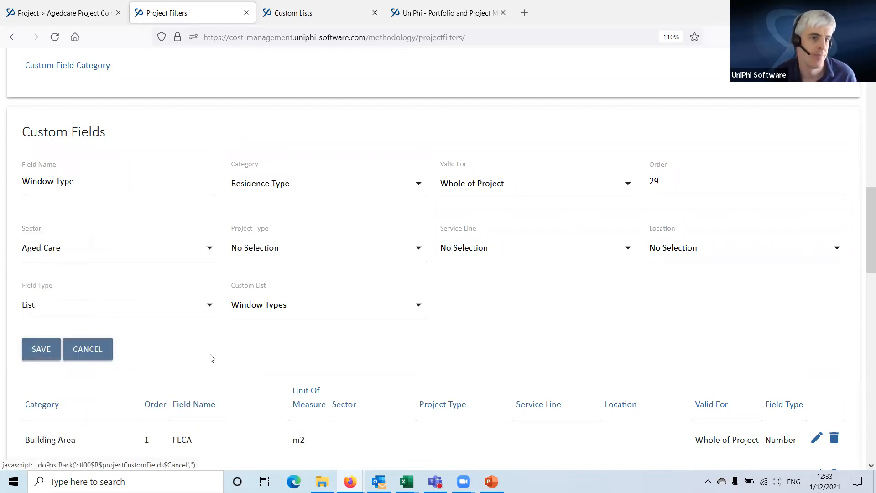
- Open the refreshed custom fields page of the Agedcare Project Controls - testing101 project
{"action": "left_click", "coordinate": [64, 13]}
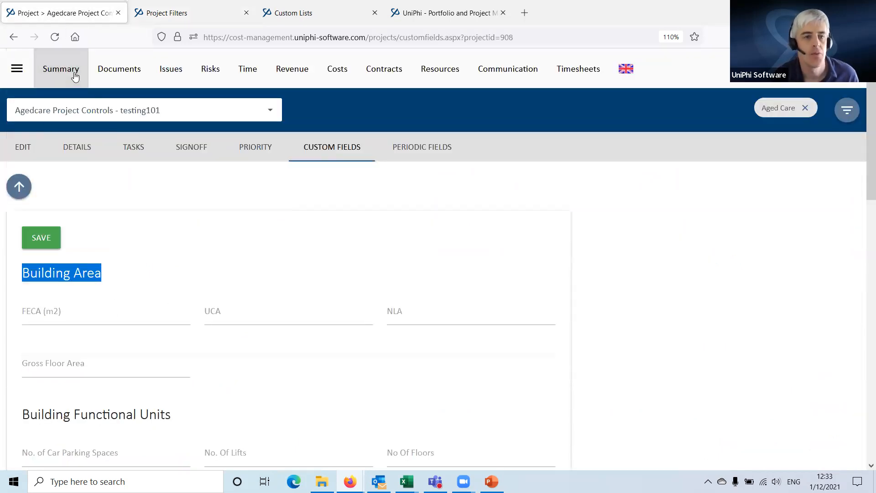
{"action": "left_click", "coordinate": [60, 79]}
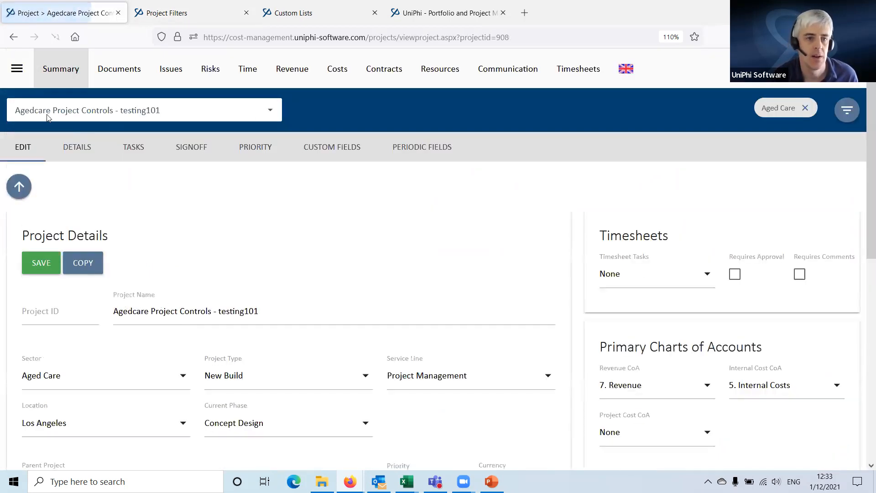
{"action": "left_click", "coordinate": [335, 145]}
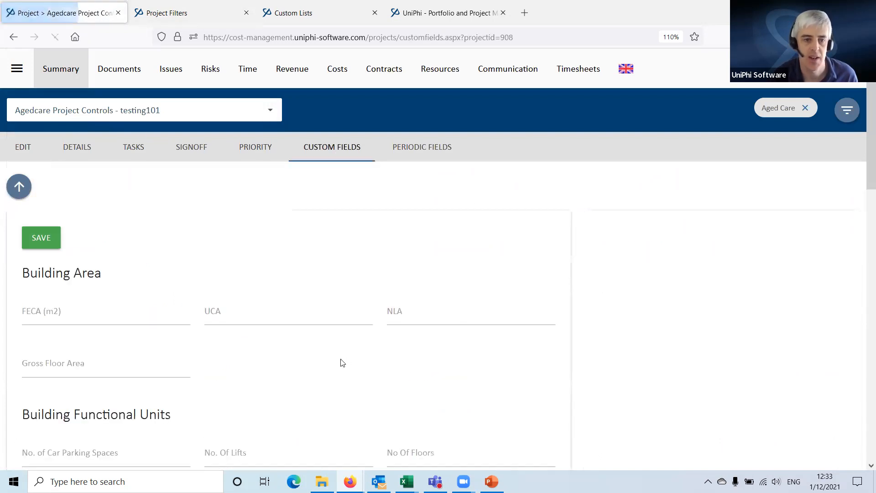
- Choose Basically a Wall that is glass as the project's Window Type under Residence Type
{"action": "scroll", "coordinate": [274, 309], "scroll_direction": "down", "scroll_amount": 8}
{"action": "scroll", "coordinate": [266, 308], "scroll_direction": "down", "scroll_amount": 7}
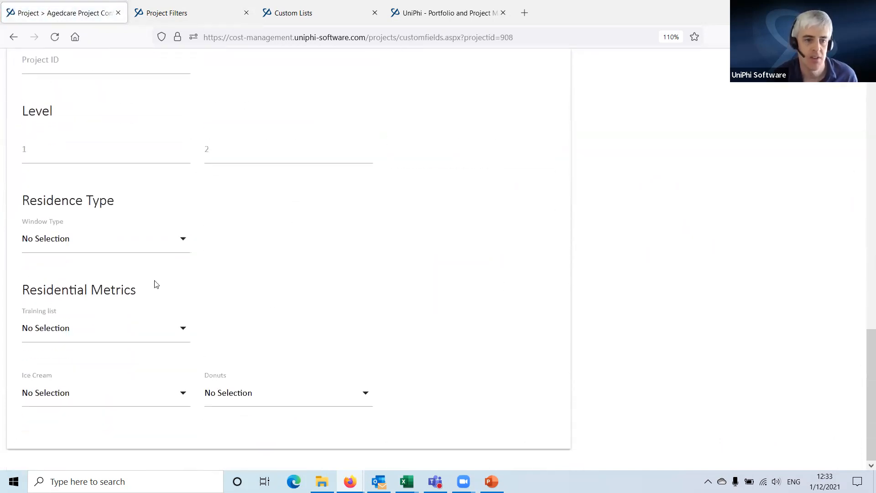
{"action": "left_click", "coordinate": [94, 245]}
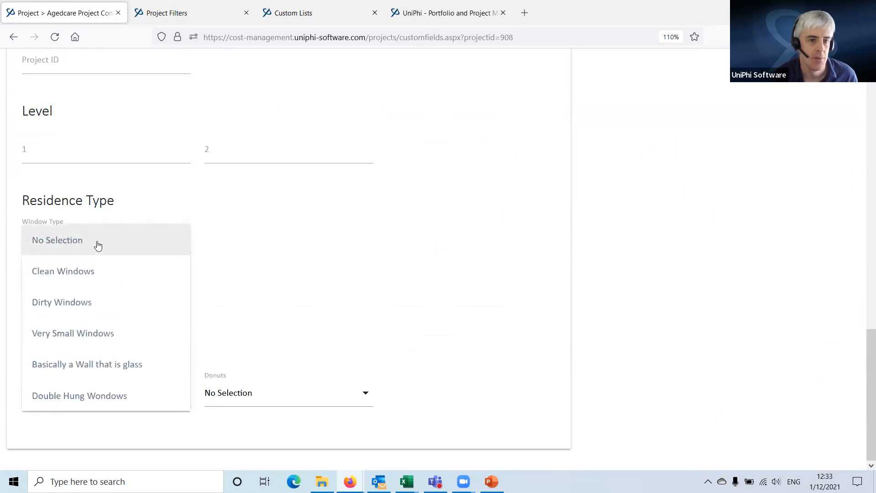
{"action": "left_click", "coordinate": [92, 368]}
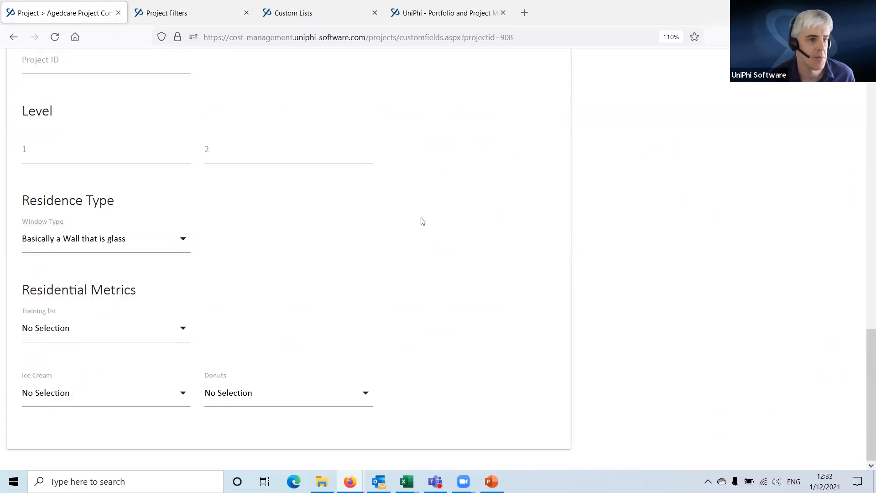
{"action": "scroll", "coordinate": [314, 222], "scroll_direction": "up", "scroll_amount": 5}
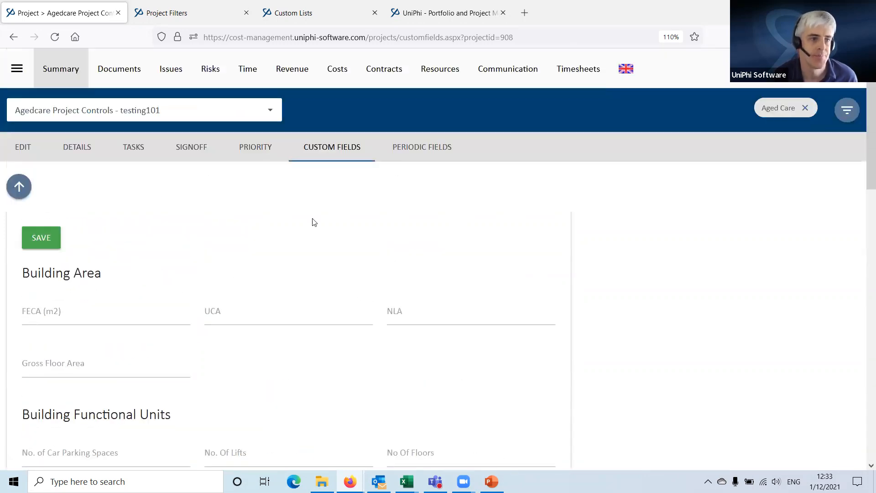
- Return to the portfolio dashboard that lists all projects
{"action": "left_click", "coordinate": [20, 189]}
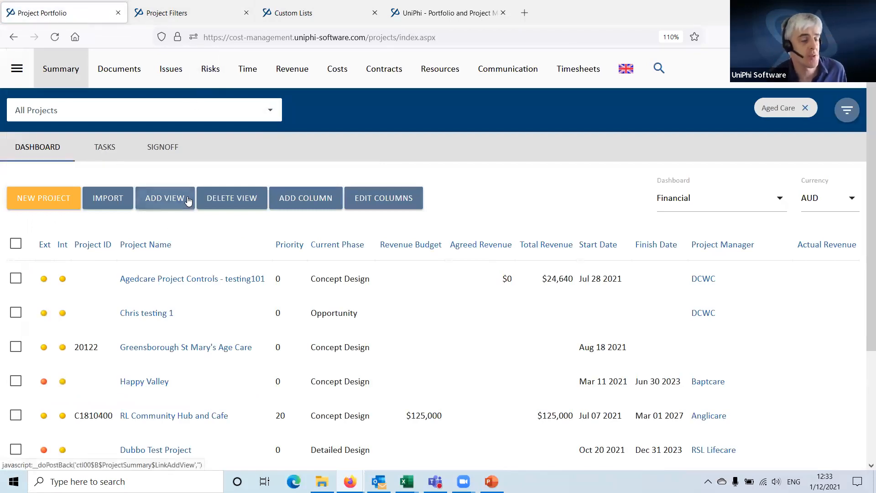
{"action": "left_click", "coordinate": [17, 69]}
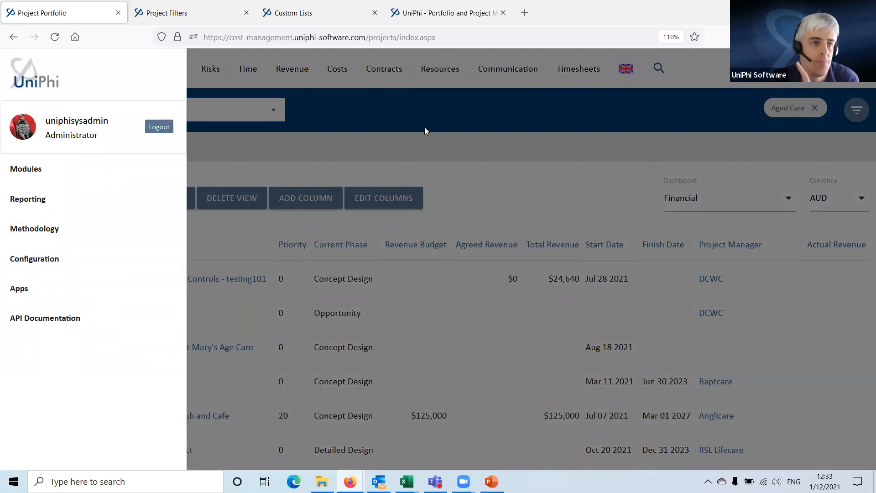
{"action": "left_click", "coordinate": [383, 140]}
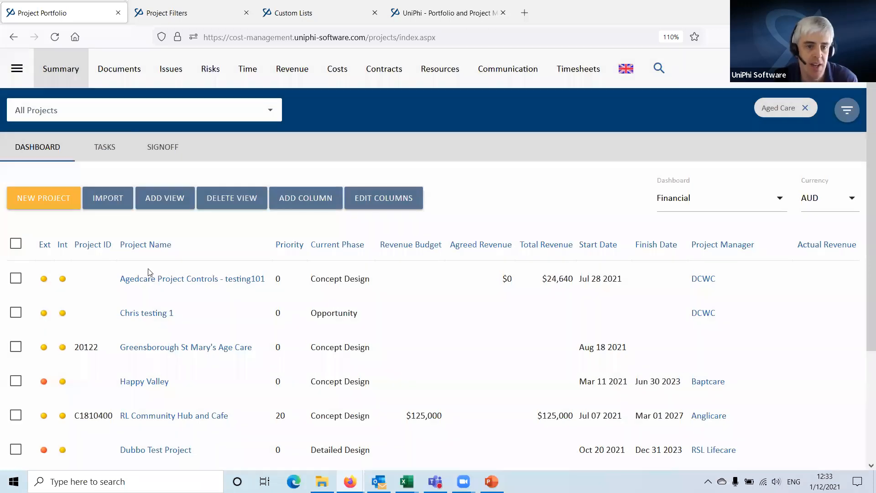
- Open the custom fields of the Agedcare Project Controls - testing101 project and review the building area and functional unit fields
{"action": "left_click", "coordinate": [247, 278]}
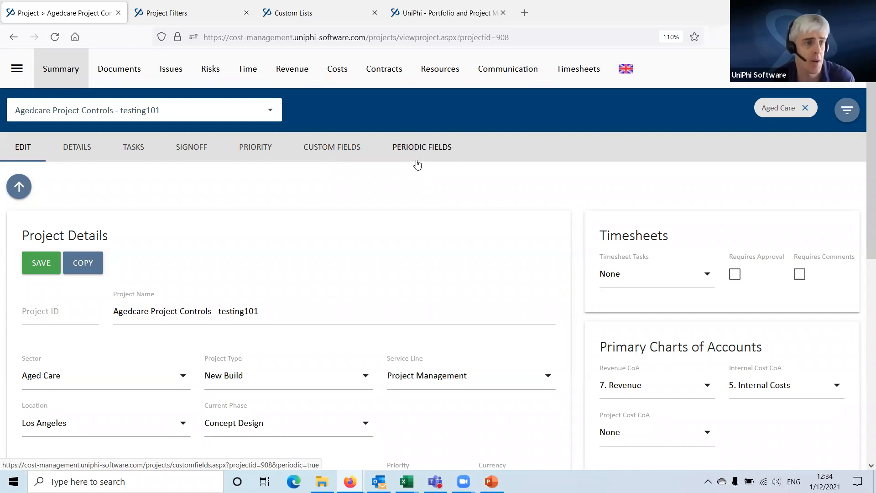
{"action": "left_click", "coordinate": [326, 155]}
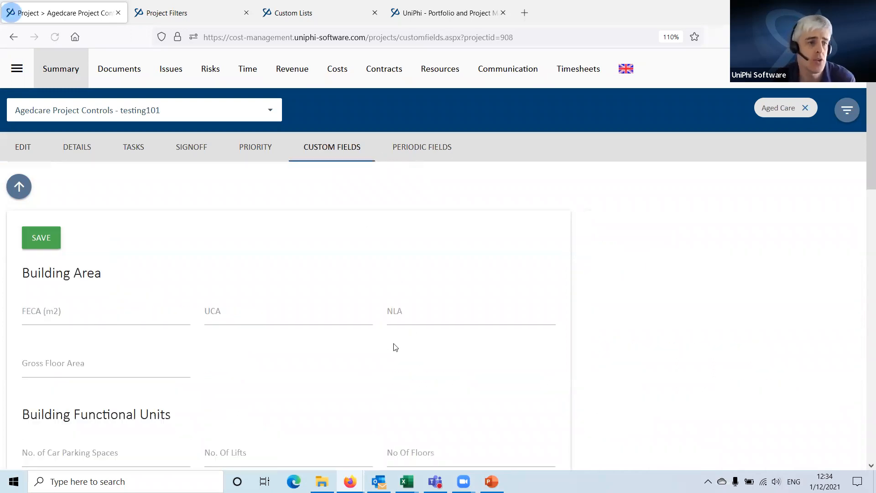
{"action": "left_click", "coordinate": [70, 313]}
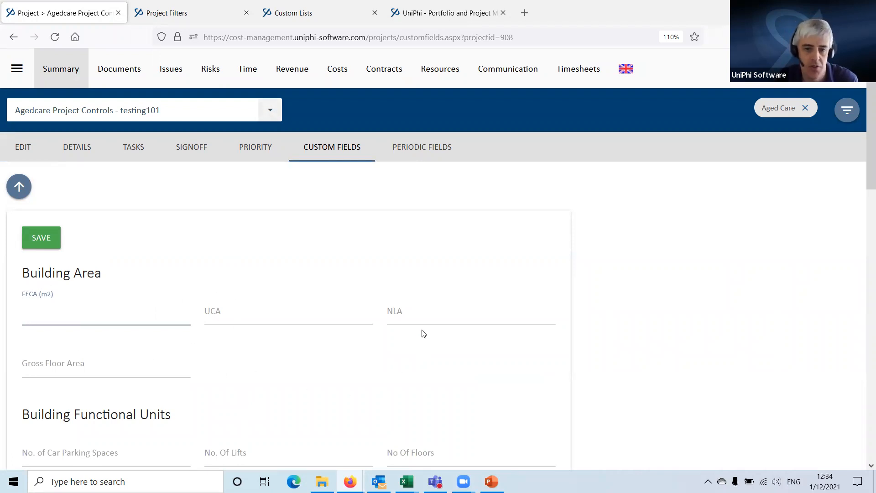
{"action": "scroll", "coordinate": [178, 119], "scroll_direction": "down", "scroll_amount": 5}
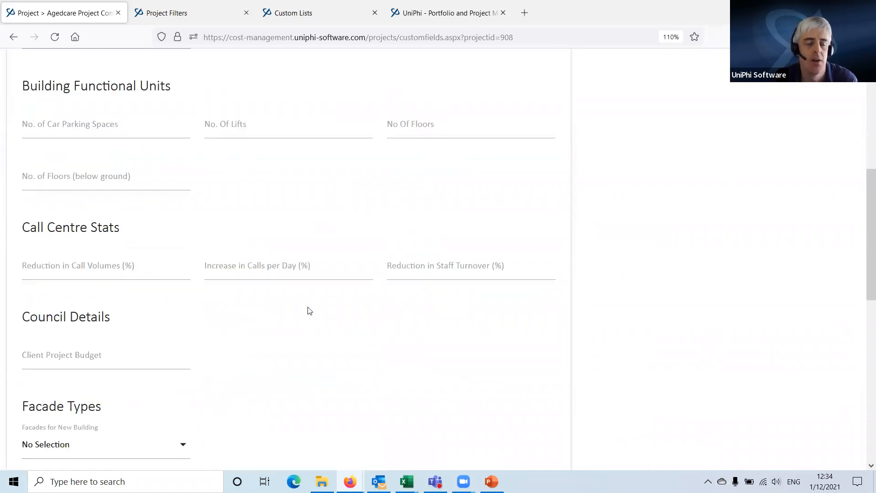
{"action": "scroll", "coordinate": [186, 312], "scroll_direction": "up", "scroll_amount": 5}
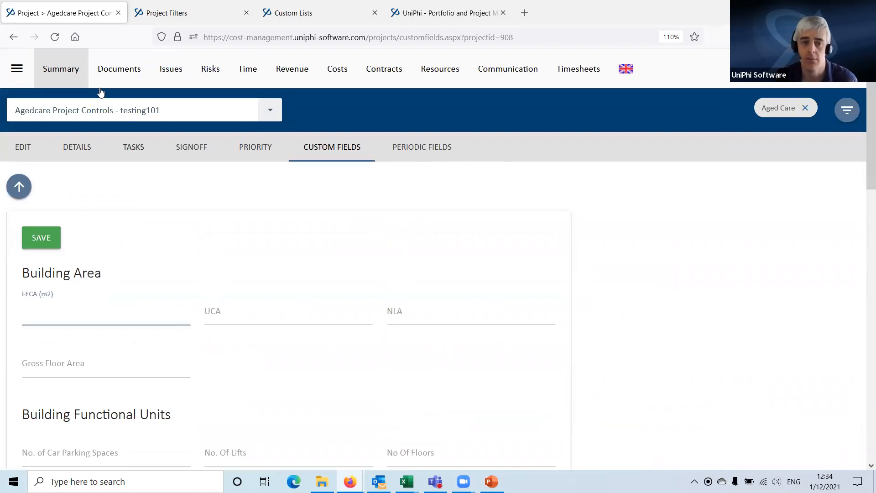
- Show the project's costs by the 3. Post Contract cost codes and open its budget
{"action": "left_click", "coordinate": [338, 72]}
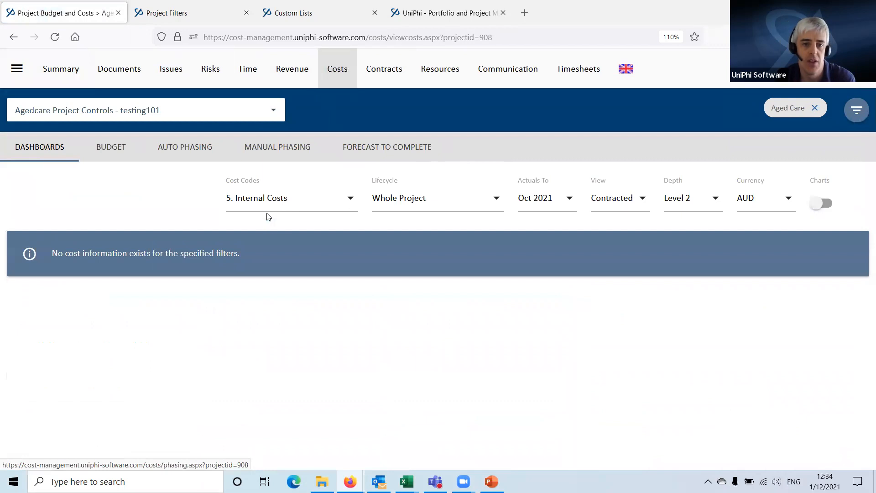
{"action": "left_click", "coordinate": [269, 206]}
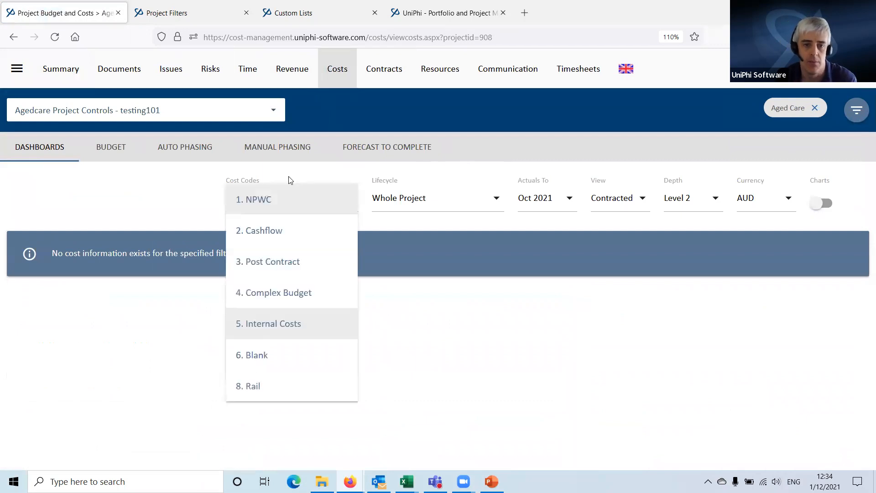
{"action": "left_click", "coordinate": [335, 266]}
{"action": "left_click", "coordinate": [108, 147]}
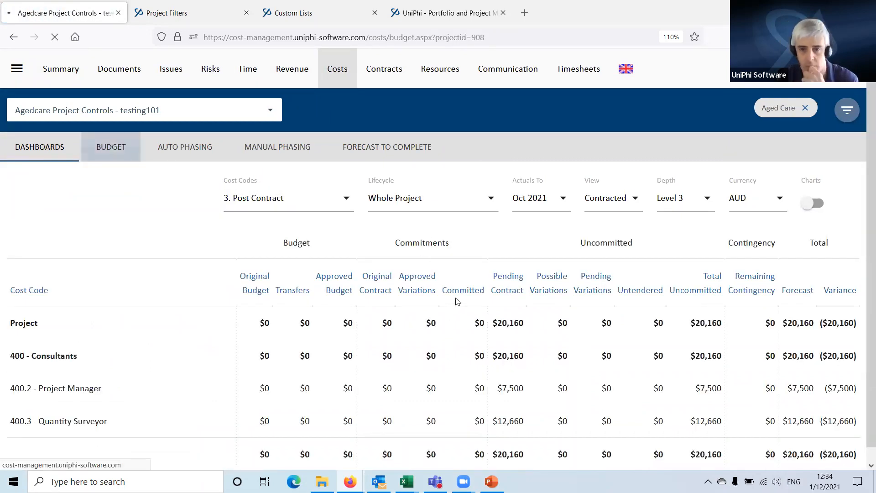
{"action": "scroll", "coordinate": [434, 313], "scroll_direction": "down", "scroll_amount": 6}
{"action": "scroll", "coordinate": [426, 313], "scroll_direction": "up", "scroll_amount": 6}
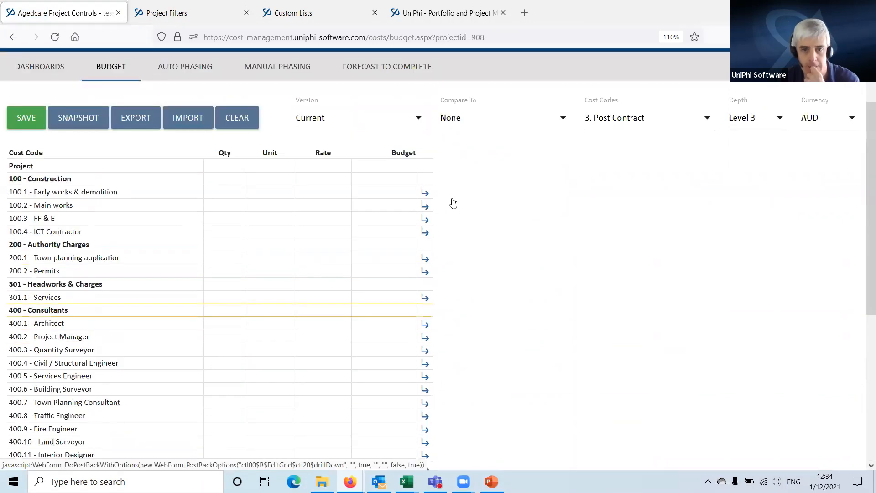
{"action": "scroll", "coordinate": [453, 204], "scroll_direction": "up", "scroll_amount": 2}
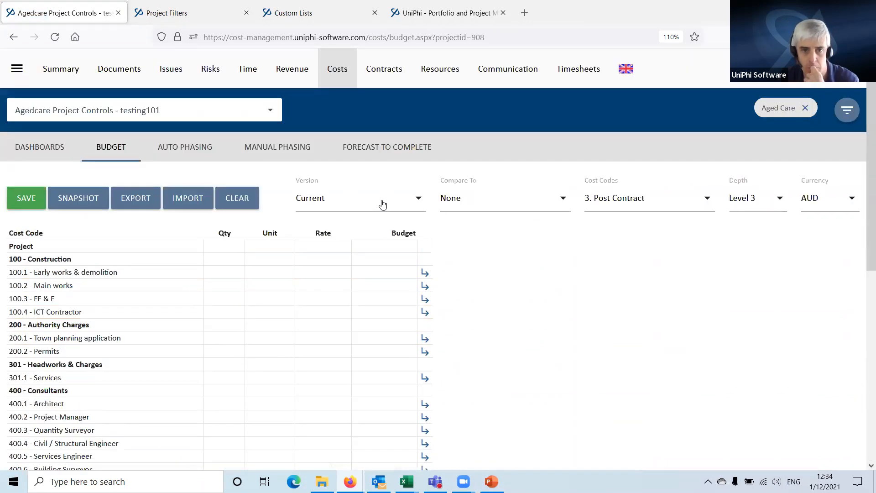
- Open the Metrics configuration and check the calculated columns and their chart of accounts
{"action": "left_click", "coordinate": [142, 4]}
{"action": "scroll", "coordinate": [16, 146], "scroll_direction": "up", "scroll_amount": 10}
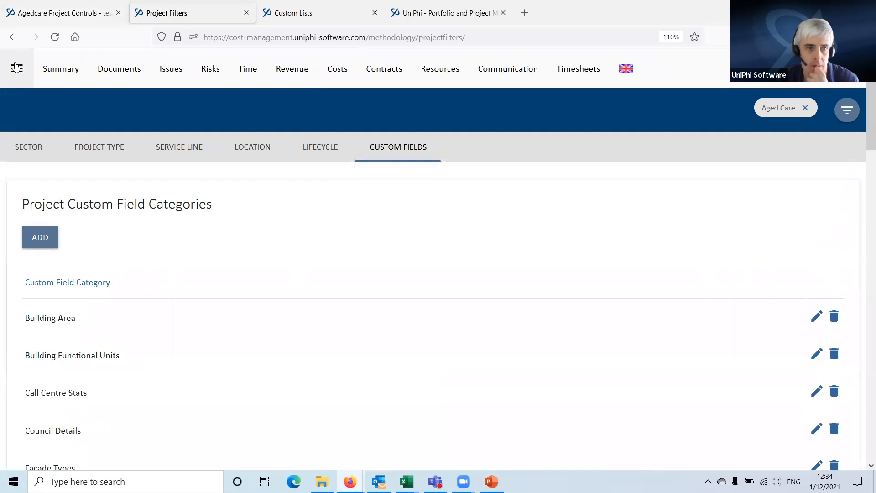
{"action": "left_click", "coordinate": [16, 67]}
{"action": "left_click", "coordinate": [45, 269]}
{"action": "scroll", "coordinate": [50, 288], "scroll_direction": "down", "scroll_amount": 6}
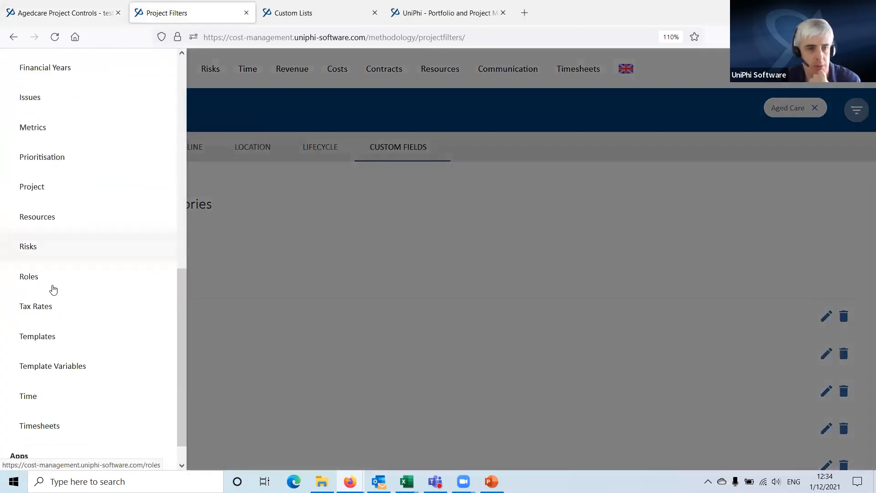
{"action": "scroll", "coordinate": [53, 288], "scroll_direction": "up", "scroll_amount": 4}
{"action": "left_click", "coordinate": [49, 321]}
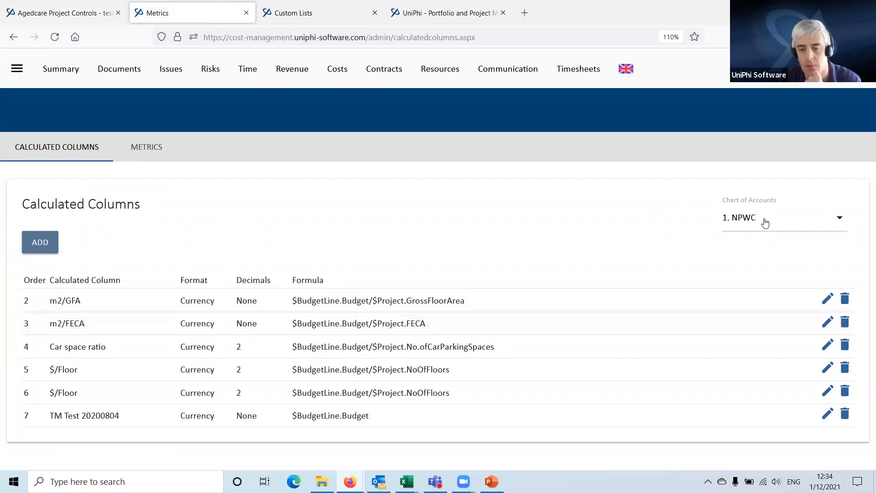
- Go back to the project's budget and switch its cost codes to 1. NPWC
{"action": "left_click", "coordinate": [46, 13]}
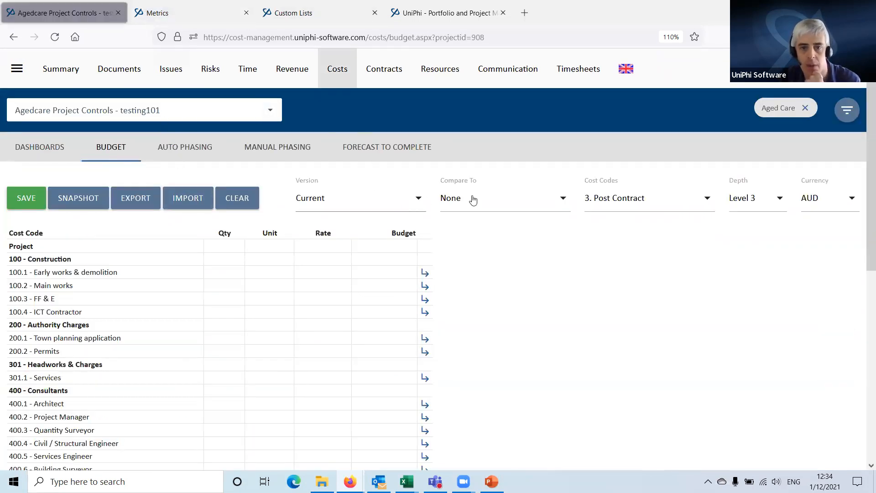
{"action": "left_click", "coordinate": [656, 198]}
{"action": "left_click", "coordinate": [639, 200]}
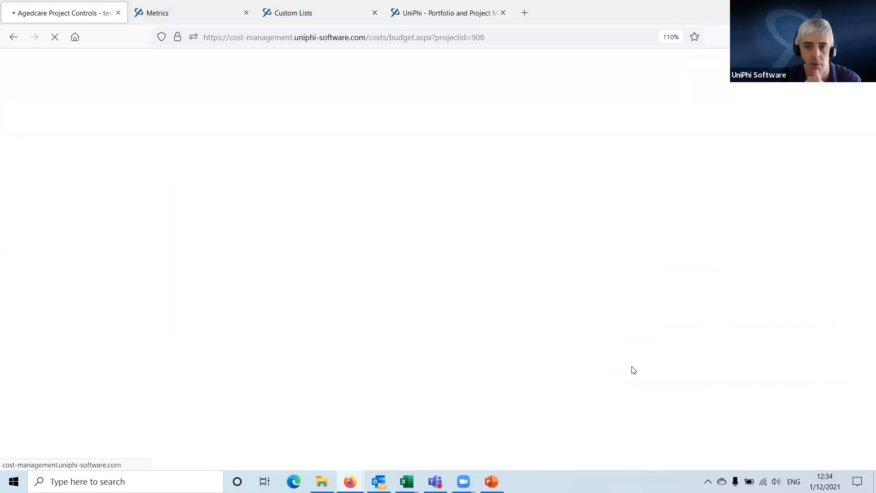
{"action": "scroll", "coordinate": [438, 259], "scroll_direction": "down", "scroll_amount": 10}
{"action": "scroll", "coordinate": [440, 255], "scroll_direction": "up", "scroll_amount": 10}
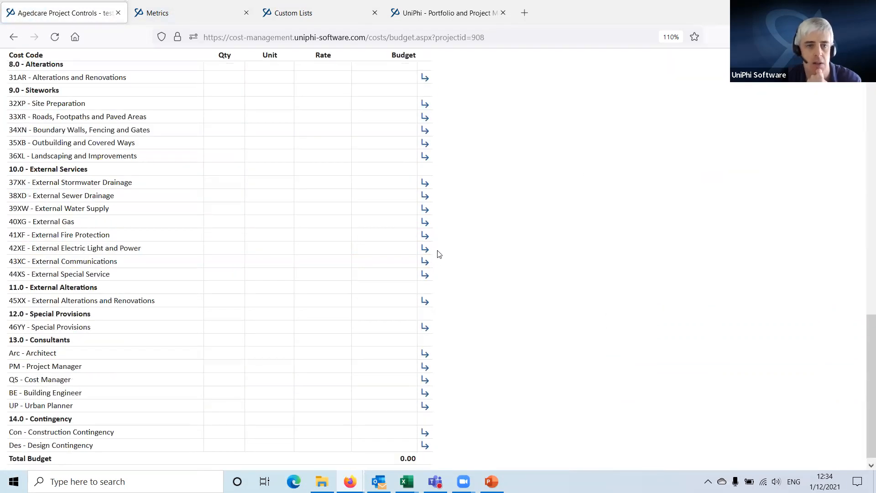
- Set the project's custom fields FECA (m2) to 10000 and Gross Floor Area to 12000, and save them
{"action": "left_click", "coordinate": [62, 79]}
{"action": "left_click", "coordinate": [319, 157]}
{"action": "left_click", "coordinate": [86, 311]}
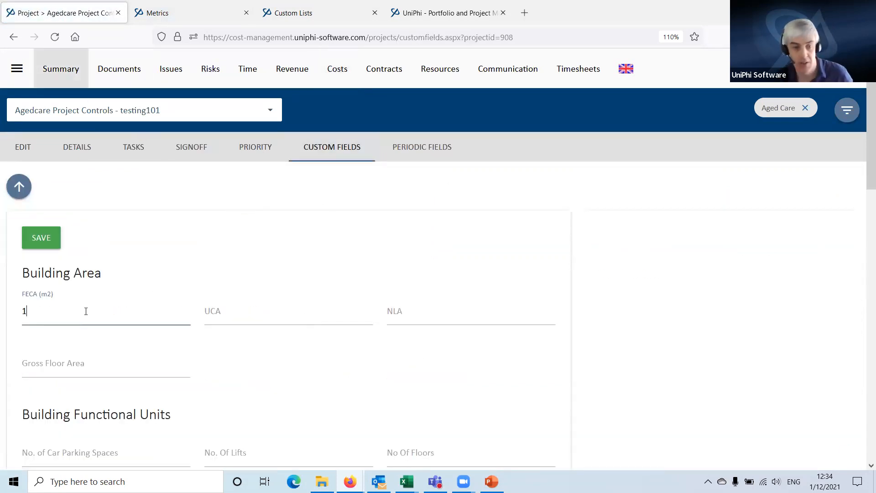
{"action": "key", "text": "Tab"}
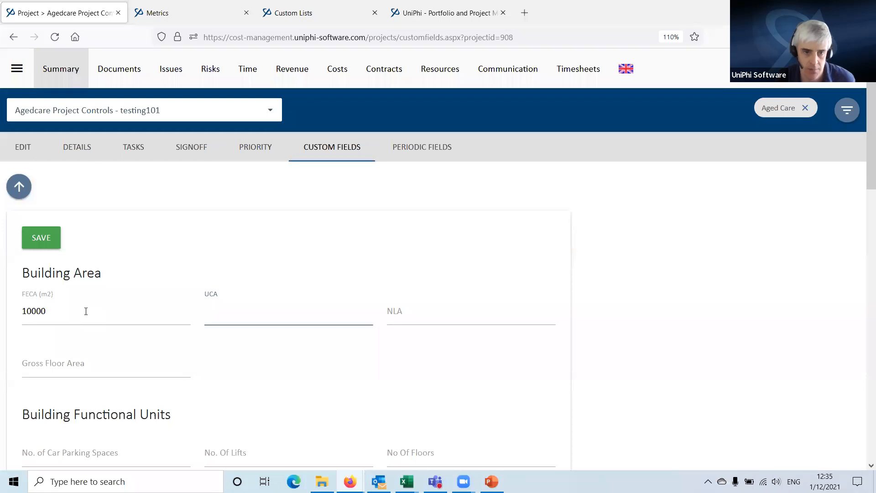
{"action": "key", "text": "Tab"}
{"action": "key", "text": "Tab"}
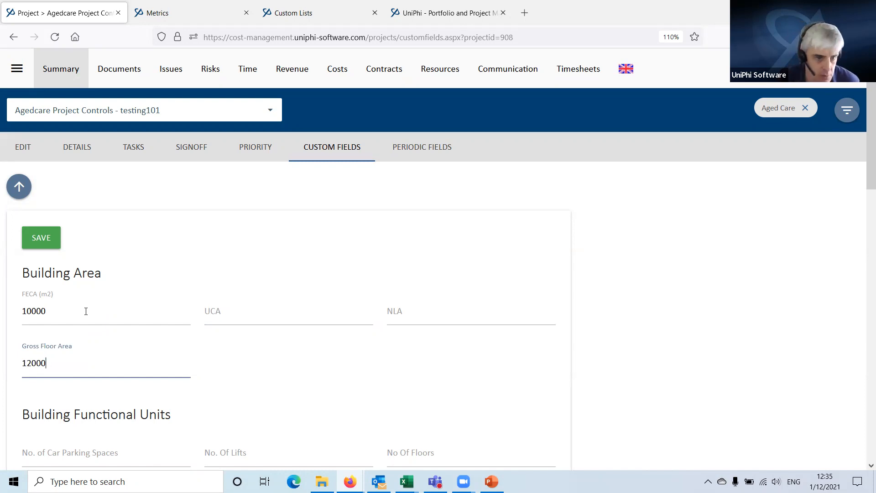
{"action": "left_click", "coordinate": [42, 244]}
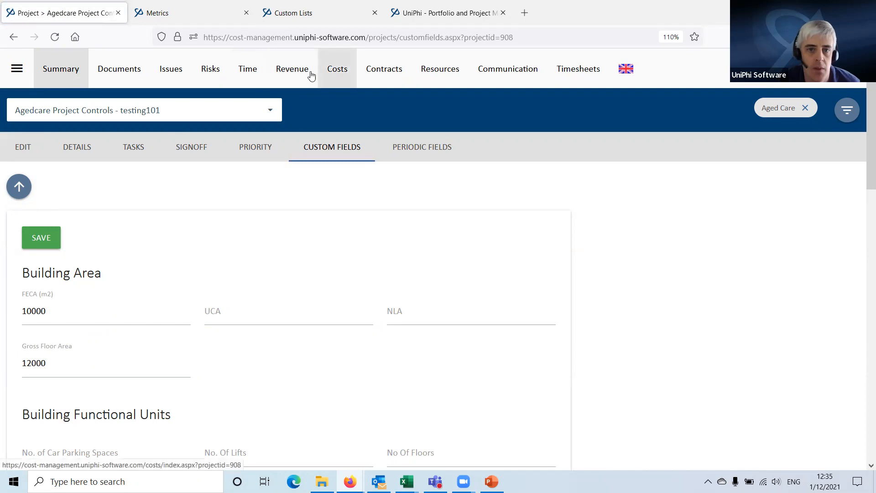
- Open the project's NPWC budget and check the metrics listed beneath the total budget
{"action": "left_click", "coordinate": [343, 81]}
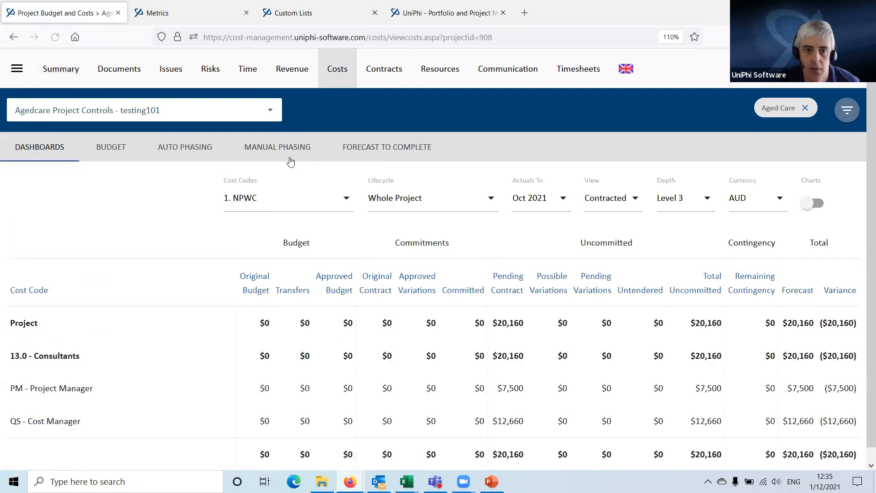
{"action": "left_click", "coordinate": [110, 147]}
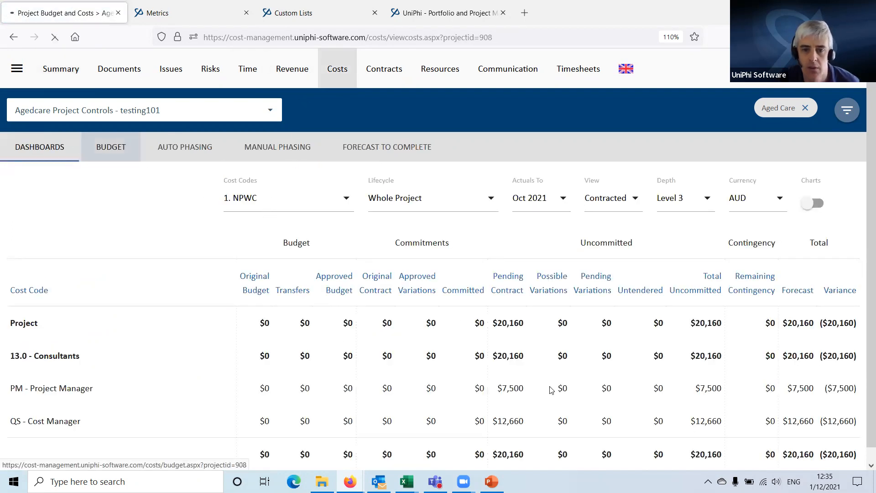
{"action": "scroll", "coordinate": [299, 311], "scroll_direction": "down", "scroll_amount": 1}
{"action": "scroll", "coordinate": [298, 311], "scroll_direction": "down", "scroll_amount": 15}
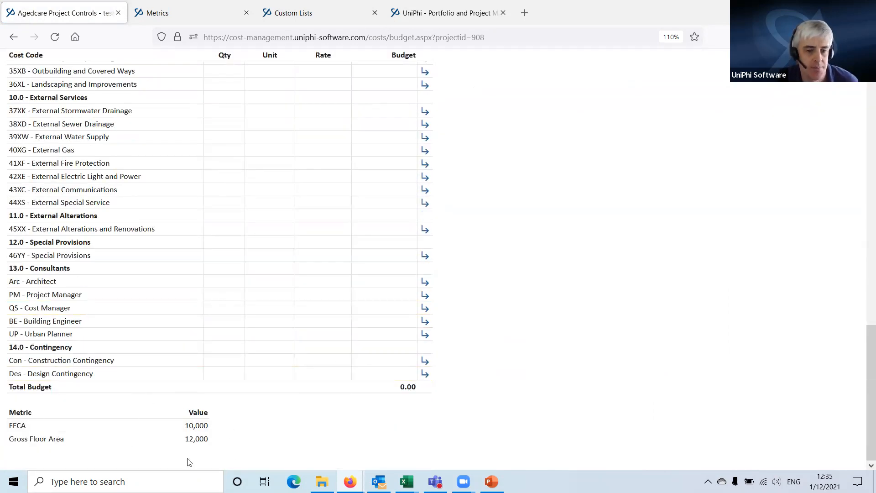
{"action": "scroll", "coordinate": [396, 270], "scroll_direction": "up", "scroll_amount": 15}
{"action": "scroll", "coordinate": [383, 259], "scroll_direction": "up", "scroll_amount": 3}
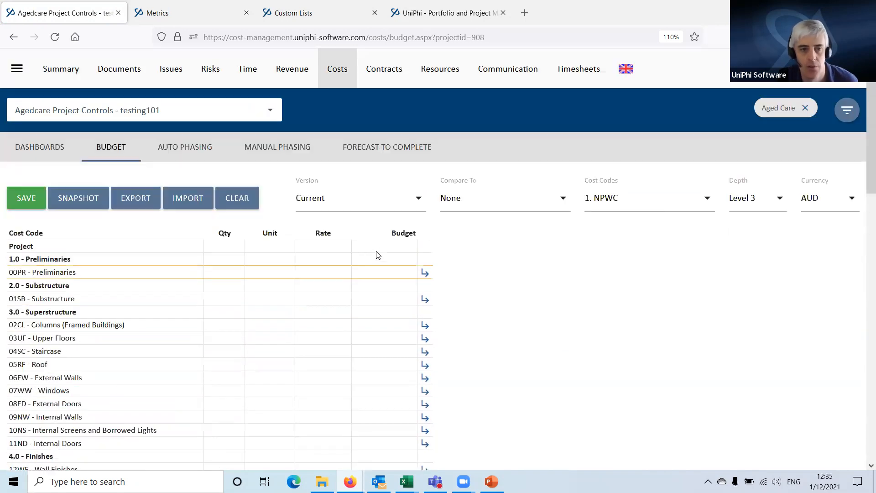
- Enter a budget of 5,000 for cost code 00PR - Preliminaries and save the budget
{"action": "left_click", "coordinate": [383, 271]}
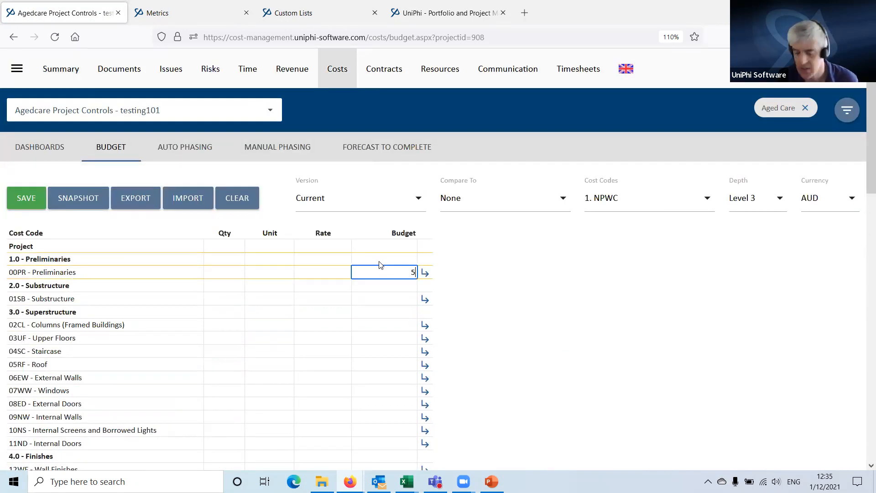
{"action": "left_click", "coordinate": [24, 204]}
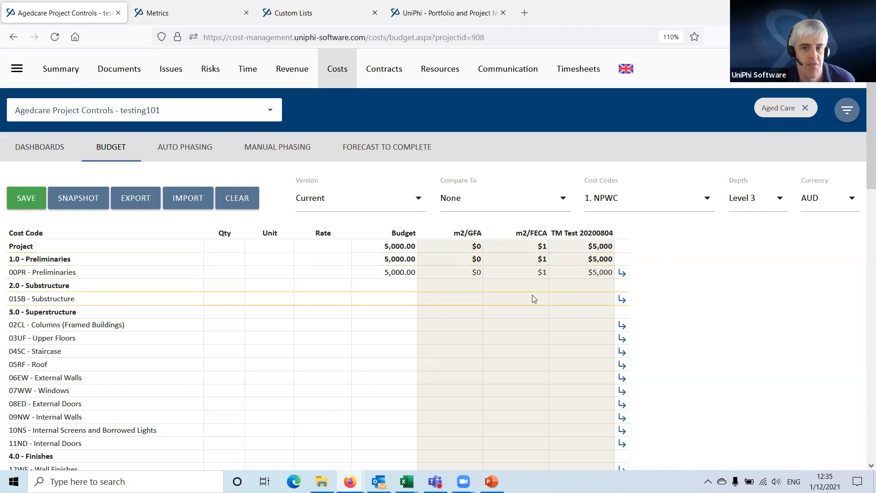
- Enter a budget of 100000000 for cost code 04SC - Staircase and save the budget
{"action": "left_click", "coordinate": [390, 247]}
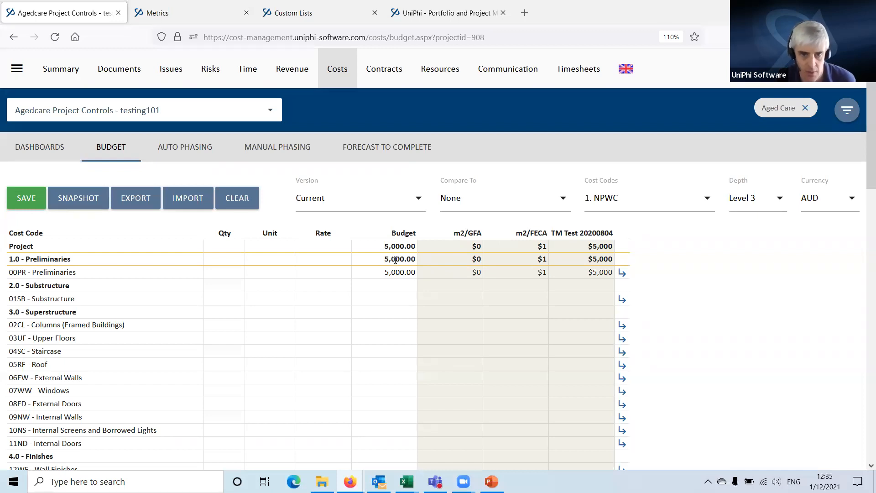
{"action": "left_click", "coordinate": [392, 272]}
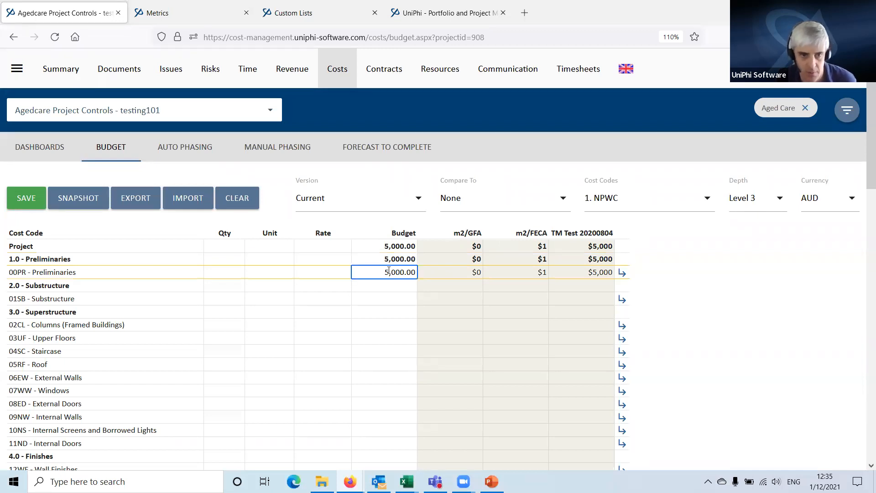
{"action": "left_click", "coordinate": [389, 350]}
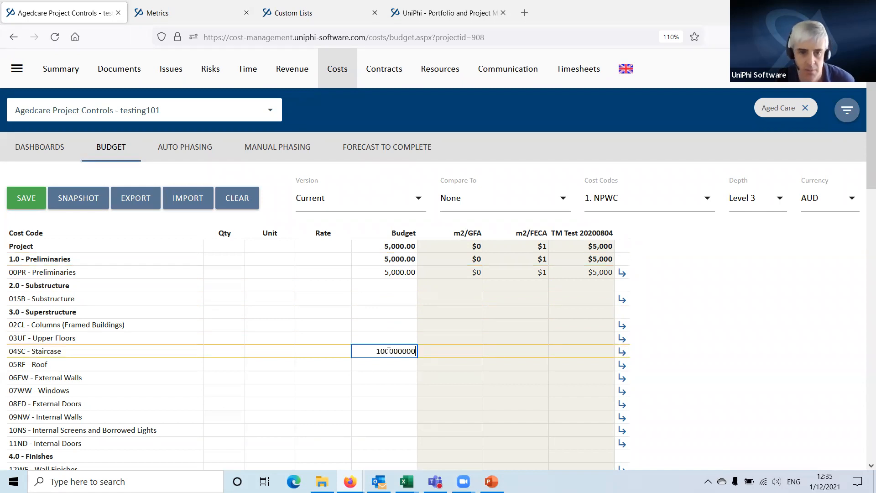
{"action": "left_click", "coordinate": [23, 203]}
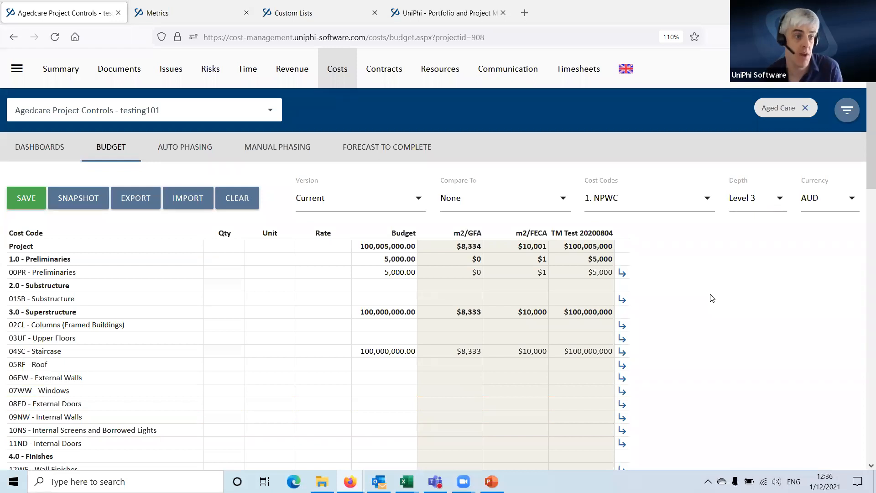
- Switch to the metrics configuration for the NPWC chart of accounts and review the formulas of the listed metrics
{"action": "left_click", "coordinate": [155, 14]}
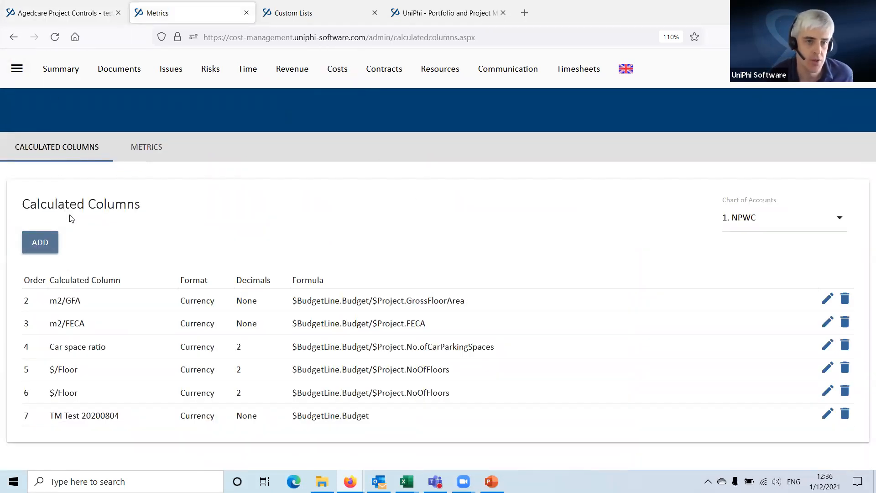
{"action": "left_click", "coordinate": [151, 155]}
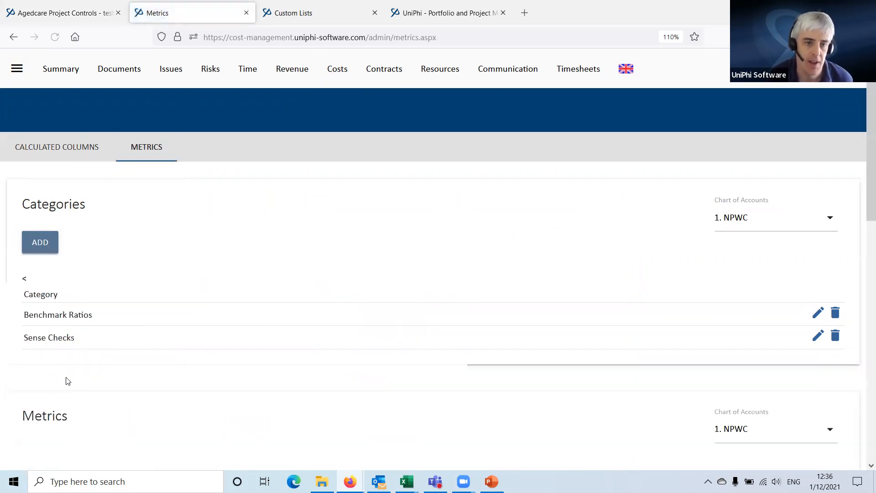
{"action": "scroll", "coordinate": [98, 319], "scroll_direction": "down", "scroll_amount": 4}
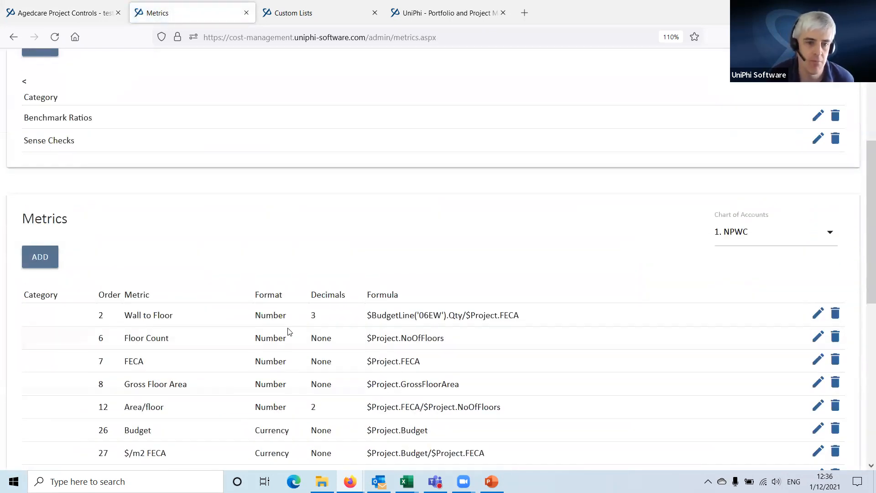
{"action": "scroll", "coordinate": [552, 350], "scroll_direction": "down", "scroll_amount": 2}
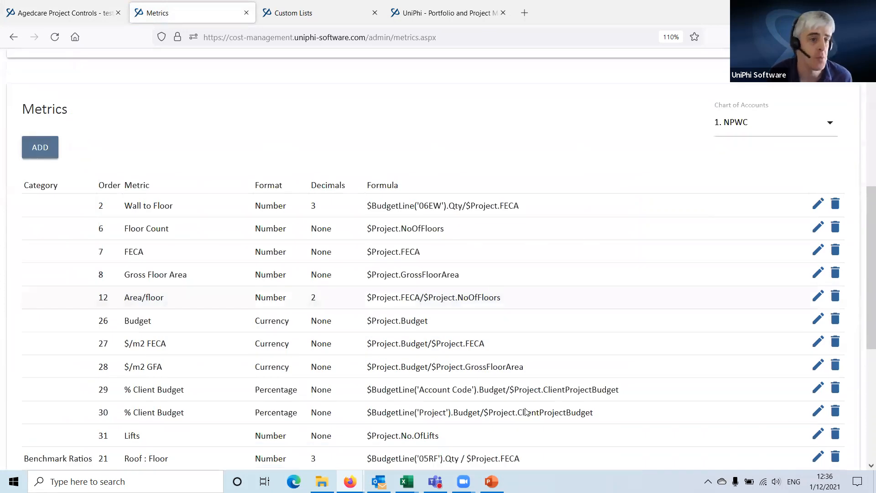
{"action": "scroll", "coordinate": [525, 412], "scroll_direction": "down", "scroll_amount": 1}
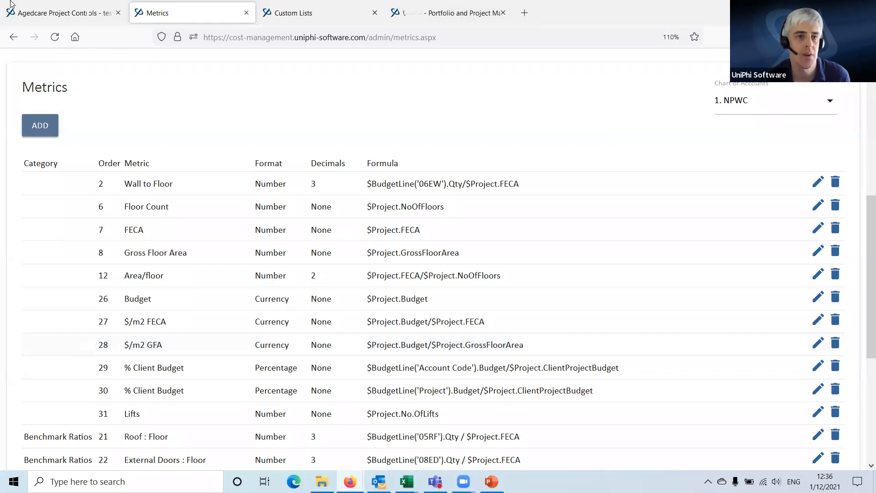
- Return to the project's budget and compare its m2/GFA and m2/FECA totals with the metrics beneath the total budget
{"action": "left_click", "coordinate": [63, 13]}
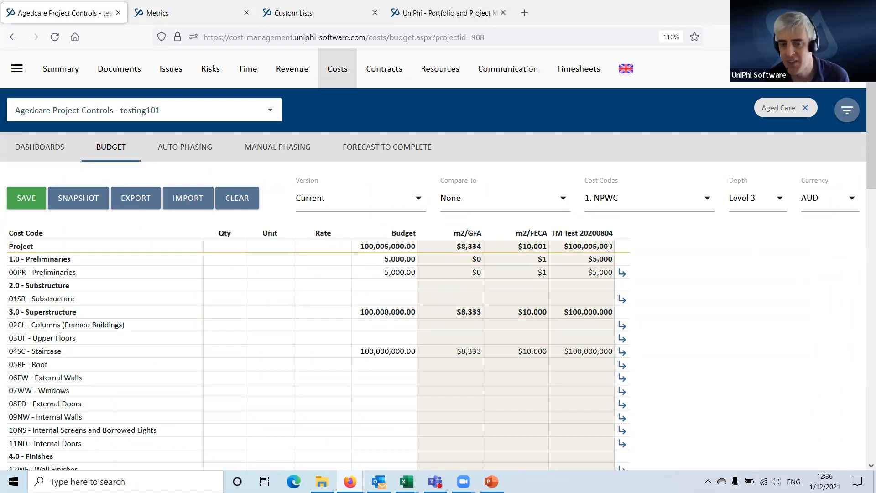
{"action": "left_click_drag", "start_coordinate": [508, 247], "coordinate": [603, 247]}
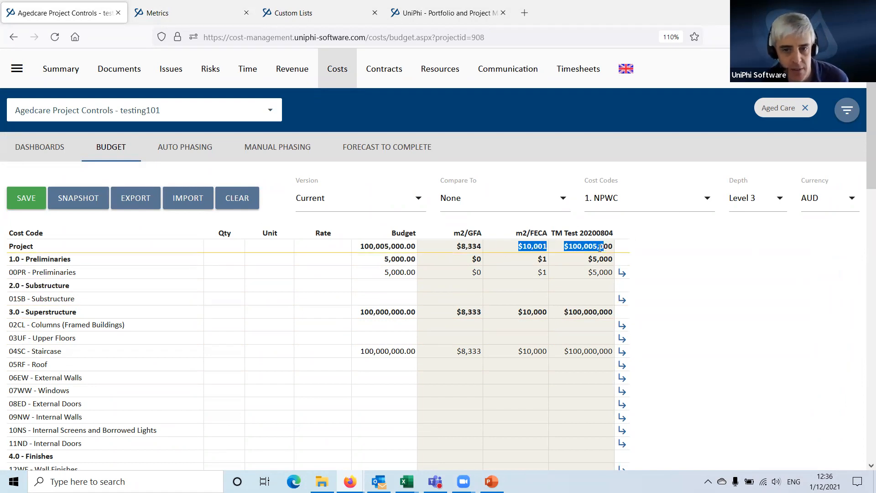
{"action": "left_click_drag", "start_coordinate": [449, 248], "coordinate": [499, 246]}
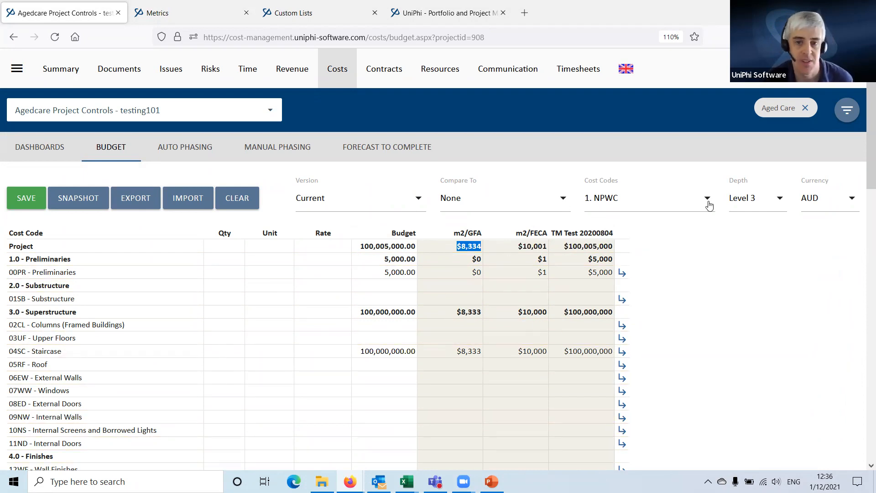
{"action": "scroll", "coordinate": [619, 205], "scroll_direction": "down", "scroll_amount": 5}
{"action": "scroll", "coordinate": [620, 205], "scroll_direction": "down", "scroll_amount": 10}
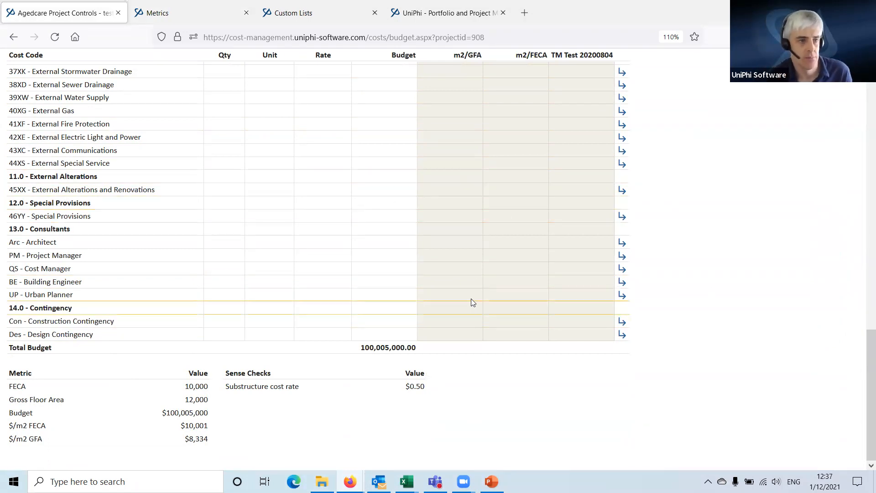
{"action": "scroll", "coordinate": [371, 242], "scroll_direction": "up", "scroll_amount": 5}
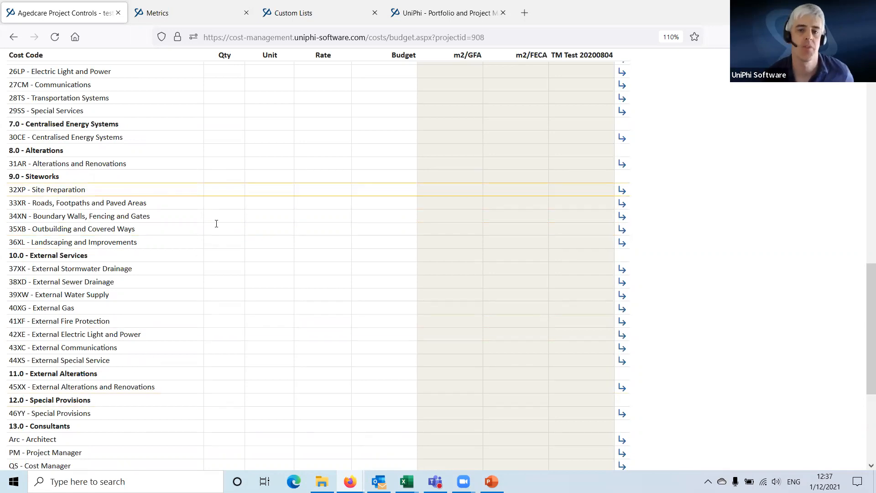
{"action": "scroll", "coordinate": [349, 206], "scroll_direction": "up", "scroll_amount": 5}
{"action": "scroll", "coordinate": [349, 205], "scroll_direction": "up", "scroll_amount": 8}
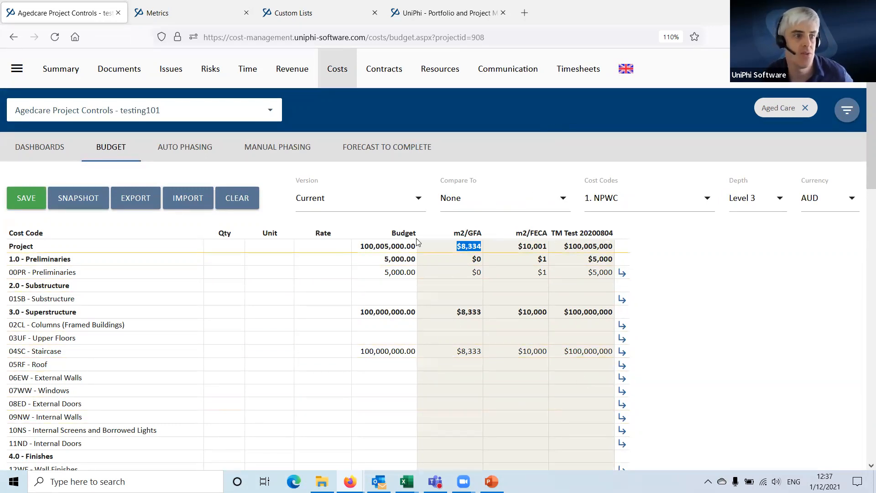
- Go back to the metrics configuration and examine the formula of the Lifts metric
{"action": "left_click", "coordinate": [149, 12]}
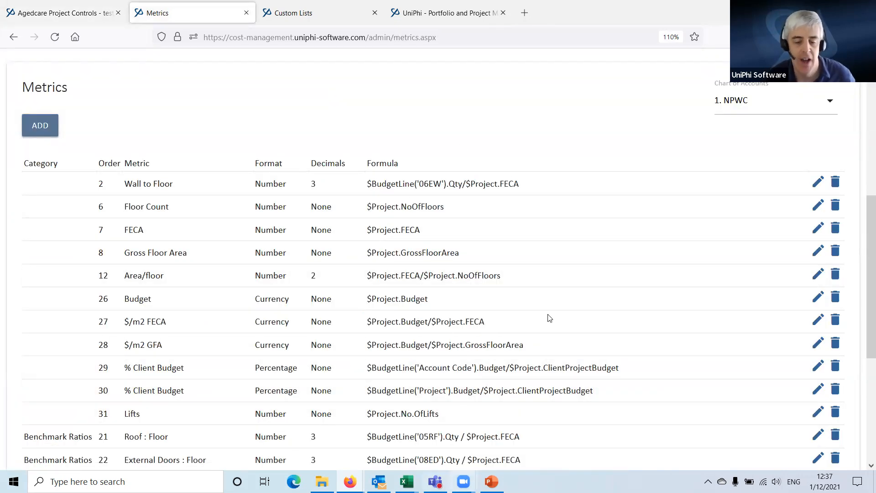
{"action": "scroll", "coordinate": [469, 320], "scroll_direction": "down", "scroll_amount": 2}
{"action": "scroll", "coordinate": [469, 321], "scroll_direction": "down", "scroll_amount": 1}
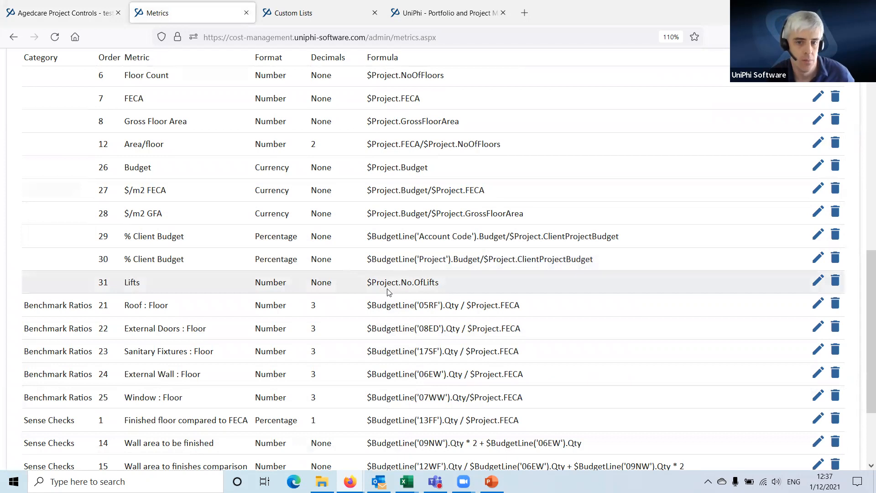
{"action": "left_click_drag", "start_coordinate": [373, 284], "coordinate": [457, 288]}
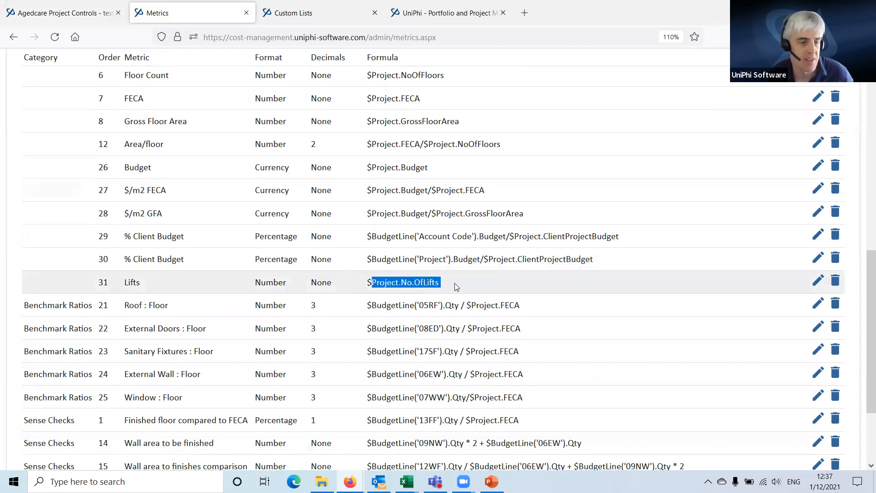
- Start a new NPWC metric in the Benchmark Ratios category and name it Ratio 1
{"action": "scroll", "coordinate": [453, 277], "scroll_direction": "up", "scroll_amount": 6}
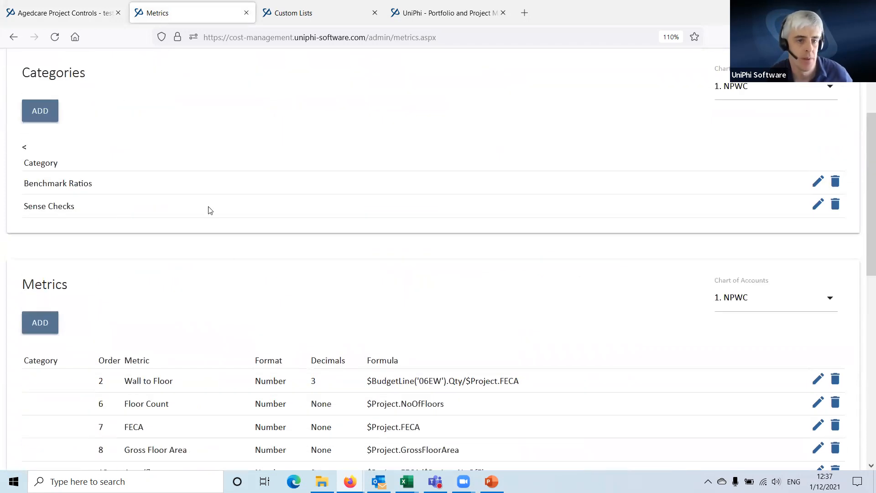
{"action": "scroll", "coordinate": [42, 396], "scroll_direction": "up", "scroll_amount": 2}
{"action": "scroll", "coordinate": [42, 396], "scroll_direction": "down", "scroll_amount": 4}
{"action": "left_click", "coordinate": [42, 264]}
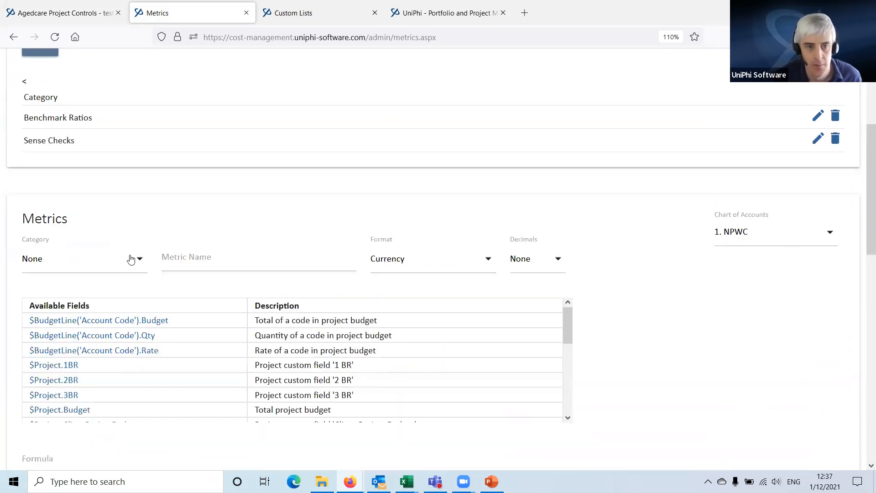
{"action": "left_click", "coordinate": [67, 262]}
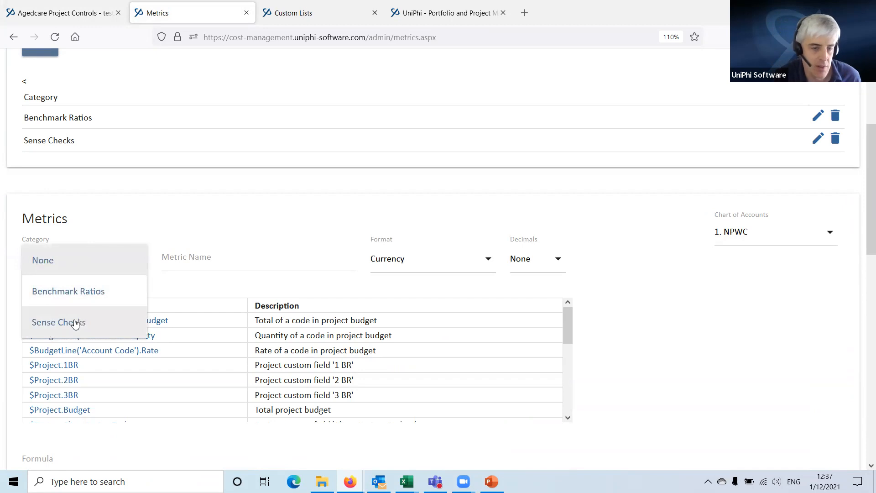
{"action": "scroll", "coordinate": [41, 144], "scroll_direction": "up", "scroll_amount": 2}
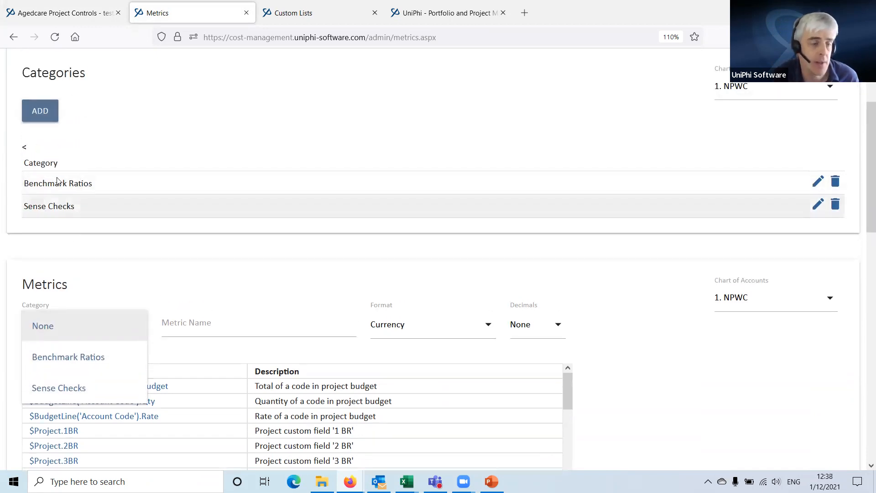
{"action": "left_click", "coordinate": [69, 359]}
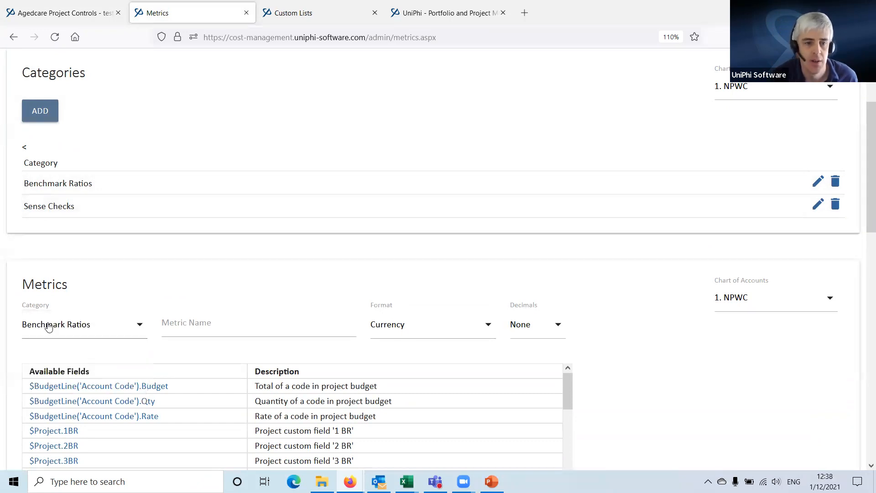
{"action": "left_click", "coordinate": [210, 323]}
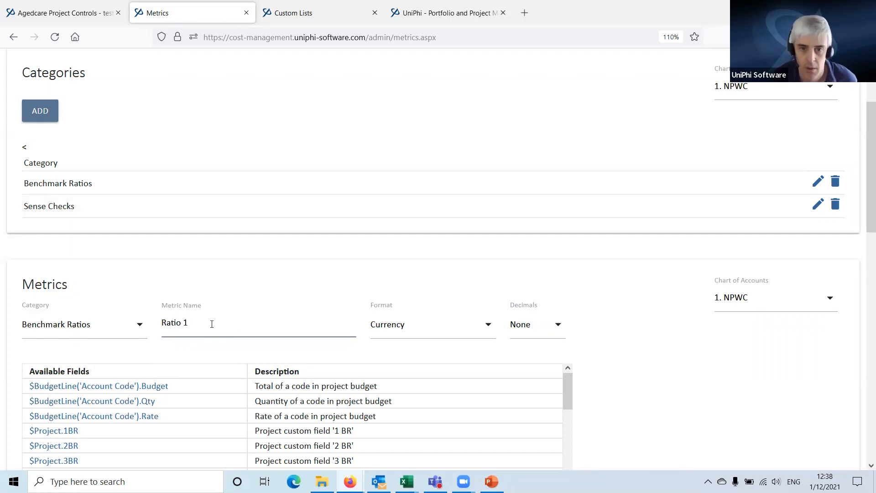
{"action": "scroll", "coordinate": [244, 320], "scroll_direction": "down", "scroll_amount": 3}
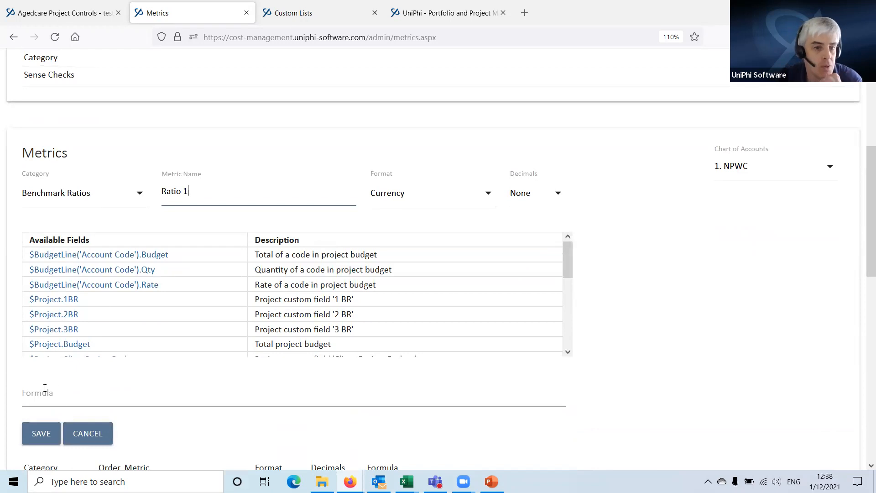
{"action": "left_click_drag", "start_coordinate": [67, 344], "coordinate": [22, 384]}
{"action": "key", "text": "Delete"}
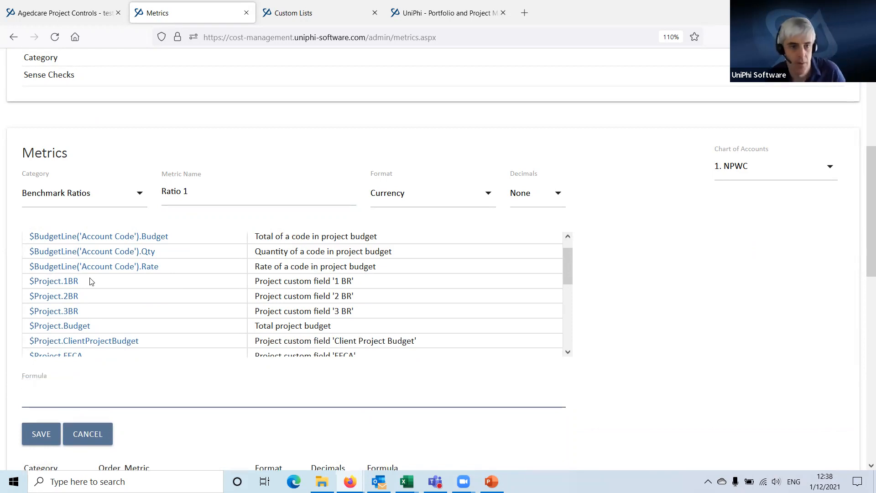
{"action": "right_click", "coordinate": [78, 329]}
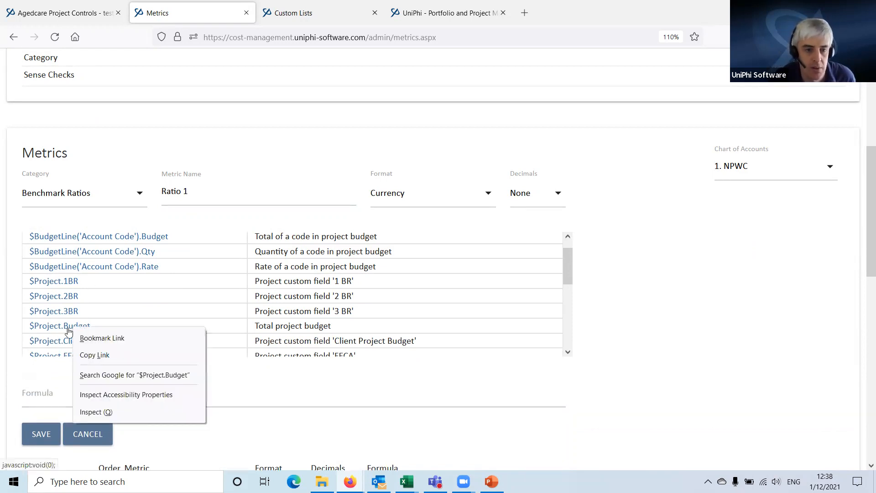
{"action": "key", "text": "Escape"}
{"action": "left_click_drag", "start_coordinate": [110, 326], "coordinate": [39, 330]}
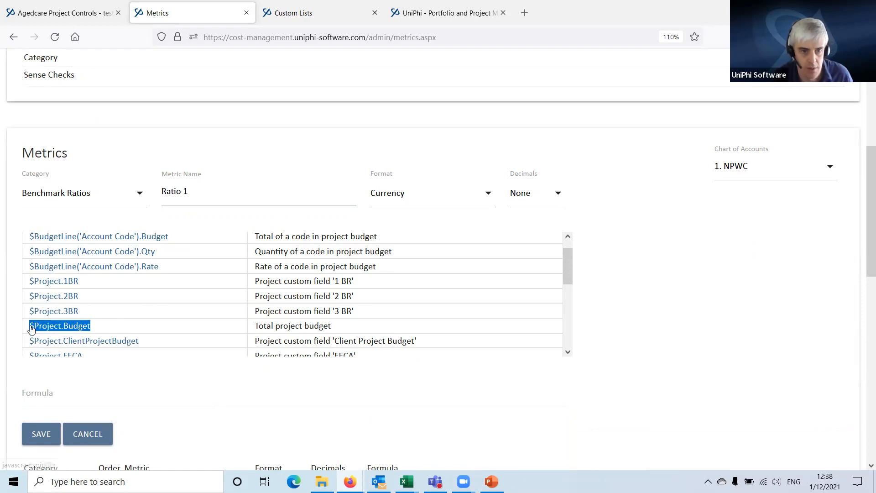
{"action": "left_click", "coordinate": [51, 392]}
{"action": "type", "text": "$Project.Budget"}
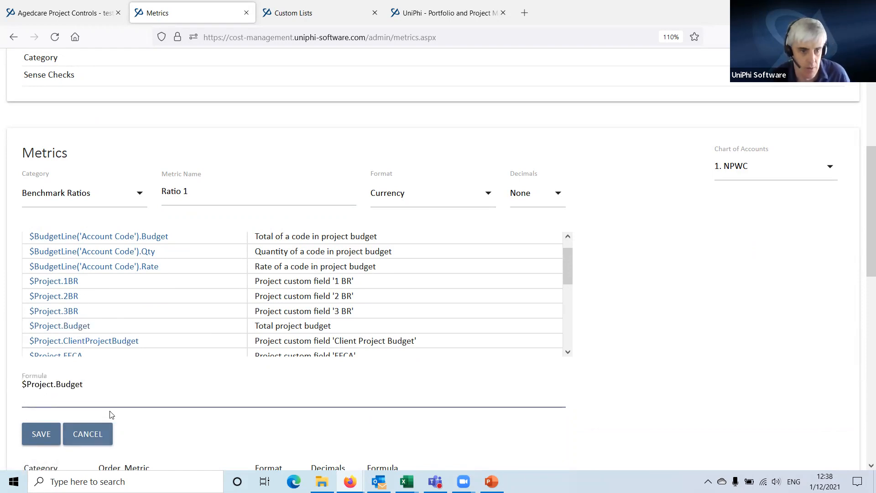
{"action": "scroll", "coordinate": [121, 301], "scroll_direction": "down", "scroll_amount": 6}
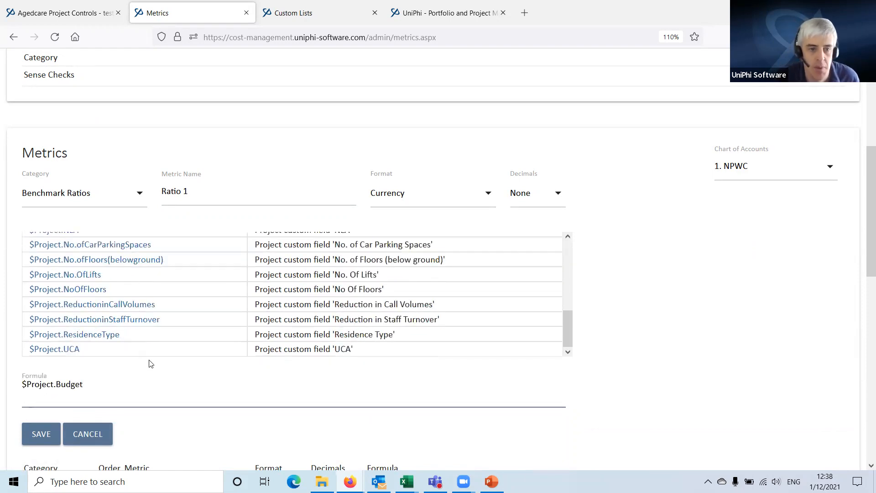
{"action": "key", "text": "ctrl+a"}
{"action": "key", "text": "BackSpace"}
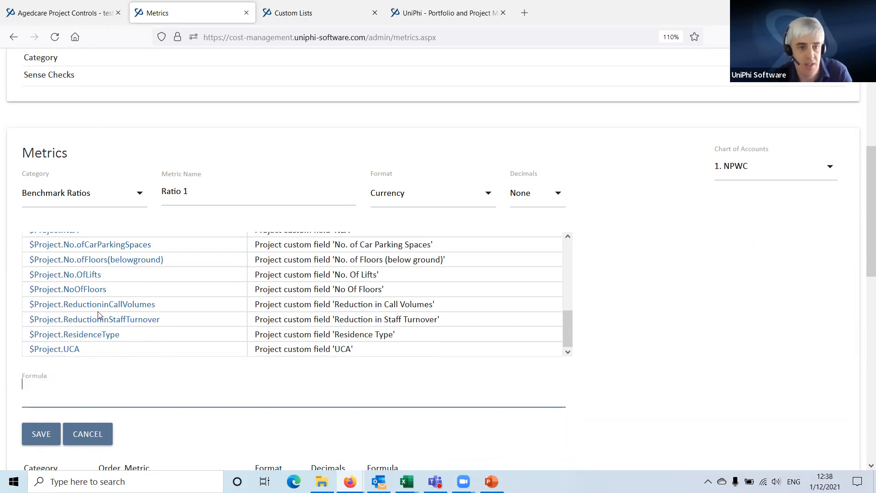
- Build the Ratio 1 formula $Project.Budget/$Project.1BR from the available fields, save the metric and check its entry in the metrics list
{"action": "scroll", "coordinate": [86, 308], "scroll_direction": "up", "scroll_amount": 4}
{"action": "left_click", "coordinate": [64, 286]}
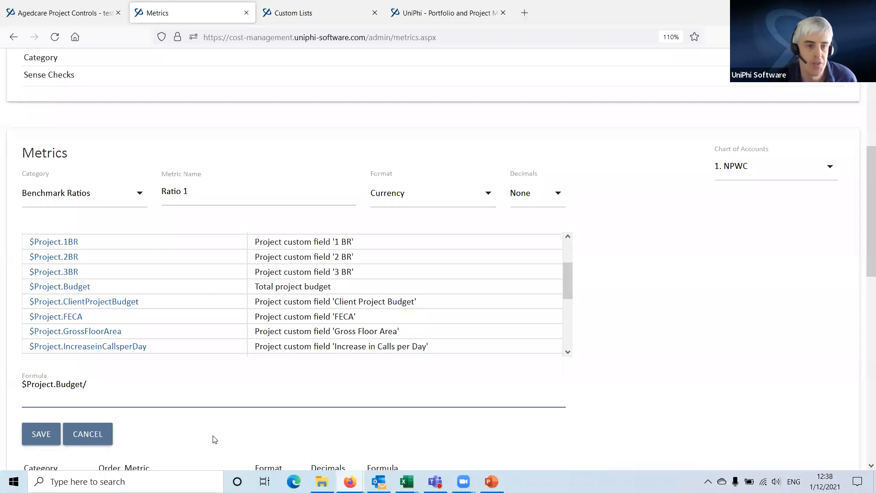
{"action": "left_click", "coordinate": [69, 243]}
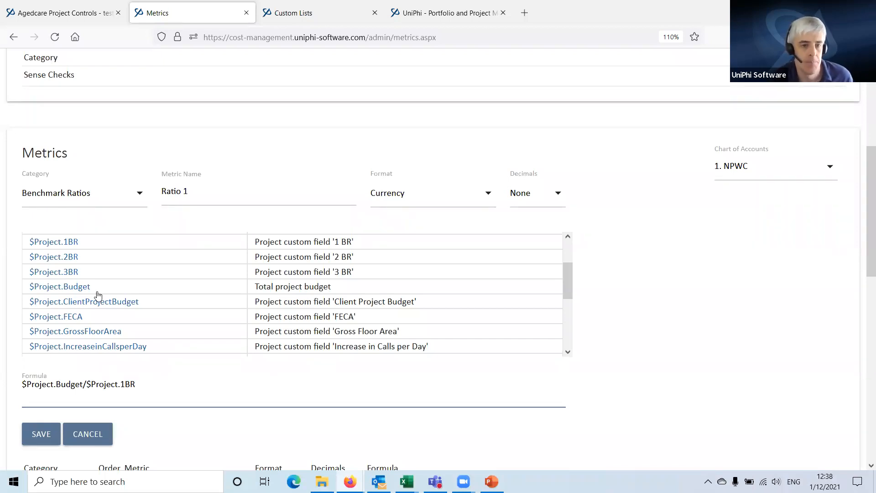
{"action": "left_click", "coordinate": [35, 438]}
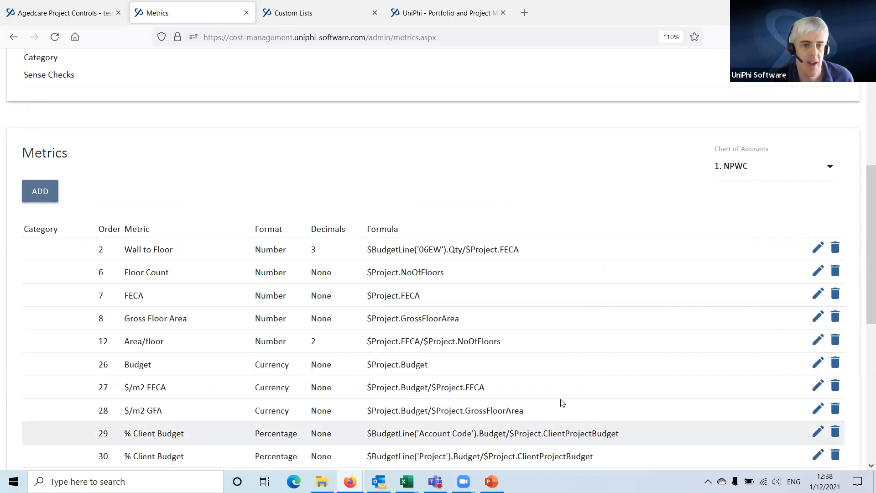
{"action": "scroll", "coordinate": [562, 402], "scroll_direction": "down", "scroll_amount": 5}
{"action": "scroll", "coordinate": [170, 360], "scroll_direction": "down", "scroll_amount": 1}
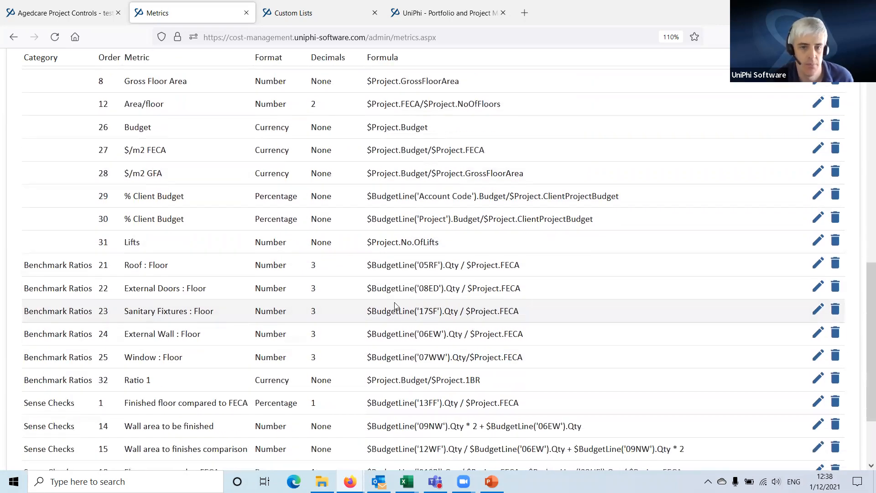
- Review the formulas of the Benchmark Ratios and Sense Checks metrics in the NPWC metrics list
{"action": "scroll", "coordinate": [469, 299], "scroll_direction": "down", "scroll_amount": 1}
{"action": "scroll", "coordinate": [469, 274], "scroll_direction": "down", "scroll_amount": 2}
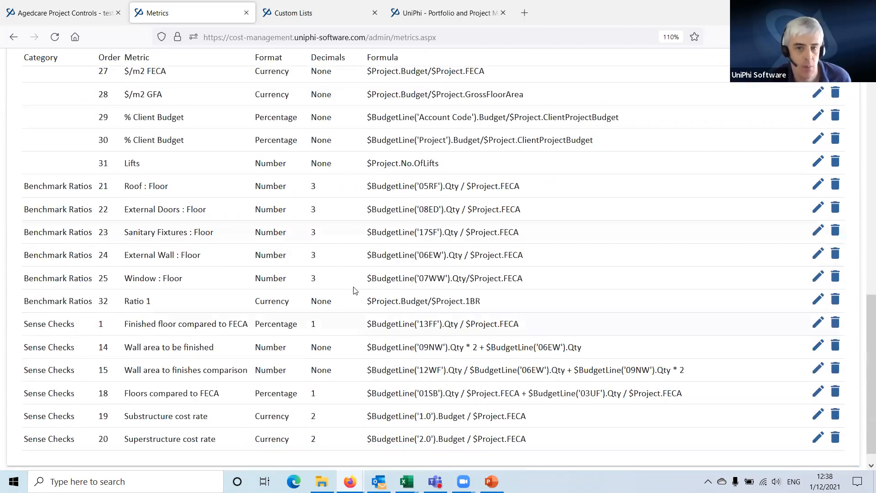
{"action": "scroll", "coordinate": [301, 331], "scroll_direction": "down", "scroll_amount": 1}
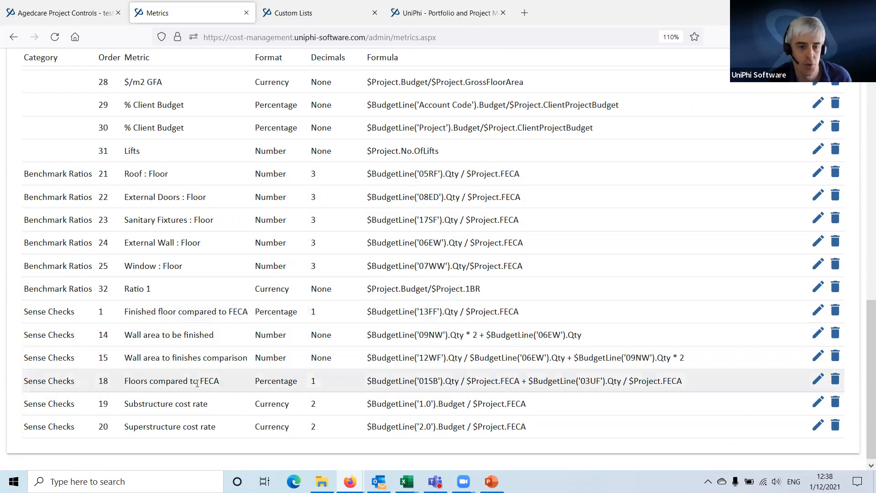
{"action": "scroll", "coordinate": [263, 278], "scroll_direction": "up", "scroll_amount": 15}
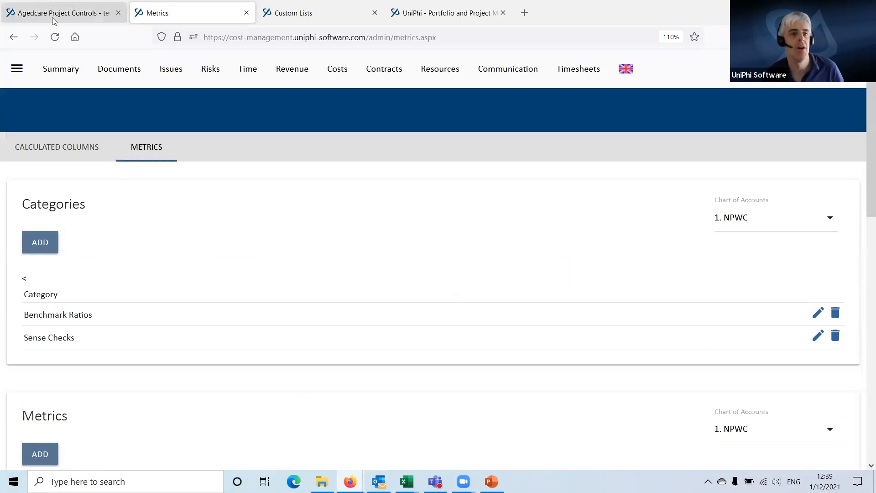
- Switch from the metrics to the project budget, and from there open the issue custom fields in the issue configuration
{"action": "left_click", "coordinate": [63, 15]}
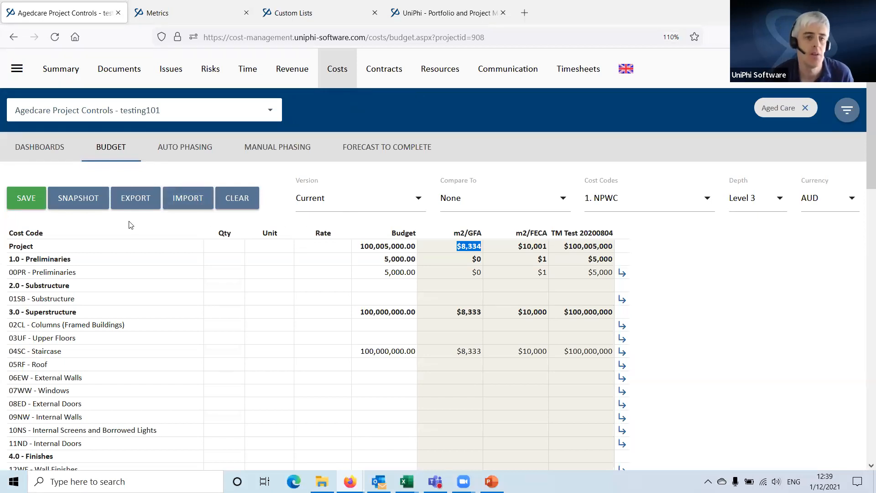
{"action": "left_click", "coordinate": [19, 72]}
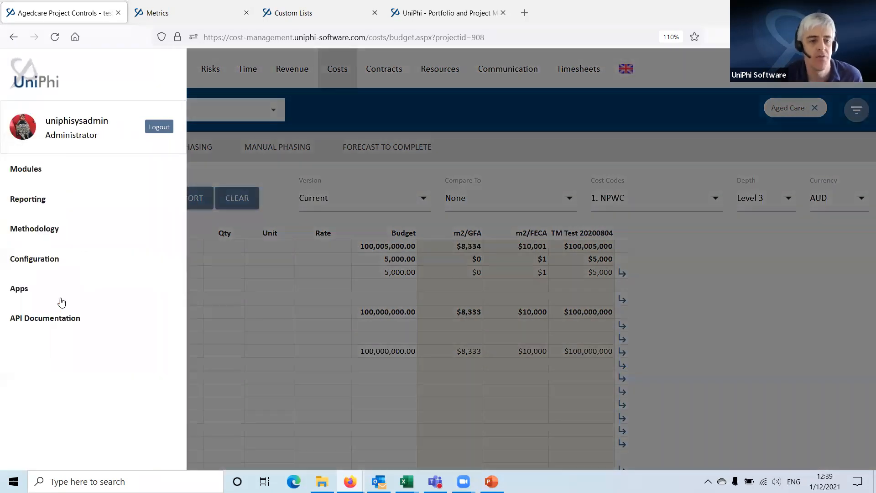
{"action": "left_click", "coordinate": [45, 269]}
{"action": "scroll", "coordinate": [147, 241], "scroll_direction": "down", "scroll_amount": 7}
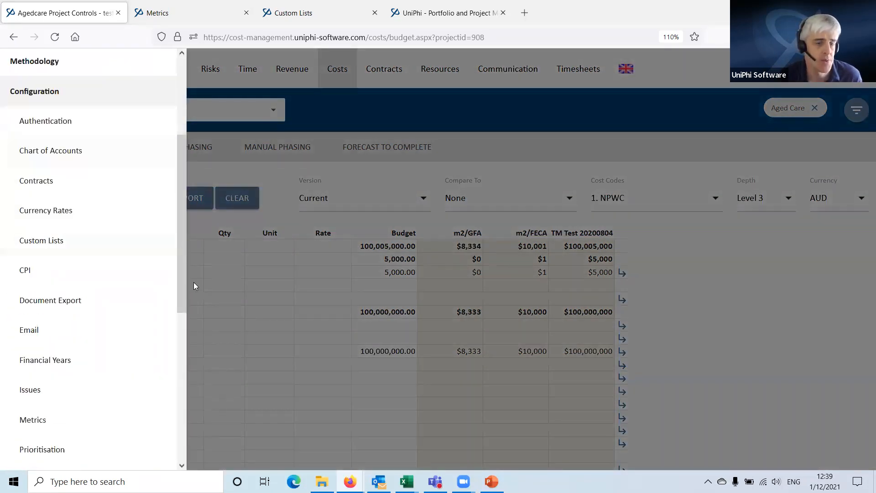
{"action": "left_click", "coordinate": [73, 230]}
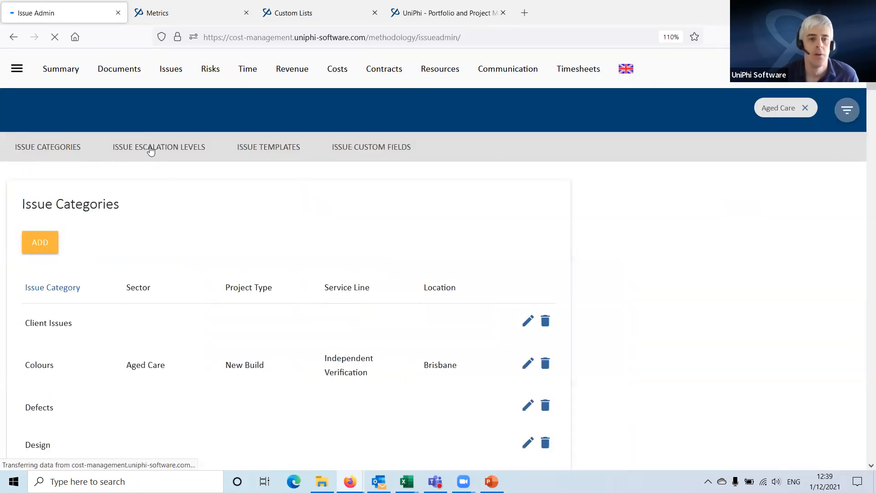
{"action": "left_click", "coordinate": [356, 146]}
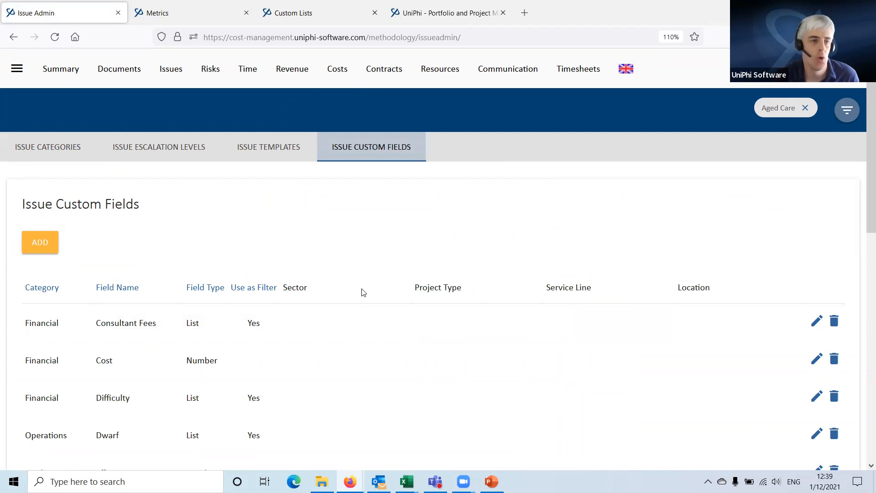
- Examine the issue custom fields, focusing on the Ext Ref text field and the Source list field of the RFI category
{"action": "scroll", "coordinate": [379, 318], "scroll_direction": "down", "scroll_amount": 3}
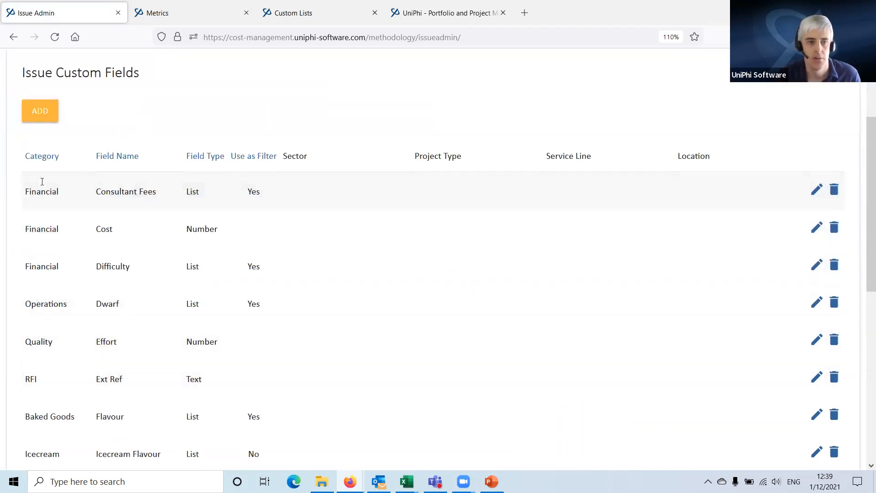
{"action": "scroll", "coordinate": [72, 249], "scroll_direction": "down", "scroll_amount": 1}
{"action": "scroll", "coordinate": [50, 237], "scroll_direction": "down", "scroll_amount": 1}
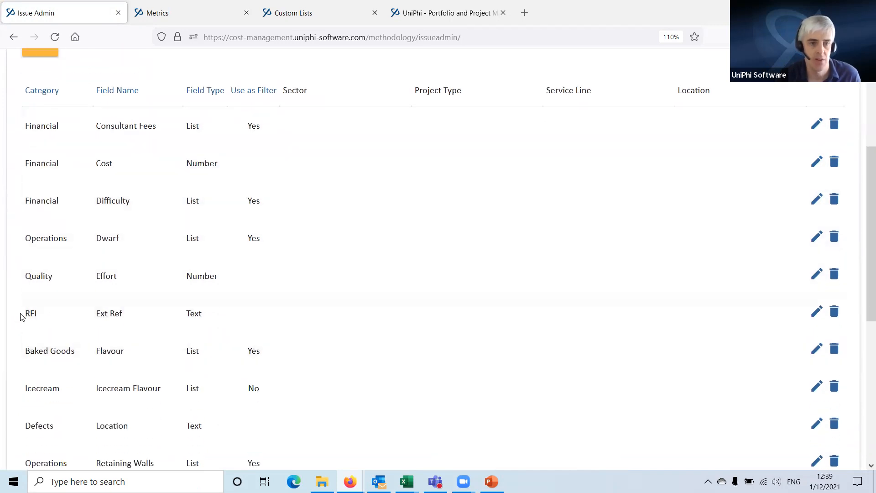
{"action": "scroll", "coordinate": [68, 250], "scroll_direction": "up", "scroll_amount": 4}
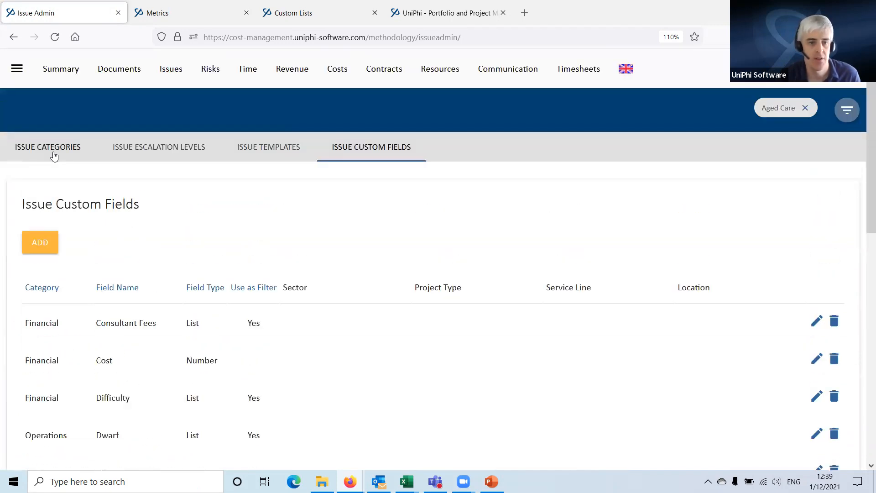
{"action": "scroll", "coordinate": [170, 259], "scroll_direction": "down", "scroll_amount": 3}
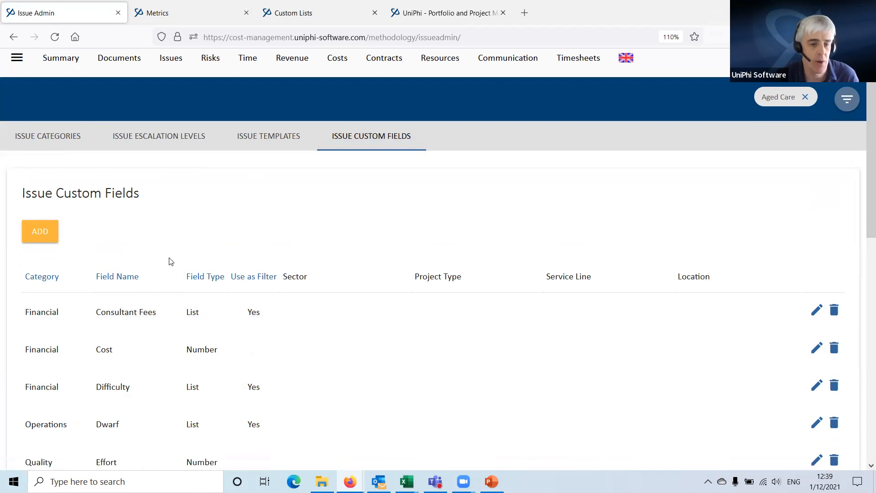
{"action": "scroll", "coordinate": [74, 339], "scroll_direction": "down", "scroll_amount": 2}
{"action": "left_click_drag", "start_coordinate": [25, 313], "coordinate": [124, 315]}
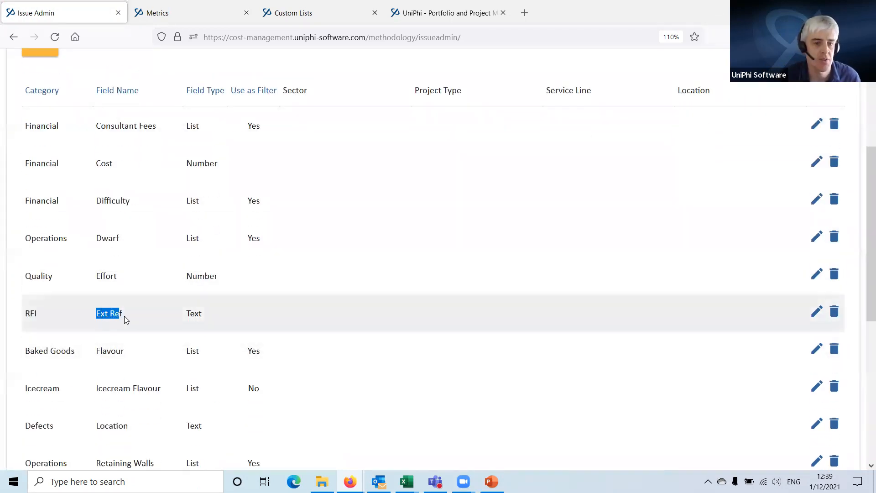
{"action": "scroll", "coordinate": [285, 303], "scroll_direction": "down", "scroll_amount": 4}
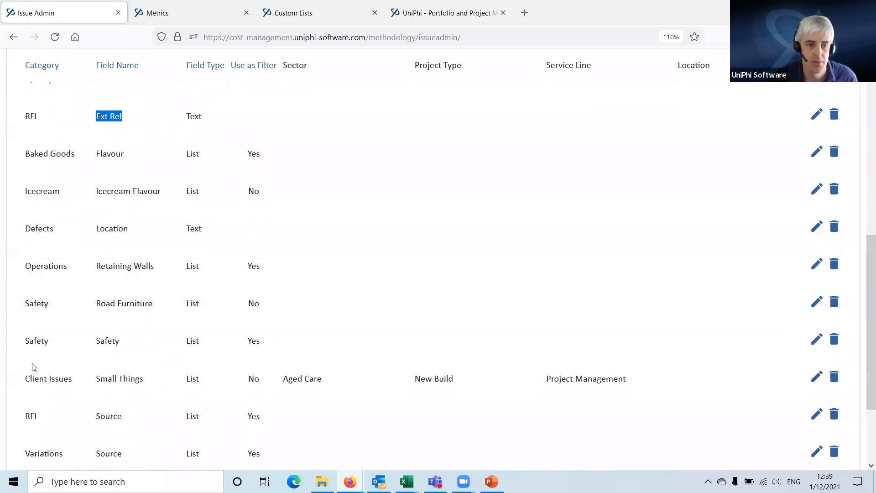
{"action": "double_click", "coordinate": [31, 415]}
{"action": "left_click", "coordinate": [200, 416]}
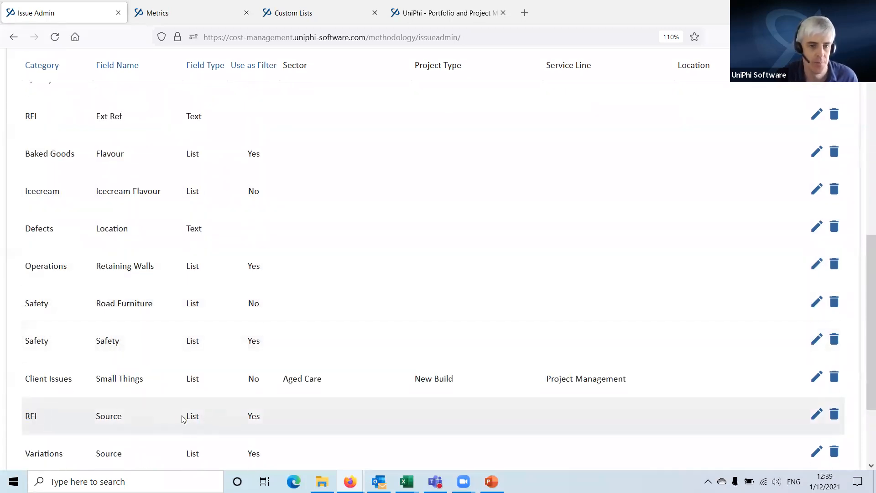
- Find the Source list among the custom lists and check where it is used and which options it offers
{"action": "scroll", "coordinate": [300, 194], "scroll_direction": "up", "scroll_amount": 10}
{"action": "left_click", "coordinate": [223, 14]}
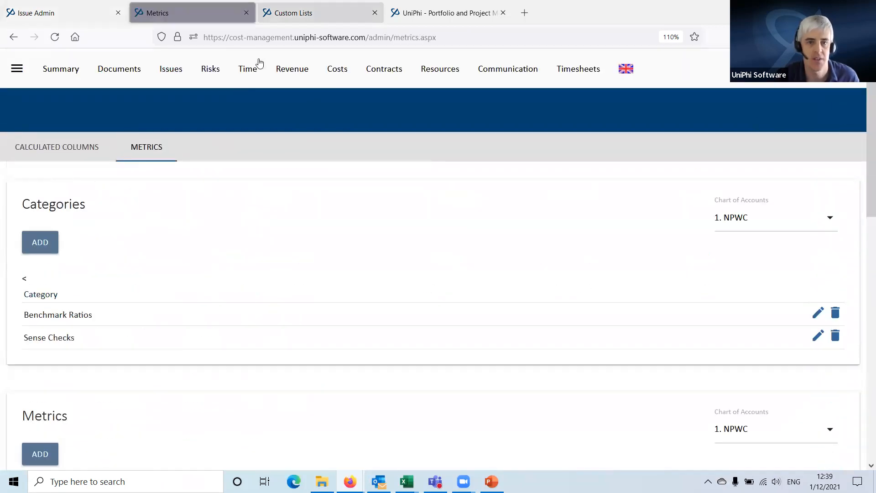
{"action": "key", "text": "ctrl+Tab"}
{"action": "scroll", "coordinate": [391, 272], "scroll_direction": "down", "scroll_amount": 8}
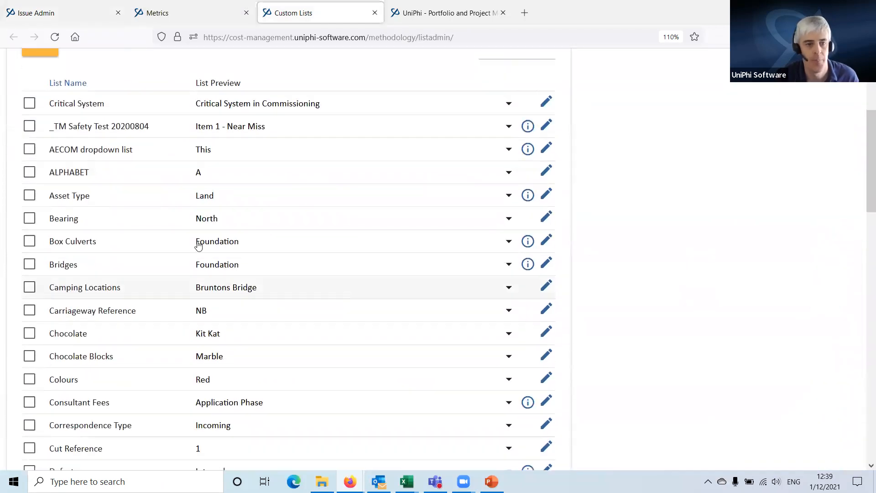
{"action": "scroll", "coordinate": [119, 260], "scroll_direction": "down", "scroll_amount": 10}
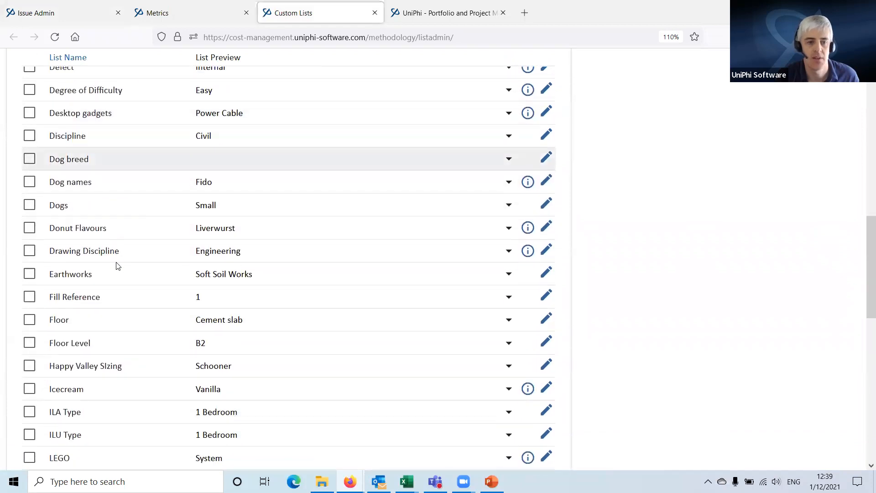
{"action": "scroll", "coordinate": [118, 266], "scroll_direction": "down", "scroll_amount": 6}
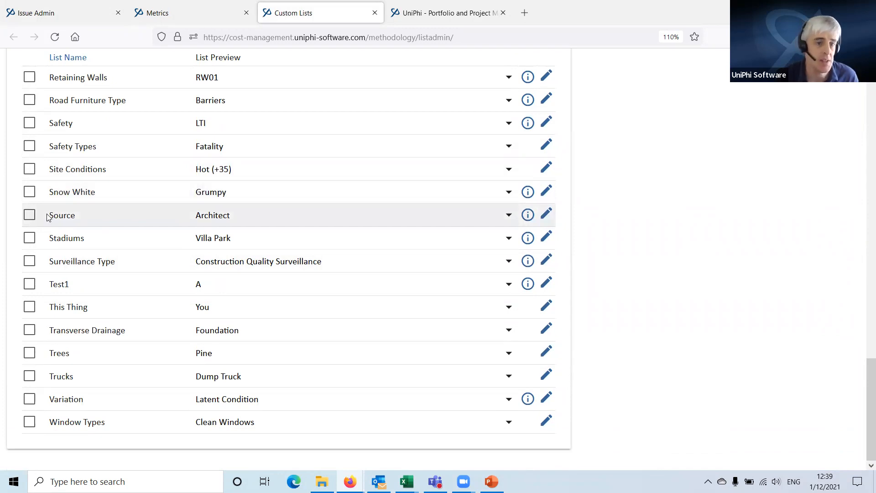
{"action": "mouse_move", "coordinate": [529, 217]}
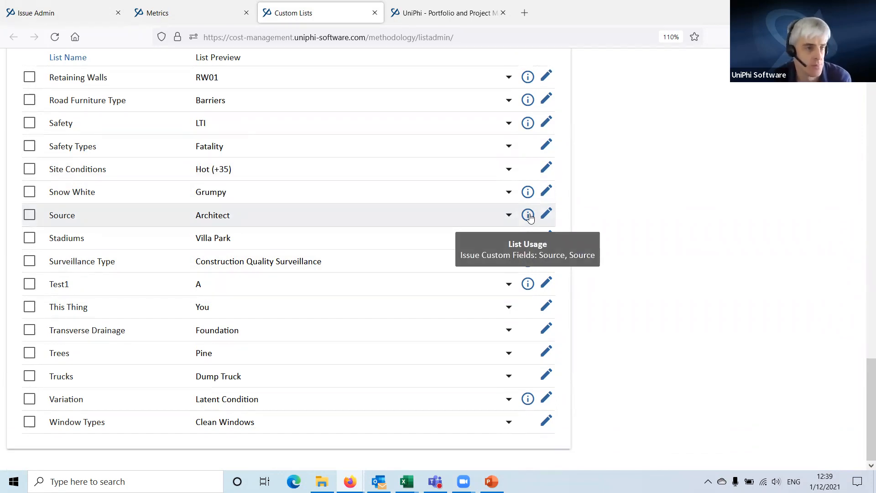
{"action": "left_click", "coordinate": [504, 215]}
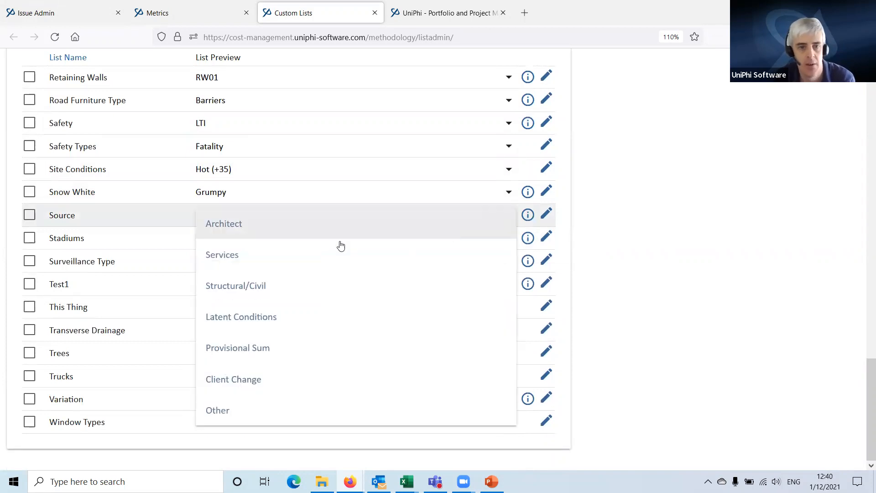
{"action": "left_click", "coordinate": [251, 389]}
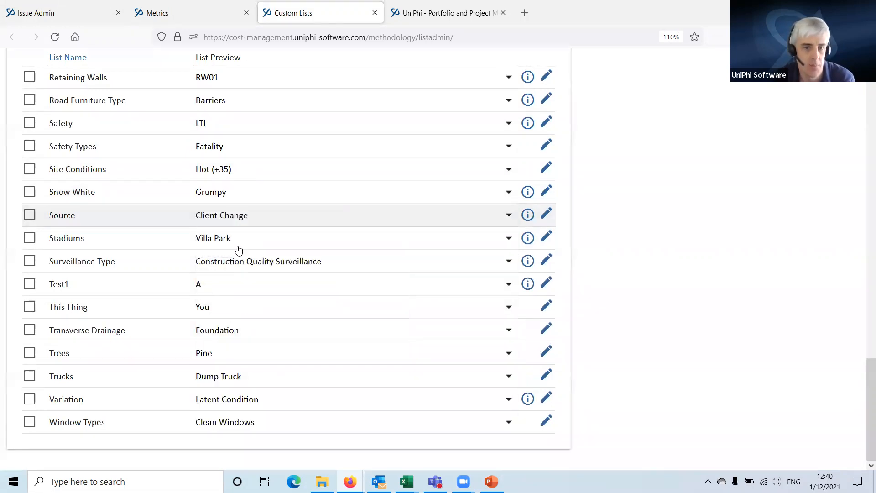
{"action": "left_click", "coordinate": [227, 222]}
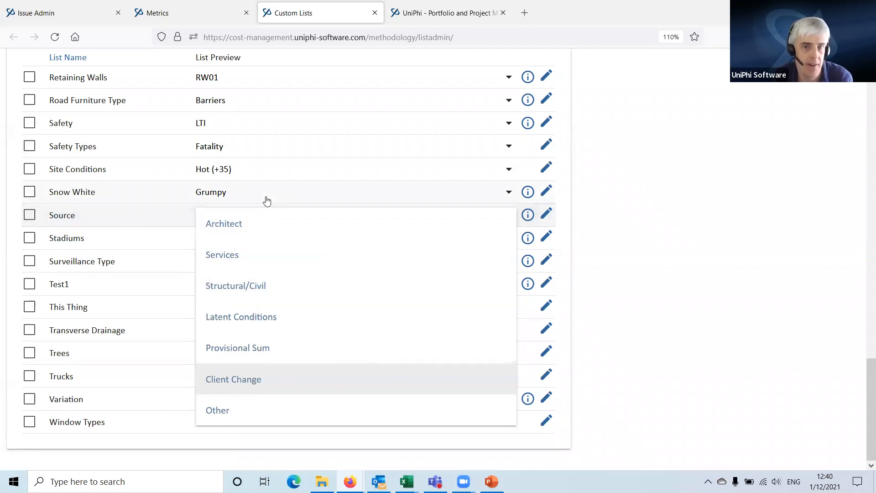
{"action": "left_click", "coordinate": [789, 269]}
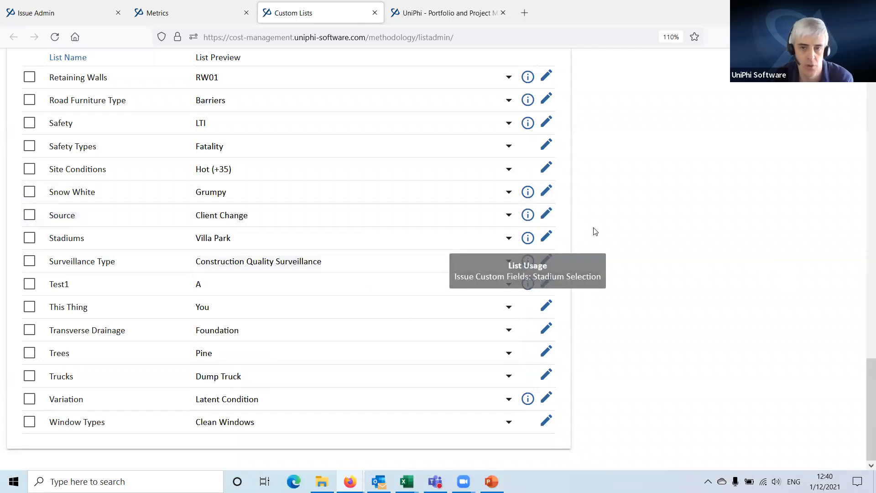
- Edit the Source custom list and add Building Surveyor as a new option
{"action": "left_click", "coordinate": [546, 215]}
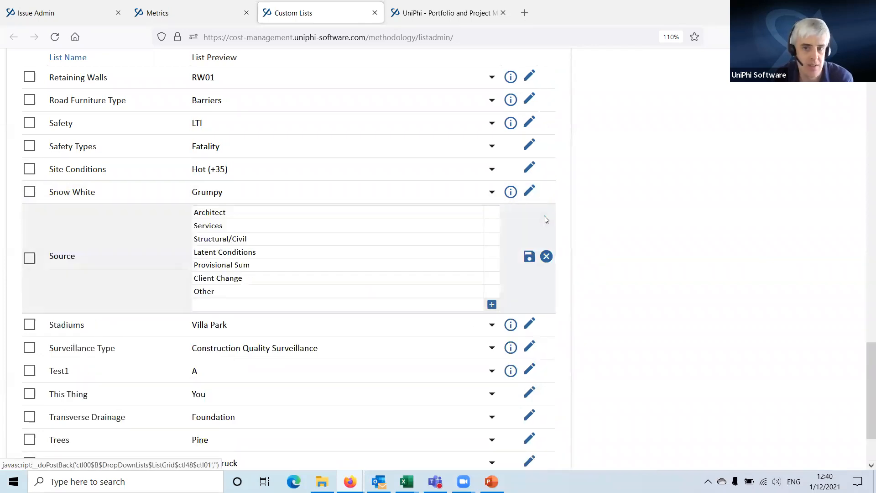
{"action": "left_click", "coordinate": [231, 302]}
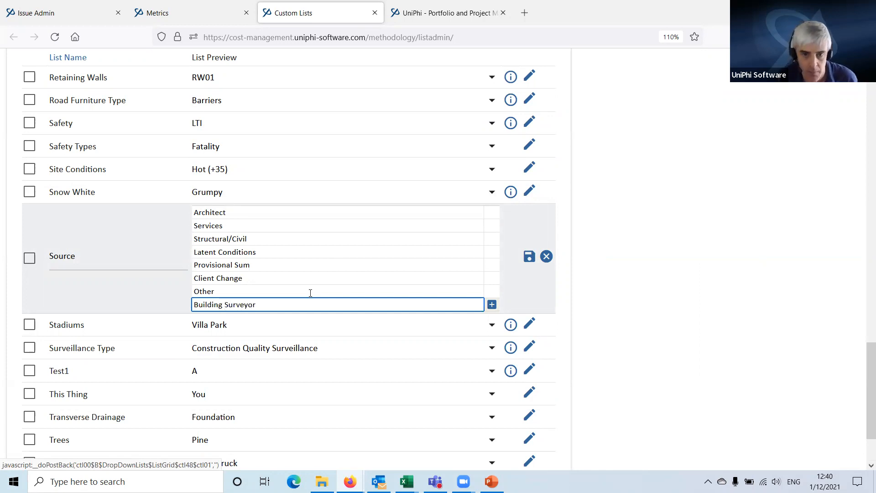
{"action": "left_click", "coordinate": [491, 305]}
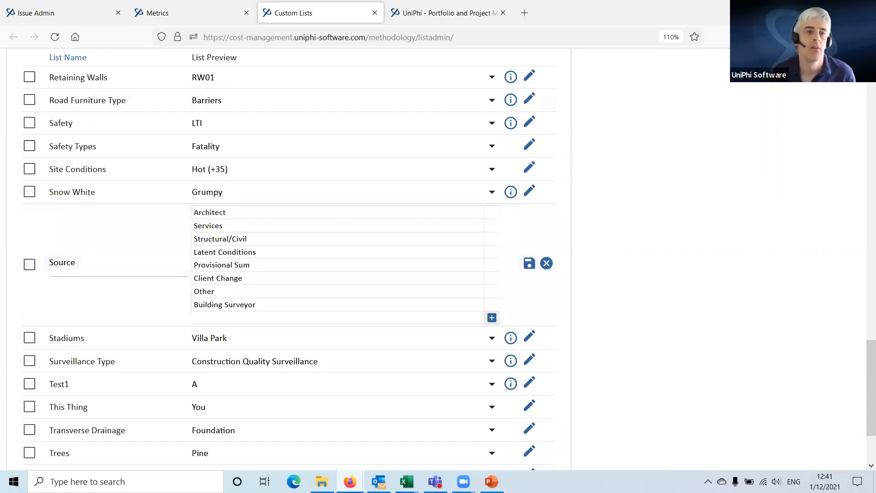
- Open the issues of all projects and filter them to the RFI category with Architect as the source
{"action": "left_click", "coordinate": [75, 13]}
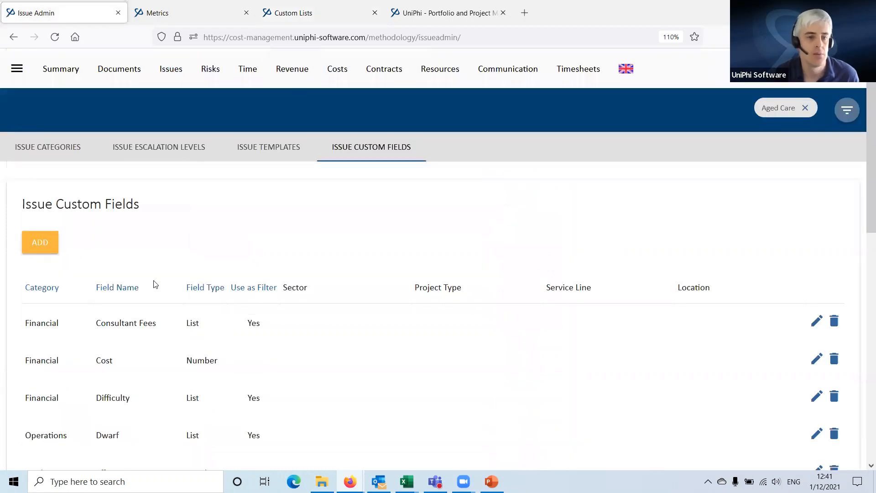
{"action": "left_click", "coordinate": [170, 69]}
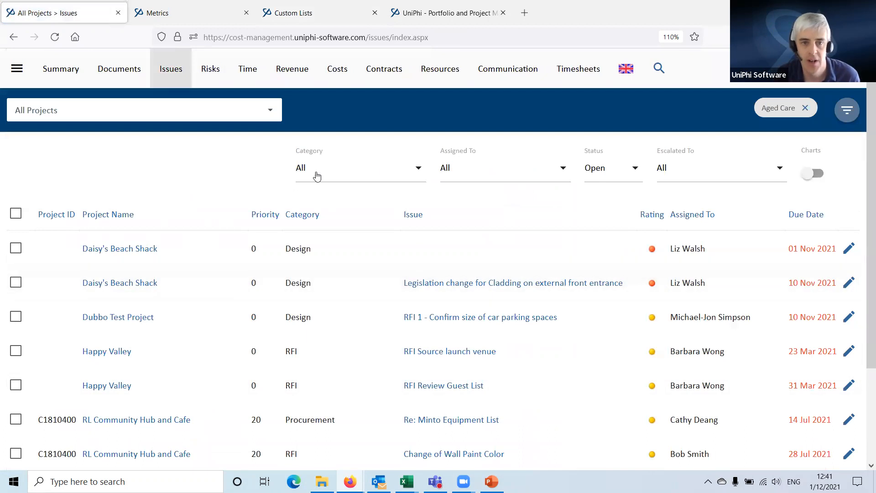
{"action": "left_click", "coordinate": [317, 174]}
{"action": "scroll", "coordinate": [344, 387], "scroll_direction": "down", "scroll_amount": 5}
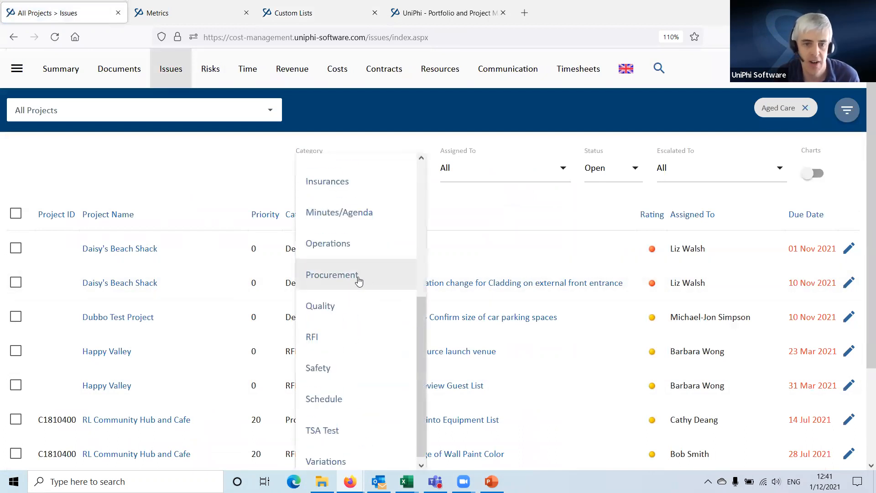
{"action": "left_click", "coordinate": [335, 332]}
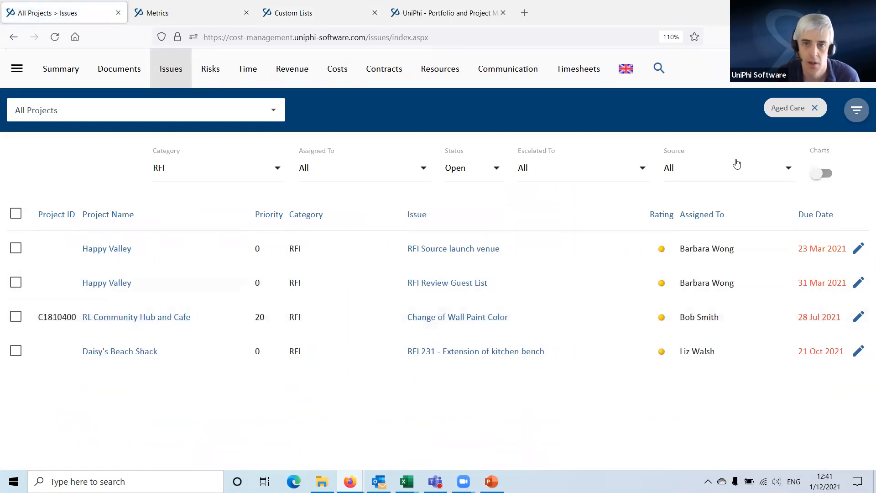
{"action": "left_click", "coordinate": [729, 174]}
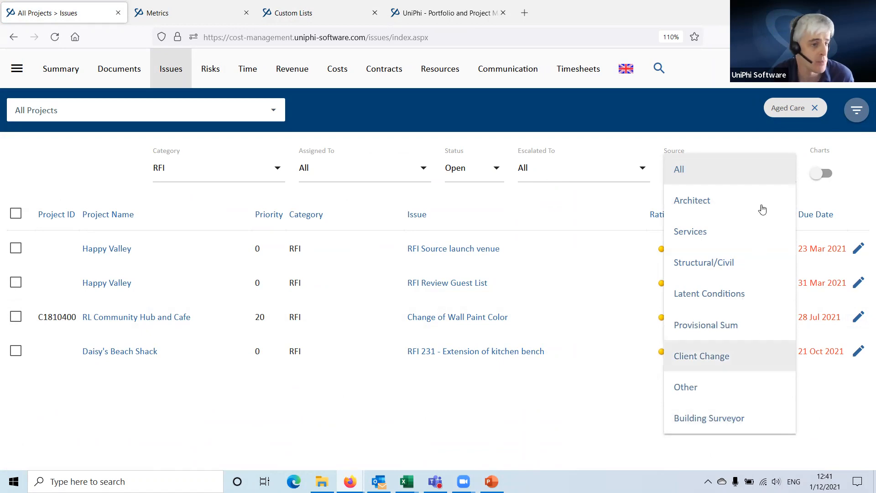
{"action": "left_click", "coordinate": [719, 204]}
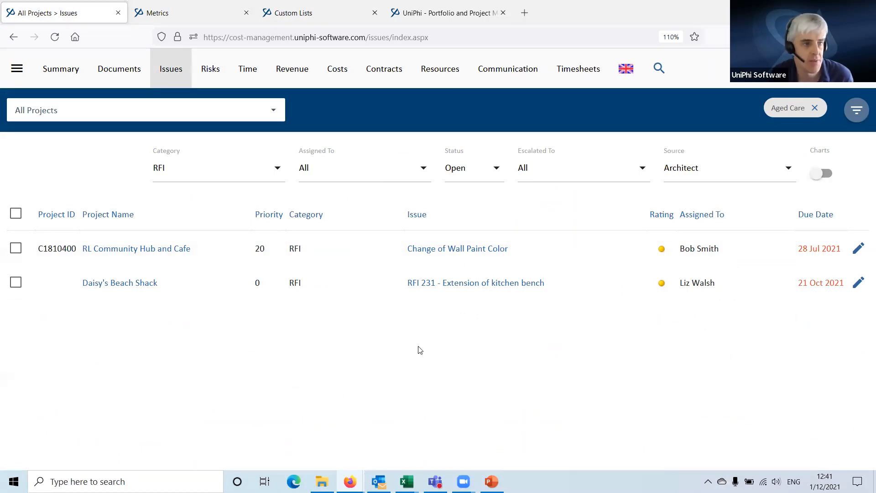
- Open the issue custom fields in the issue configuration and look through the existing fields
{"action": "left_click", "coordinate": [155, 18]}
{"action": "left_click", "coordinate": [17, 70]}
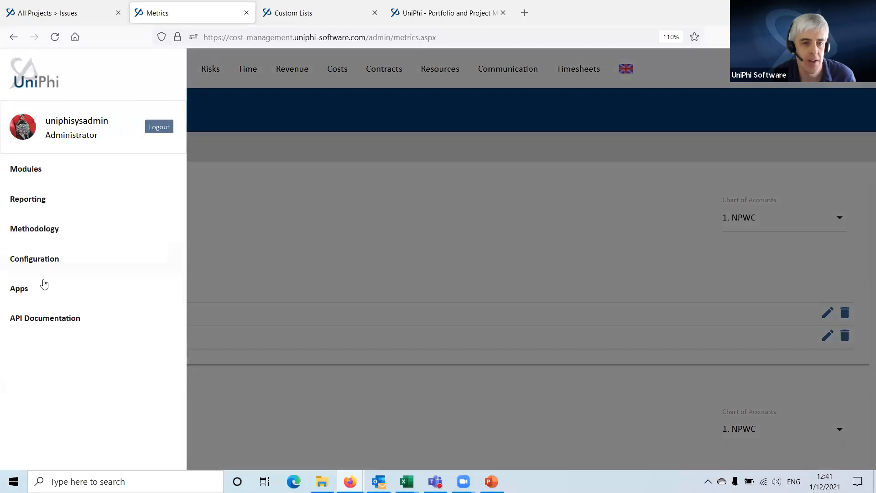
{"action": "left_click", "coordinate": [50, 263]}
{"action": "scroll", "coordinate": [55, 268], "scroll_direction": "down", "scroll_amount": 5}
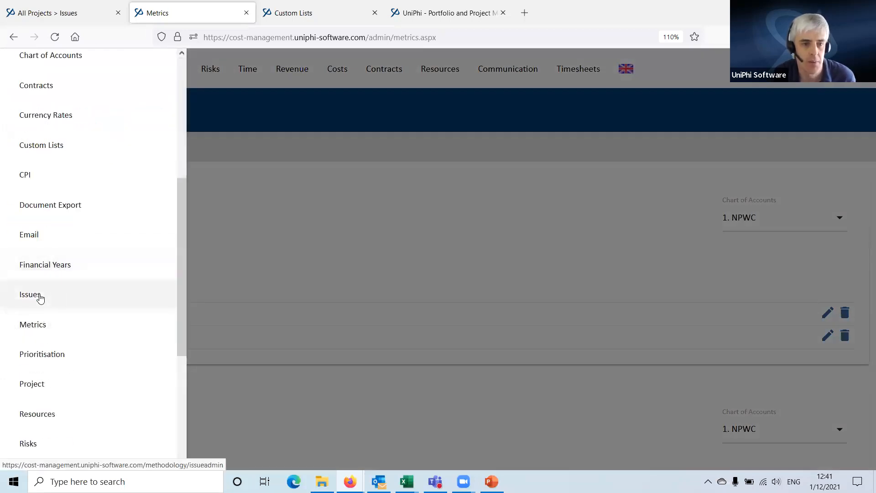
{"action": "left_click", "coordinate": [37, 297]}
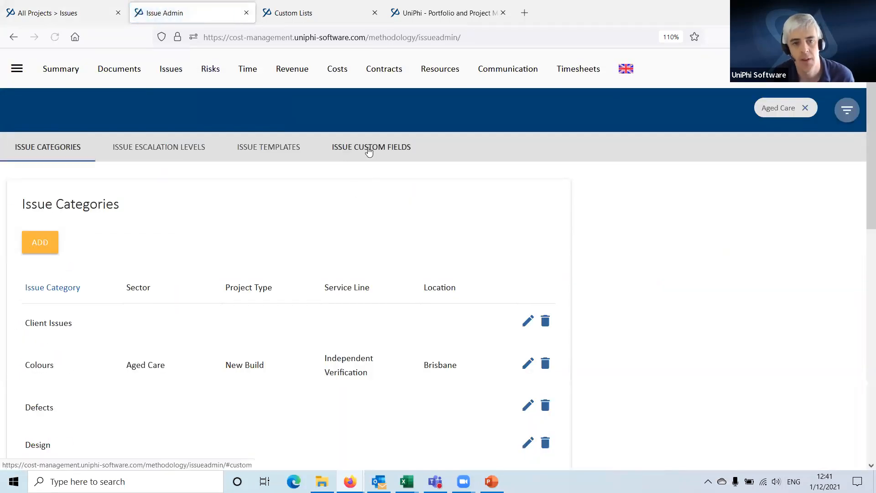
{"action": "left_click", "coordinate": [368, 150]}
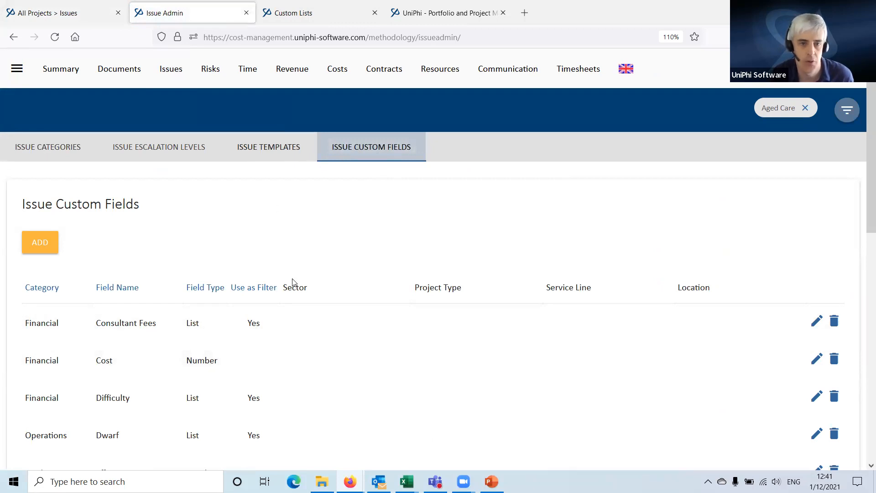
{"action": "scroll", "coordinate": [292, 278], "scroll_direction": "down", "scroll_amount": 4}
{"action": "scroll", "coordinate": [299, 246], "scroll_direction": "down", "scroll_amount": 3}
{"action": "scroll", "coordinate": [278, 258], "scroll_direction": "up", "scroll_amount": 7}
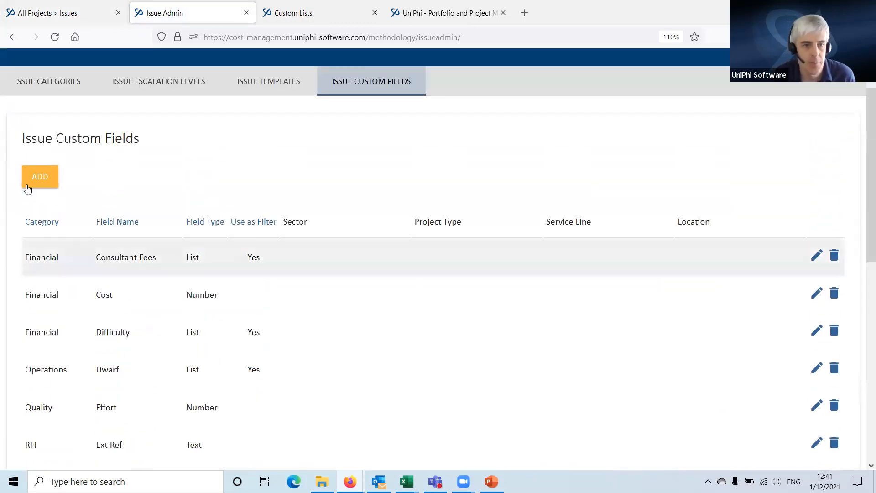
- Start a new issue custom field for the RFI category with List as its field type
{"action": "left_click", "coordinate": [47, 176]}
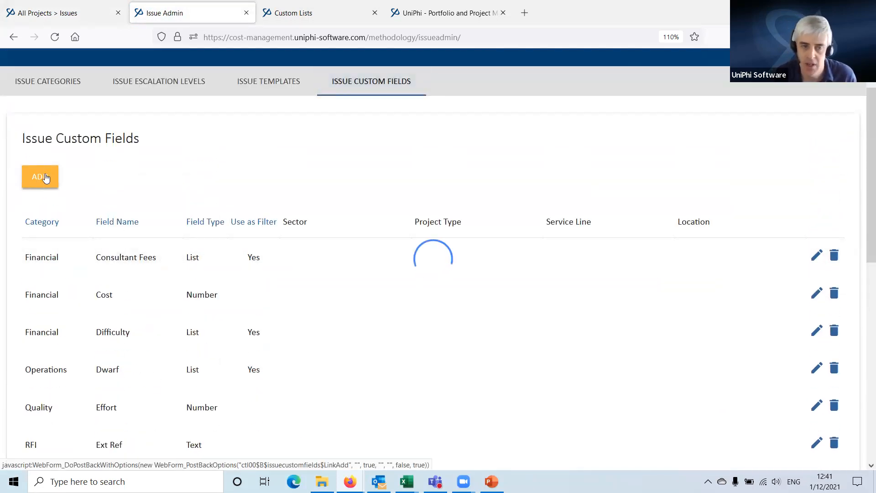
{"action": "left_click", "coordinate": [65, 181]}
{"action": "scroll", "coordinate": [67, 183], "scroll_direction": "down", "scroll_amount": 5}
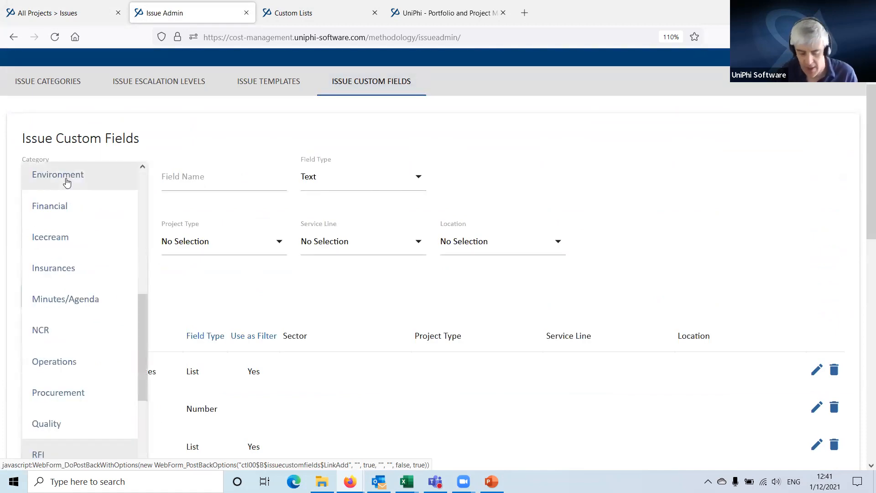
{"action": "left_click", "coordinate": [81, 454]}
{"action": "left_click", "coordinate": [334, 180]}
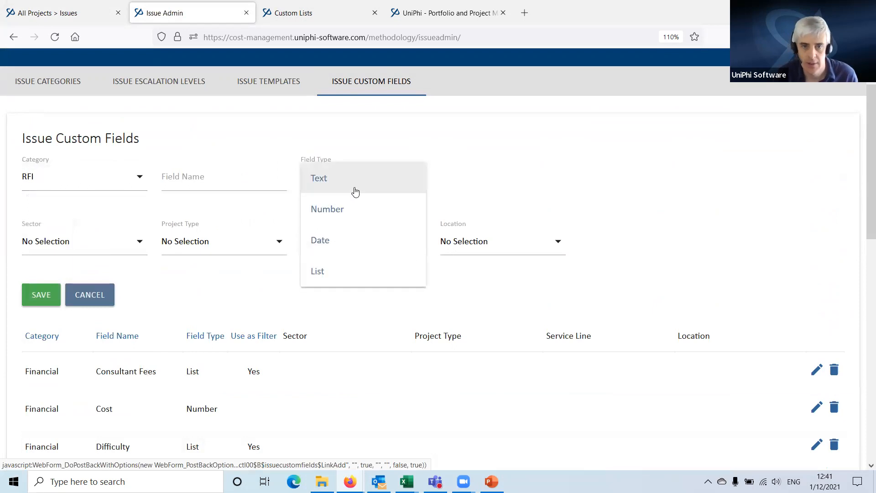
{"action": "left_click", "coordinate": [332, 265]}
{"action": "left_click", "coordinate": [338, 181]}
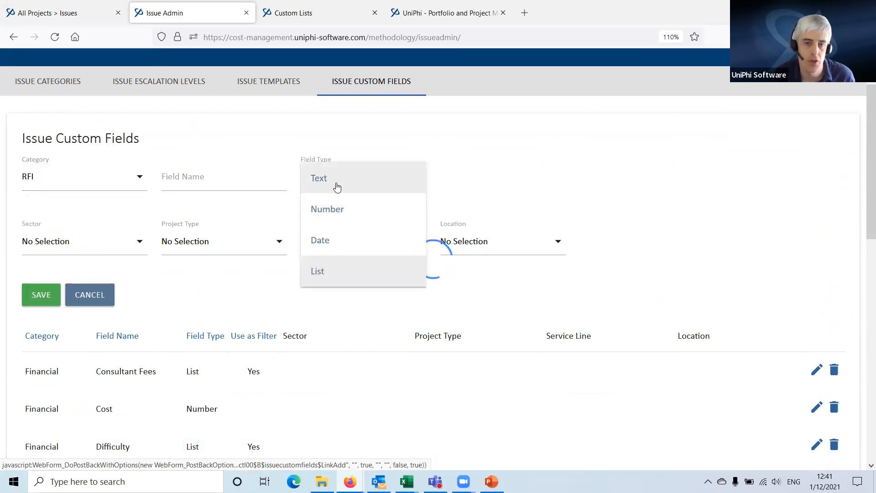
{"action": "left_click", "coordinate": [346, 185]}
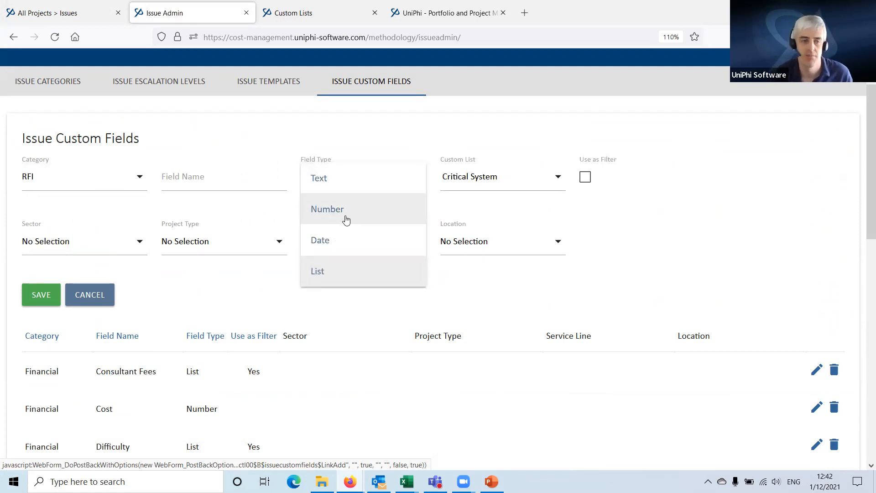
{"action": "left_click", "coordinate": [322, 274]}
- Base the new RFI field on the Snow White custom list, name it Dwarf, enable it as a filter and save it
{"action": "left_click", "coordinate": [486, 177]}
{"action": "left_click_drag", "start_coordinate": [558, 197], "coordinate": [553, 446]}
{"action": "scroll", "coordinate": [525, 388], "scroll_direction": "up", "scroll_amount": 5}
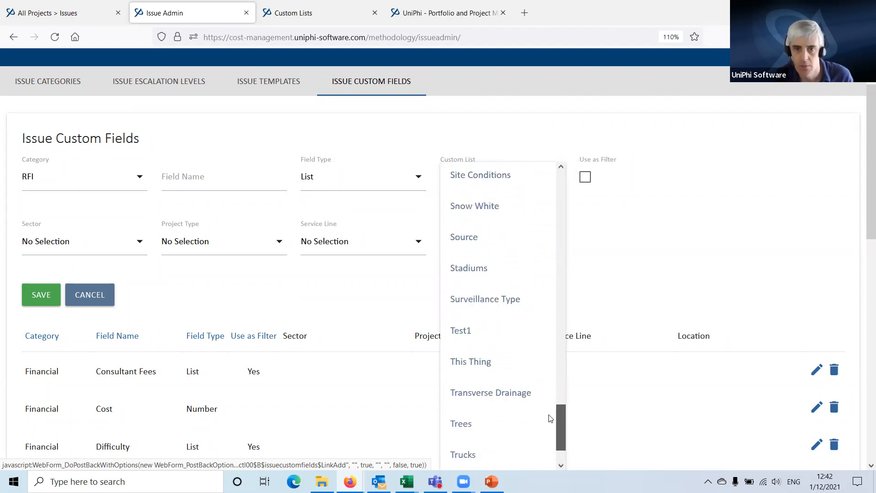
{"action": "left_click", "coordinate": [510, 340]}
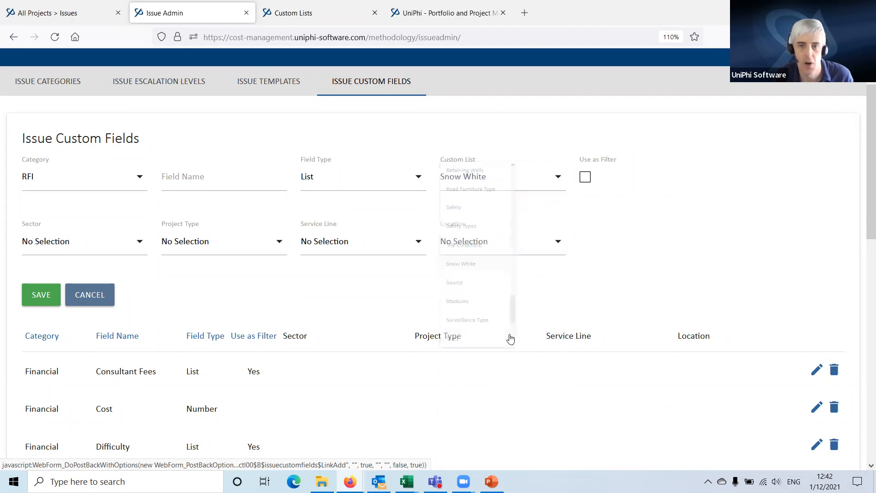
{"action": "left_click", "coordinate": [184, 181]}
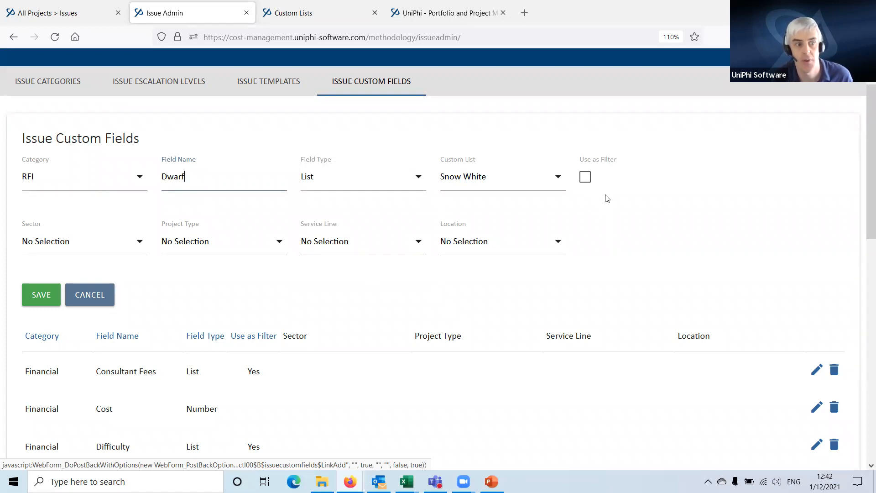
{"action": "left_click", "coordinate": [586, 177]}
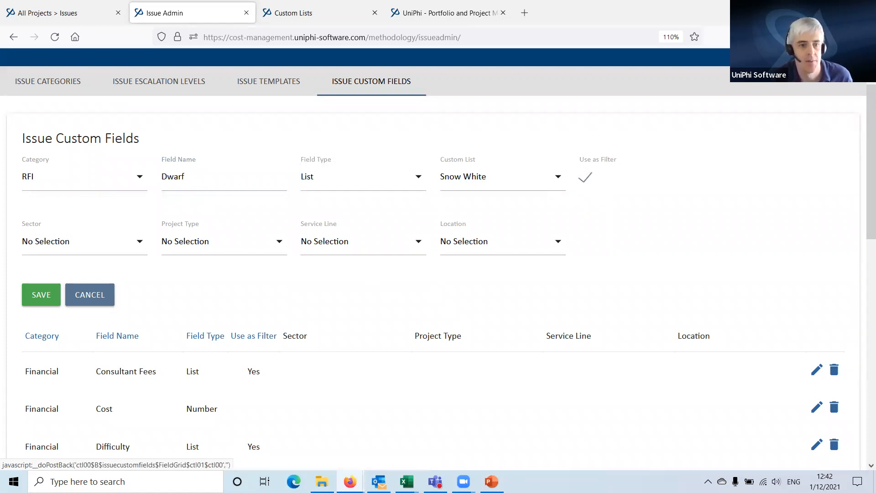
{"action": "left_click", "coordinate": [46, 301]}
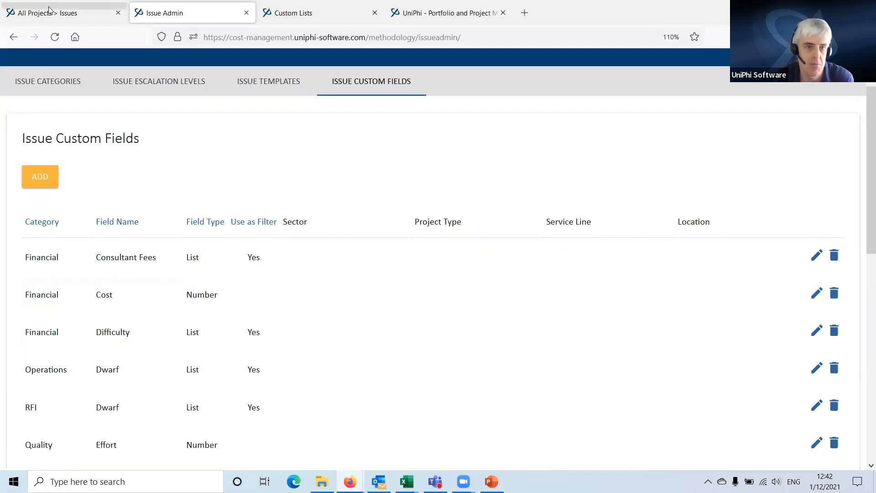
- Reload the issues of all projects and filter them to the Quality category
{"action": "left_click", "coordinate": [73, 13]}
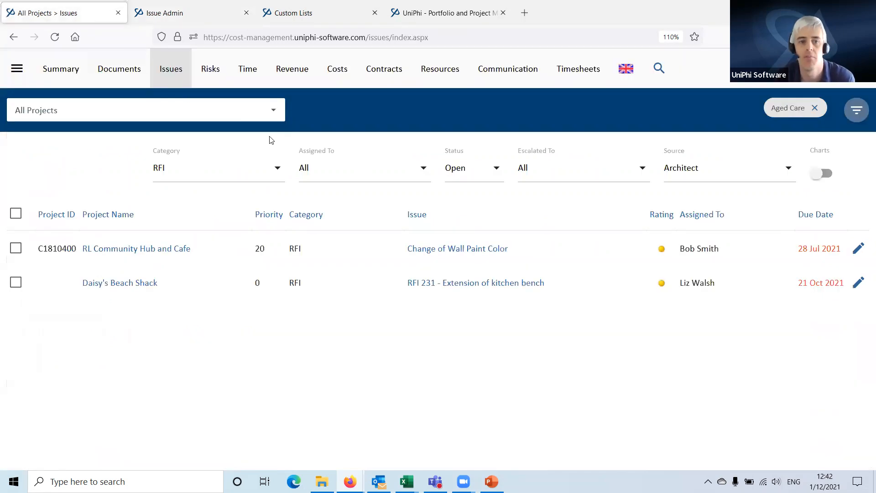
{"action": "left_click", "coordinate": [172, 72]}
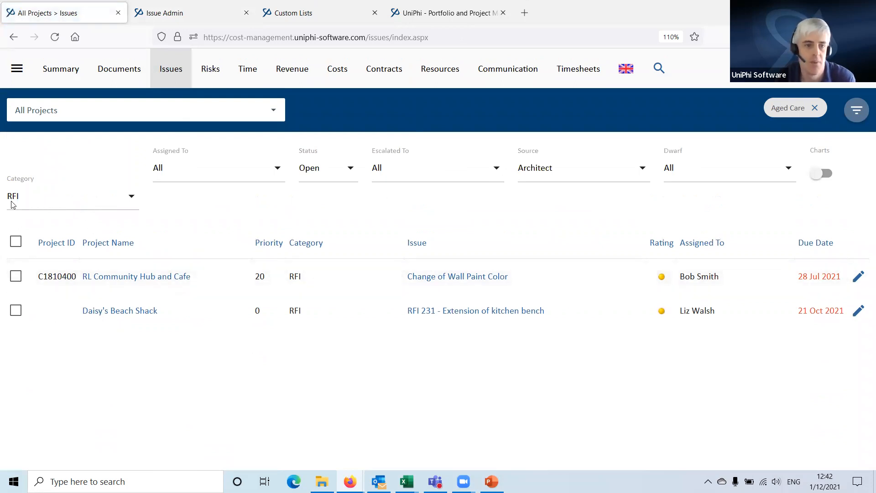
{"action": "left_click", "coordinate": [63, 205]}
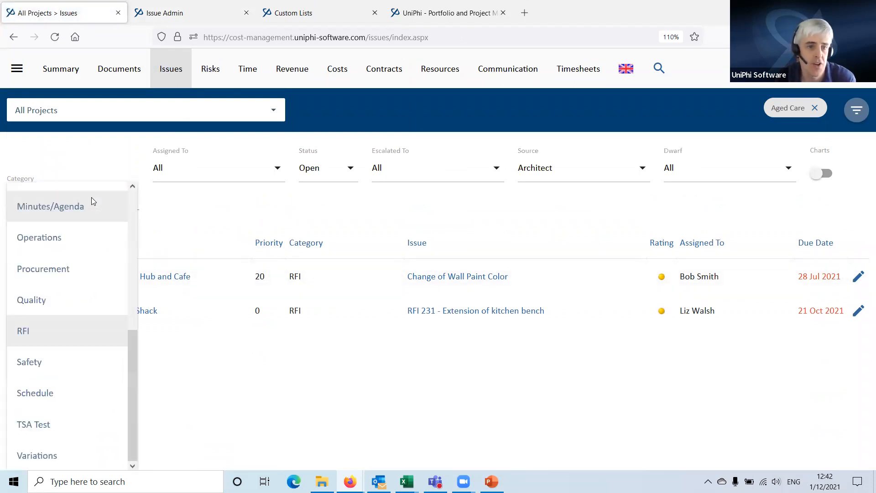
{"action": "left_click", "coordinate": [51, 296]}
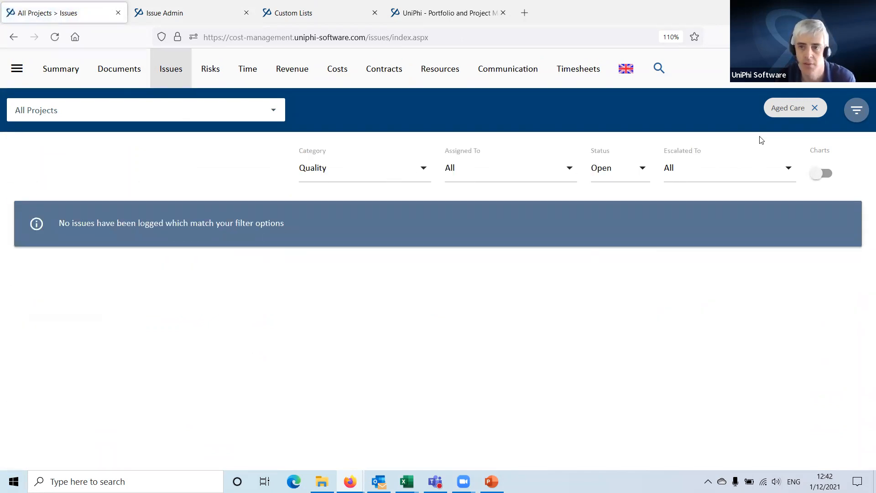
- Remove the Aged Care filter and set the issue category filter to RFI
{"action": "left_click", "coordinate": [812, 107]}
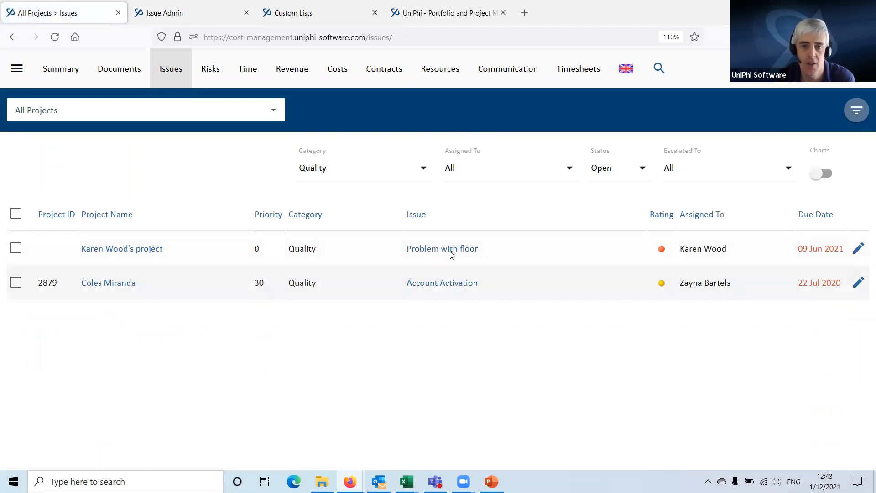
{"action": "left_click", "coordinate": [375, 174]}
{"action": "left_click", "coordinate": [341, 348]}
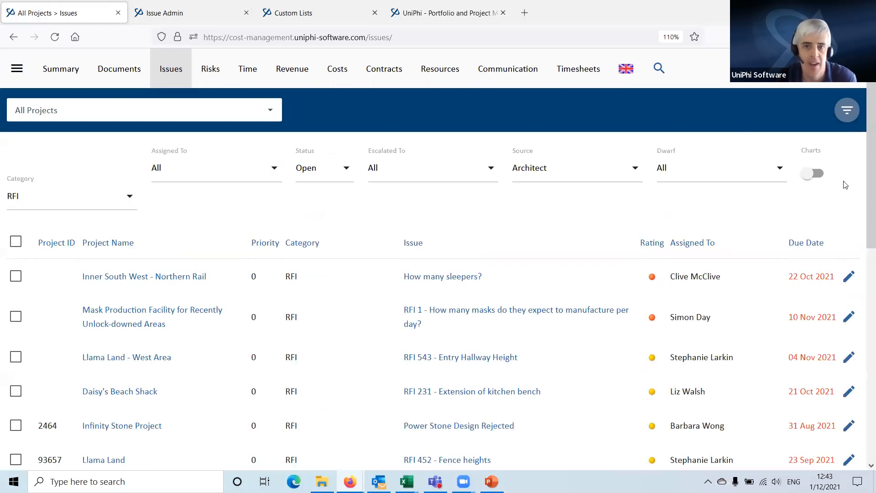
- Check which options the Source and Dwarf filters offer for the RFI issues
{"action": "left_click", "coordinate": [557, 179]}
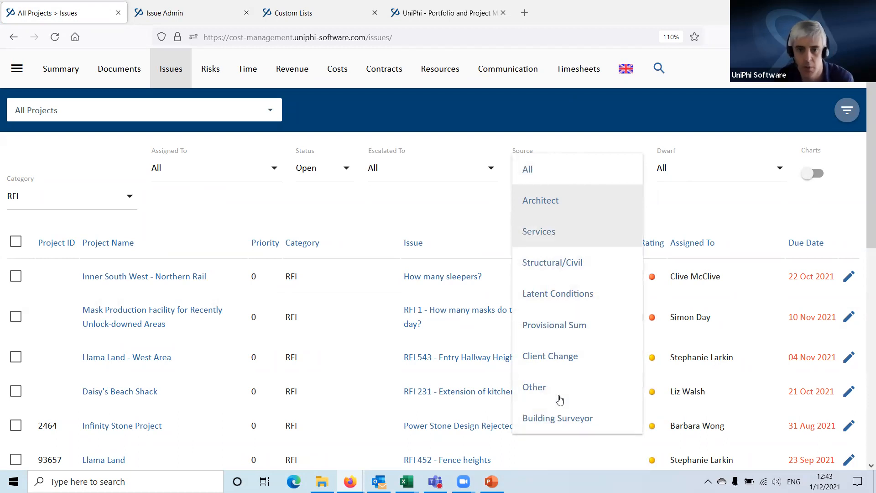
{"action": "left_click", "coordinate": [539, 195]}
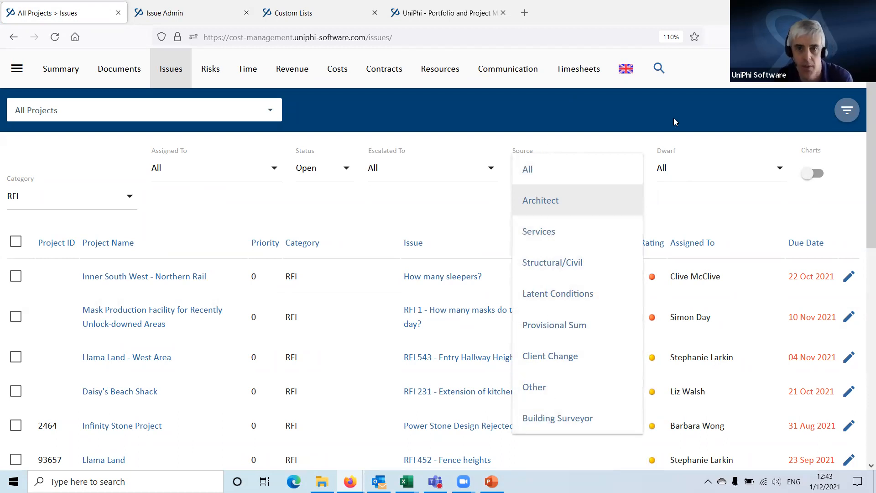
{"action": "left_click", "coordinate": [702, 168]}
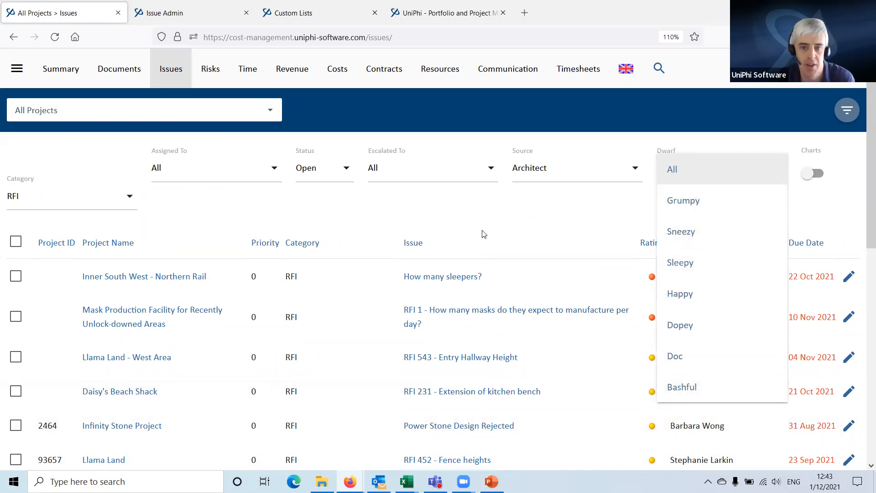
{"action": "left_click", "coordinate": [504, 213]}
- Set the Dwarf field of the "How many sleepers?" issue to Sneezy and return to the issue list
{"action": "left_click", "coordinate": [442, 276]}
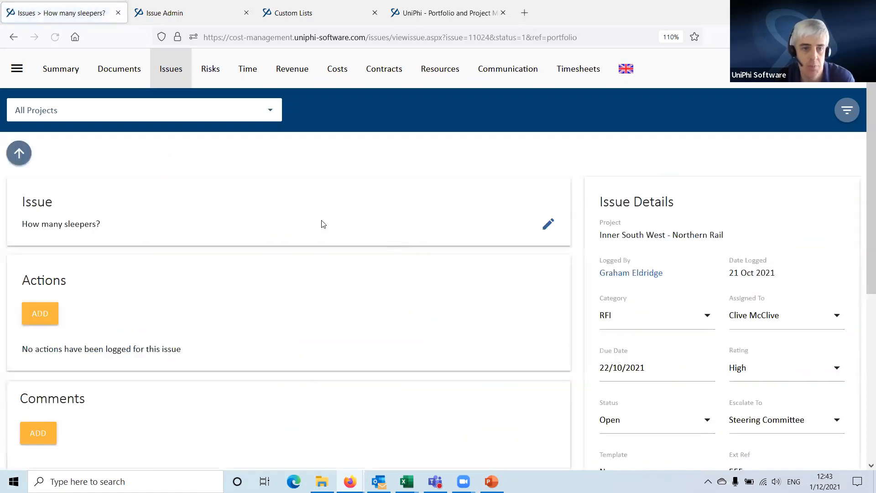
{"action": "scroll", "coordinate": [823, 233], "scroll_direction": "down", "scroll_amount": 5}
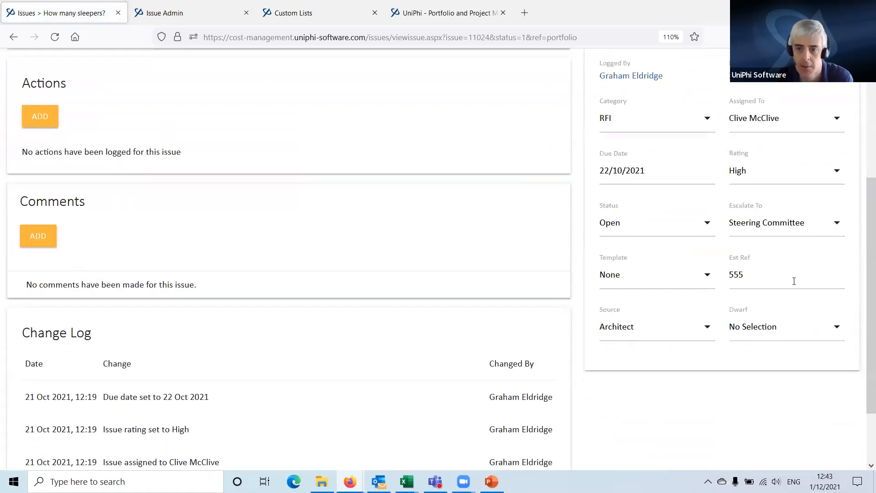
{"action": "left_click", "coordinate": [776, 329]}
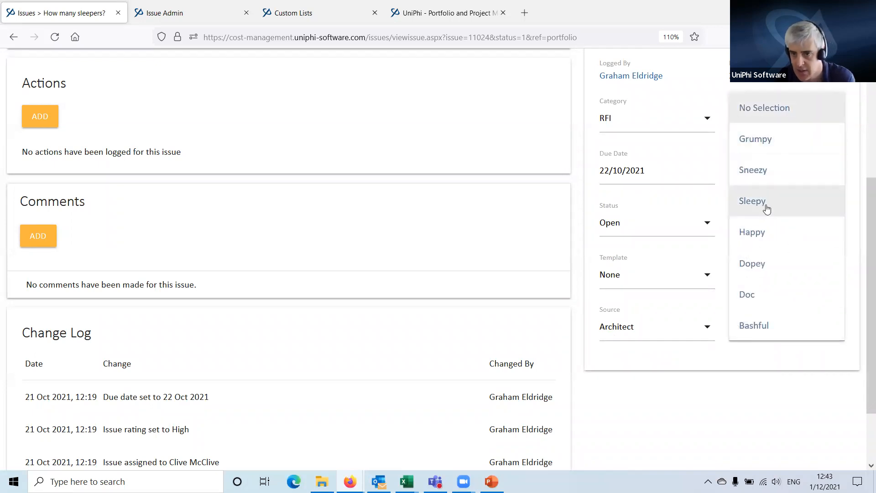
{"action": "left_click", "coordinate": [752, 173]}
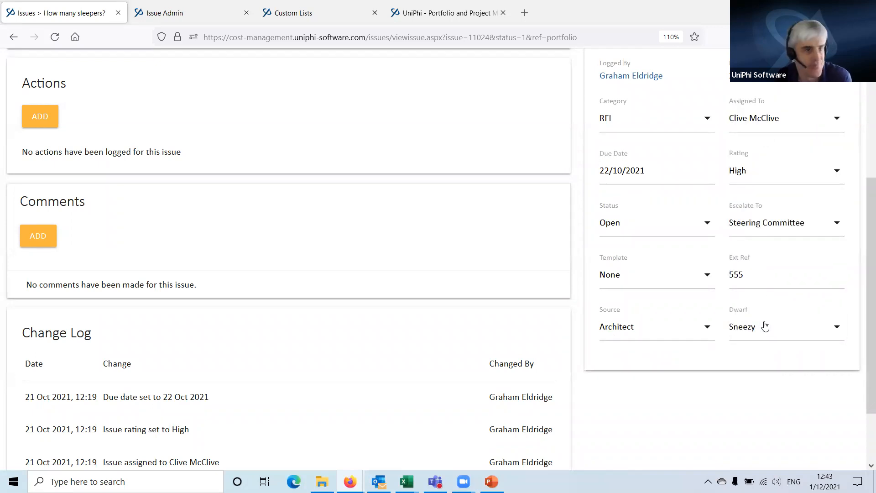
{"action": "scroll", "coordinate": [301, 284], "scroll_direction": "up", "scroll_amount": 4}
{"action": "left_click", "coordinate": [19, 153]}
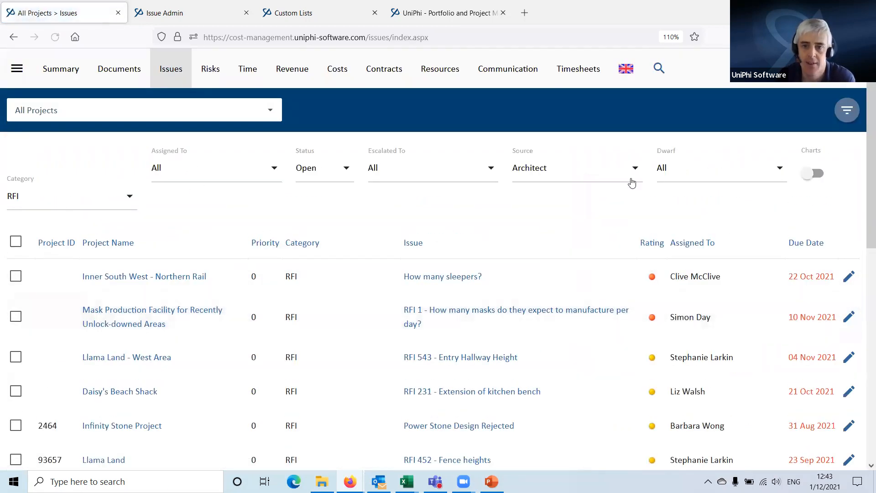
- Filter the RFI issues to all sources and the dwarf Sneezy
{"action": "left_click", "coordinate": [563, 169]}
{"action": "left_click", "coordinate": [520, 163]}
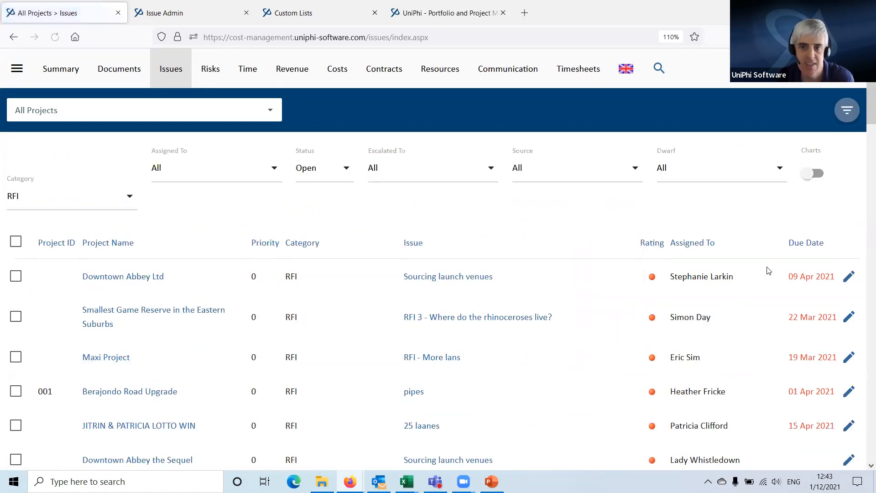
{"action": "left_click", "coordinate": [678, 228]}
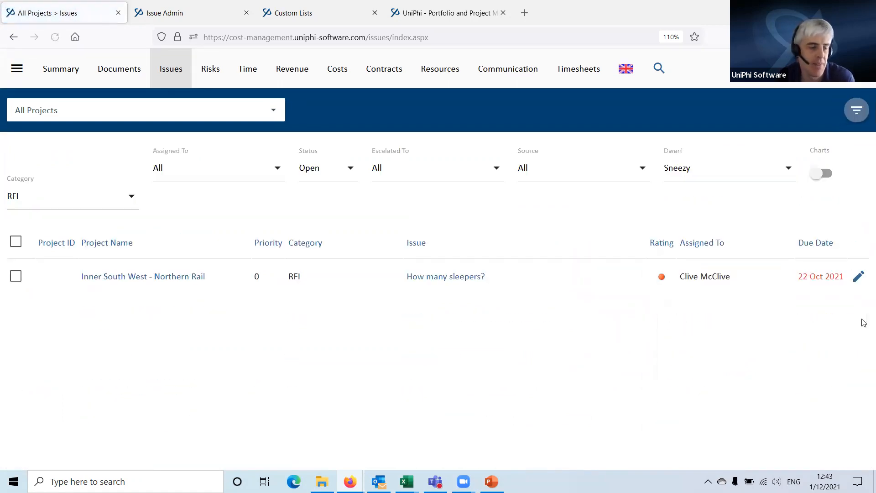
- Filter the RFI issues to the Structural/Civil source with all dwarfs, and open the issue RFI 11 - Entry Area
{"action": "left_click", "coordinate": [747, 177]}
{"action": "left_click", "coordinate": [733, 171]}
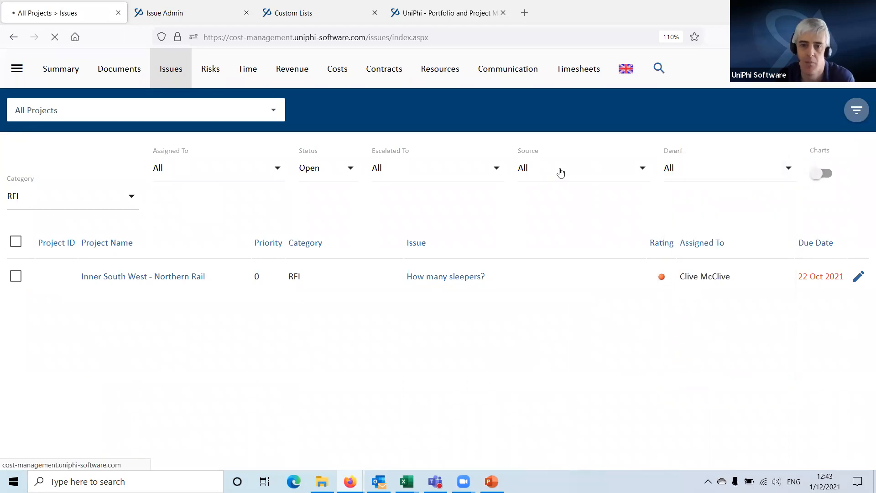
{"action": "left_click", "coordinate": [573, 171]}
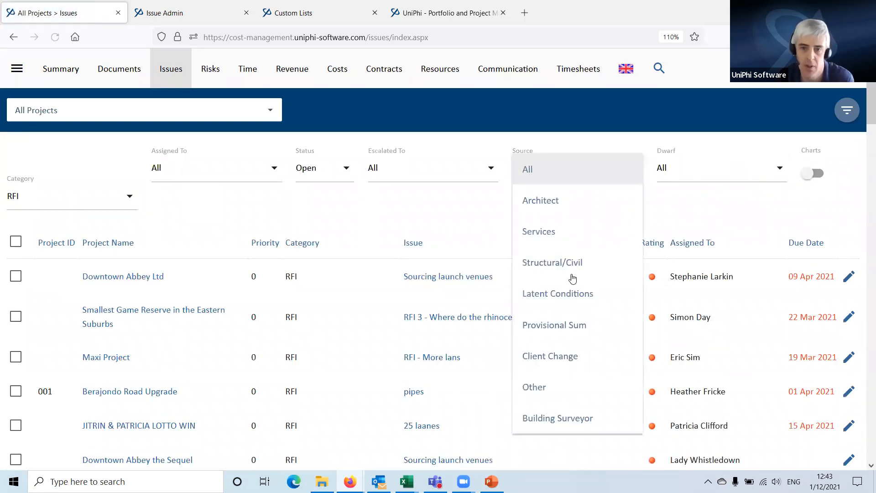
{"action": "left_click", "coordinate": [577, 262]}
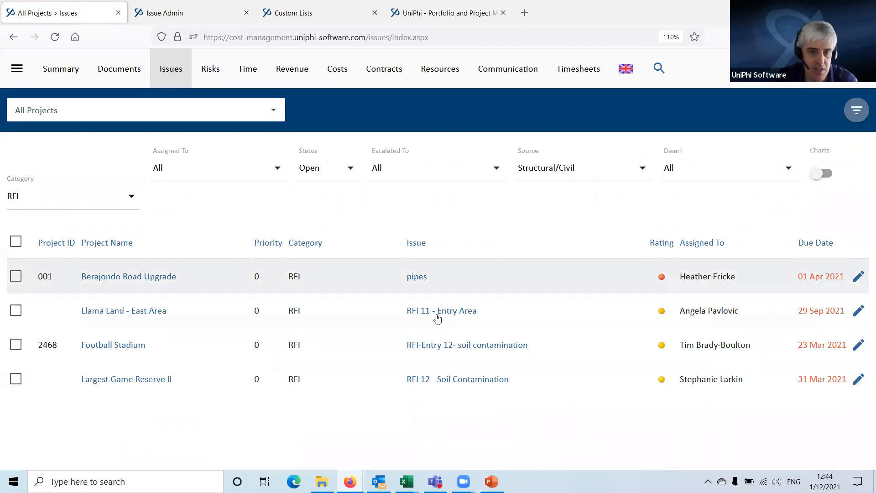
{"action": "left_click", "coordinate": [438, 315]}
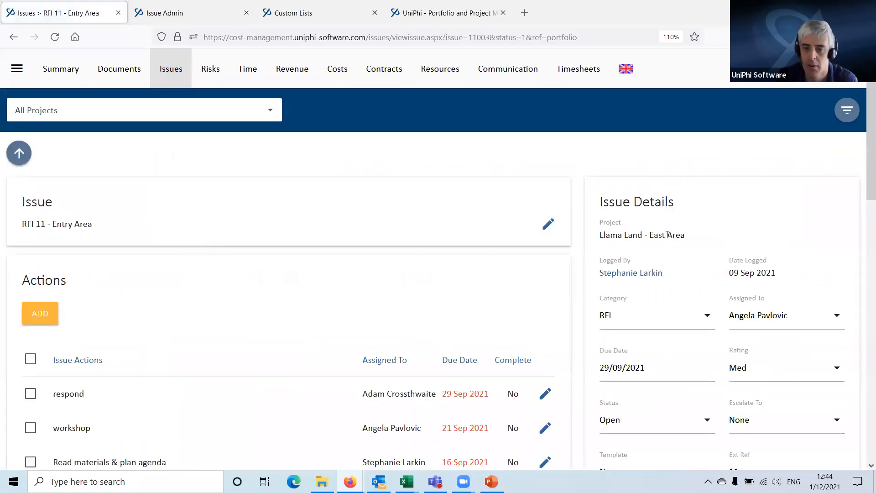
- Examine the issue details of RFI 11 - Entry Area, including the Ext Ref, Source and Dwarf fields
{"action": "scroll", "coordinate": [668, 234], "scroll_direction": "down", "scroll_amount": 3}
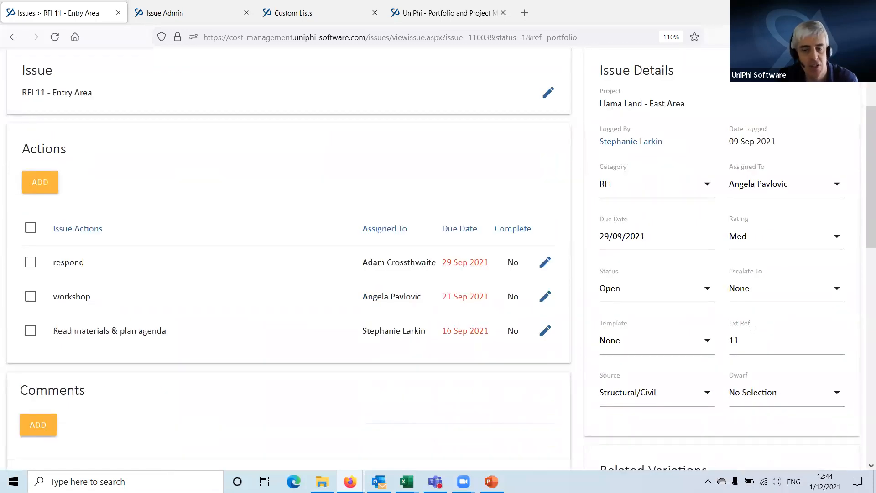
{"action": "right_click", "coordinate": [722, 322]}
{"action": "left_click", "coordinate": [587, 172]}
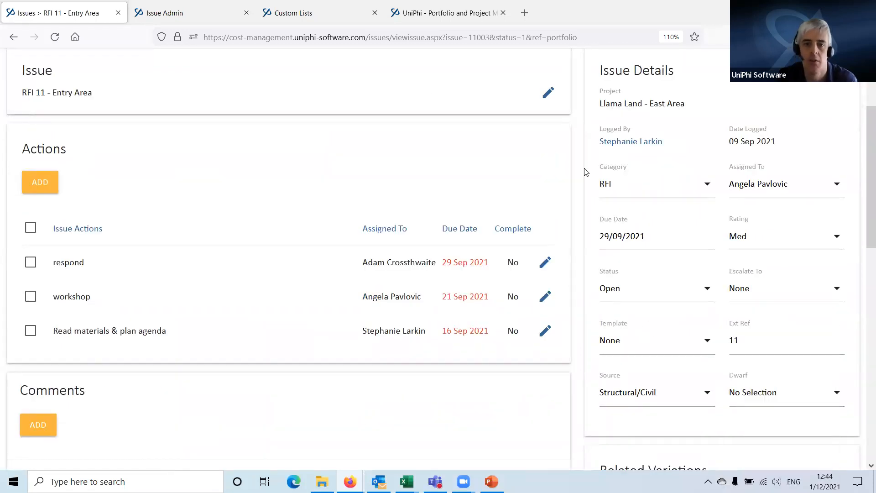
{"action": "double_click", "coordinate": [766, 346]}
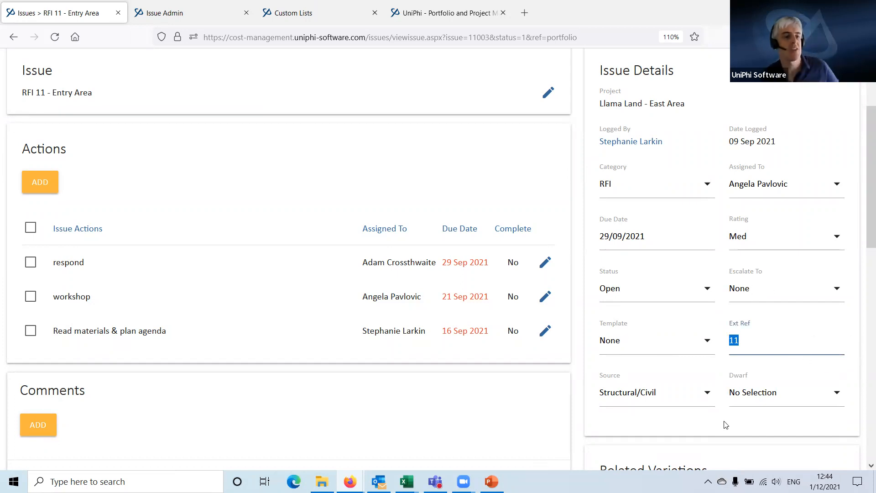
{"action": "scroll", "coordinate": [496, 410], "scroll_direction": "up", "scroll_amount": 5}
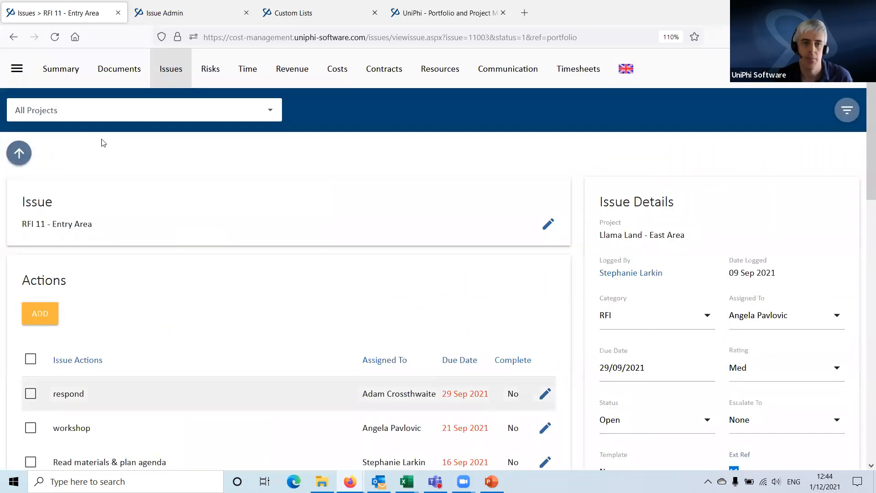
- Open the Issue Register report from the Project reports
{"action": "left_click", "coordinate": [16, 68]}
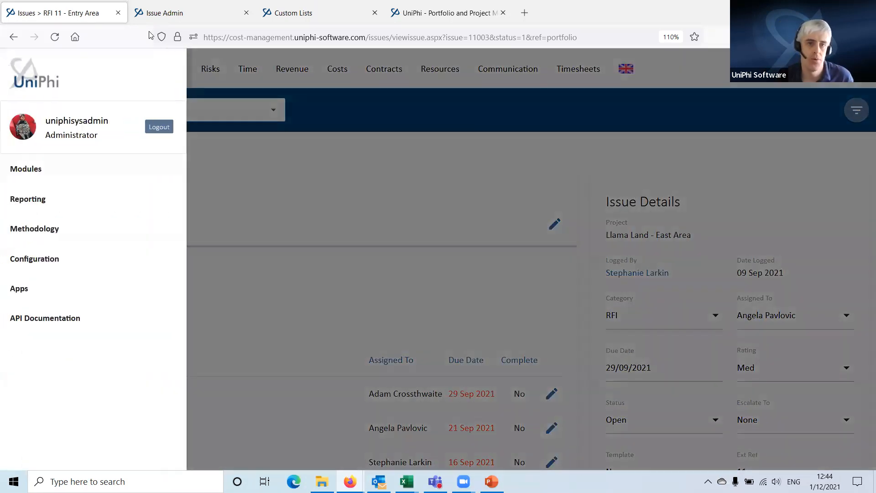
{"action": "left_click", "coordinate": [56, 201]}
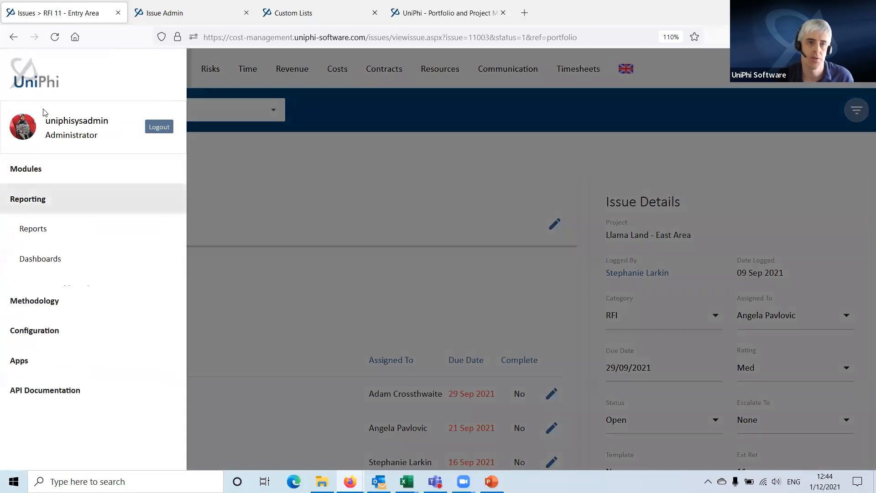
{"action": "left_click", "coordinate": [128, 225]}
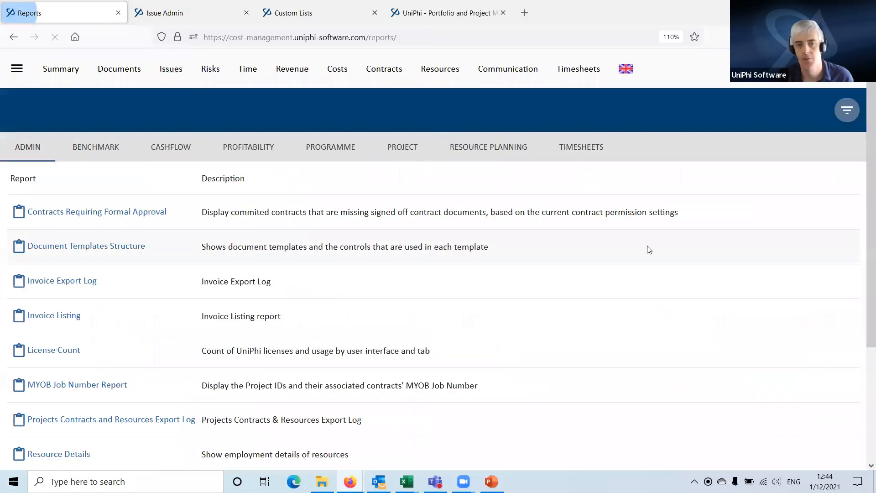
{"action": "left_click", "coordinate": [397, 147]}
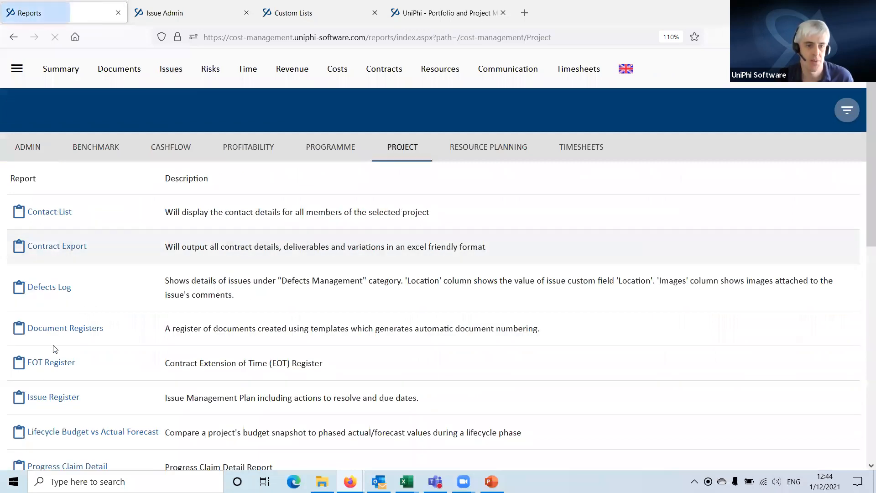
{"action": "scroll", "coordinate": [125, 191], "scroll_direction": "down", "scroll_amount": 1}
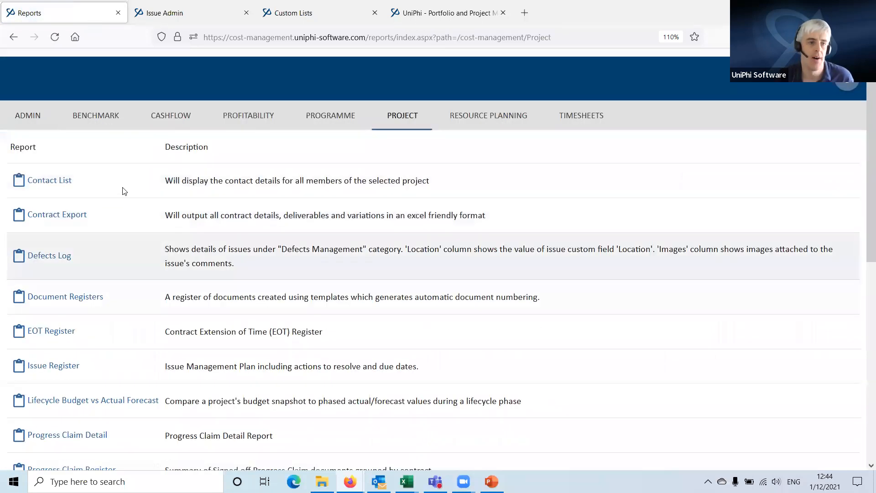
{"action": "left_click", "coordinate": [53, 332]}
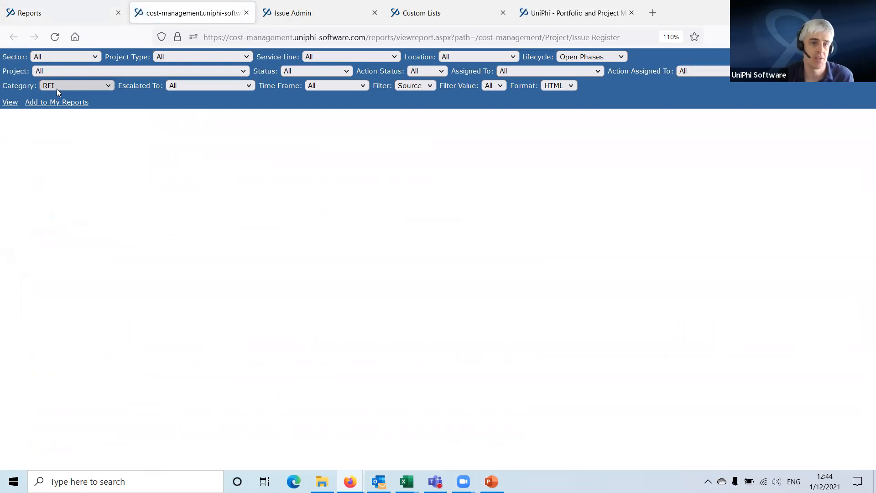
- Select the RFI category for the Issue Register and use Source as its custom field filter
{"action": "left_click", "coordinate": [57, 87]}
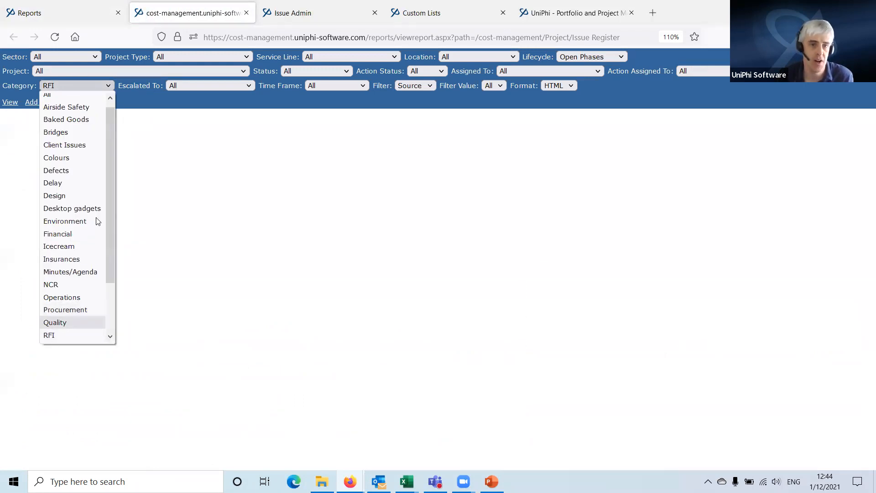
{"action": "left_click", "coordinate": [59, 335]}
{"action": "left_click", "coordinate": [418, 86]}
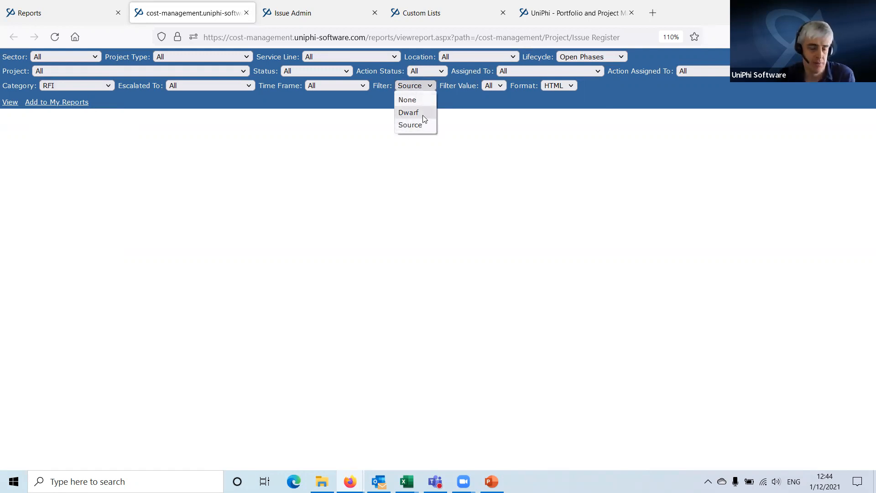
{"action": "left_click", "coordinate": [417, 126]}
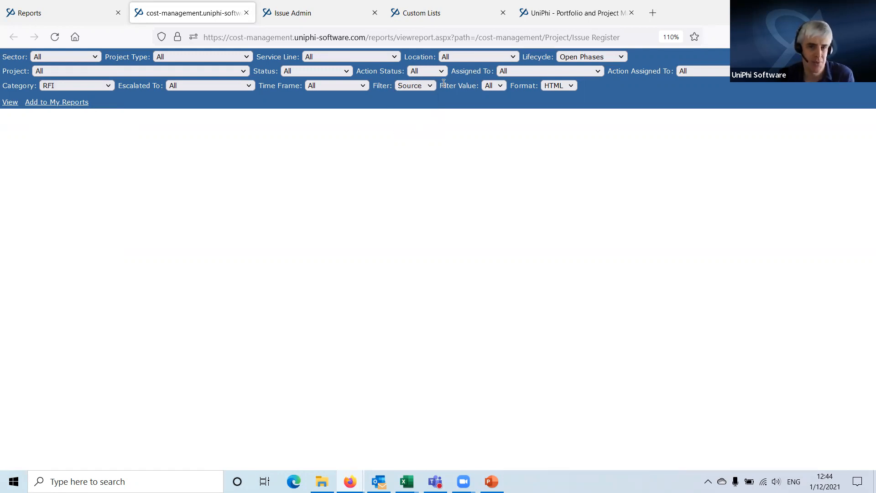
{"action": "left_click", "coordinate": [490, 99]}
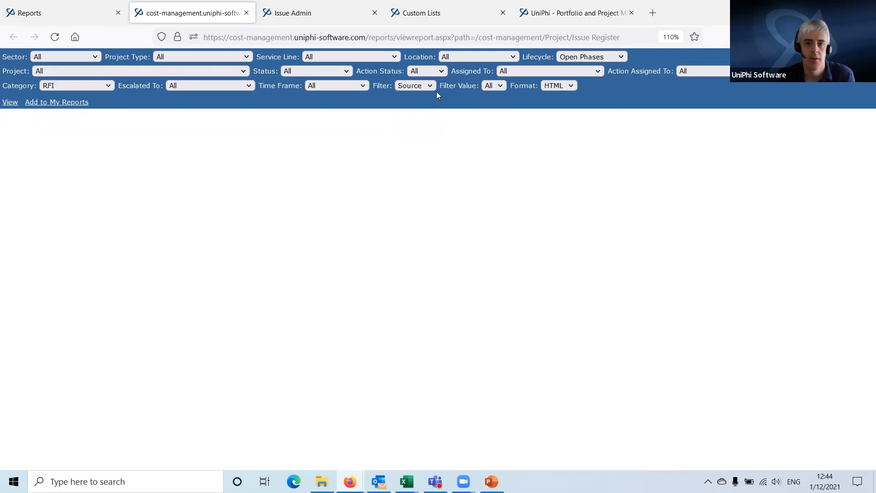
{"action": "left_click", "coordinate": [500, 86]}
{"action": "left_click", "coordinate": [641, 93]}
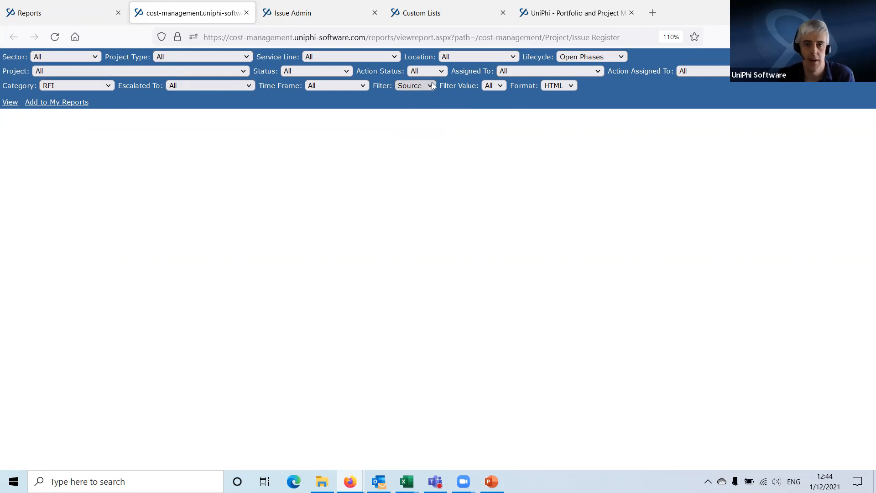
- Set the report's time frame to Next 30 Days and the Source filter value to Structural/Civil, and generate the report
{"action": "left_click", "coordinate": [202, 86]}
{"action": "left_click", "coordinate": [340, 86]}
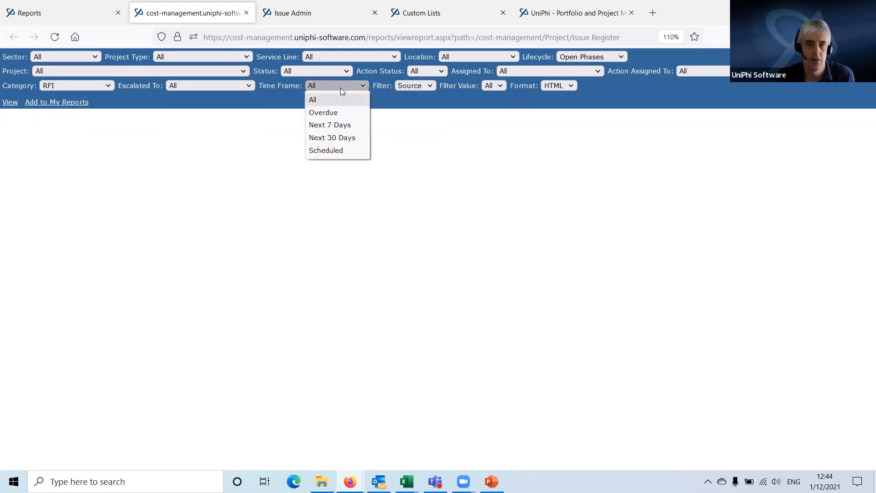
{"action": "left_click", "coordinate": [336, 138]}
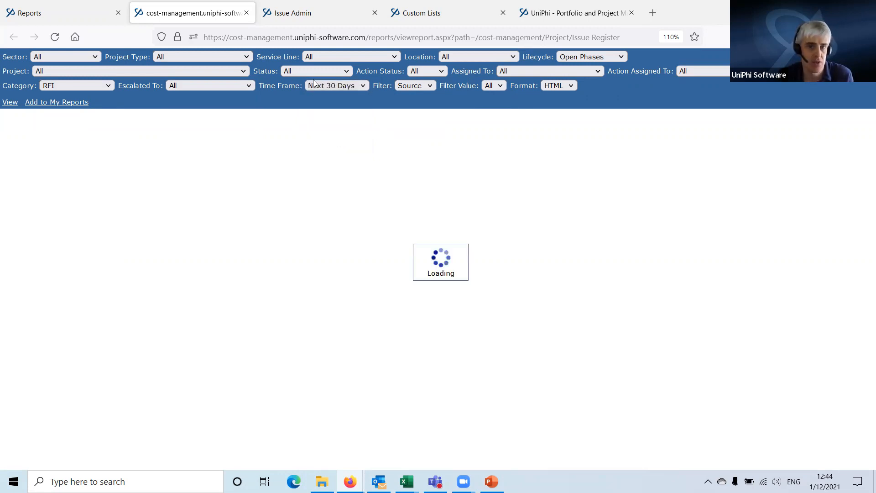
{"action": "left_click", "coordinate": [509, 87]}
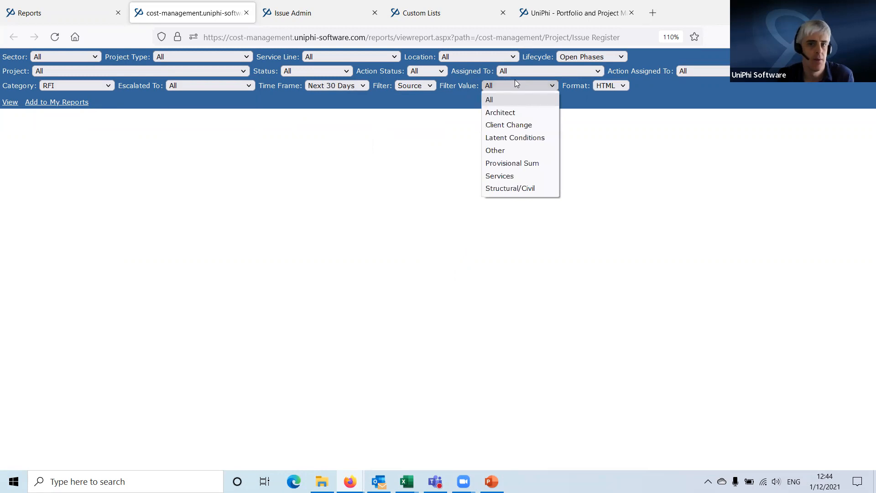
{"action": "left_click", "coordinate": [510, 188]}
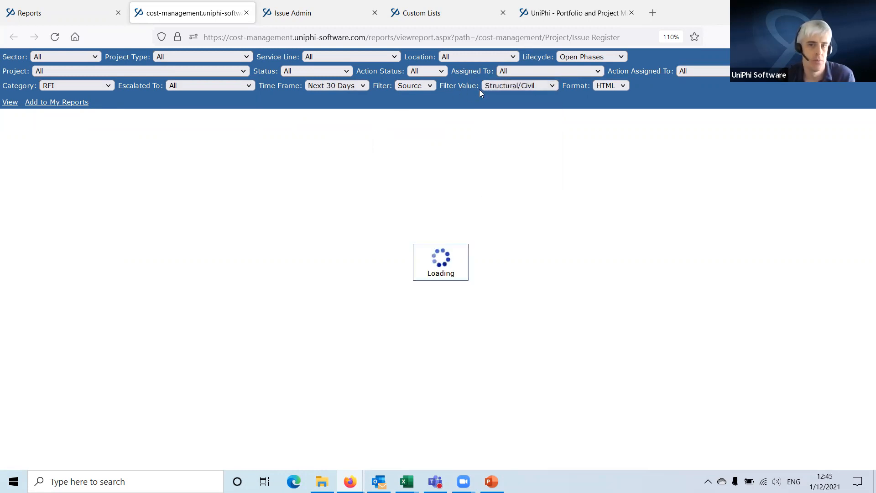
{"action": "left_click", "coordinate": [13, 105]}
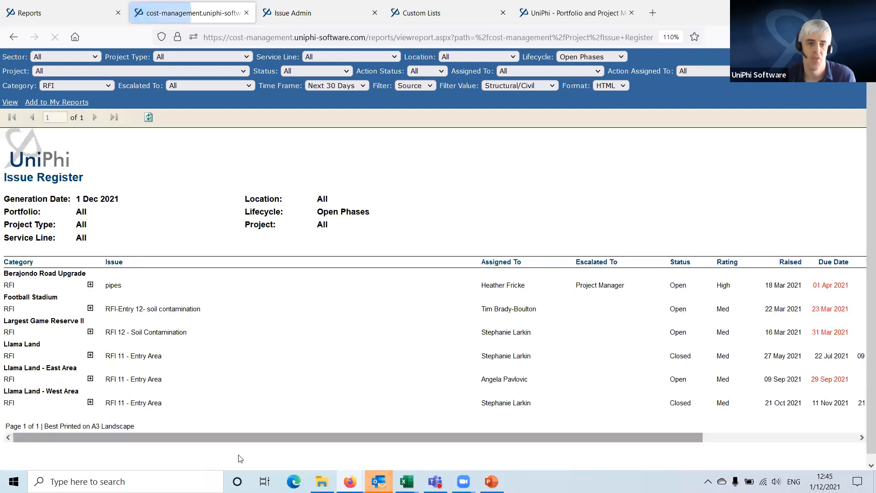
- Check which output formats the Issue Register offers and set its Status filter to Open
{"action": "left_click_drag", "start_coordinate": [140, 436], "coordinate": [80, 445]}
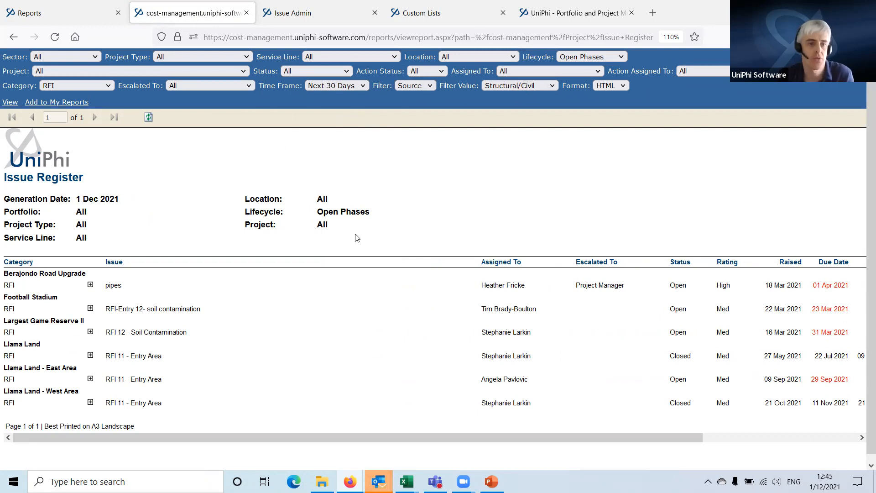
{"action": "left_click", "coordinate": [610, 86]}
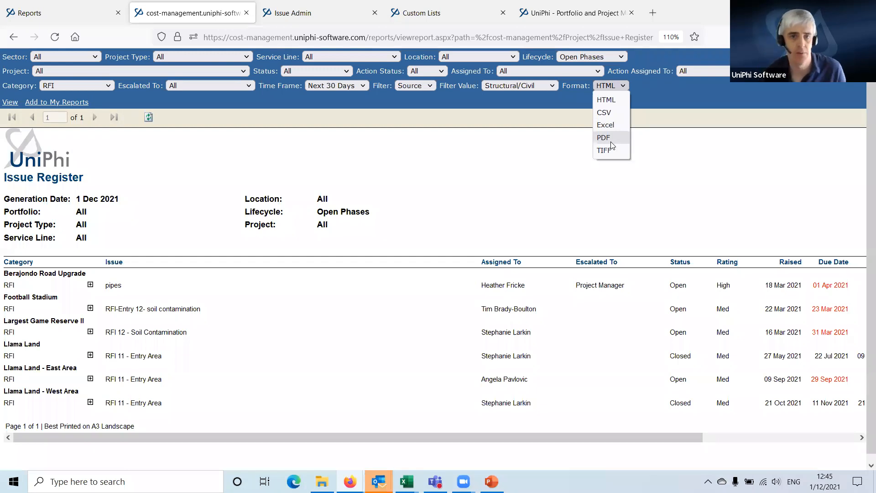
{"action": "left_click", "coordinate": [320, 71]}
{"action": "left_click", "coordinate": [319, 71]}
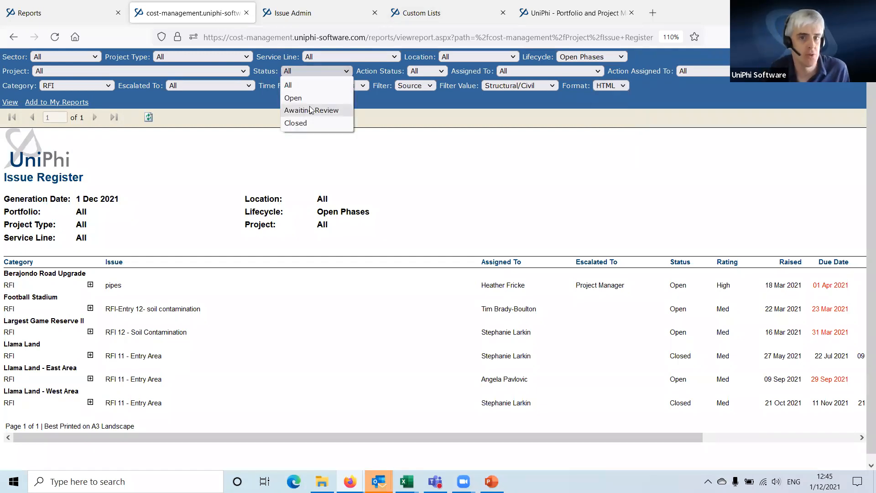
{"action": "left_click", "coordinate": [309, 98]}
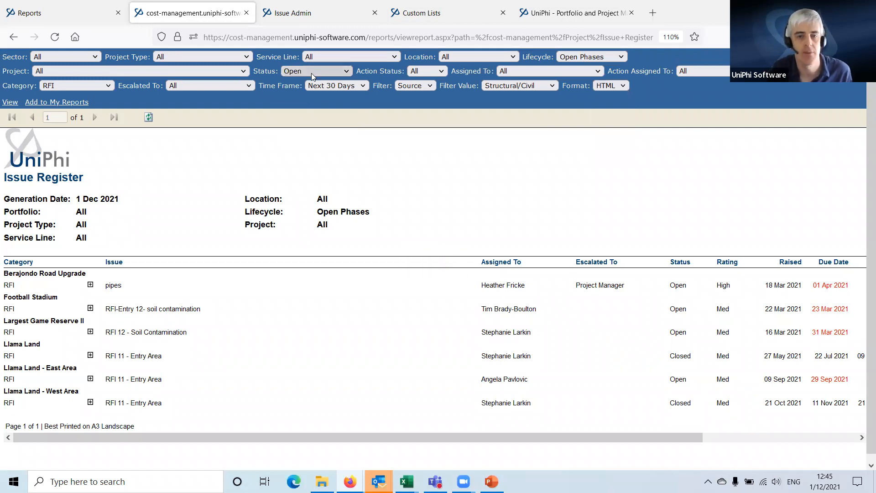
{"action": "left_click", "coordinate": [335, 71]}
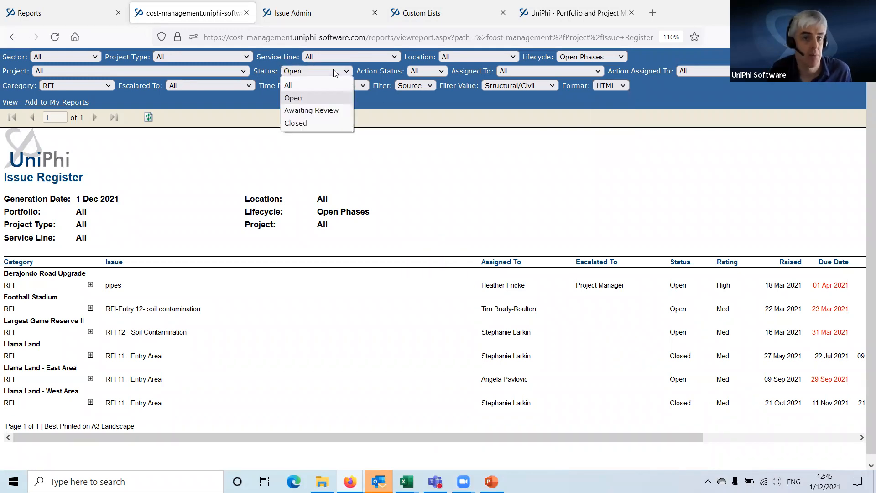
{"action": "left_click", "coordinate": [310, 98]}
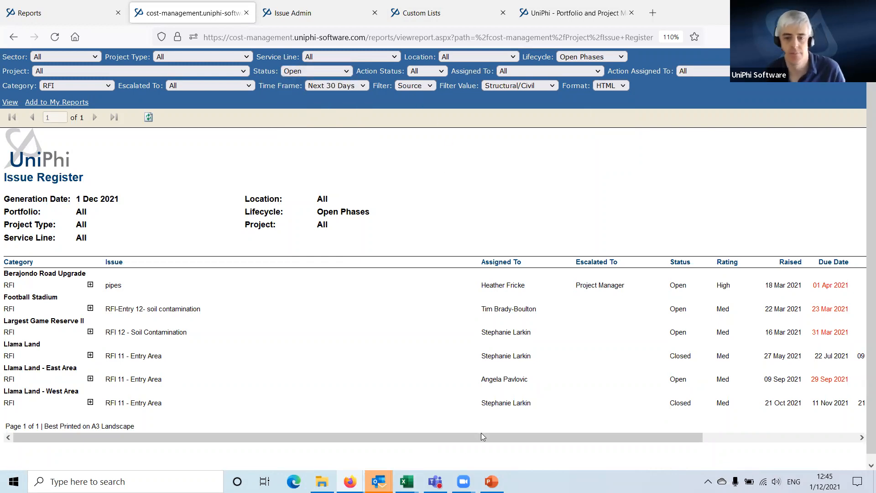
- Examine the Due Date, Closed, Ext Ref and Source columns of the Issue Register, and close the report
{"action": "left_click_drag", "start_coordinate": [481, 437], "coordinate": [739, 433]}
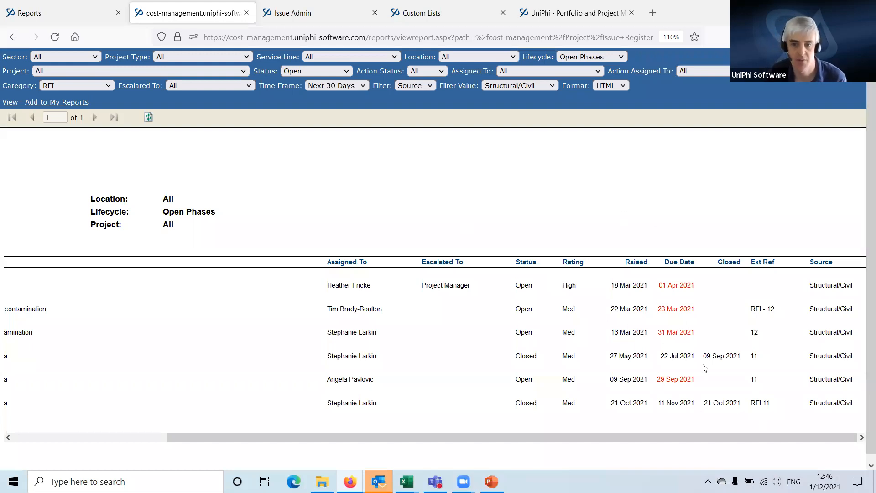
{"action": "left_click_drag", "start_coordinate": [660, 356], "coordinate": [785, 359]}
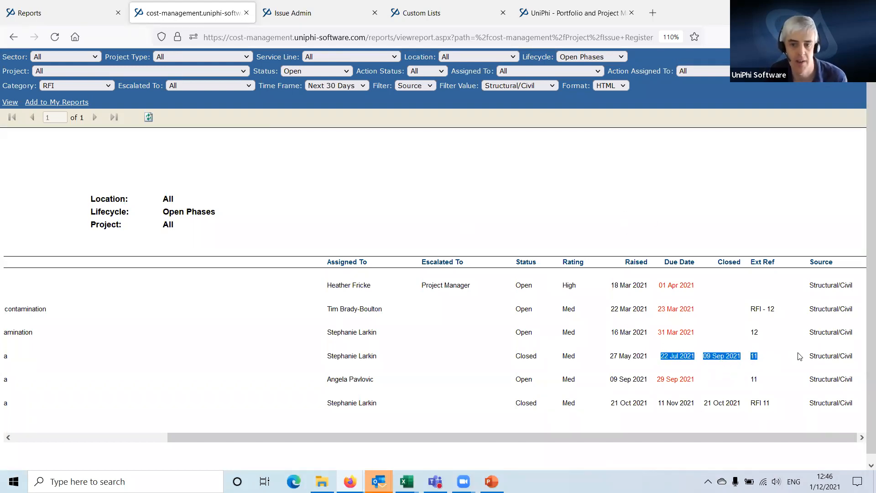
{"action": "left_click_drag", "start_coordinate": [658, 403], "coordinate": [817, 406]}
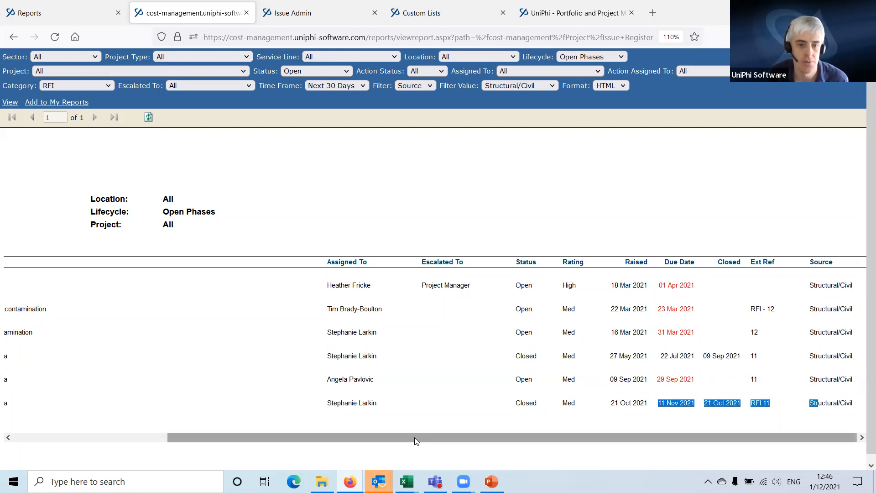
{"action": "left_click_drag", "start_coordinate": [414, 437], "coordinate": [86, 427]}
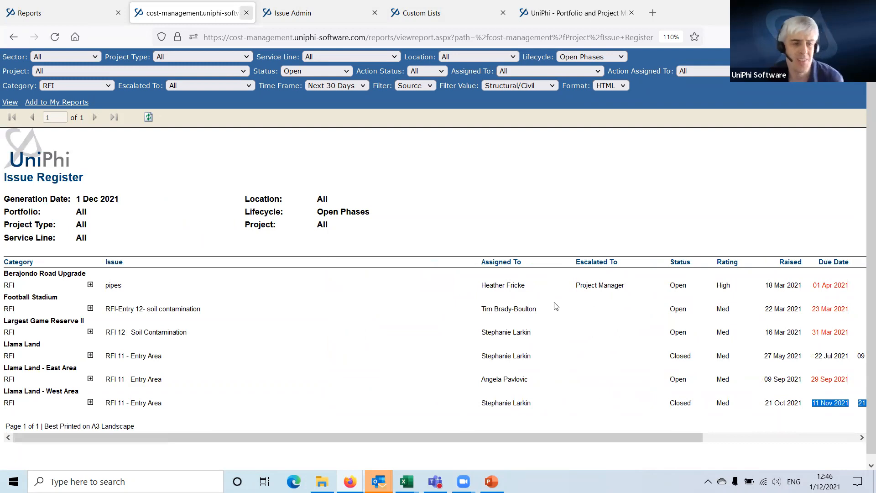
{"action": "key", "text": "ctrl+w"}
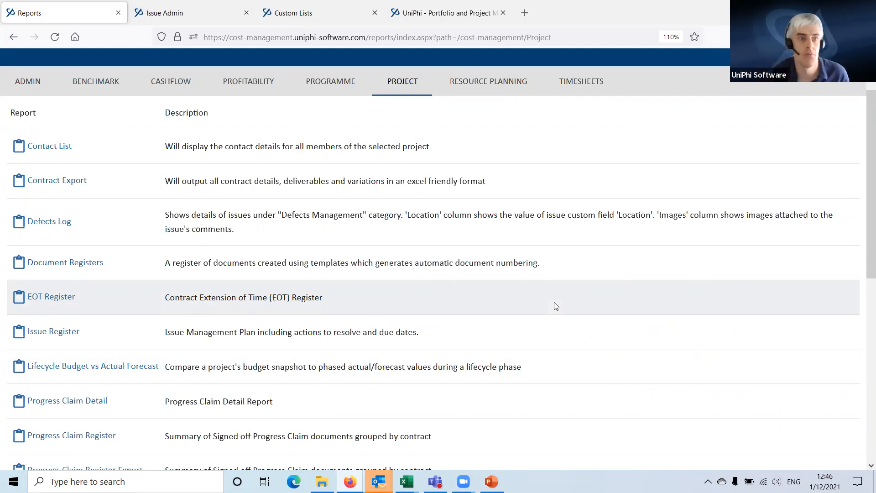
- Open the custom field categories in the Resources configuration
{"action": "scroll", "coordinate": [547, 338], "scroll_direction": "up", "scroll_amount": 3}
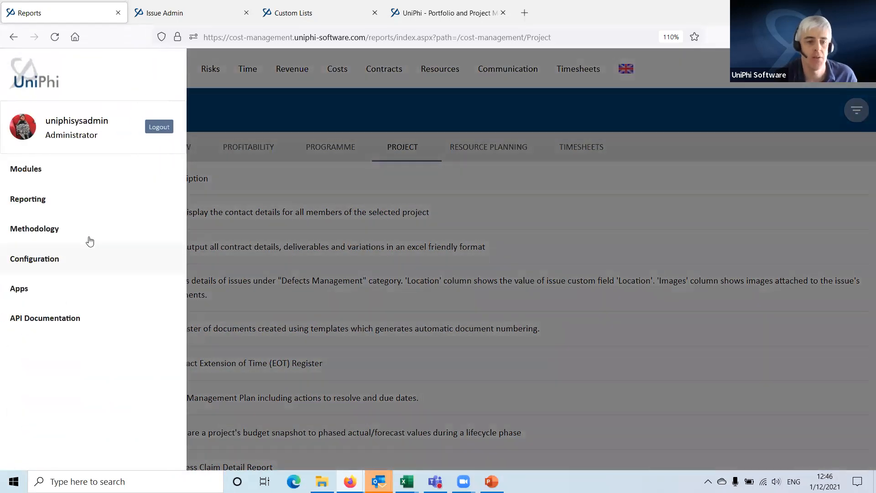
{"action": "left_click", "coordinate": [90, 242]}
{"action": "scroll", "coordinate": [94, 240], "scroll_direction": "down", "scroll_amount": 10}
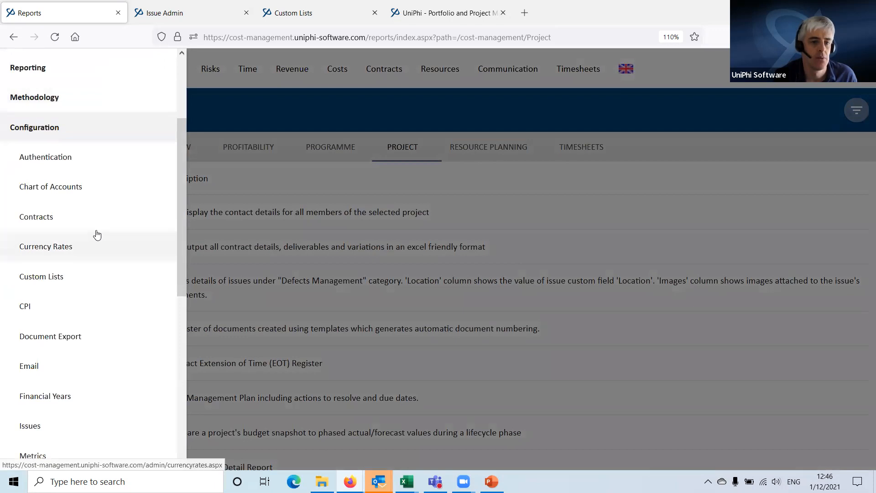
{"action": "left_click", "coordinate": [52, 222]}
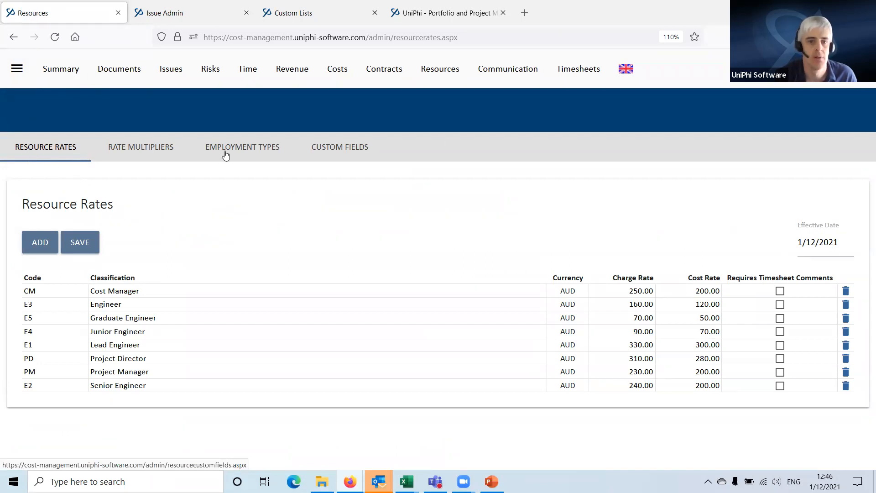
{"action": "left_click", "coordinate": [339, 149]}
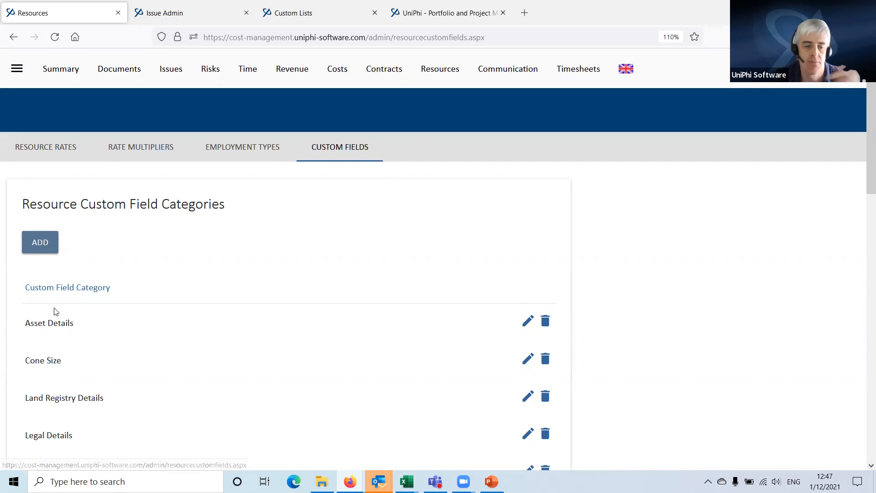
- Review the existing resource custom field categories and the entry form for adding a new category, without saving one
{"action": "scroll", "coordinate": [129, 277], "scroll_direction": "down", "scroll_amount": 1}
{"action": "scroll", "coordinate": [130, 277], "scroll_direction": "down", "scroll_amount": 4}
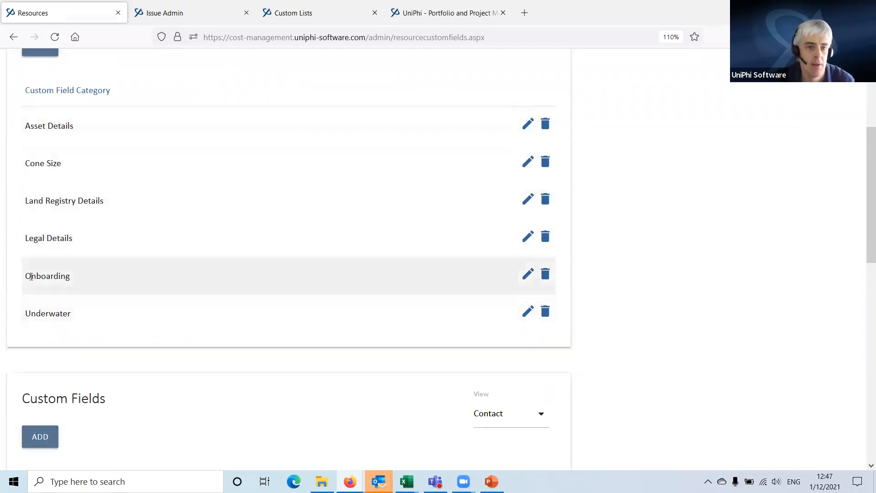
{"action": "scroll", "coordinate": [35, 206], "scroll_direction": "up", "scroll_amount": 4}
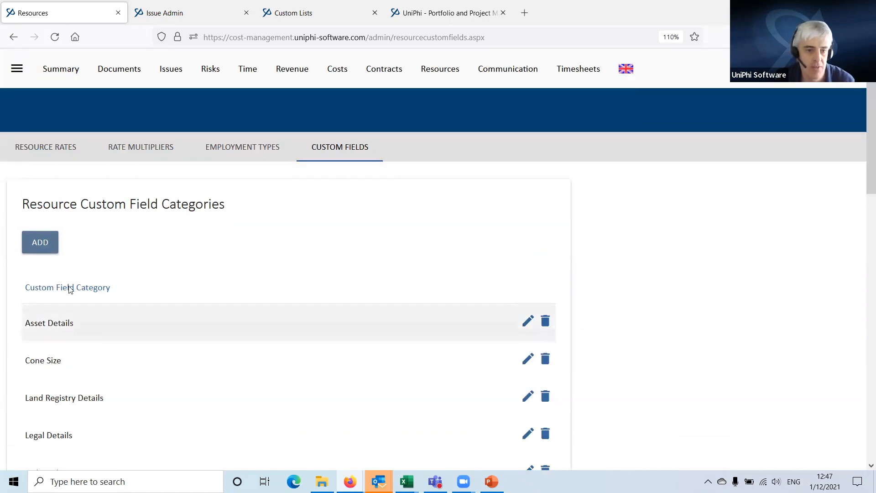
{"action": "left_click", "coordinate": [38, 244]}
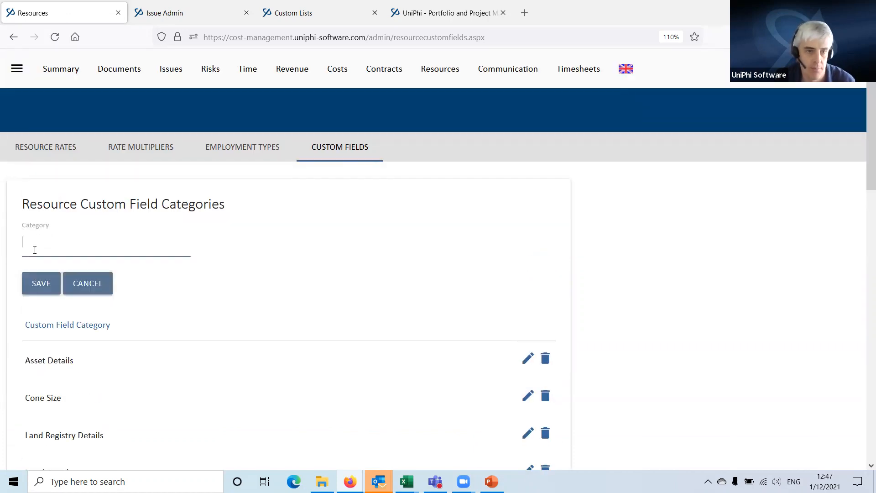
{"action": "left_click", "coordinate": [100, 285]}
{"action": "scroll", "coordinate": [126, 382], "scroll_direction": "down", "scroll_amount": 4}
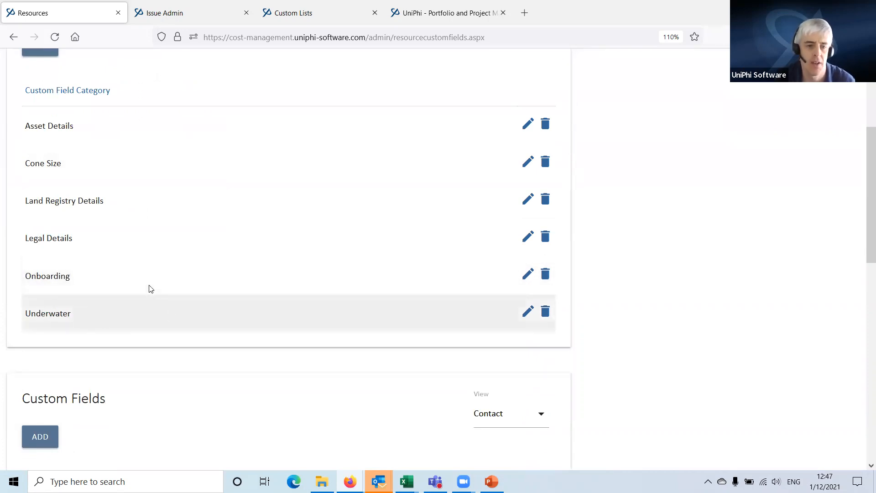
{"action": "scroll", "coordinate": [119, 224], "scroll_direction": "down", "scroll_amount": 3}
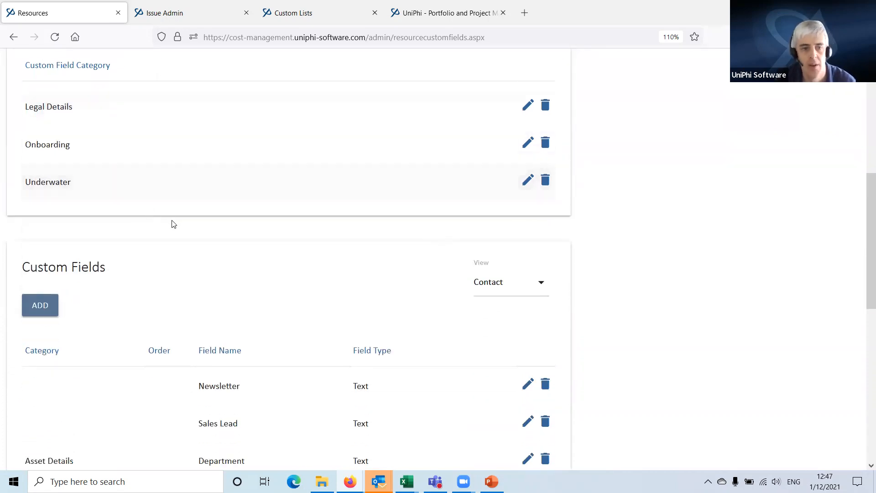
{"action": "scroll", "coordinate": [174, 224], "scroll_direction": "up", "scroll_amount": 4}
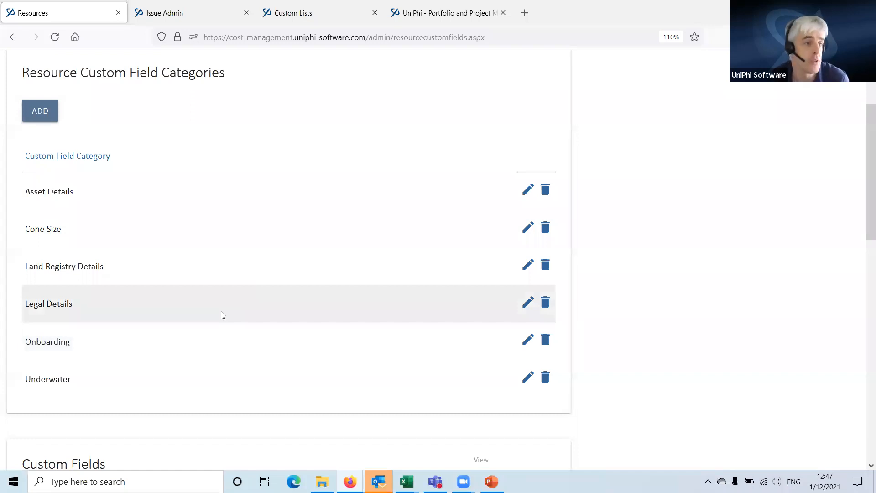
- Start a new resource custom field, check which resource types it can apply to, and keep it for Contact
{"action": "scroll", "coordinate": [334, 276], "scroll_direction": "down", "scroll_amount": 7}
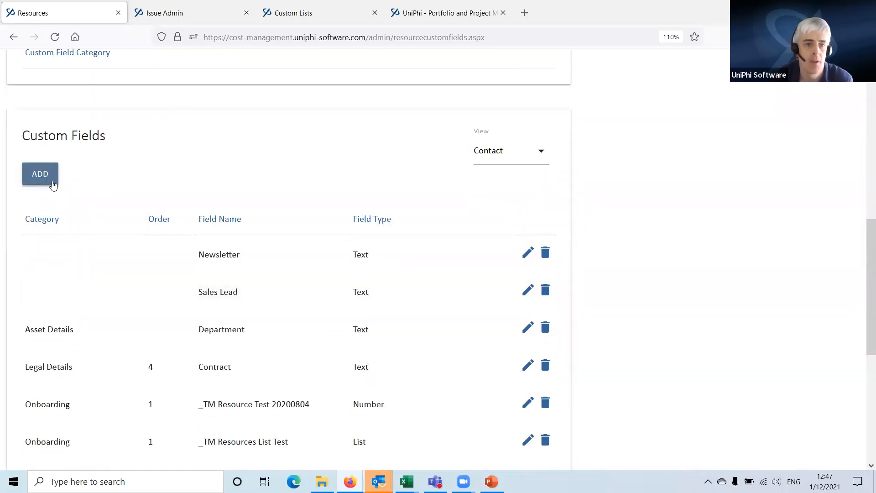
{"action": "left_click", "coordinate": [53, 178]}
{"action": "left_click", "coordinate": [91, 177]}
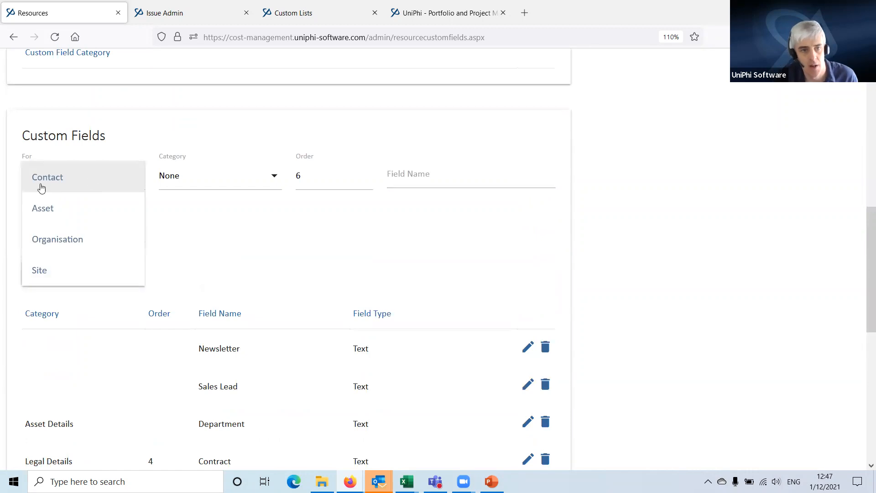
{"action": "left_click", "coordinate": [281, 253]}
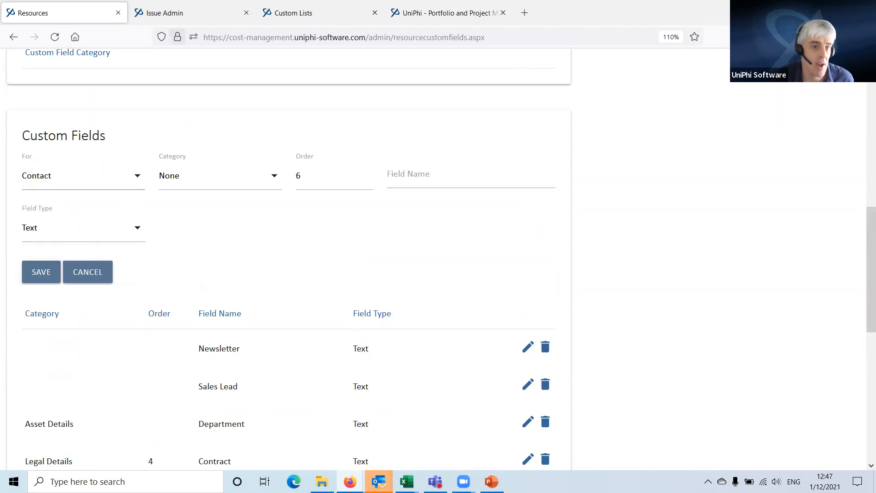
{"action": "left_click", "coordinate": [72, 182]}
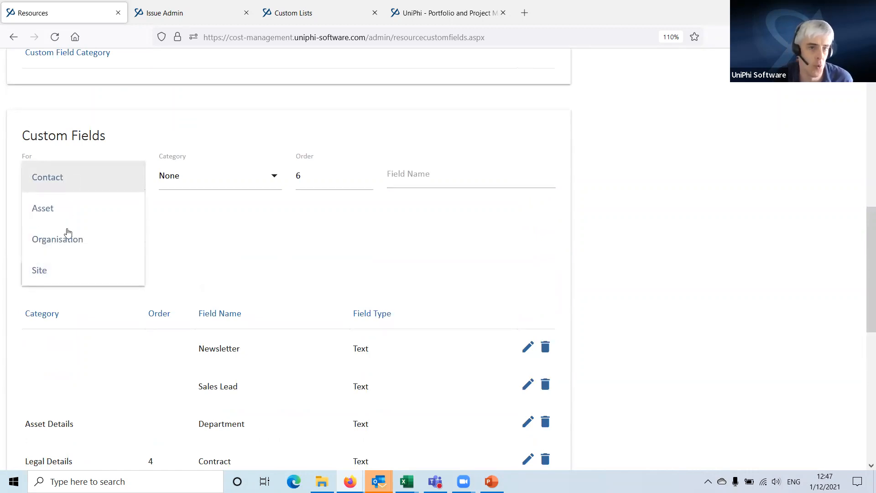
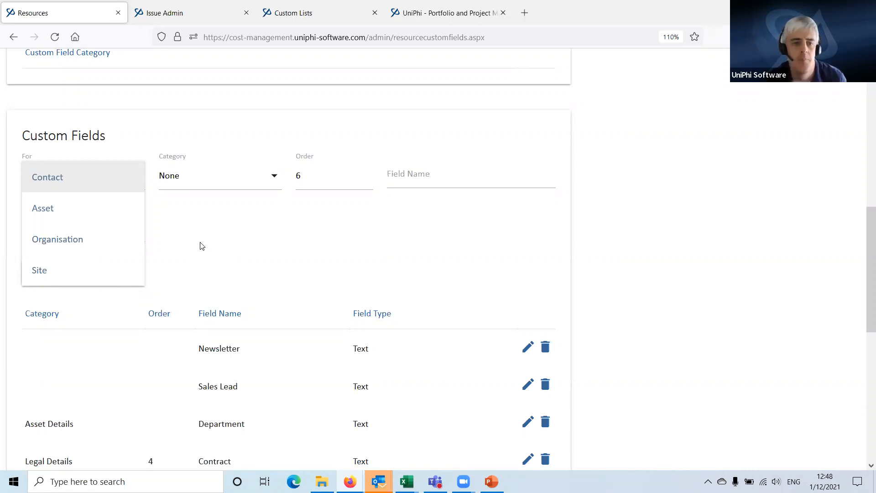
{"action": "left_click", "coordinate": [88, 177]}
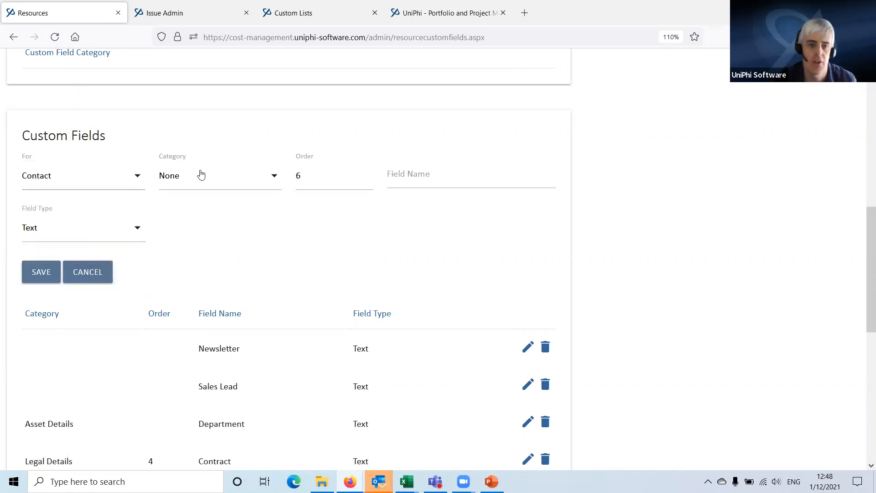
- Put the new contact field in the Onboarding category, name it Safety Briefing and set its field type to List
{"action": "left_click", "coordinate": [199, 176]}
{"action": "left_click", "coordinate": [173, 335]}
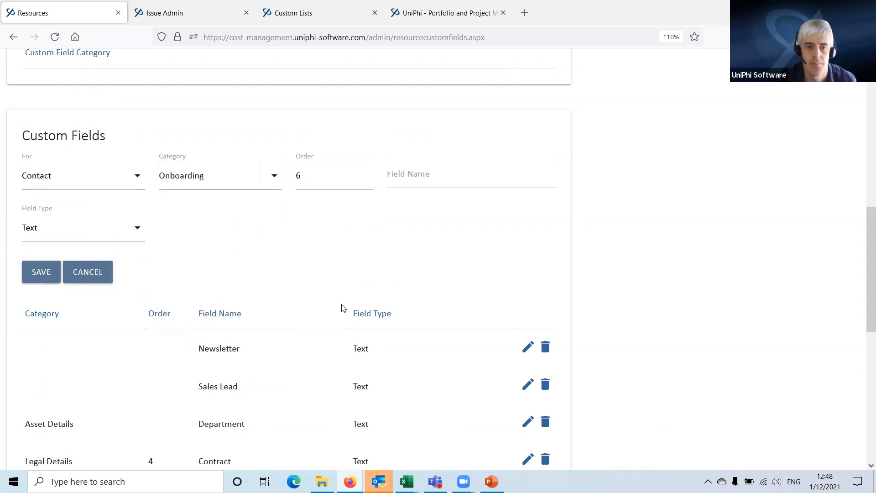
{"action": "left_click", "coordinate": [431, 174]}
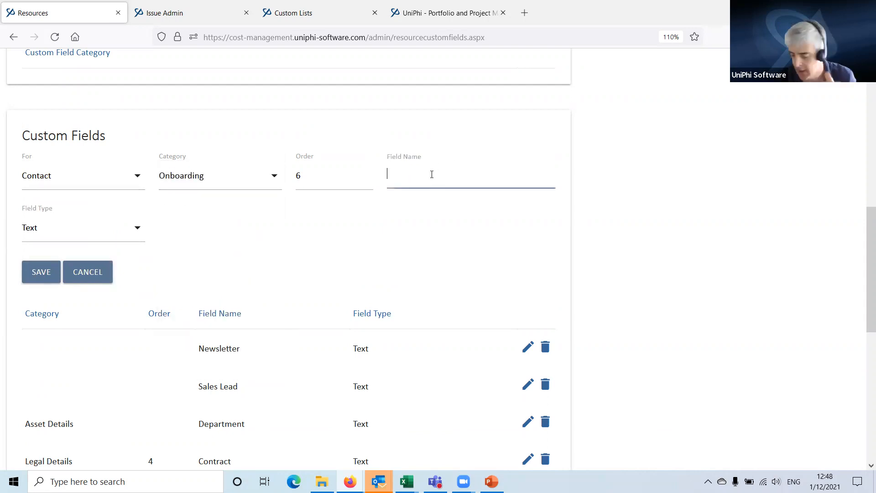
{"action": "type", "text": "Safety Briefing"}
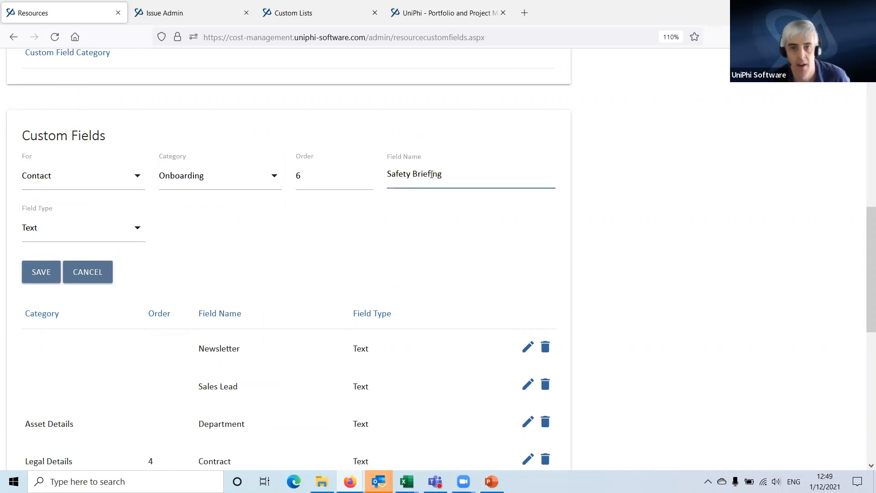
{"action": "left_click", "coordinate": [70, 226]}
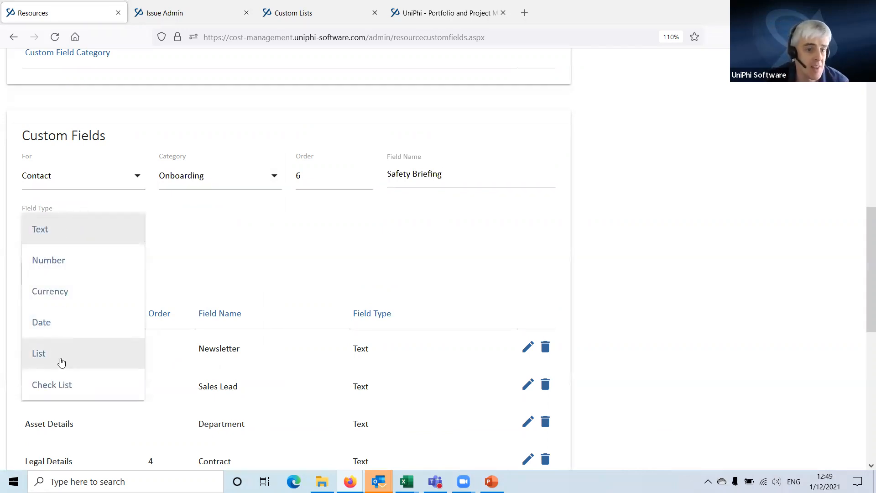
{"action": "left_click", "coordinate": [62, 360]}
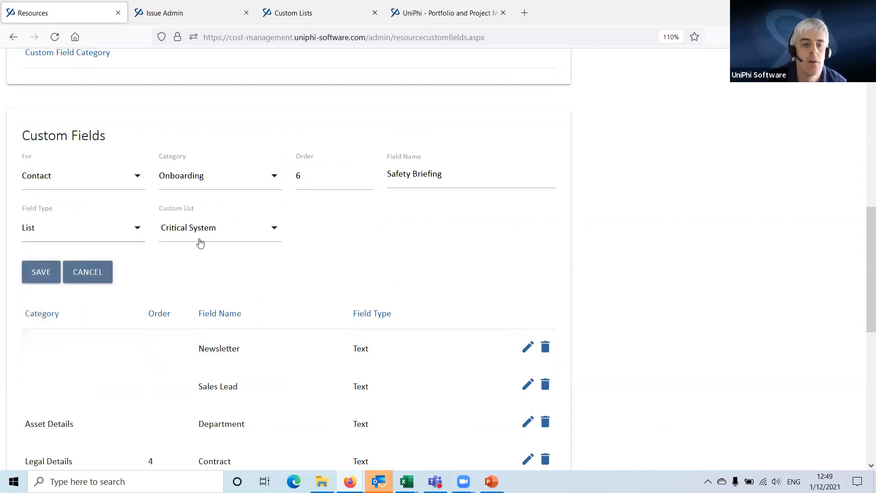
- Try LEGO as the custom list for the Safety Briefing field
{"action": "left_click", "coordinate": [200, 233]}
{"action": "left_click_drag", "start_coordinate": [276, 240], "coordinate": [274, 371]}
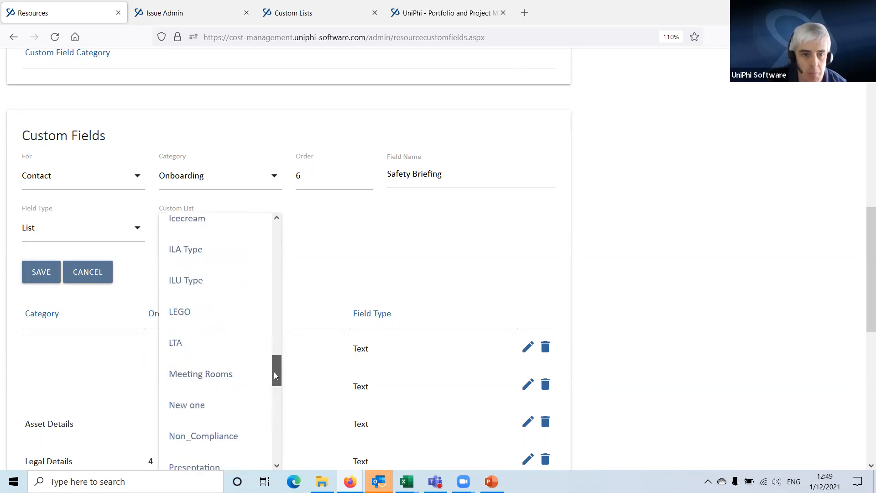
{"action": "left_click", "coordinate": [188, 320]}
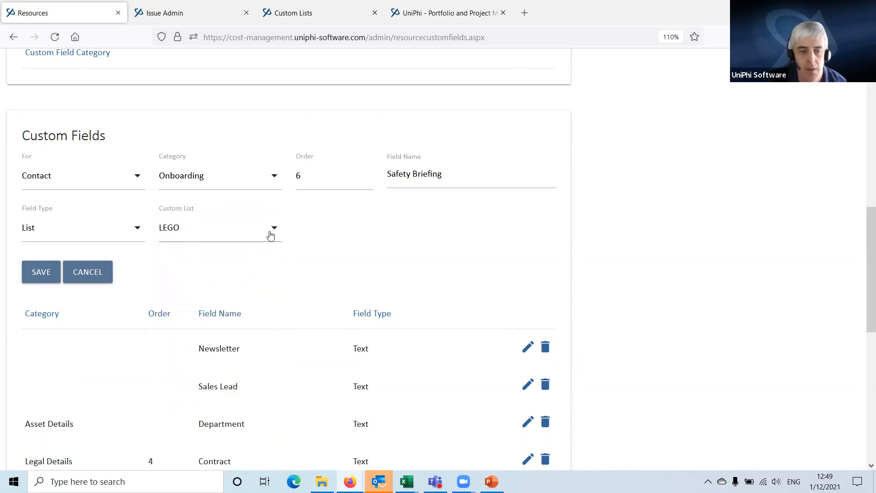
- Search the Custom Lists page for "yes" and inspect the options of the Non_Compliance list
{"action": "left_click", "coordinate": [297, 13]}
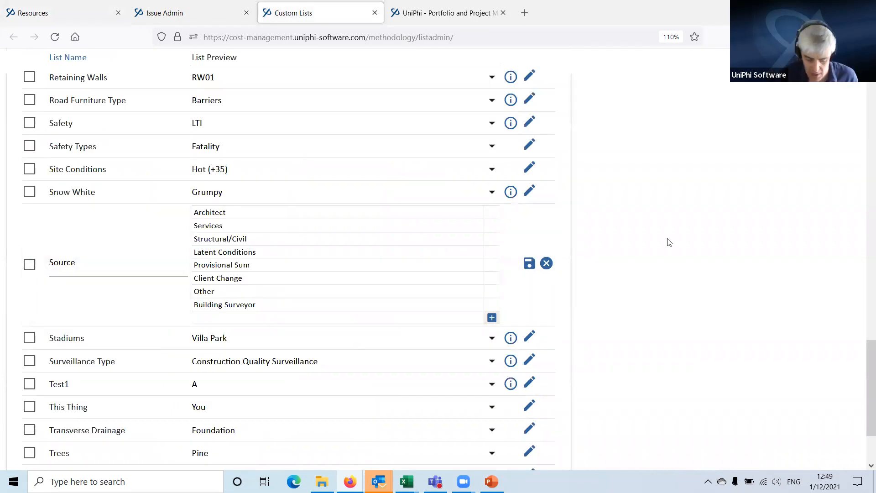
{"action": "key", "text": "ctrl+f"}
{"action": "type", "text": "yes"}
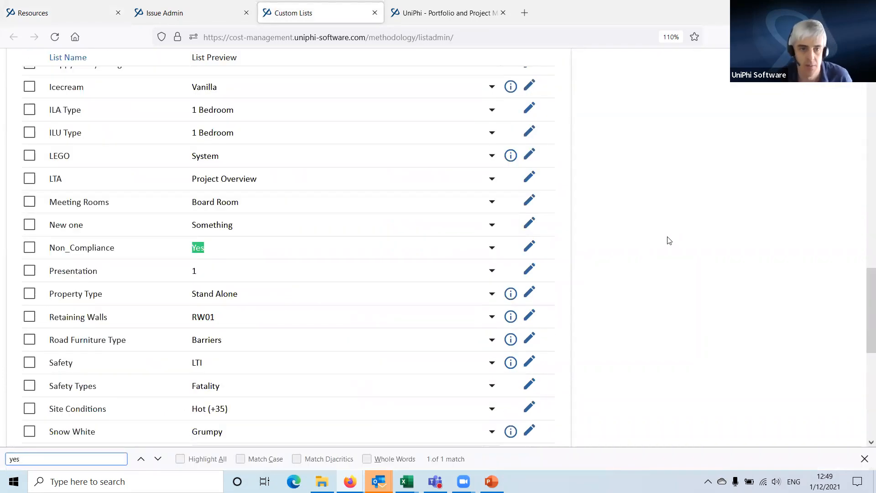
{"action": "left_click", "coordinate": [423, 244]}
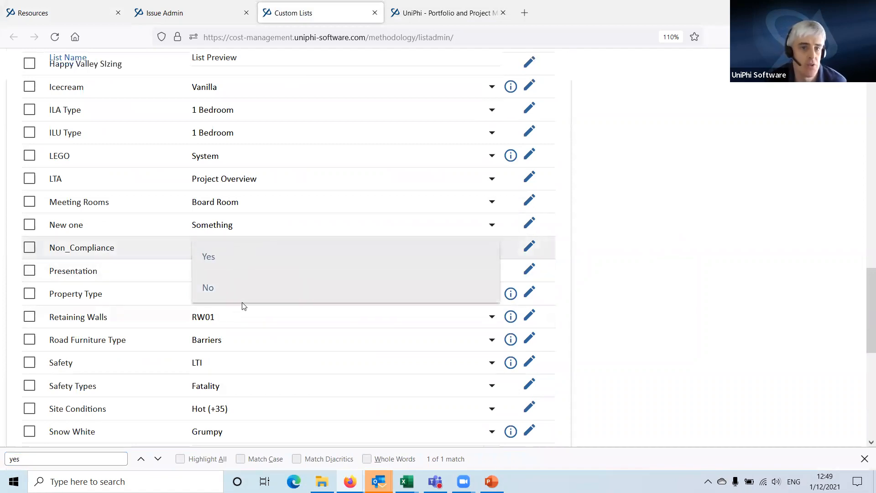
- Return to the Resources page, set the Safety Briefing field's custom list to Non_Compliance and save the field
{"action": "left_click", "coordinate": [55, 13]}
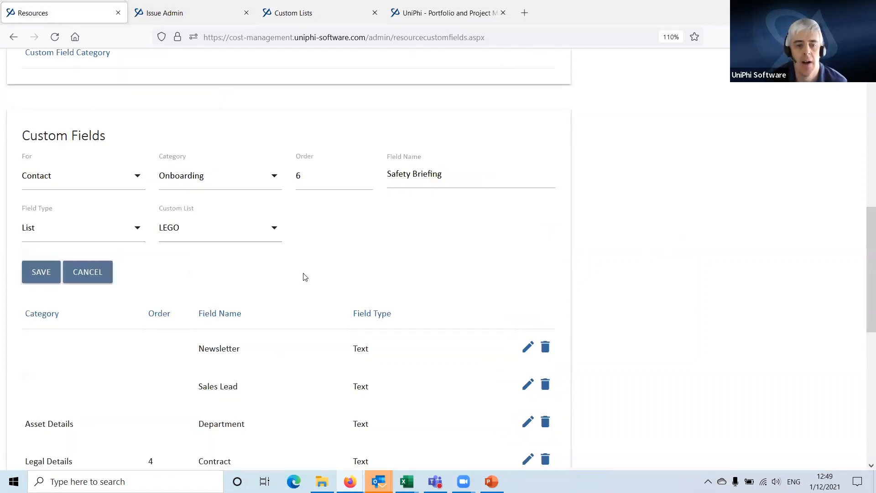
{"action": "left_click", "coordinate": [227, 229]}
{"action": "scroll", "coordinate": [249, 361], "scroll_direction": "down", "scroll_amount": 4}
{"action": "left_click", "coordinate": [223, 270]}
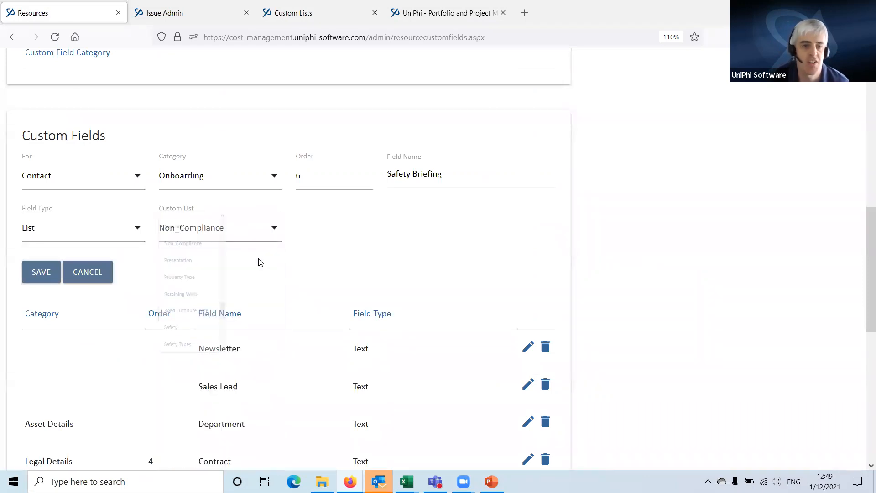
{"action": "left_click", "coordinate": [46, 275]}
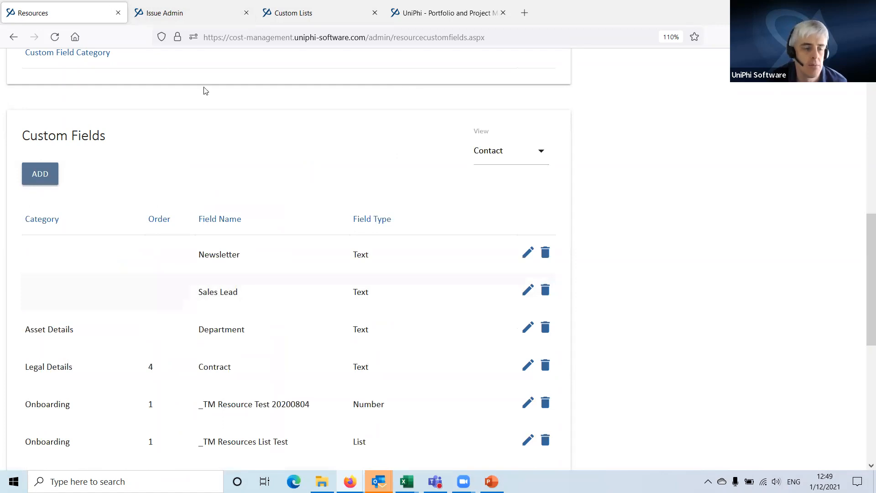
- Start another contact custom field in the Onboarding category with order 7 and name it Project Documents
{"action": "left_click", "coordinate": [40, 174]}
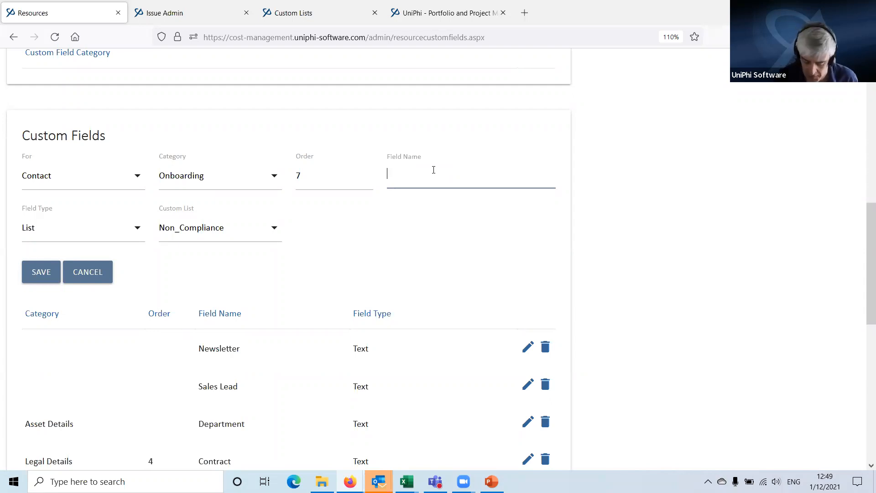
{"action": "type", "text": "Proj"}
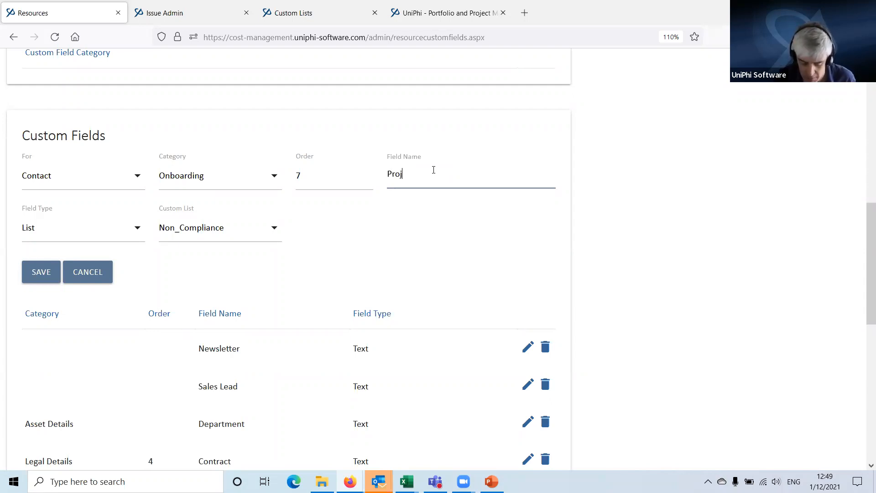
{"action": "type", "text": "ect Documewnt"}
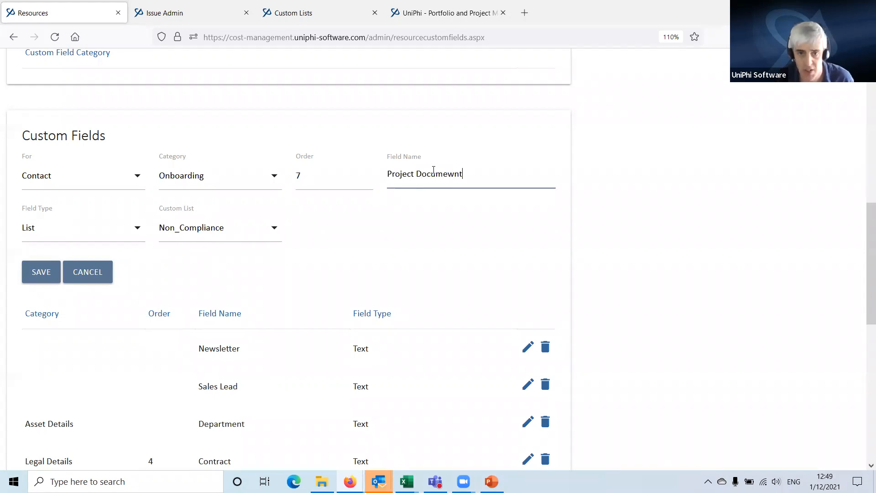
{"action": "key", "text": "BackSpace"}
{"action": "key", "text": "BackSpace"}
{"action": "key", "text": "BackSpace"}
{"action": "type", "text": "nts"}
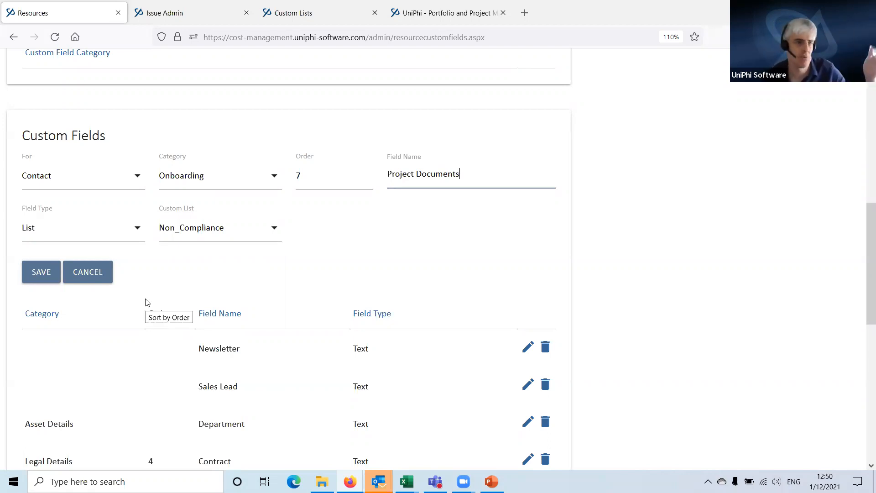
- Set the Project Documents field's type to Check List with the Induction First check list, and save it
{"action": "left_click", "coordinate": [61, 233]}
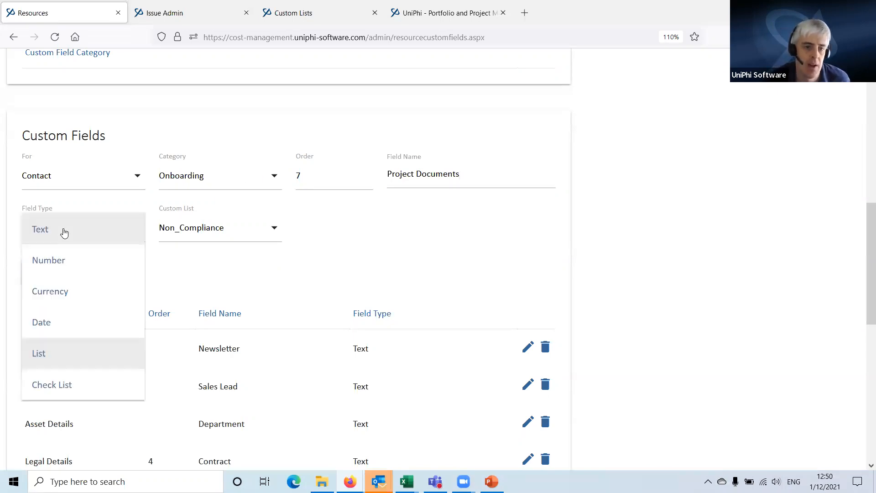
{"action": "left_click", "coordinate": [59, 388]}
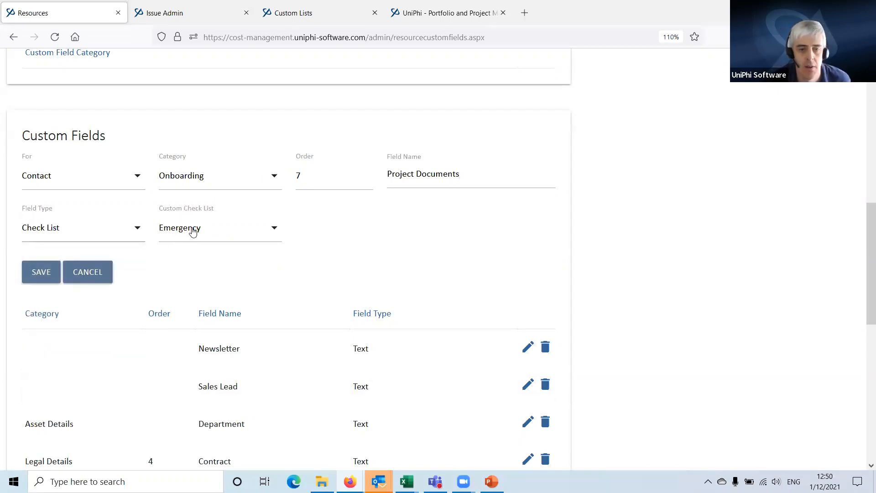
{"action": "left_click", "coordinate": [189, 229]}
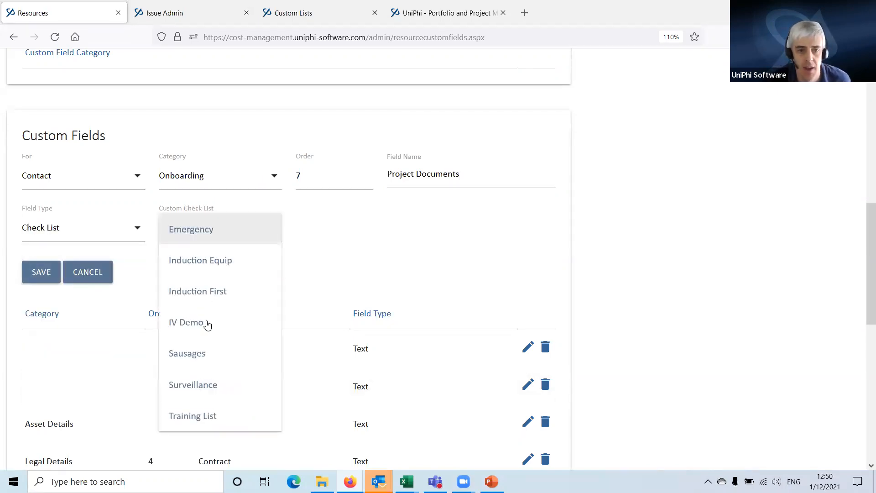
{"action": "left_click", "coordinate": [206, 293]}
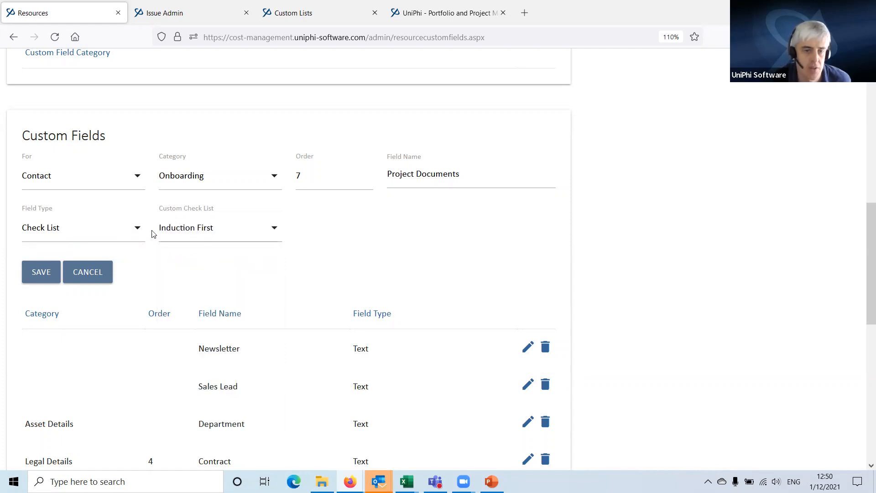
{"action": "left_click", "coordinate": [31, 274]}
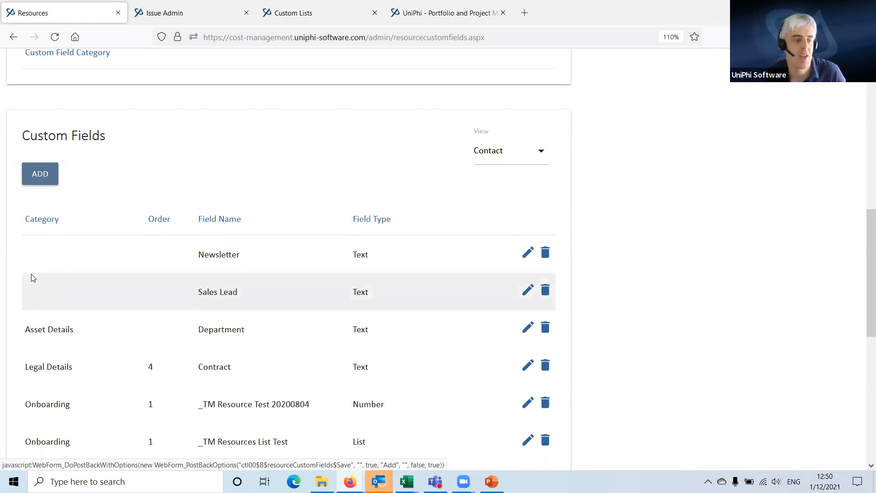
{"action": "scroll", "coordinate": [153, 191], "scroll_direction": "up", "scroll_amount": 10}
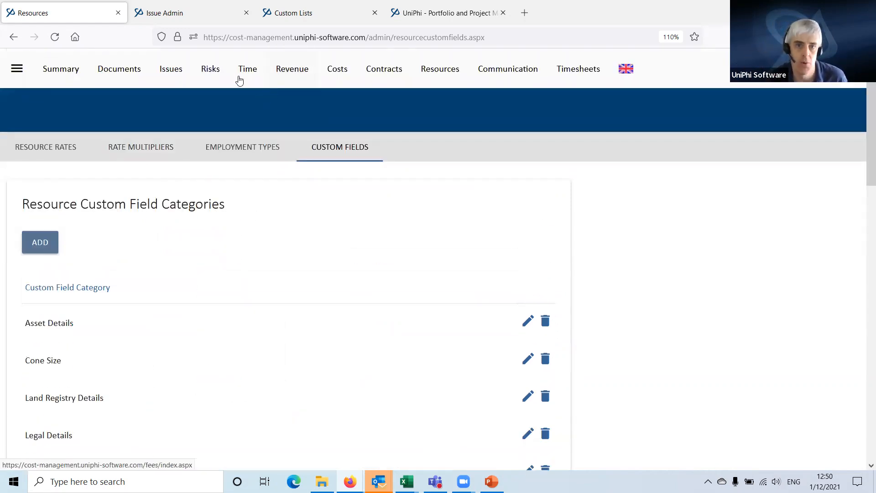
- Go to the Resources dashboard, search for the contact by first name and open the contact's record
{"action": "left_click", "coordinate": [428, 73]}
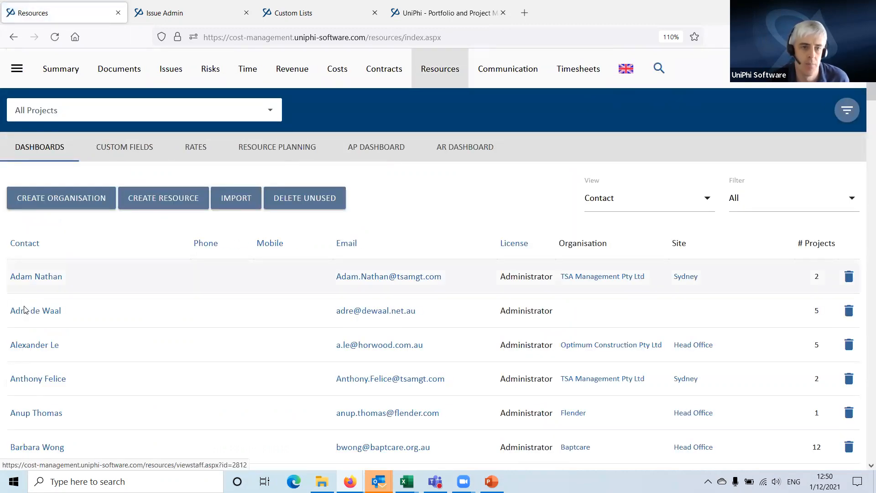
{"action": "scroll", "coordinate": [45, 346], "scroll_direction": "down", "scroll_amount": 2}
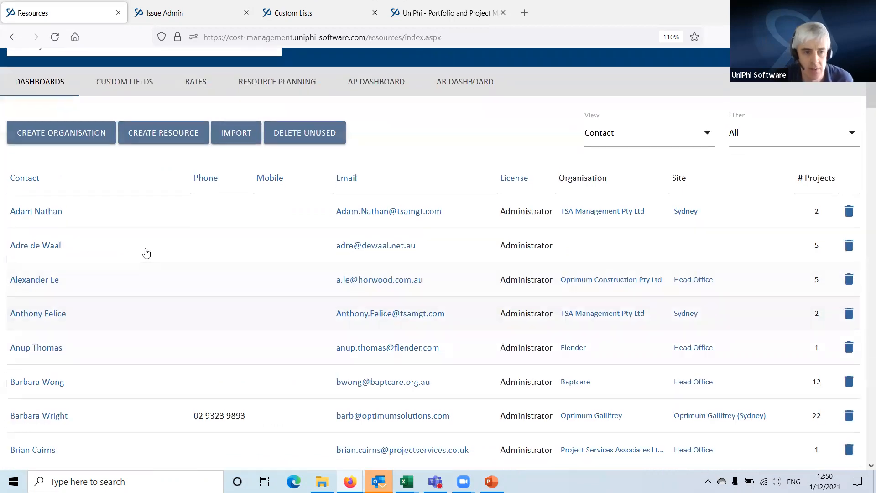
{"action": "scroll", "coordinate": [146, 253], "scroll_direction": "down", "scroll_amount": 4}
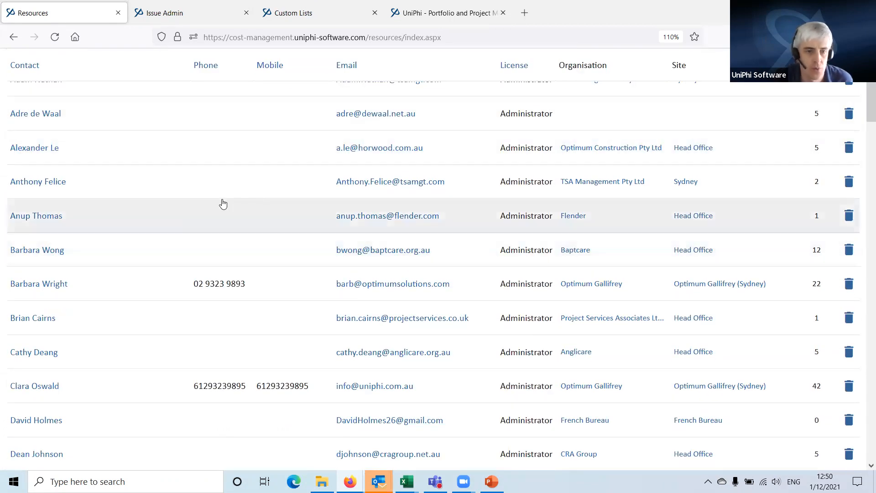
{"action": "scroll", "coordinate": [224, 204], "scroll_direction": "up", "scroll_amount": 5}
{"action": "left_click", "coordinate": [662, 72]}
{"action": "type", "text": "kyle"}
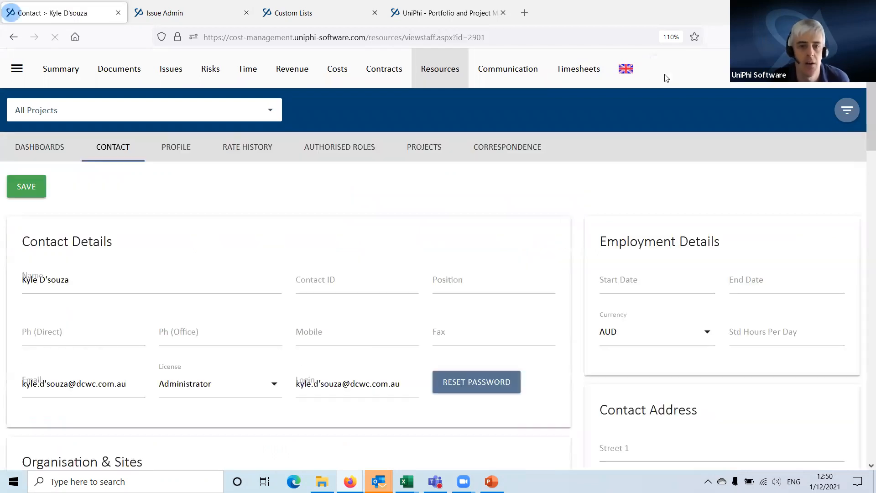
- In the contact's Onboarding section, set Donut Prefernce to Unicorn Sparkles and Safety Briefing to No
{"action": "scroll", "coordinate": [576, 254], "scroll_direction": "down", "scroll_amount": 2}
{"action": "scroll", "coordinate": [576, 253], "scroll_direction": "down", "scroll_amount": 10}
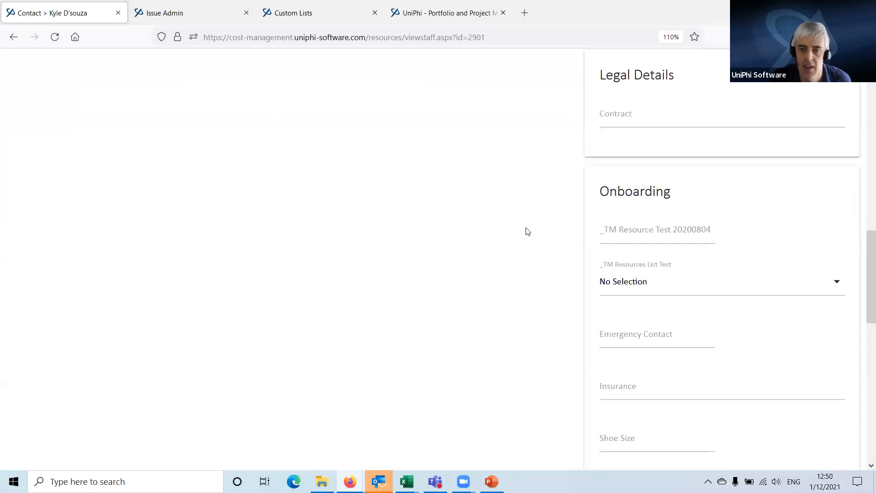
{"action": "scroll", "coordinate": [778, 174], "scroll_direction": "down", "scroll_amount": 2}
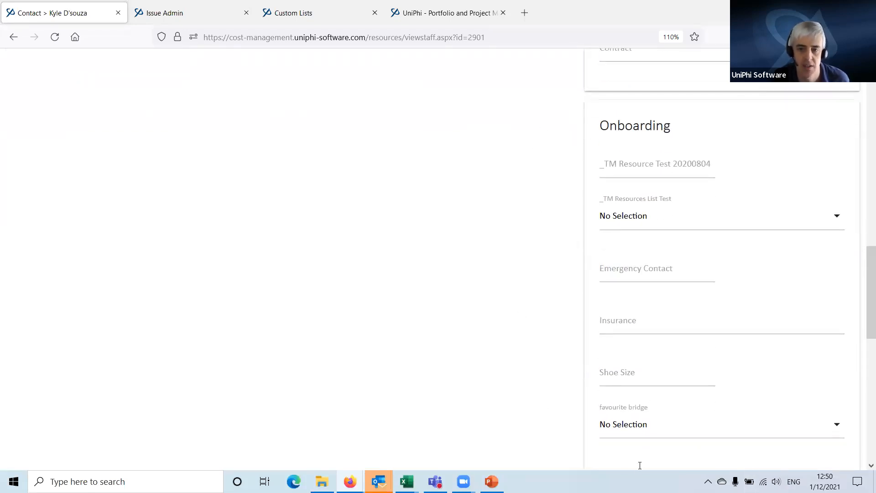
{"action": "scroll", "coordinate": [542, 244], "scroll_direction": "down", "scroll_amount": 2}
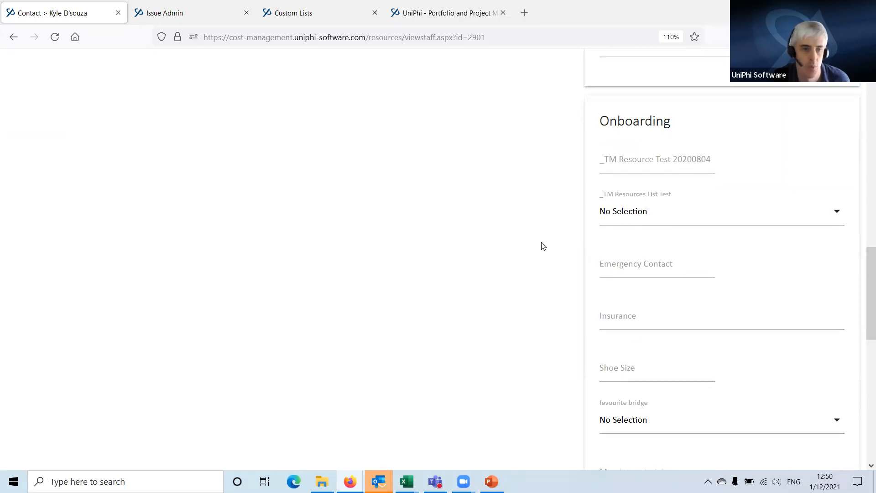
{"action": "scroll", "coordinate": [716, 336], "scroll_direction": "down", "scroll_amount": 4}
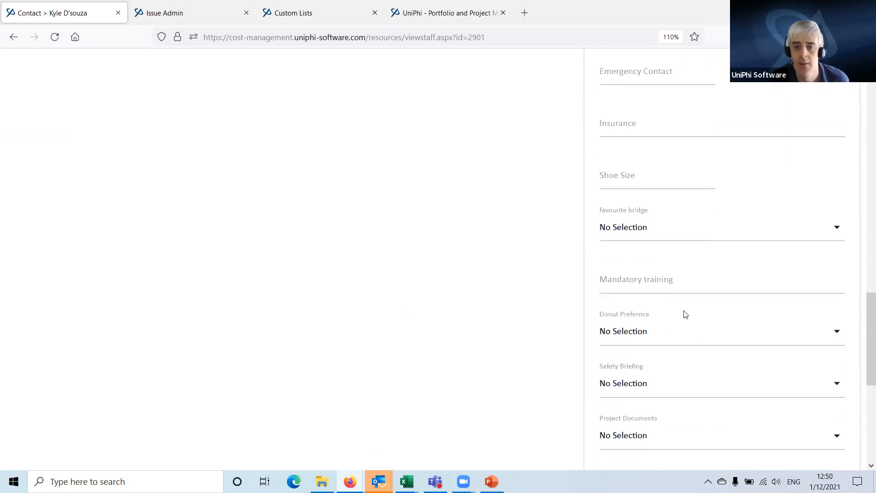
{"action": "left_click", "coordinate": [651, 330]}
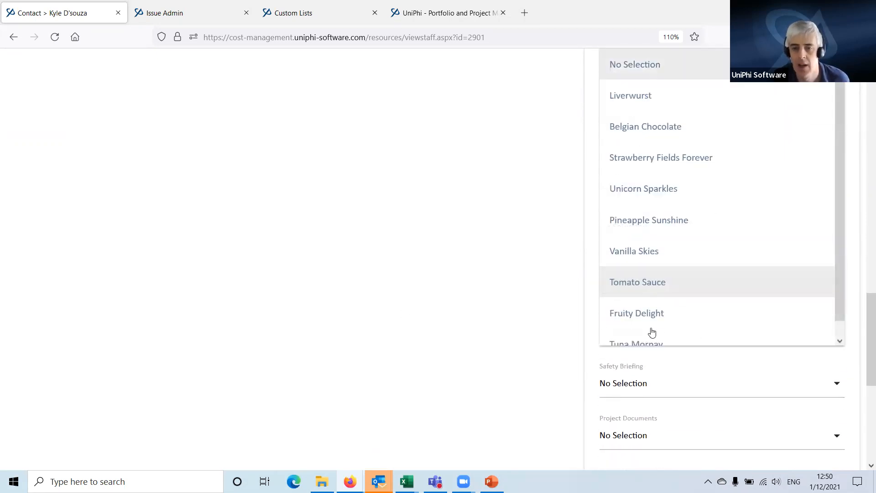
{"action": "left_click", "coordinate": [673, 191]}
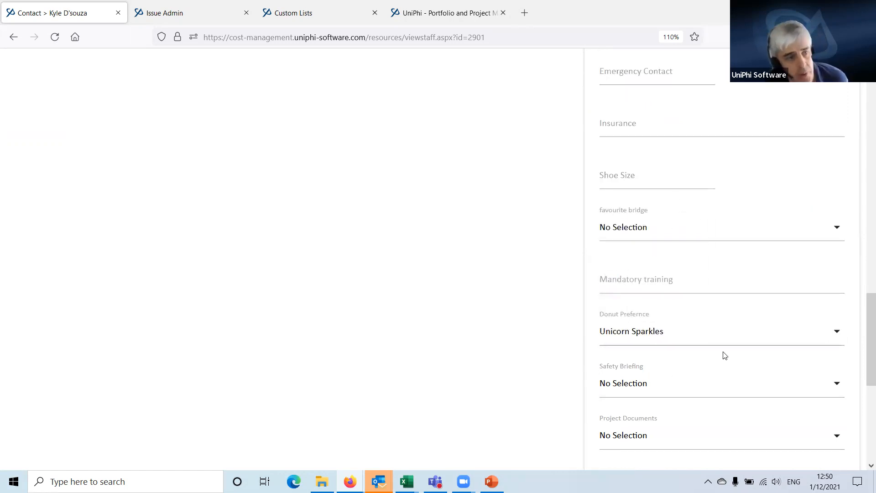
{"action": "left_click", "coordinate": [658, 388]}
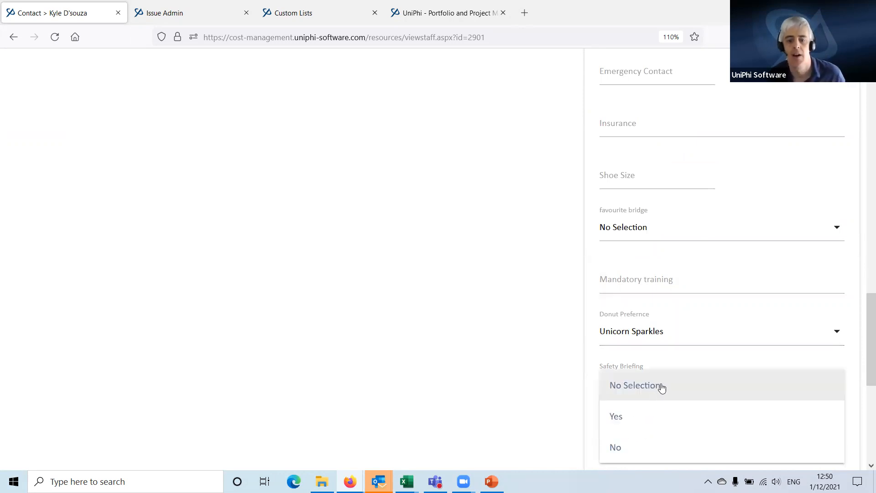
{"action": "left_click", "coordinate": [632, 444]}
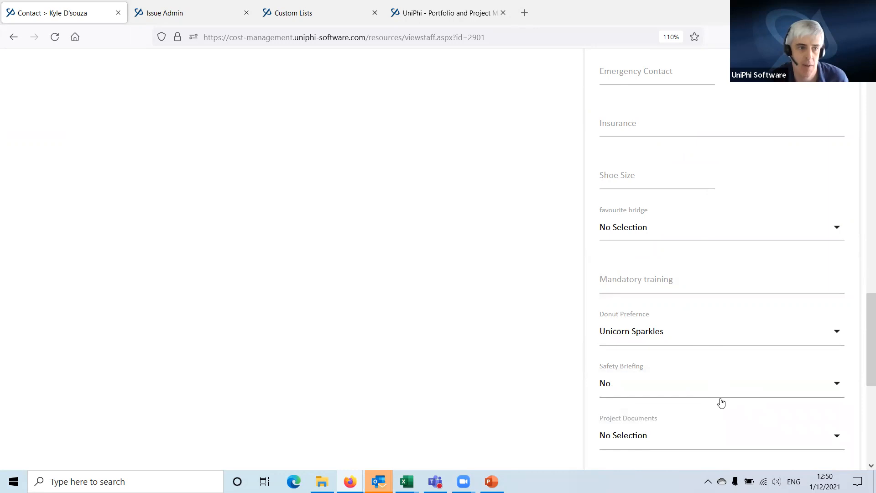
- Tick all three induction checklist questions in the contact's Project Documents field: competencies and qualifications, construction induction training, and safe work method statements
{"action": "scroll", "coordinate": [714, 383], "scroll_direction": "down", "scroll_amount": 3}
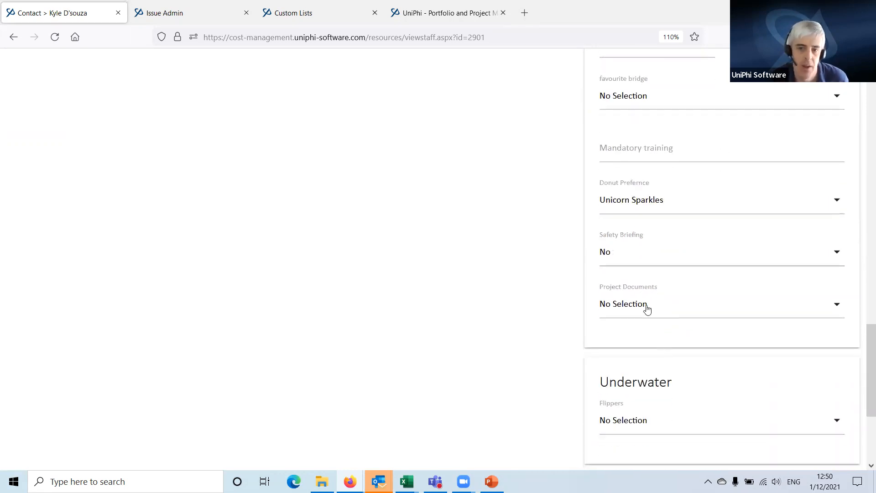
{"action": "left_click", "coordinate": [647, 309]}
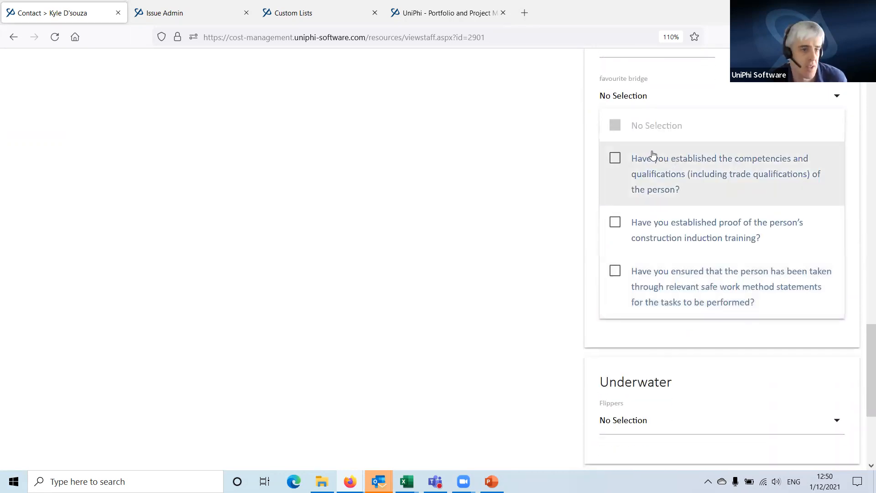
{"action": "left_click", "coordinate": [618, 158]}
{"action": "left_click", "coordinate": [615, 224]}
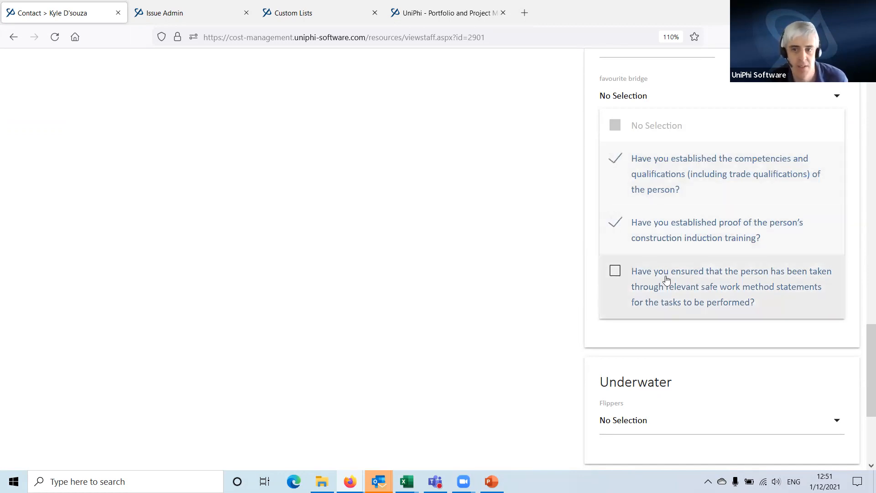
{"action": "left_click", "coordinate": [614, 271]}
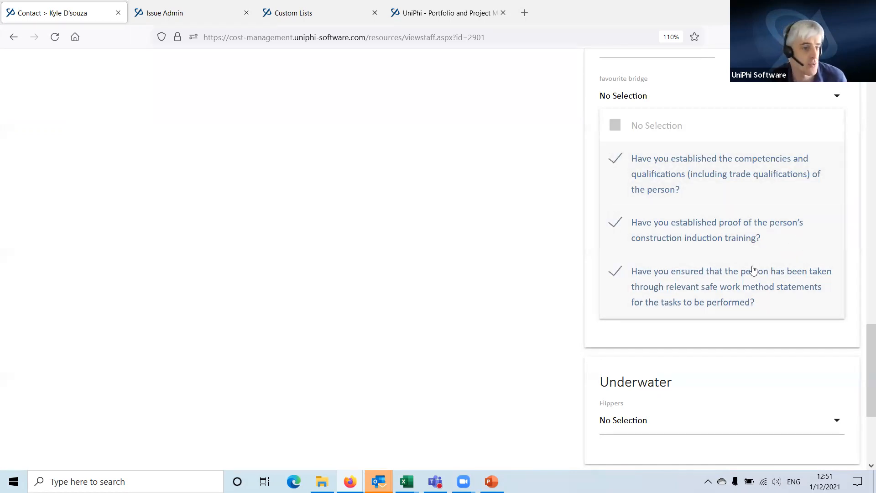
{"action": "left_click", "coordinate": [445, 246]}
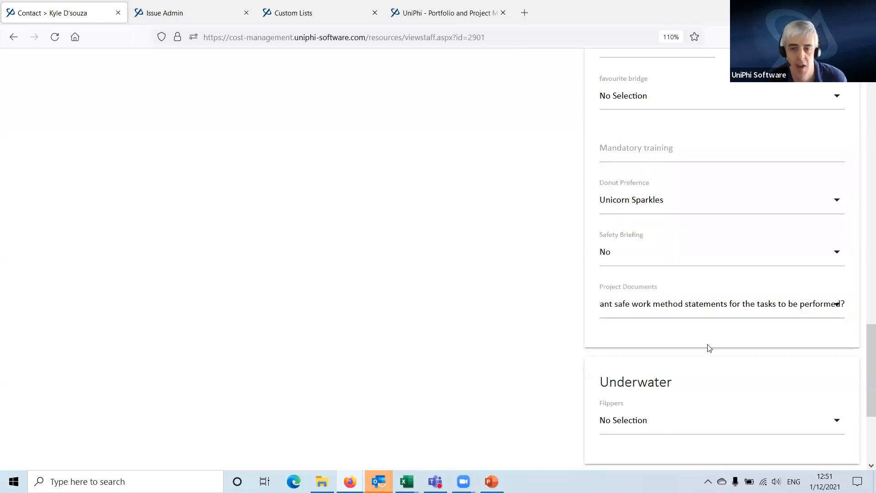
- Set the contact's favourite bridge field to Piles and save the contact record
{"action": "scroll", "coordinate": [709, 348], "scroll_direction": "up", "scroll_amount": 5}
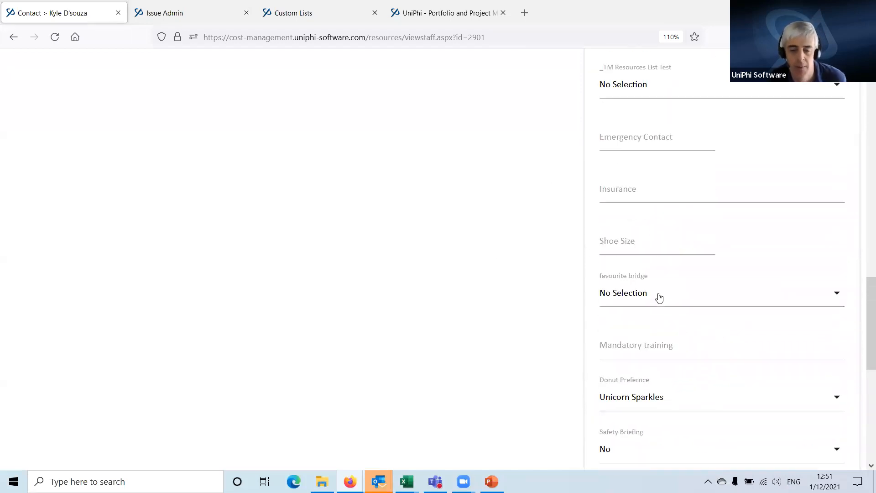
{"action": "left_click", "coordinate": [660, 297]}
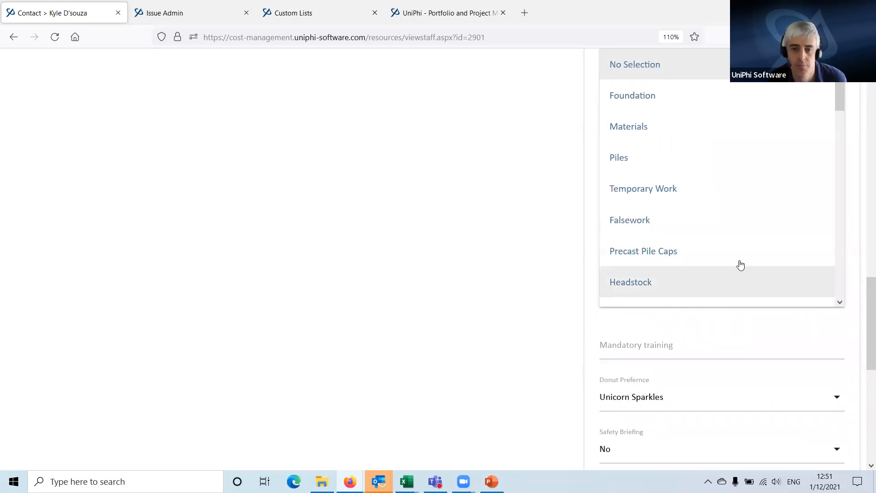
{"action": "left_click", "coordinate": [647, 168]}
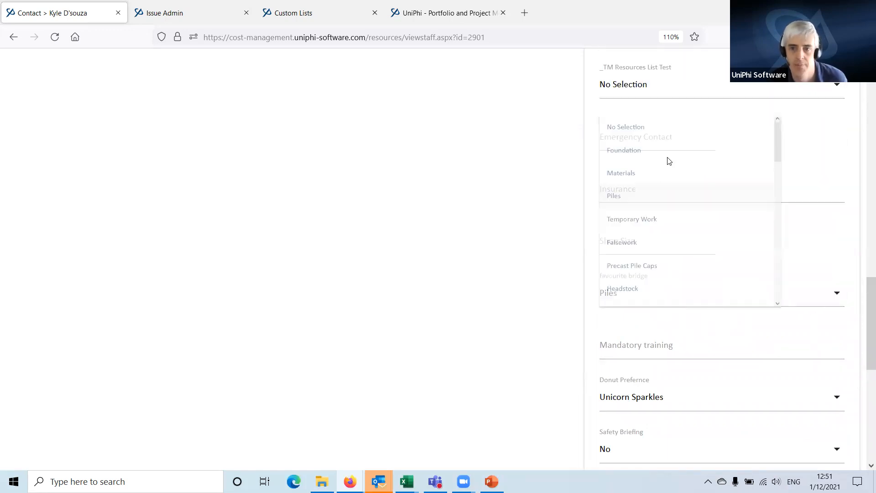
{"action": "scroll", "coordinate": [737, 299], "scroll_direction": "up", "scroll_amount": 7}
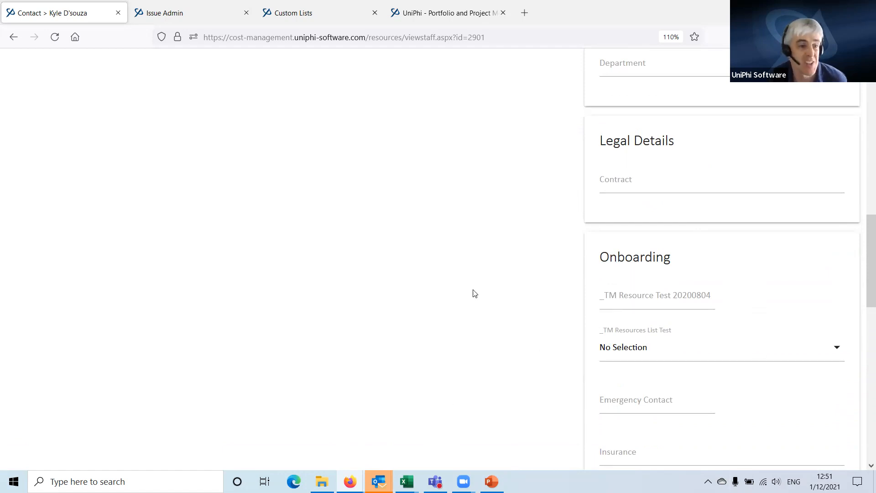
{"action": "scroll", "coordinate": [581, 250], "scroll_direction": "up", "scroll_amount": 15}
{"action": "left_click", "coordinate": [25, 187]}
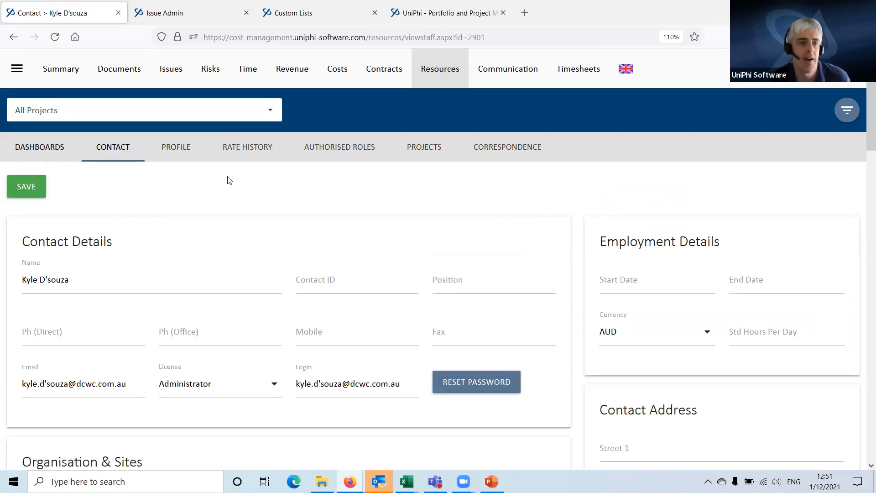
- Open the Custom Fields grid for all resources and examine its view types and the contacts' custom field values
{"action": "left_click", "coordinate": [43, 152]}
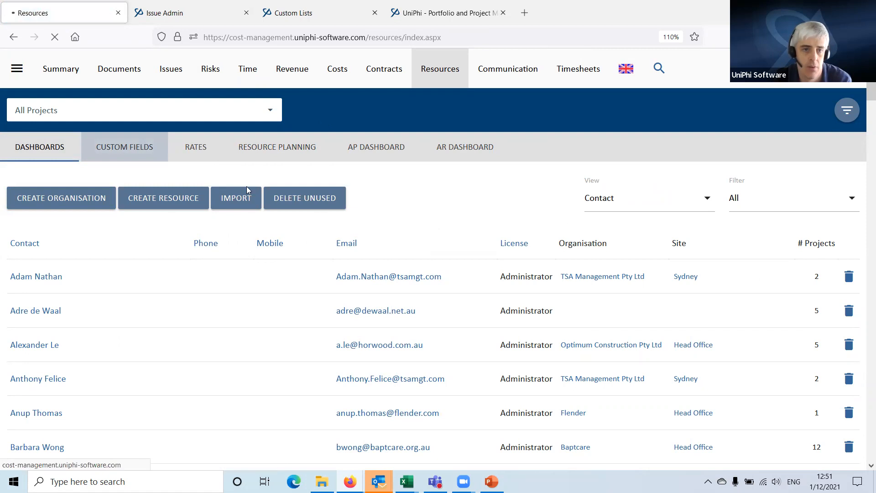
{"action": "left_click", "coordinate": [118, 151]}
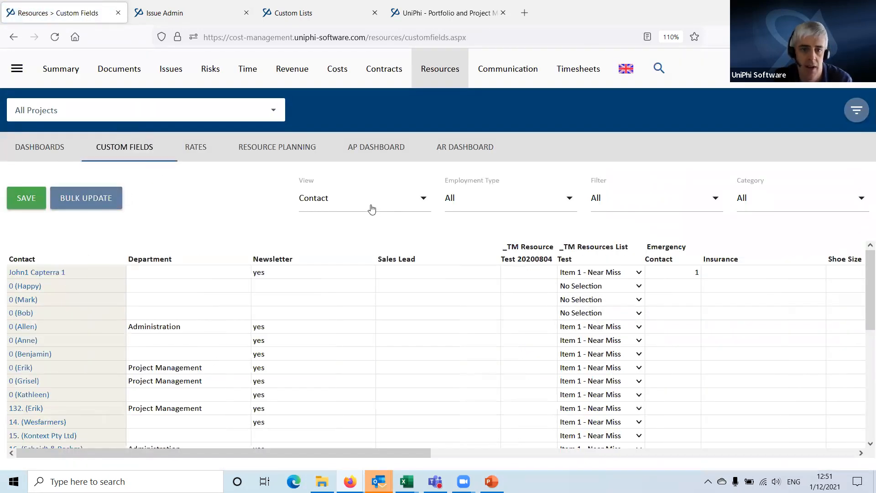
{"action": "left_click", "coordinate": [347, 199]}
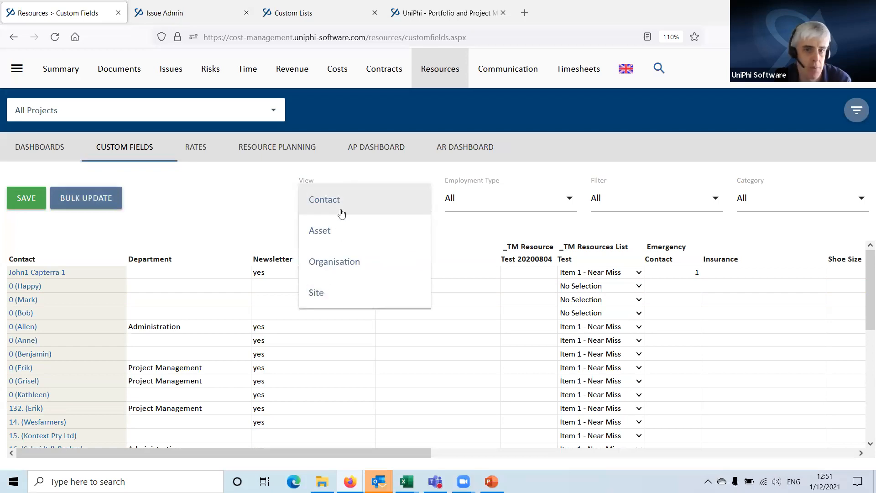
{"action": "left_click", "coordinate": [228, 204]}
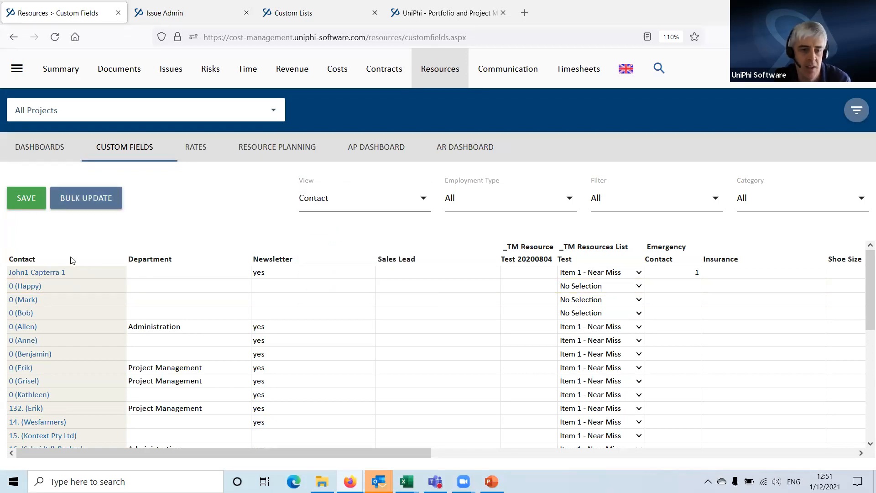
{"action": "scroll", "coordinate": [99, 260], "scroll_direction": "down", "scroll_amount": 10}
{"action": "scroll", "coordinate": [106, 356], "scroll_direction": "up", "scroll_amount": 5}
{"action": "scroll", "coordinate": [106, 351], "scroll_direction": "down", "scroll_amount": 5}
{"action": "scroll", "coordinate": [215, 196], "scroll_direction": "up", "scroll_amount": 5}
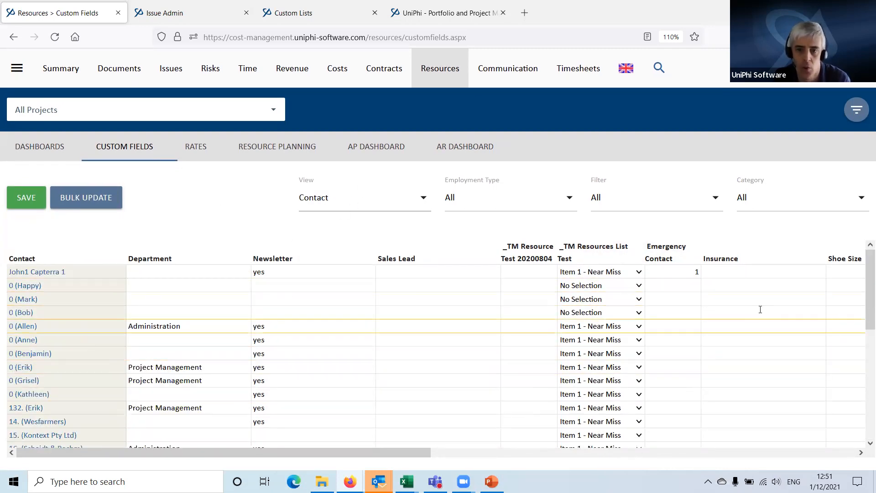
- Filter the resource Custom Fields grid to the Onboarding category
{"action": "left_click", "coordinate": [629, 202]}
{"action": "left_click", "coordinate": [798, 208]}
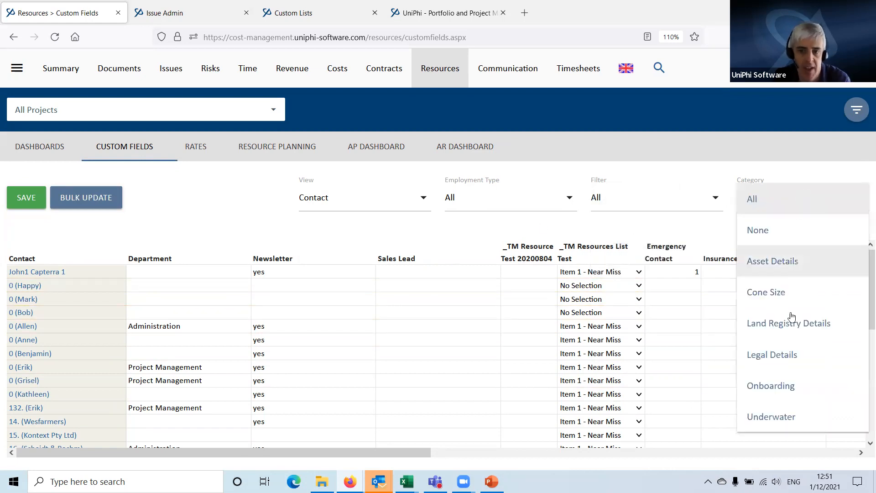
{"action": "left_click", "coordinate": [792, 389]}
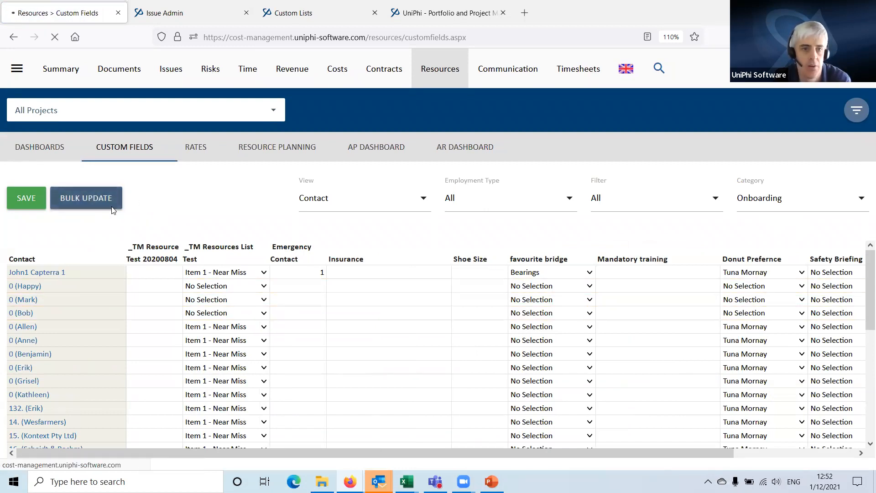
- Start a bulk update of the Onboarding fields, set Safety Briefing to Yes and copy it to all selected contacts, checking the column
{"action": "left_click", "coordinate": [72, 203]}
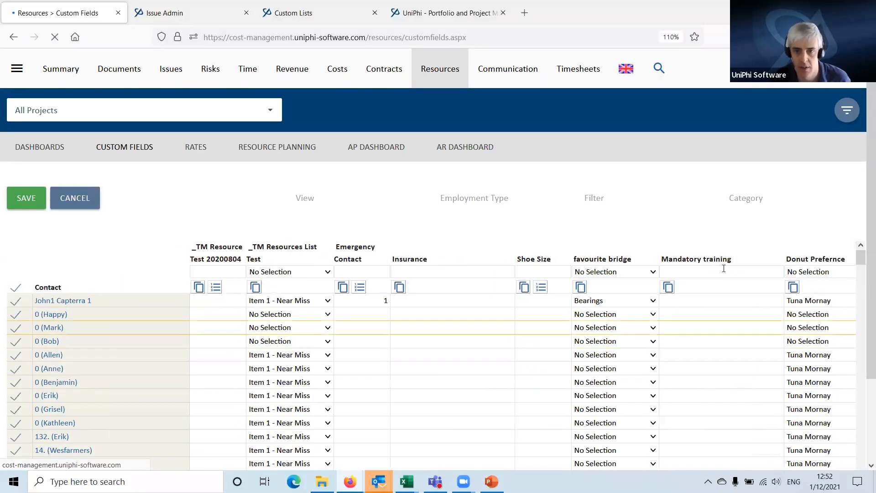
{"action": "scroll", "coordinate": [735, 291], "scroll_direction": "right", "scroll_amount": 4}
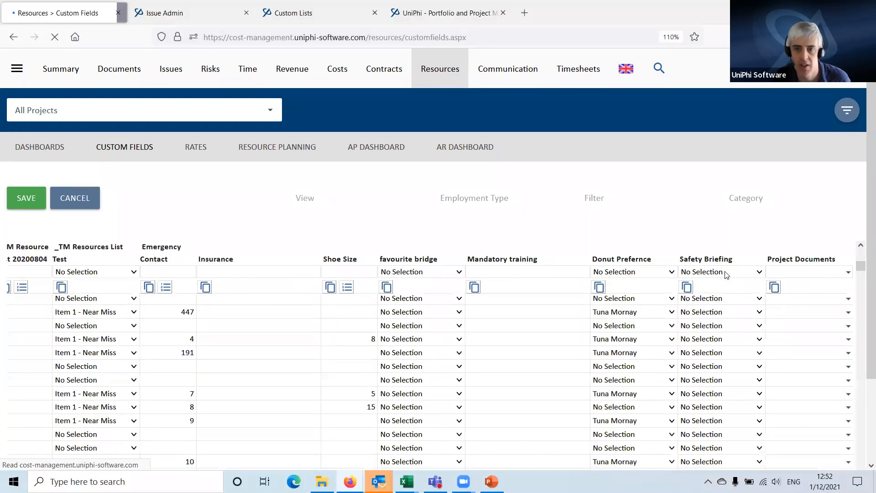
{"action": "left_click", "coordinate": [730, 271]}
{"action": "left_click", "coordinate": [699, 303]}
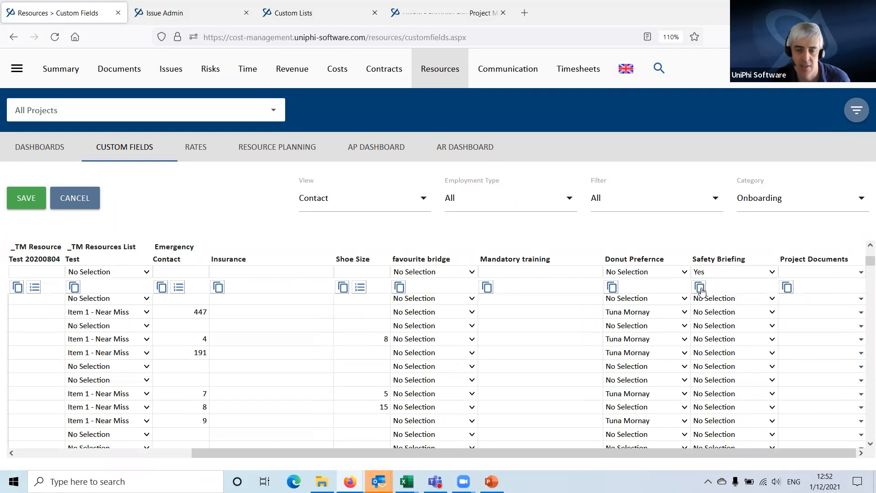
{"action": "left_click", "coordinate": [699, 288]}
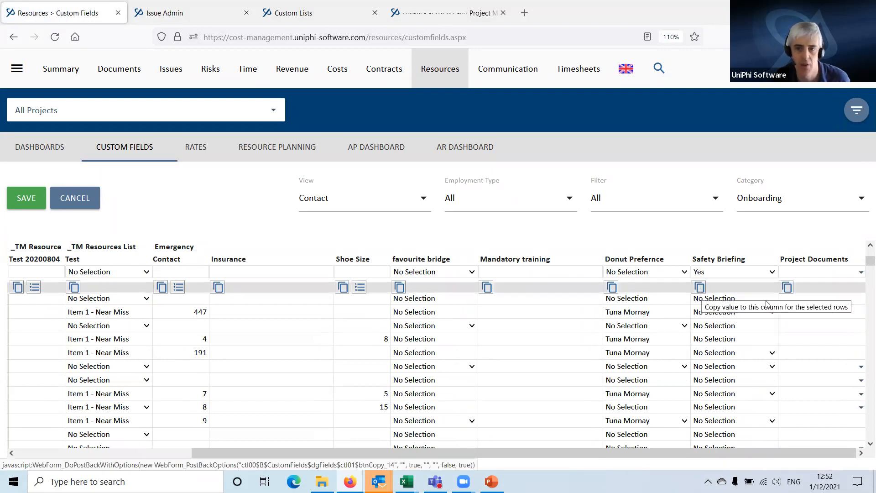
{"action": "left_click_drag", "start_coordinate": [279, 457], "coordinate": [10, 377]}
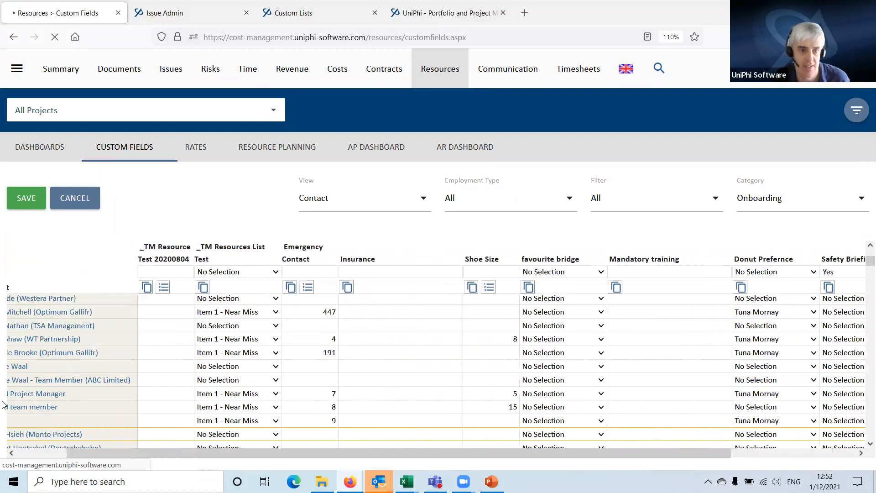
{"action": "scroll", "coordinate": [705, 287], "scroll_direction": "right", "scroll_amount": 4}
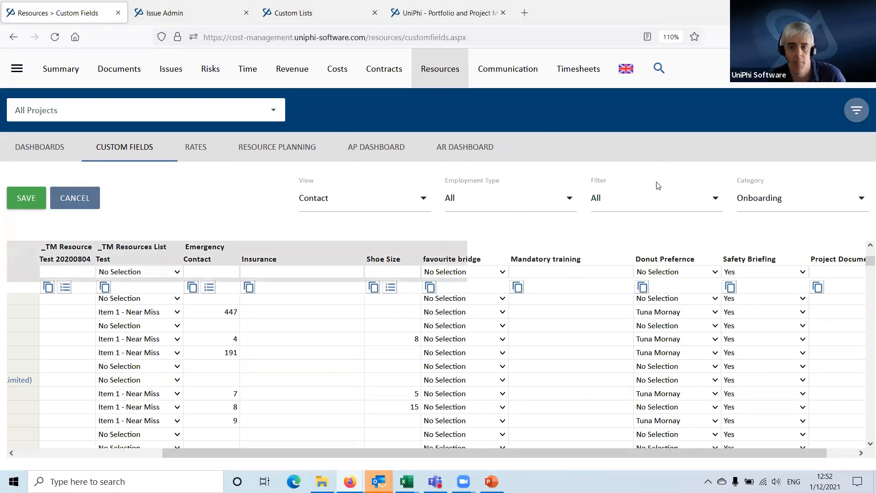
- Review the Safety Briefing values down the contact rows of the Onboarding grid
{"action": "scroll", "coordinate": [748, 360], "scroll_direction": "down", "scroll_amount": 10}
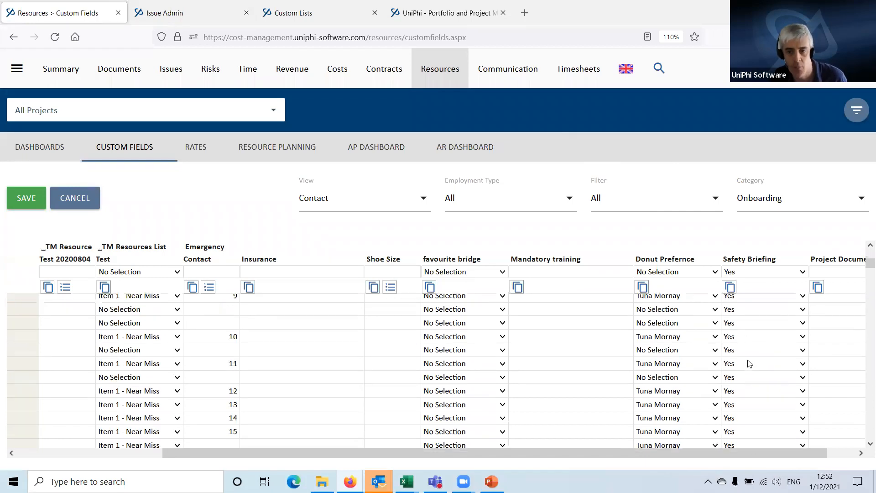
{"action": "scroll", "coordinate": [762, 363], "scroll_direction": "down", "scroll_amount": 5}
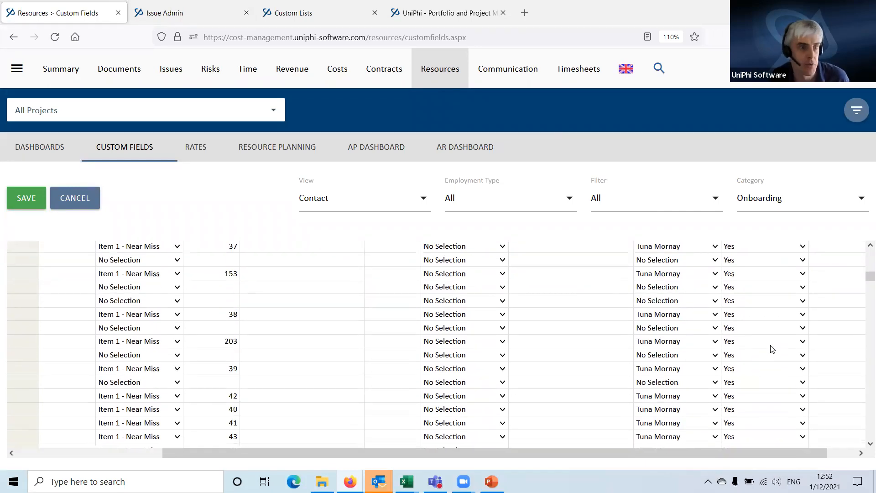
{"action": "scroll", "coordinate": [748, 308], "scroll_direction": "up", "scroll_amount": 5}
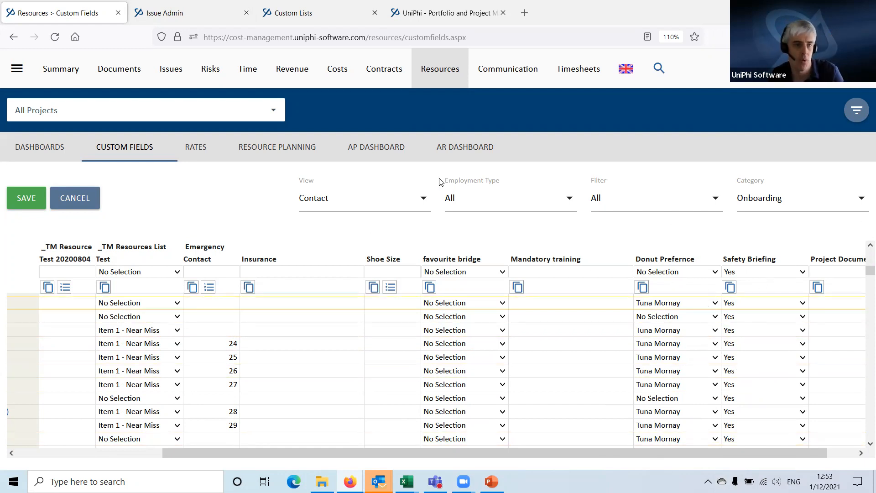
{"action": "left_click_drag", "start_coordinate": [243, 453], "coordinate": [2, 439]}
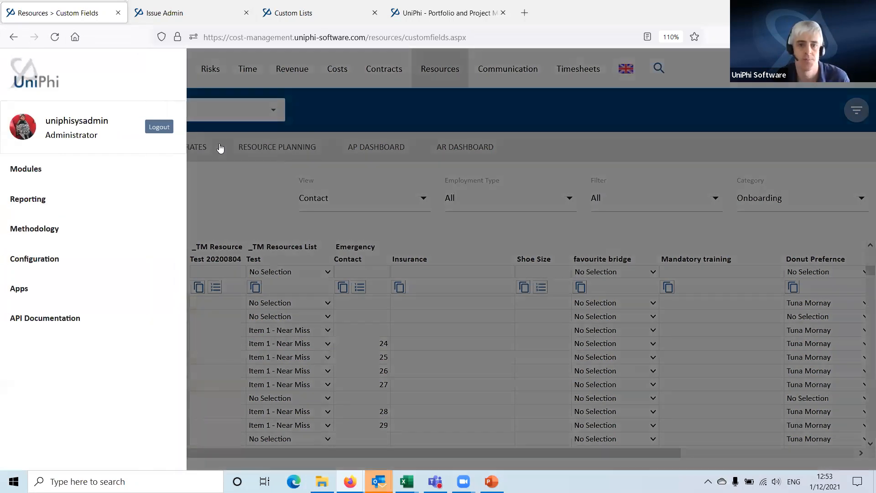
- Open the Programme reports and run the Resource Custom Fields report for the Onboarding category
{"action": "left_click", "coordinate": [28, 199]}
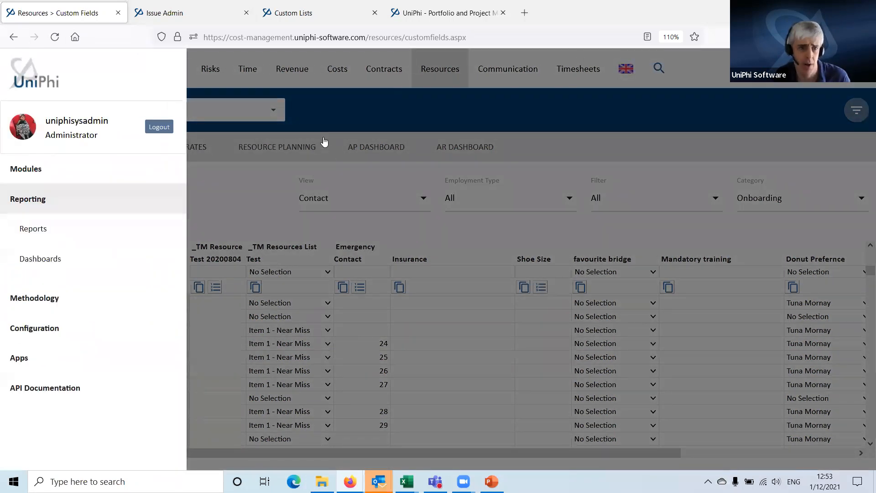
{"action": "left_click", "coordinate": [33, 229]}
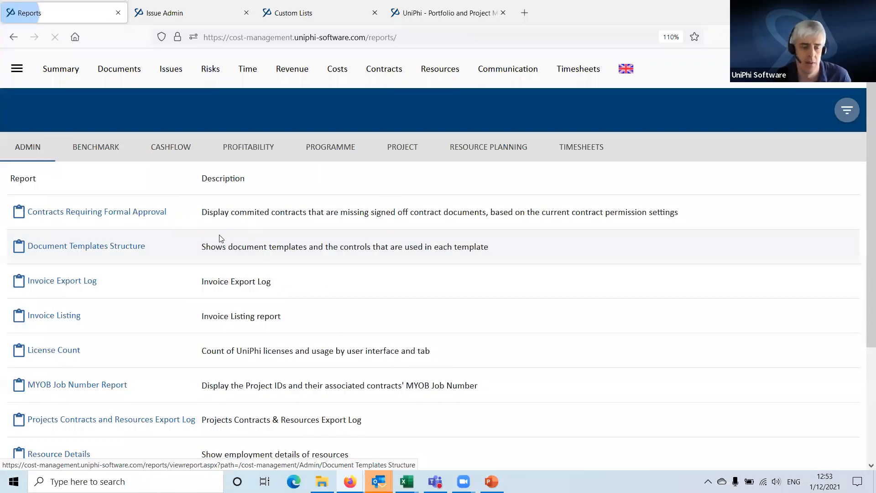
{"action": "scroll", "coordinate": [67, 305], "scroll_direction": "down", "scroll_amount": 3}
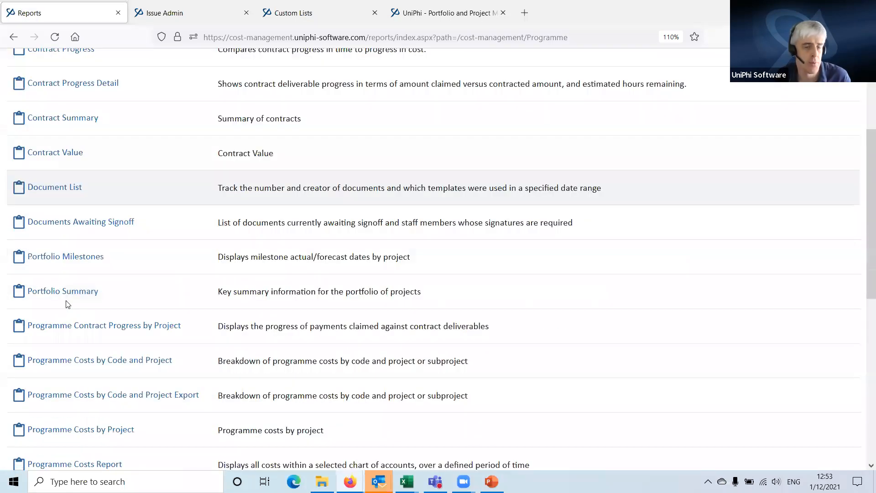
{"action": "scroll", "coordinate": [664, 170], "scroll_direction": "down", "scroll_amount": 2}
{"action": "scroll", "coordinate": [69, 84], "scroll_direction": "down", "scroll_amount": 2}
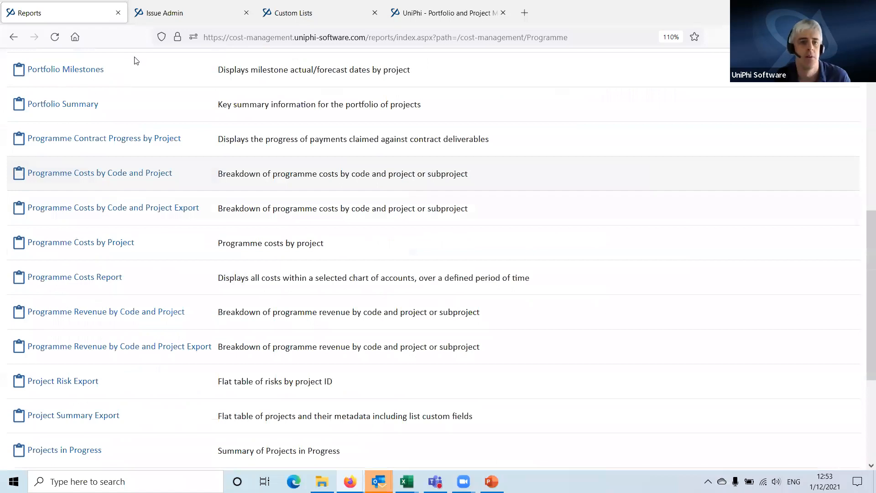
{"action": "scroll", "coordinate": [137, 66], "scroll_direction": "down", "scroll_amount": 1}
{"action": "scroll", "coordinate": [139, 126], "scroll_direction": "down", "scroll_amount": 3}
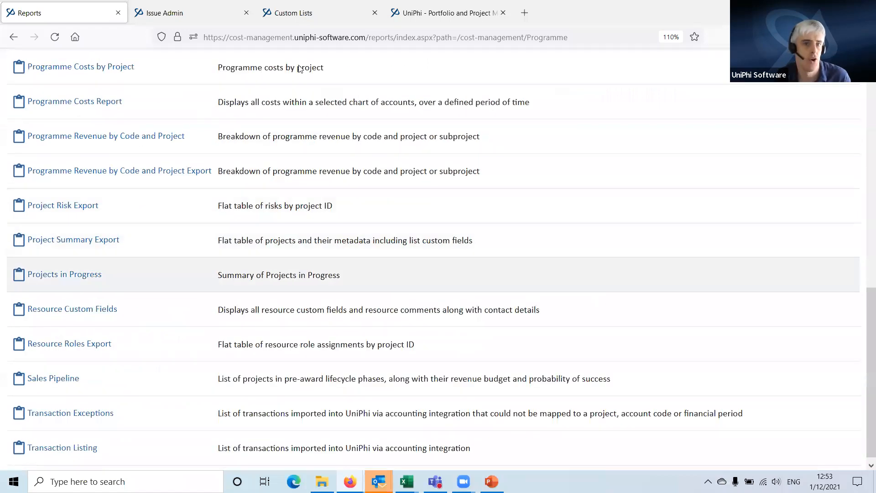
{"action": "left_click", "coordinate": [72, 308]}
{"action": "left_click", "coordinate": [10, 74]}
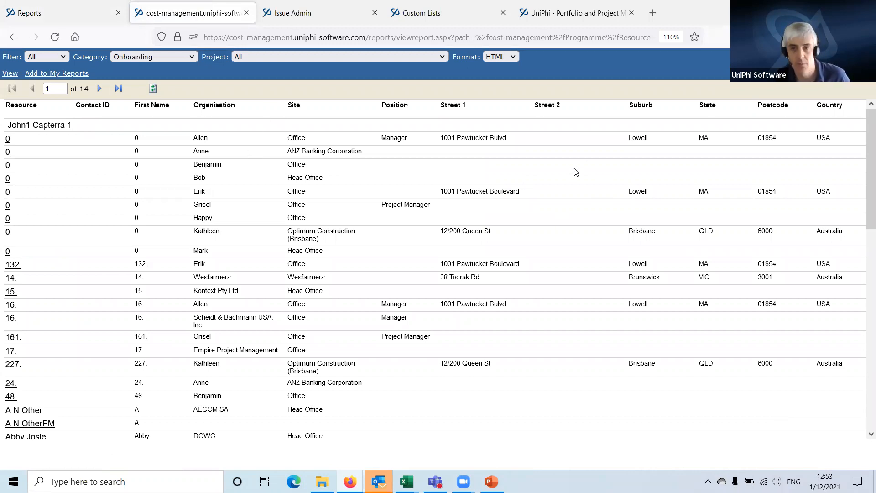
- Examine the report's contact details and custom field columns, from Emergency Contact and Shoe Size across to Safety Briefing and Comments
{"action": "scroll", "coordinate": [576, 172], "scroll_direction": "right", "scroll_amount": 8}
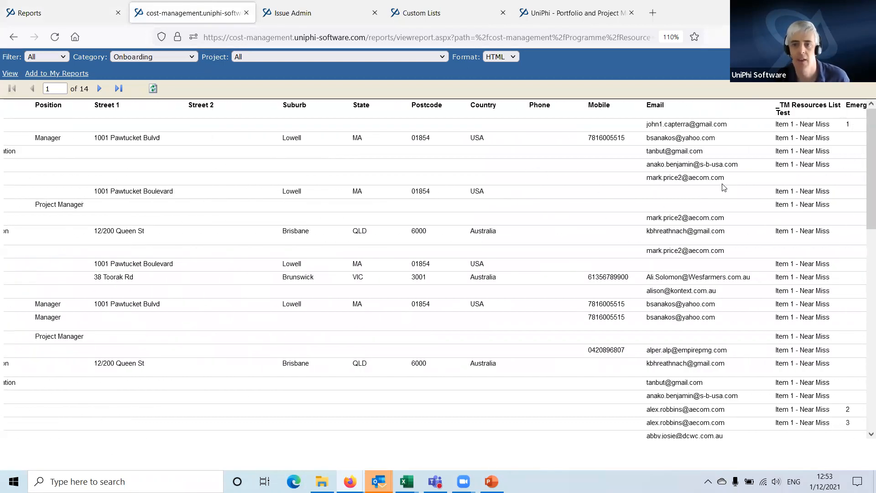
{"action": "scroll", "coordinate": [597, 196], "scroll_direction": "right", "scroll_amount": 1}
{"action": "key", "text": "Right"}
{"action": "key", "text": "Right"}
{"action": "key", "text": "Right"}
{"action": "key", "text": "Right"}
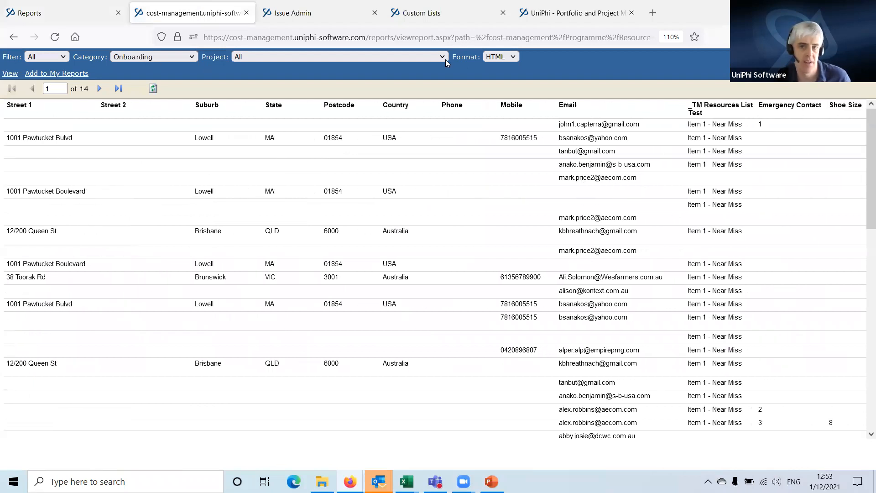
{"action": "key", "text": "Right"}
{"action": "key", "text": "Right"}
{"action": "key", "text": "Right"}
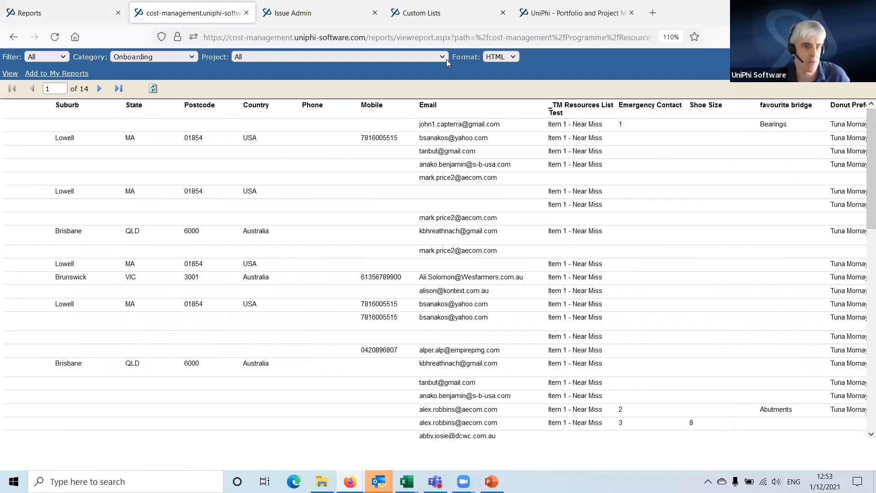
{"action": "key", "text": "Right"}
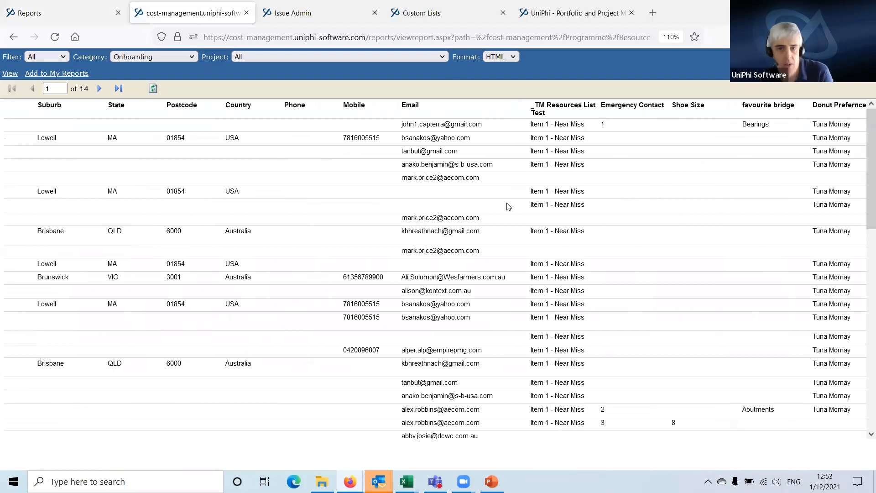
{"action": "scroll", "coordinate": [502, 320], "scroll_direction": "right", "scroll_amount": 10}
{"action": "scroll", "coordinate": [504, 283], "scroll_direction": "down", "scroll_amount": 10}
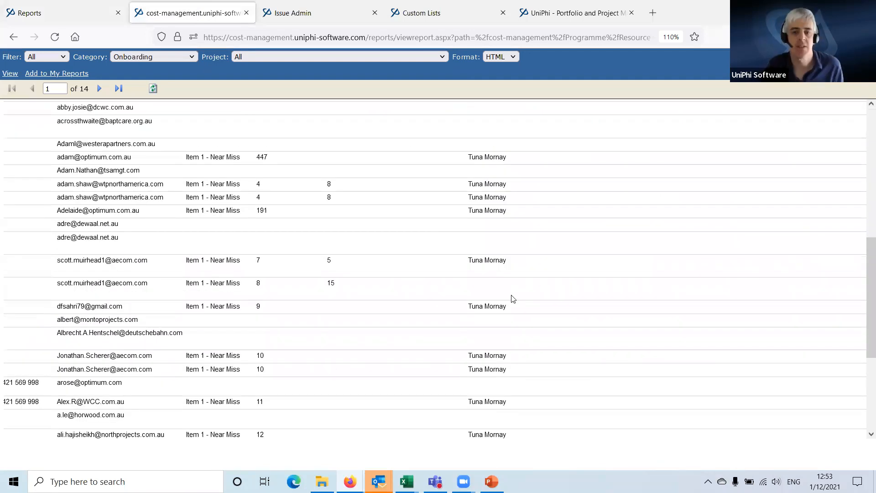
{"action": "scroll", "coordinate": [507, 288], "scroll_direction": "up", "scroll_amount": 10}
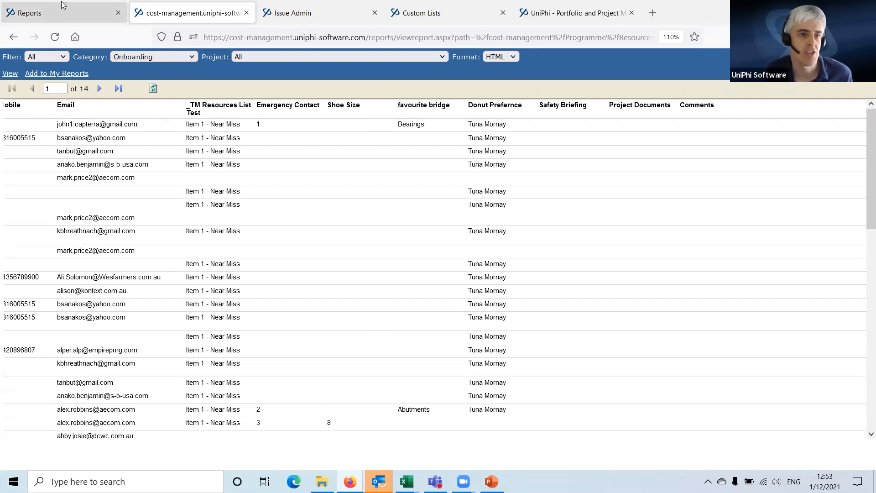
- Return to the Programme reports list, then switch to PowerPoint and resume the slide show from the current slide
{"action": "key", "text": "ctrl+shift+Tab"}
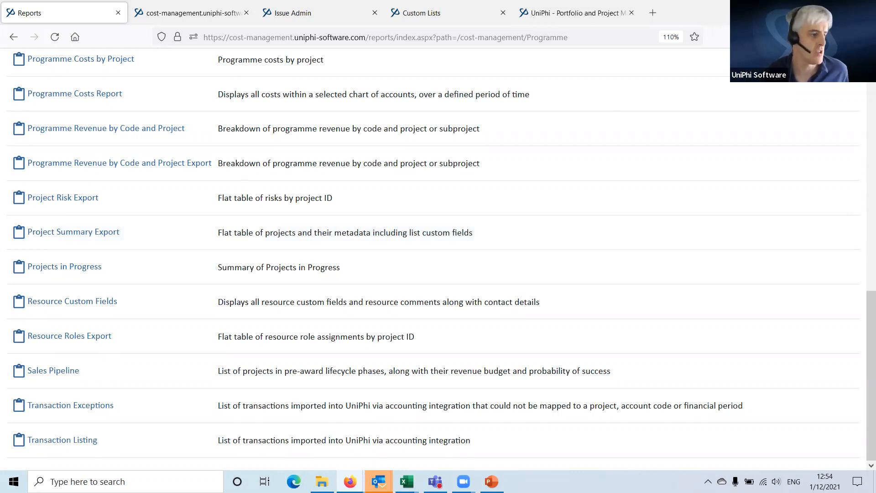
{"action": "key", "text": "alt+Tab"}
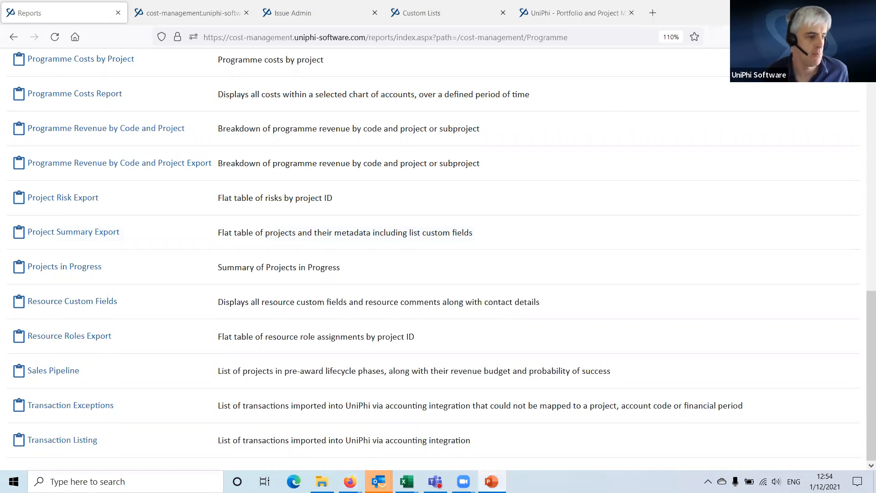
{"action": "key", "text": "shift+F5"}
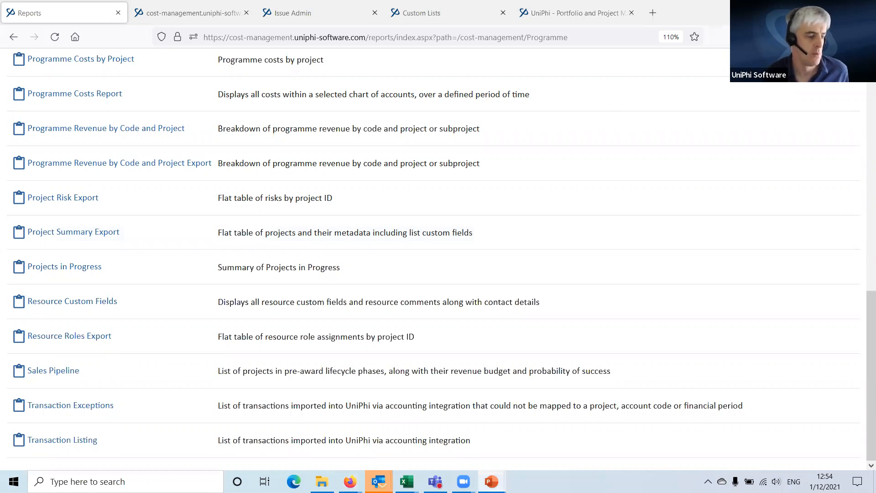